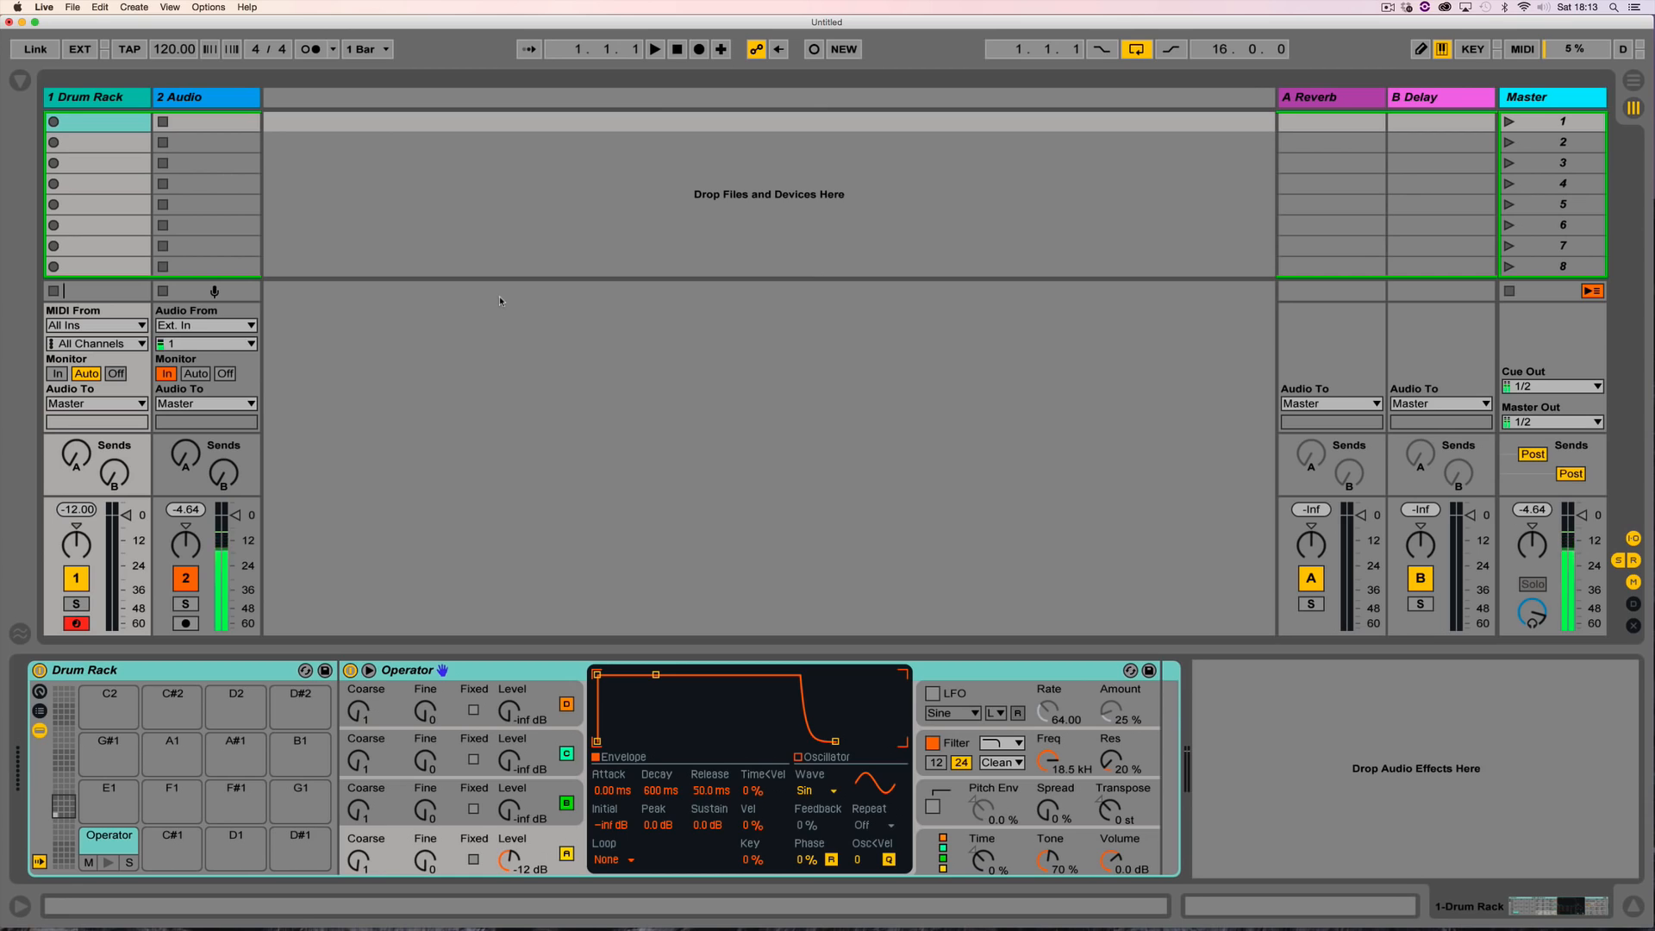
Step: Reshape Operator's oscillator A amplitude envelope to a sustain of -inf dB with a 60.0 s decay
left_click(484, 677)
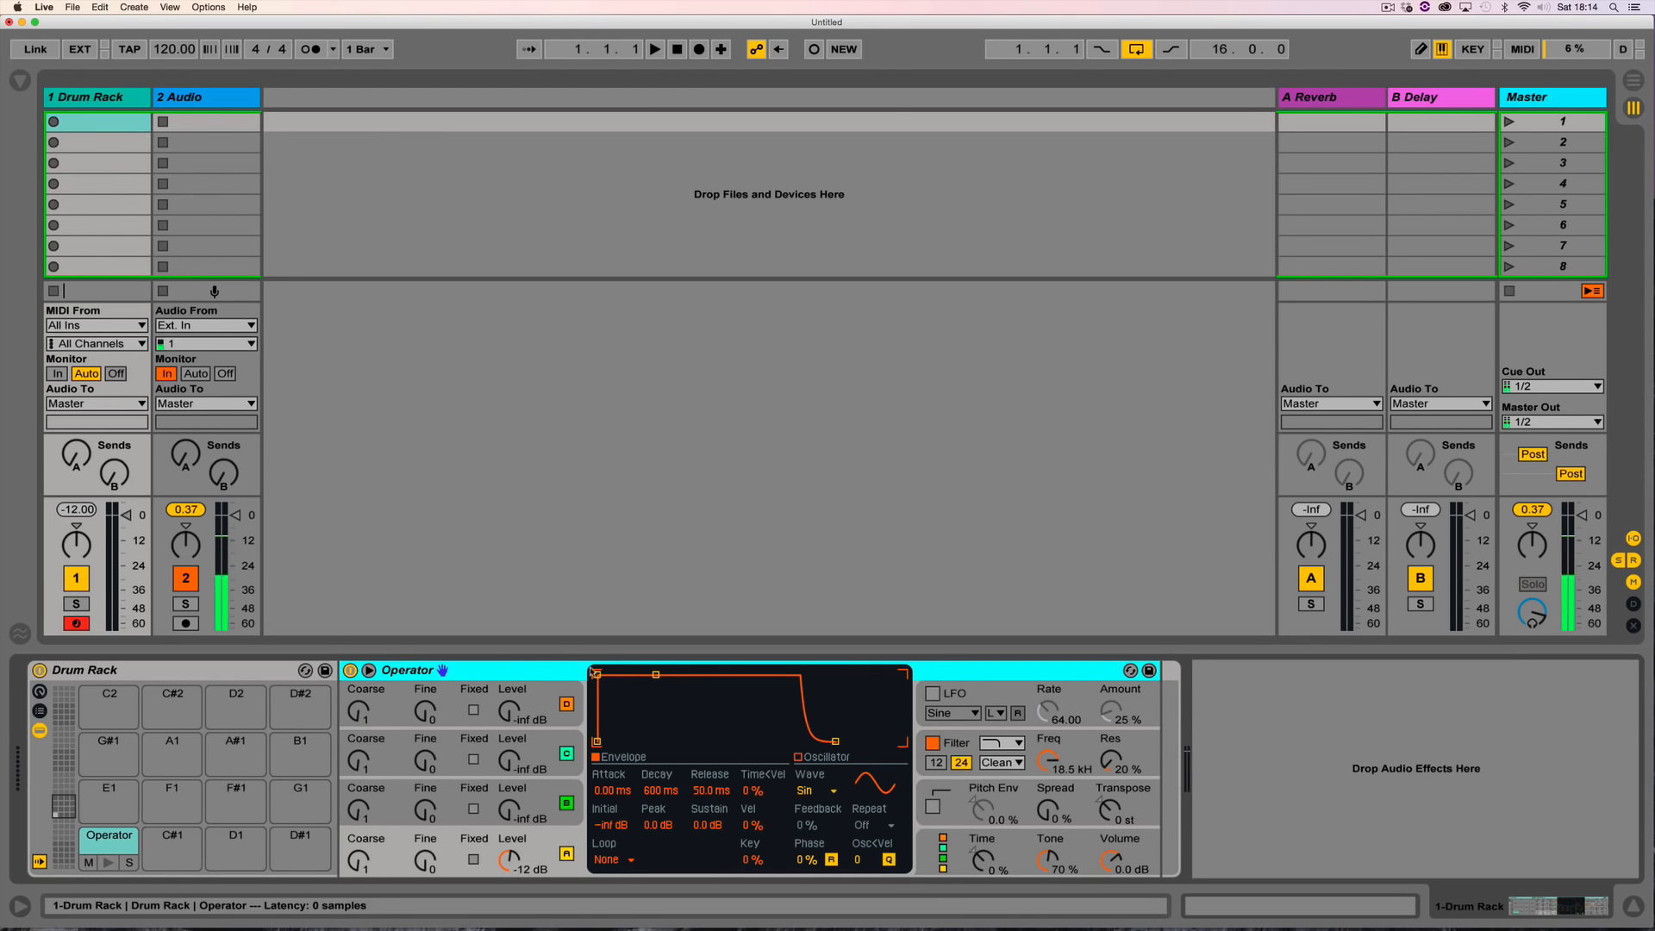
left_click_drag(656, 678, 618, 741)
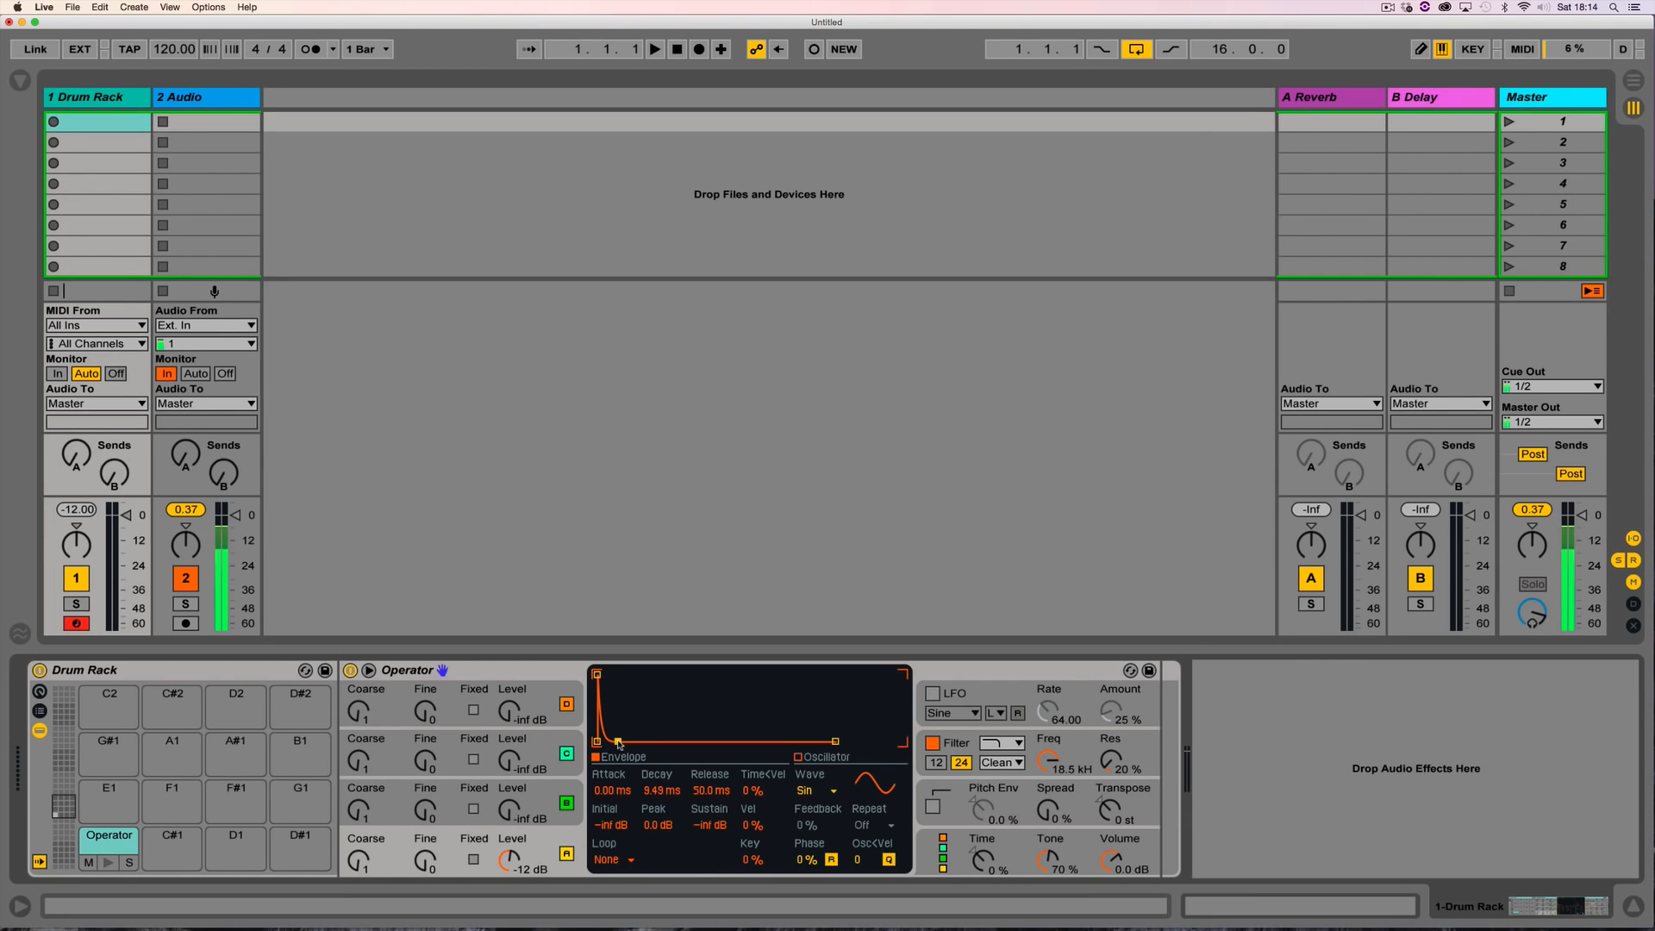
left_click_drag(618, 741, 699, 744)
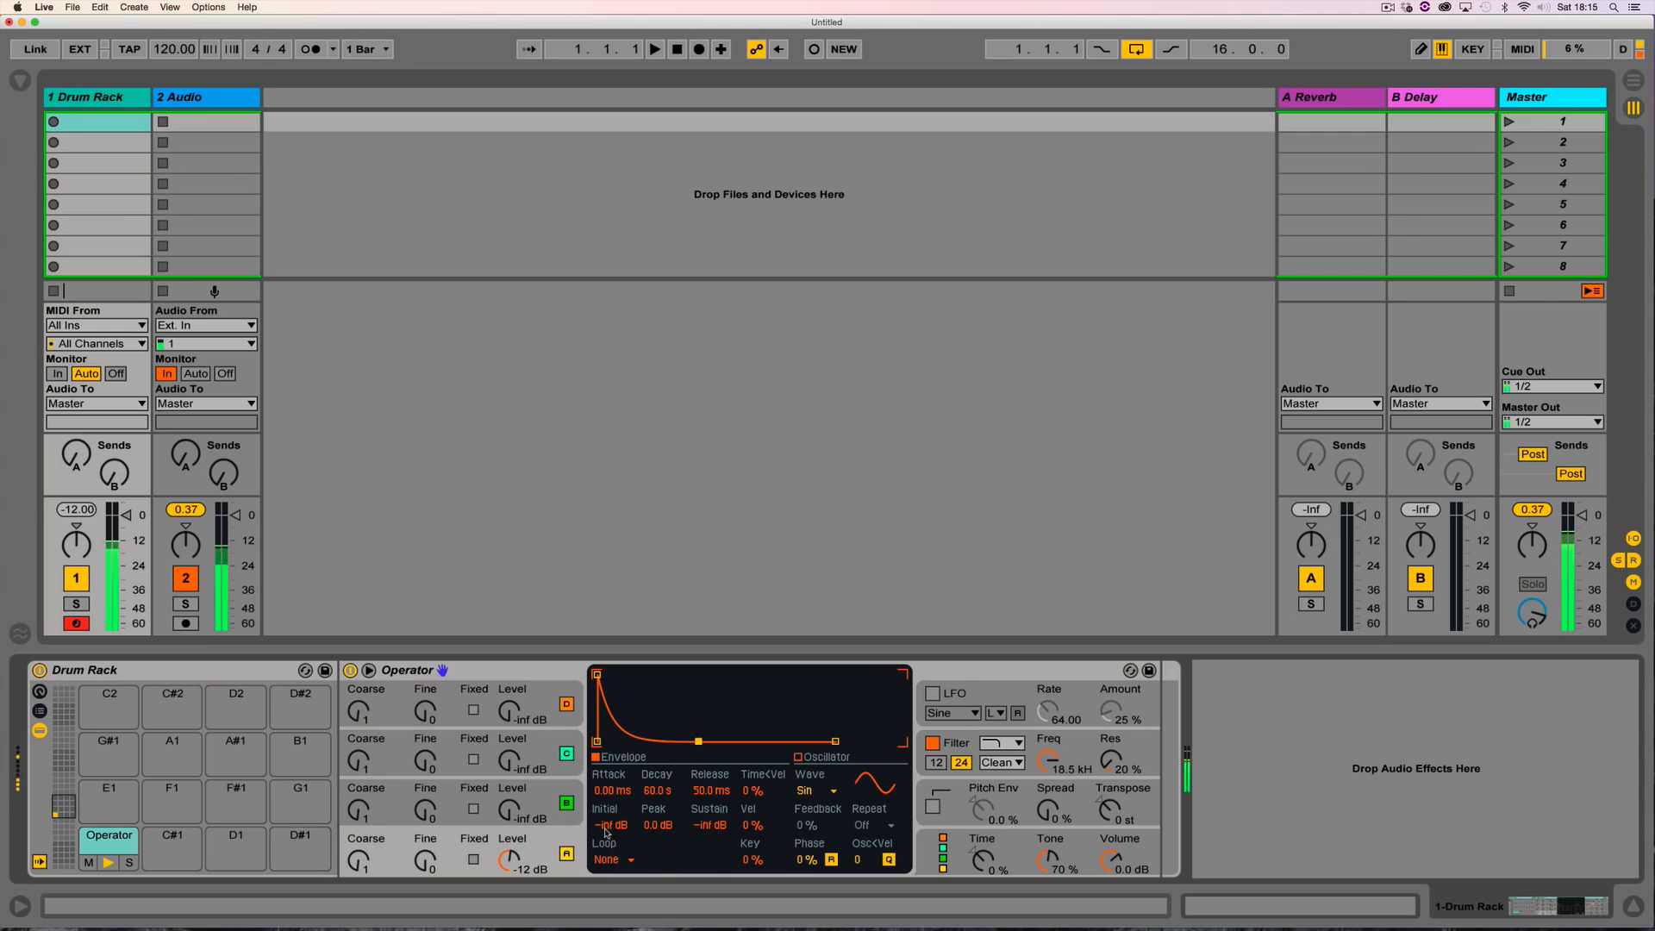
Step: Enable the pitch envelope for oscillator A only and raise oscillator A's level to -2.9 dB
left_click(1020, 793)
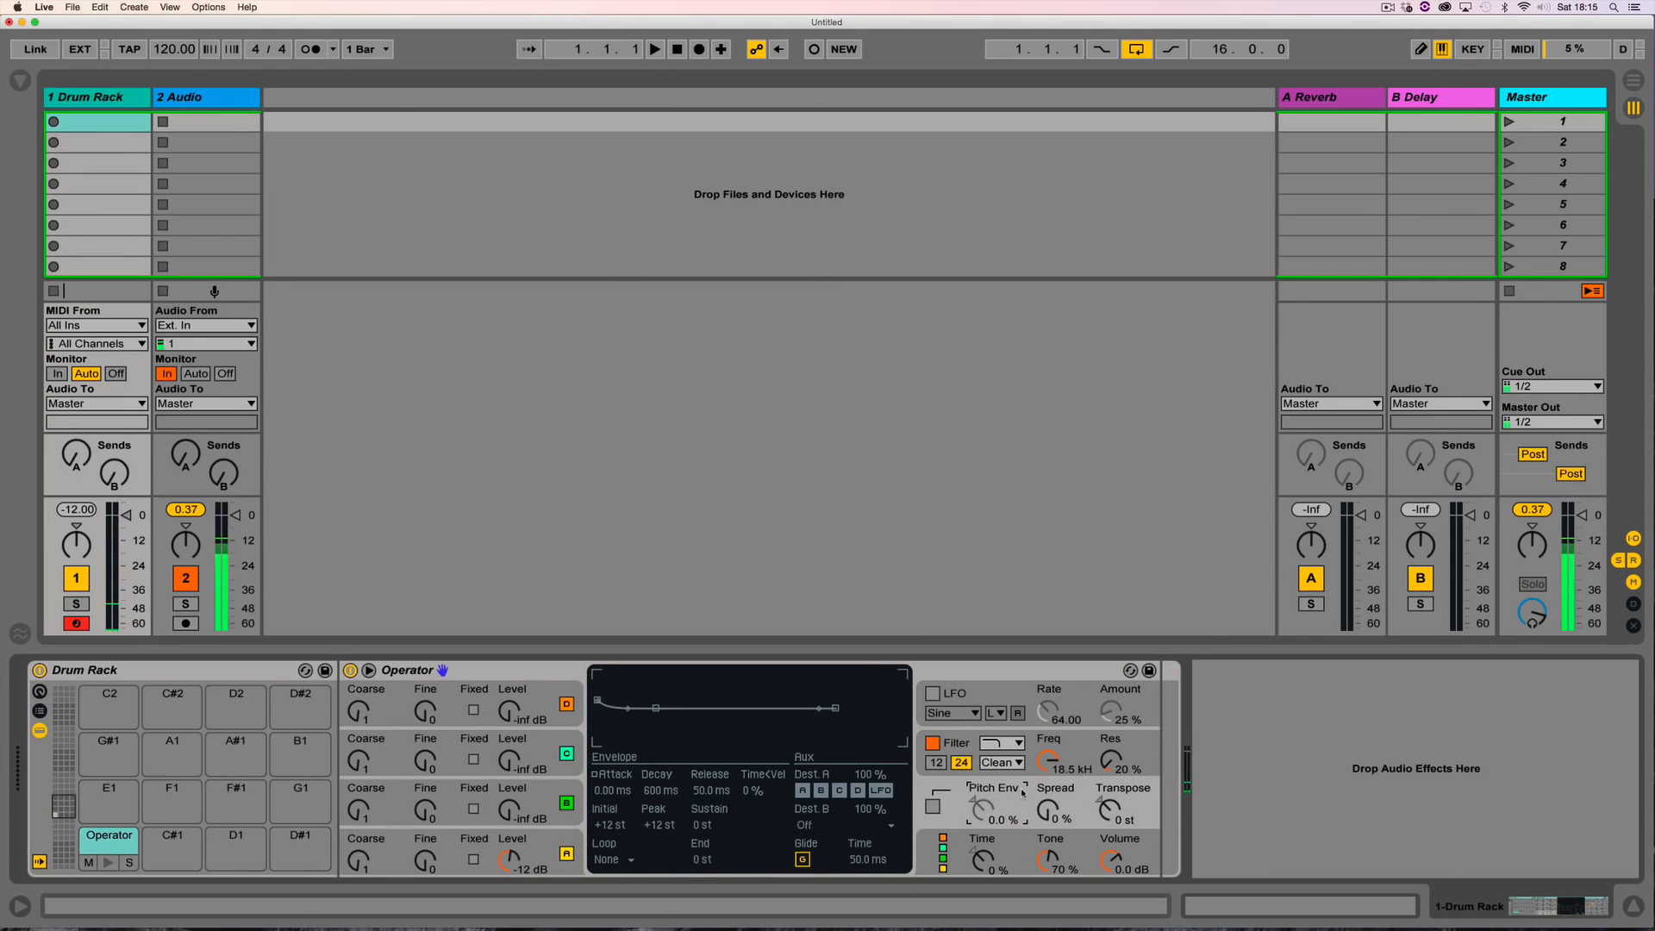
left_click(933, 806)
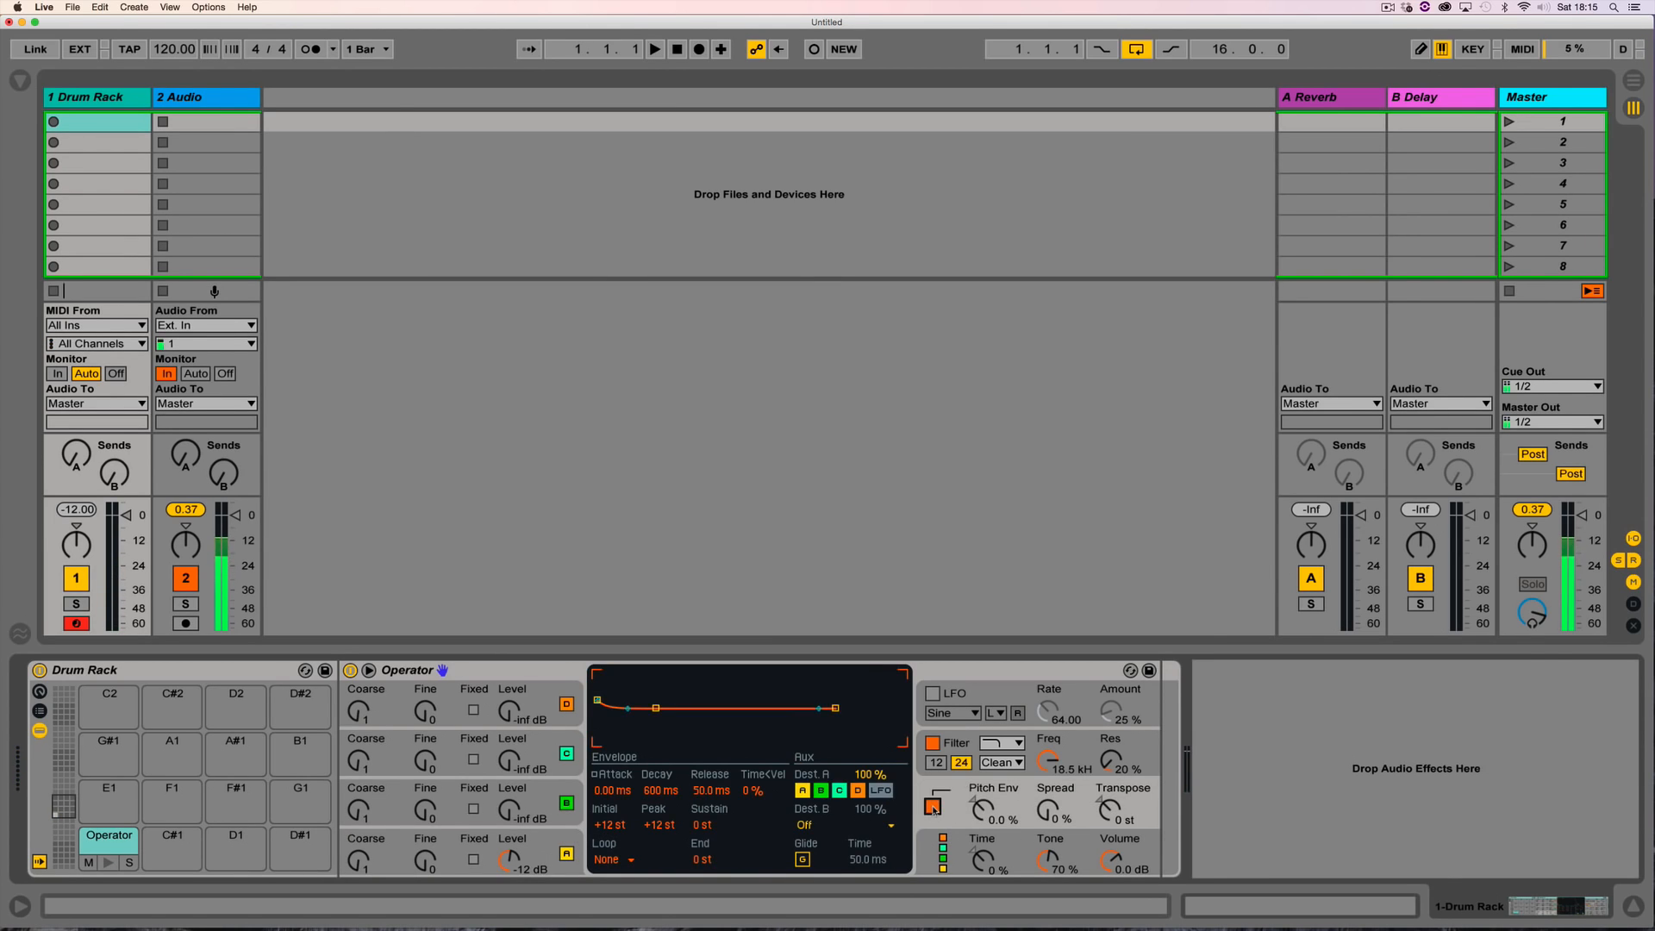
left_click(839, 792)
left_click(858, 792)
left_click_drag(509, 859, 509, 849)
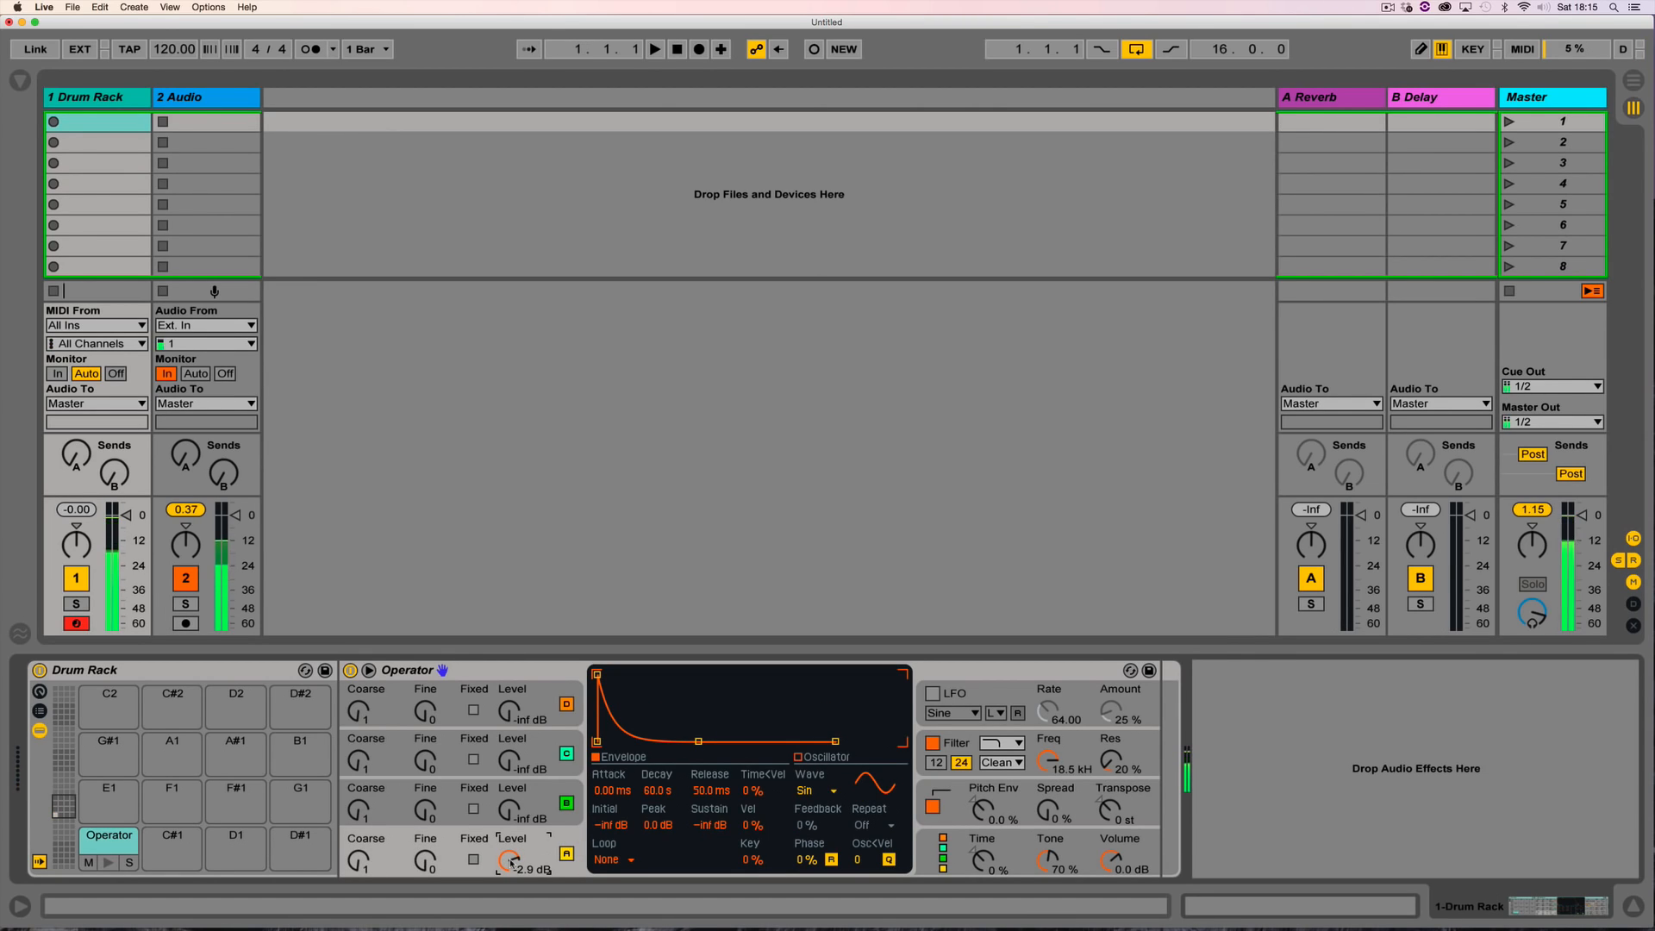
Step: Set the pitch envelope amount to 100 %, its peak to +48 st and its decay to about 7.39 ms
left_click(983, 810)
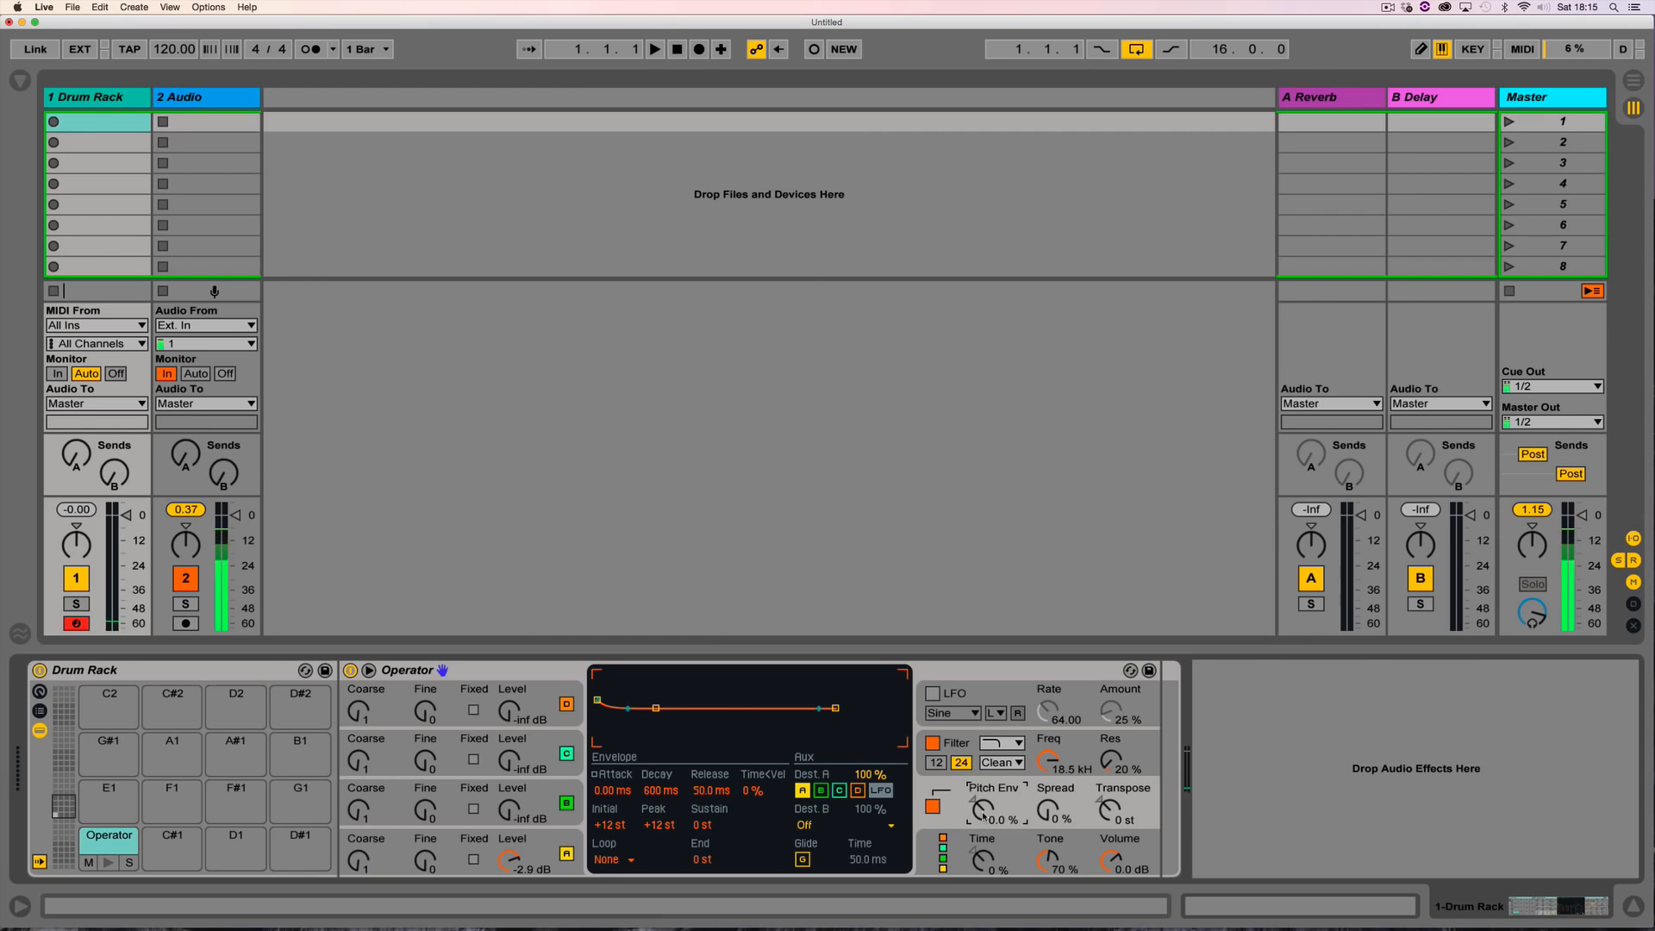
left_click_drag(984, 816, 984, 802)
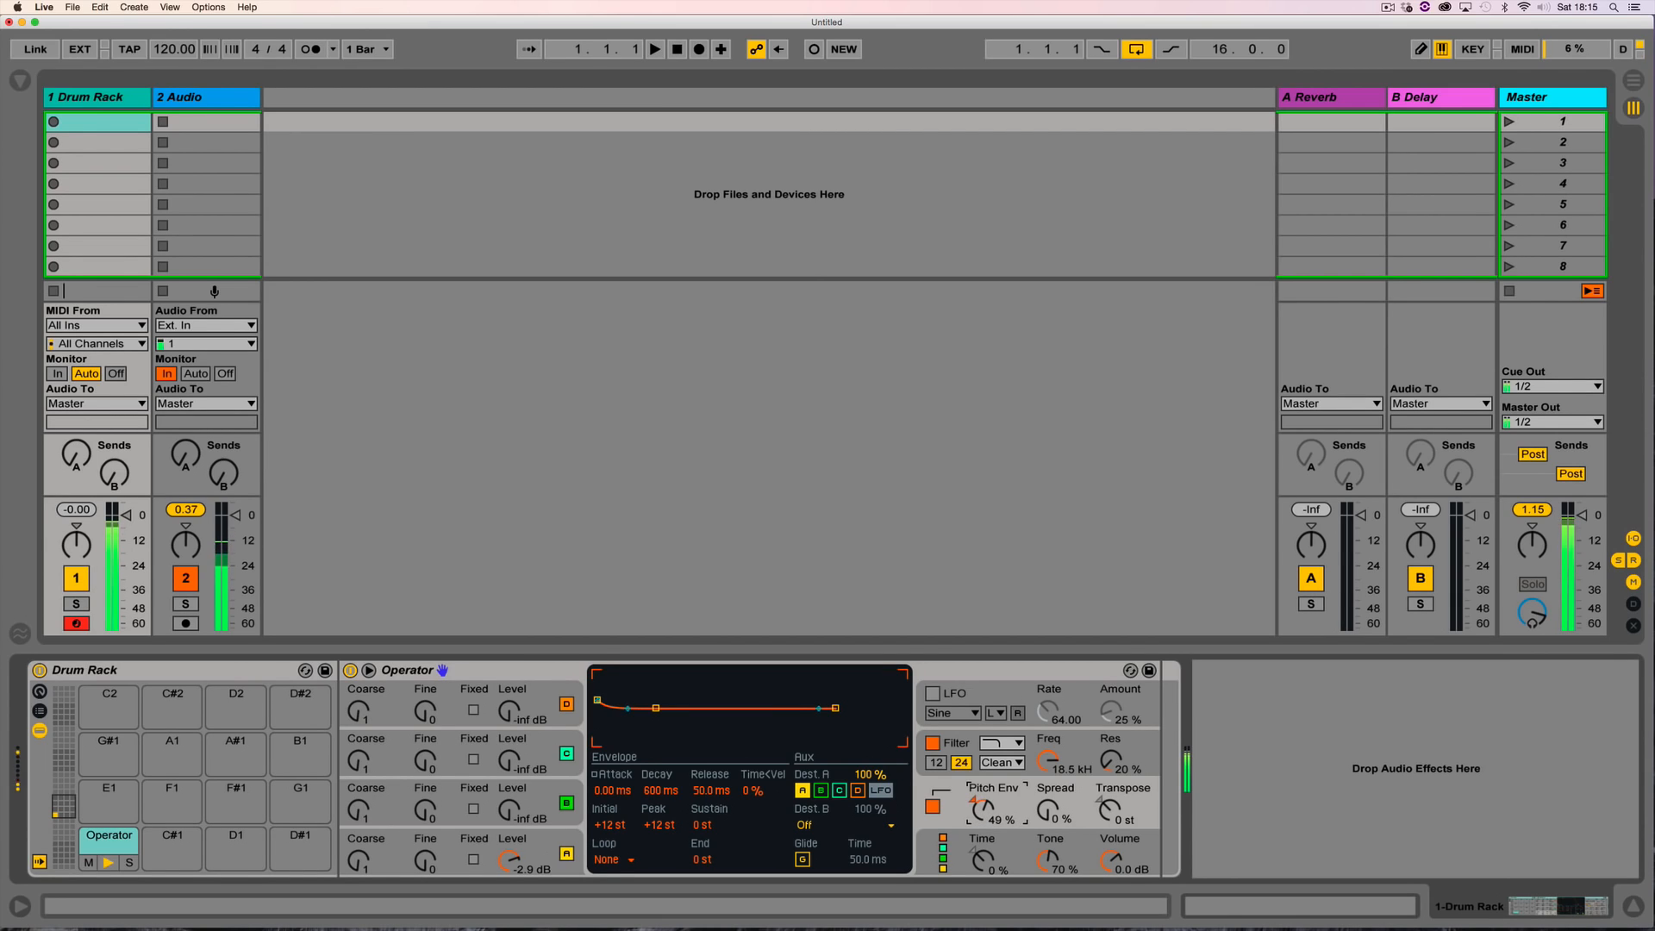
left_click_drag(982, 815, 983, 789)
left_click_drag(598, 699, 598, 674)
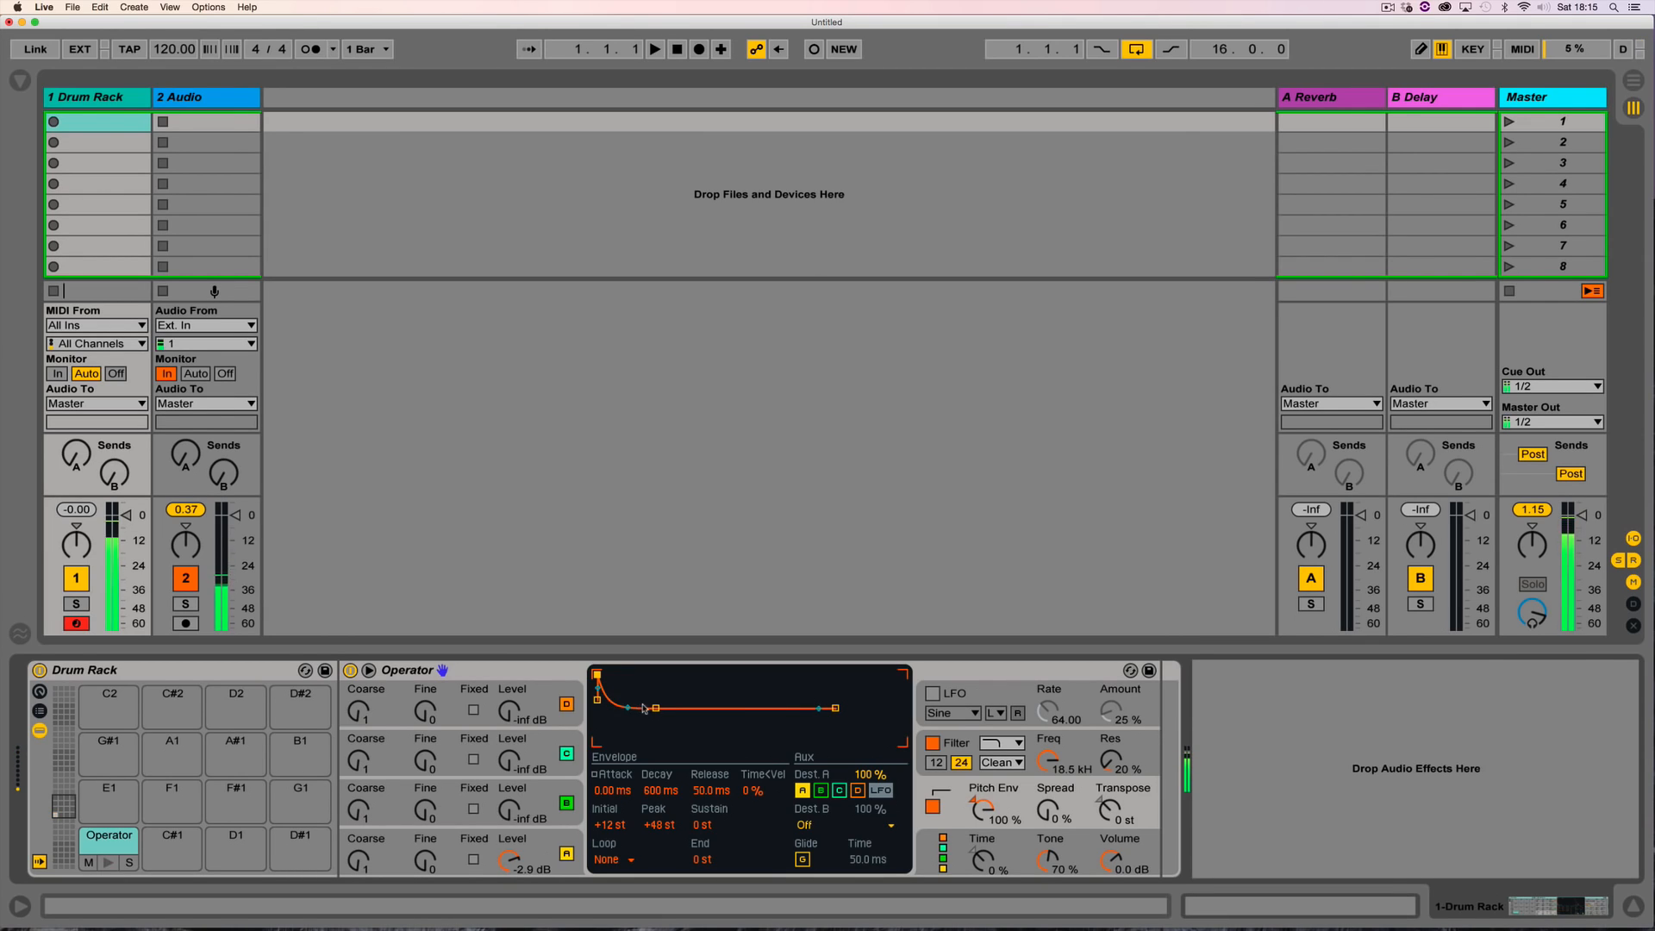
left_click_drag(656, 709, 613, 708)
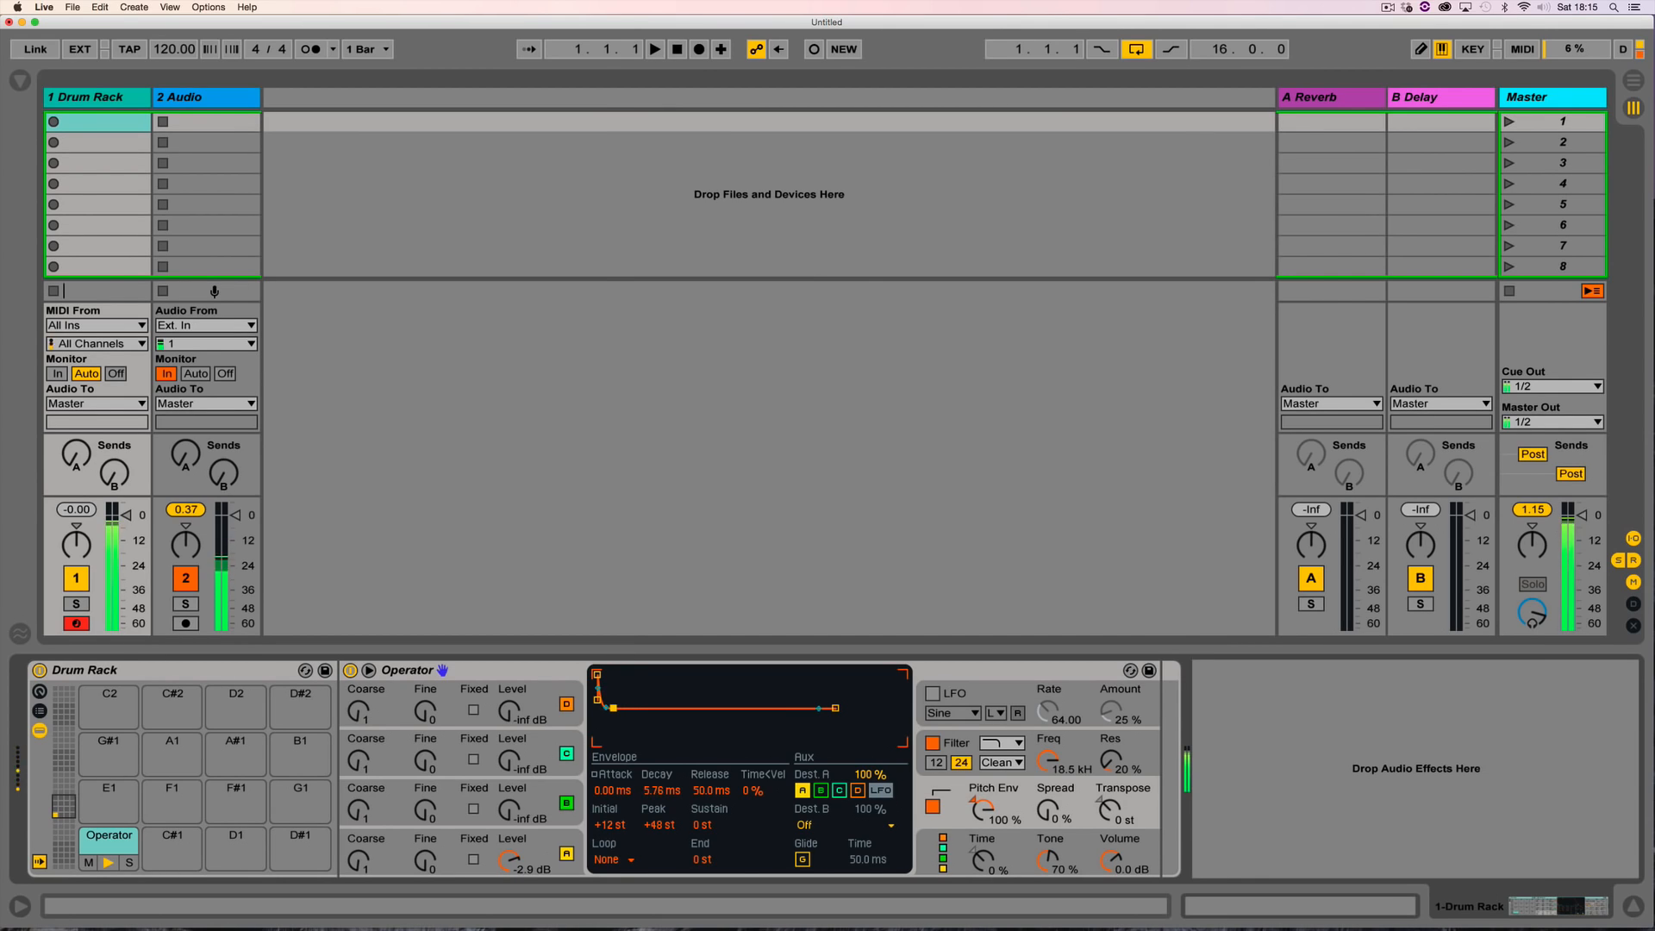
mouse_move(613, 708)
left_mouse_down()
mouse_move(640, 708)
mouse_move(615, 708)
left_mouse_up()
Step: Fix oscillator A's frequency at 62.5 Hz and set its amplitude envelope to 345 ms decay and 1.00 ms release
left_click(418, 834)
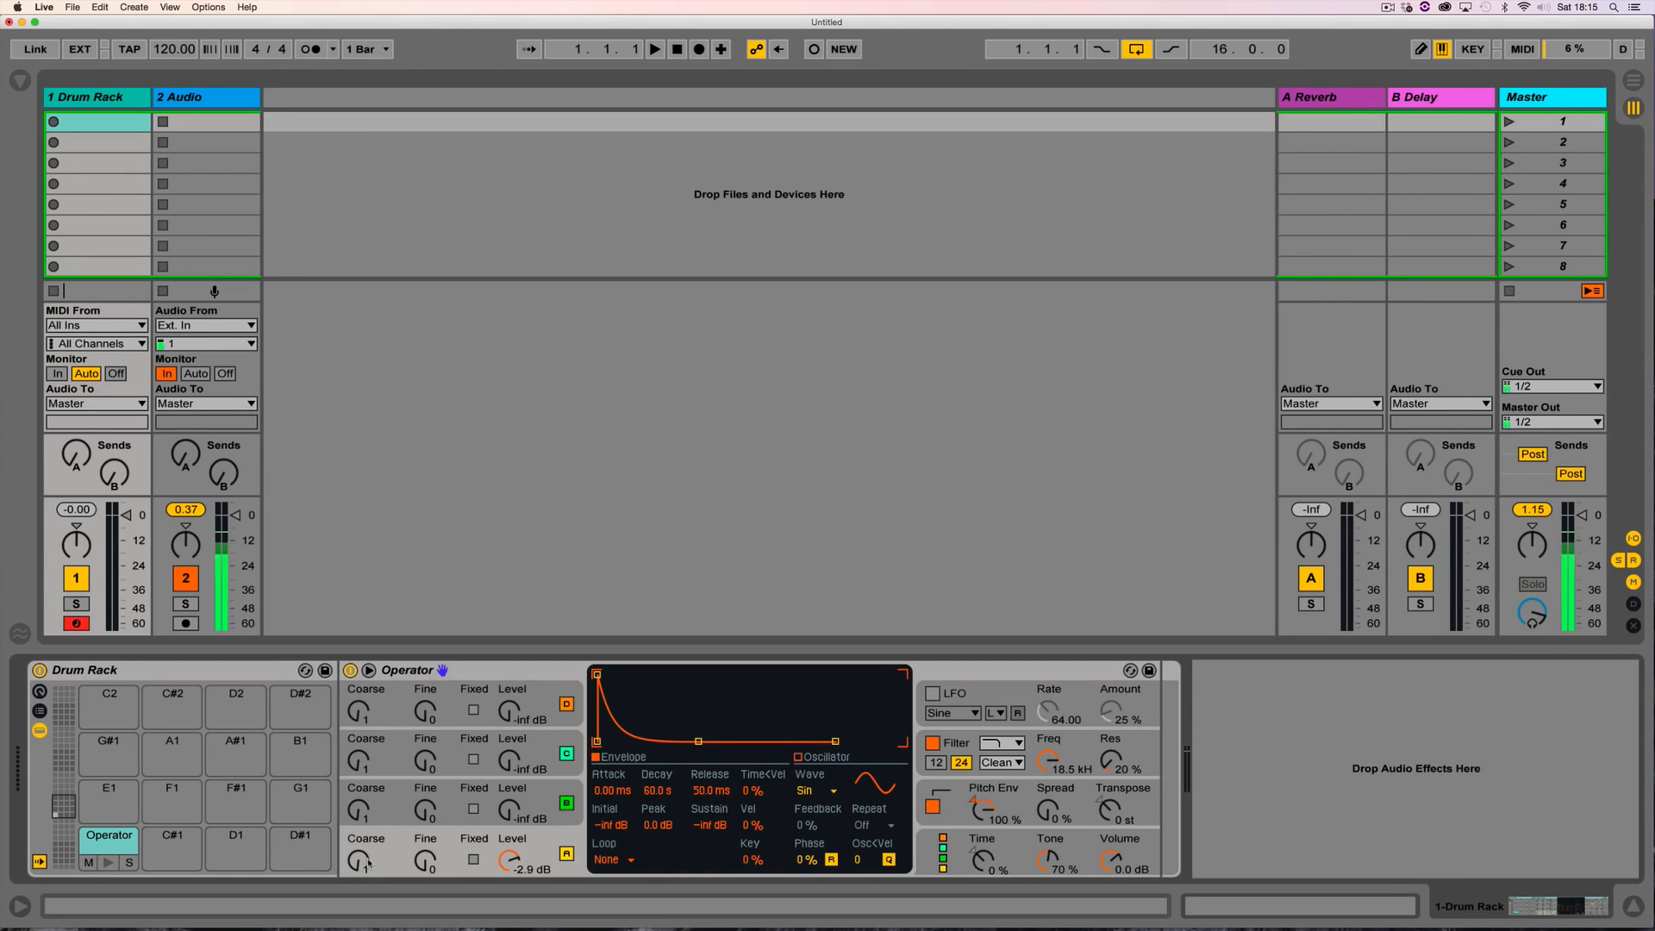
left_click(473, 860)
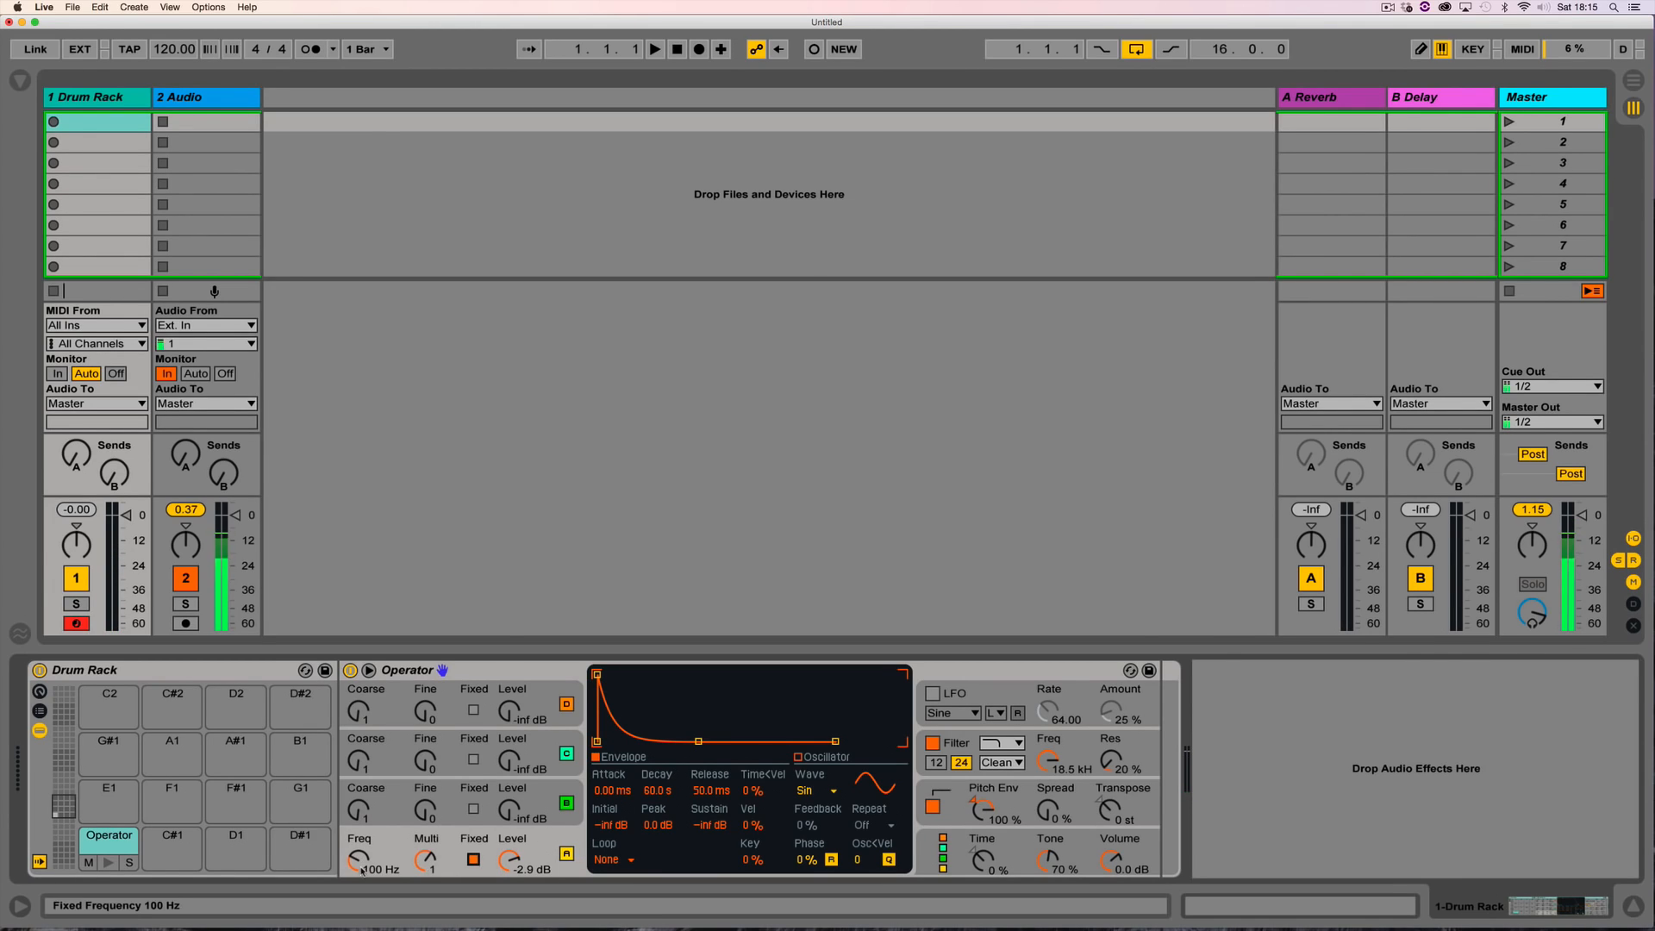
mouse_move(357, 862)
left_mouse_down()
mouse_move(357, 879)
mouse_move(425, 868)
mouse_move(425, 853)
mouse_move(358, 857)
left_mouse_up()
left_click_drag(713, 791, 657, 861)
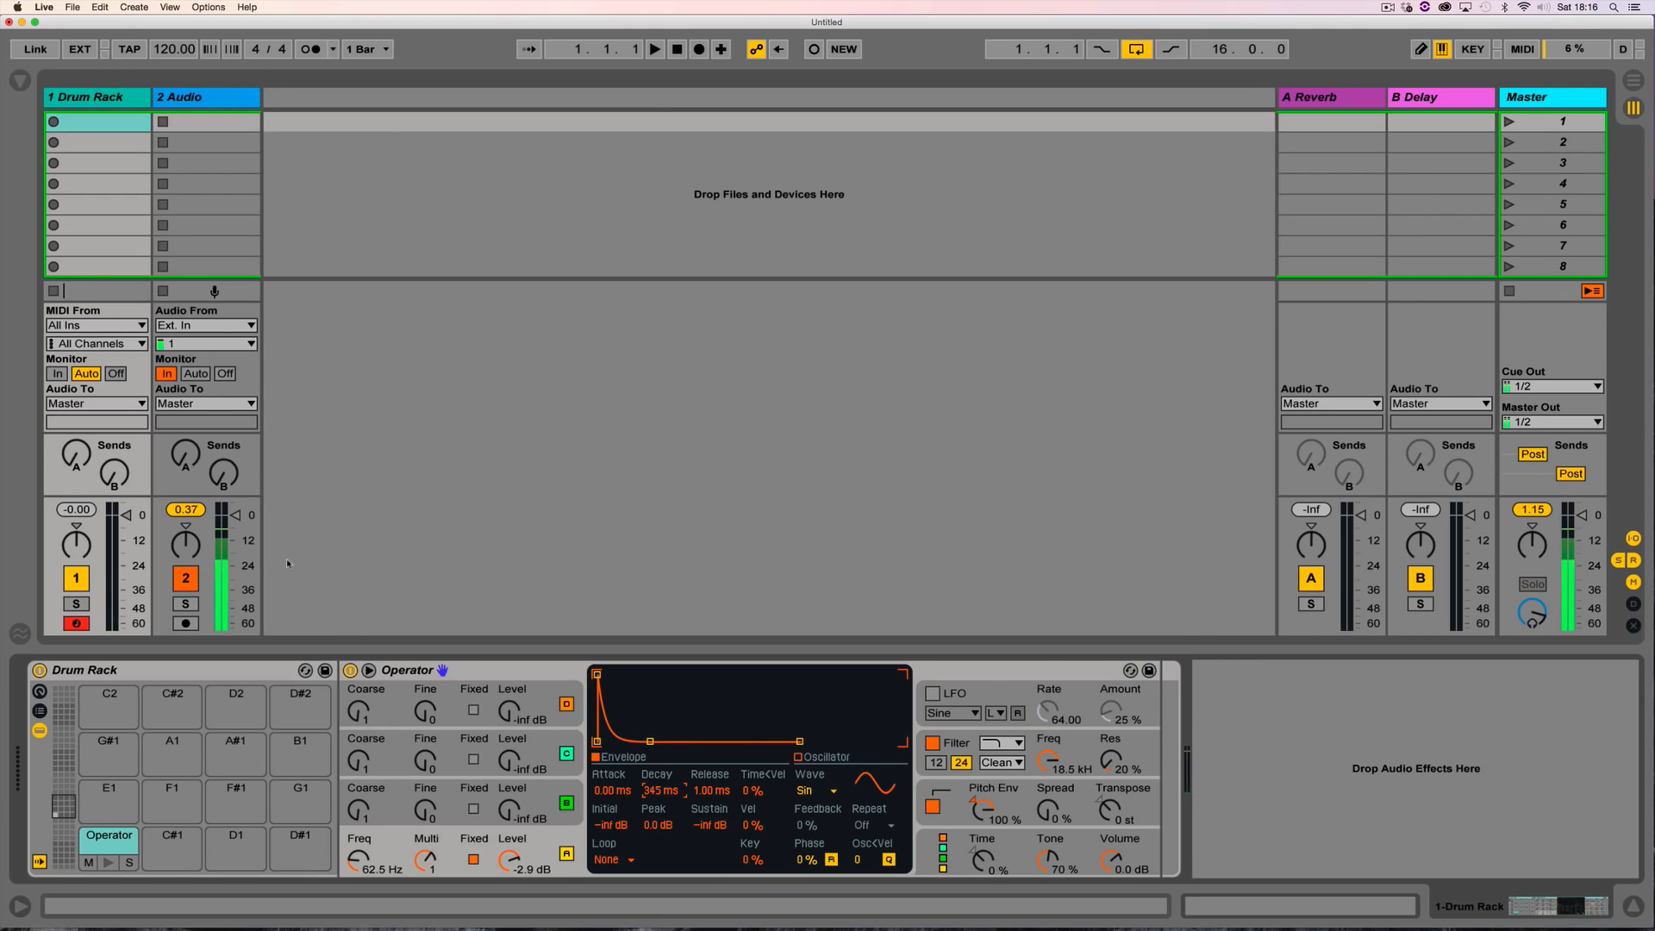
Step: Create a one-bar MIDI clip in the Drum Rack track's first slot with an Operator note on each of the four beats
double_click(95, 128)
double_click(467, 743)
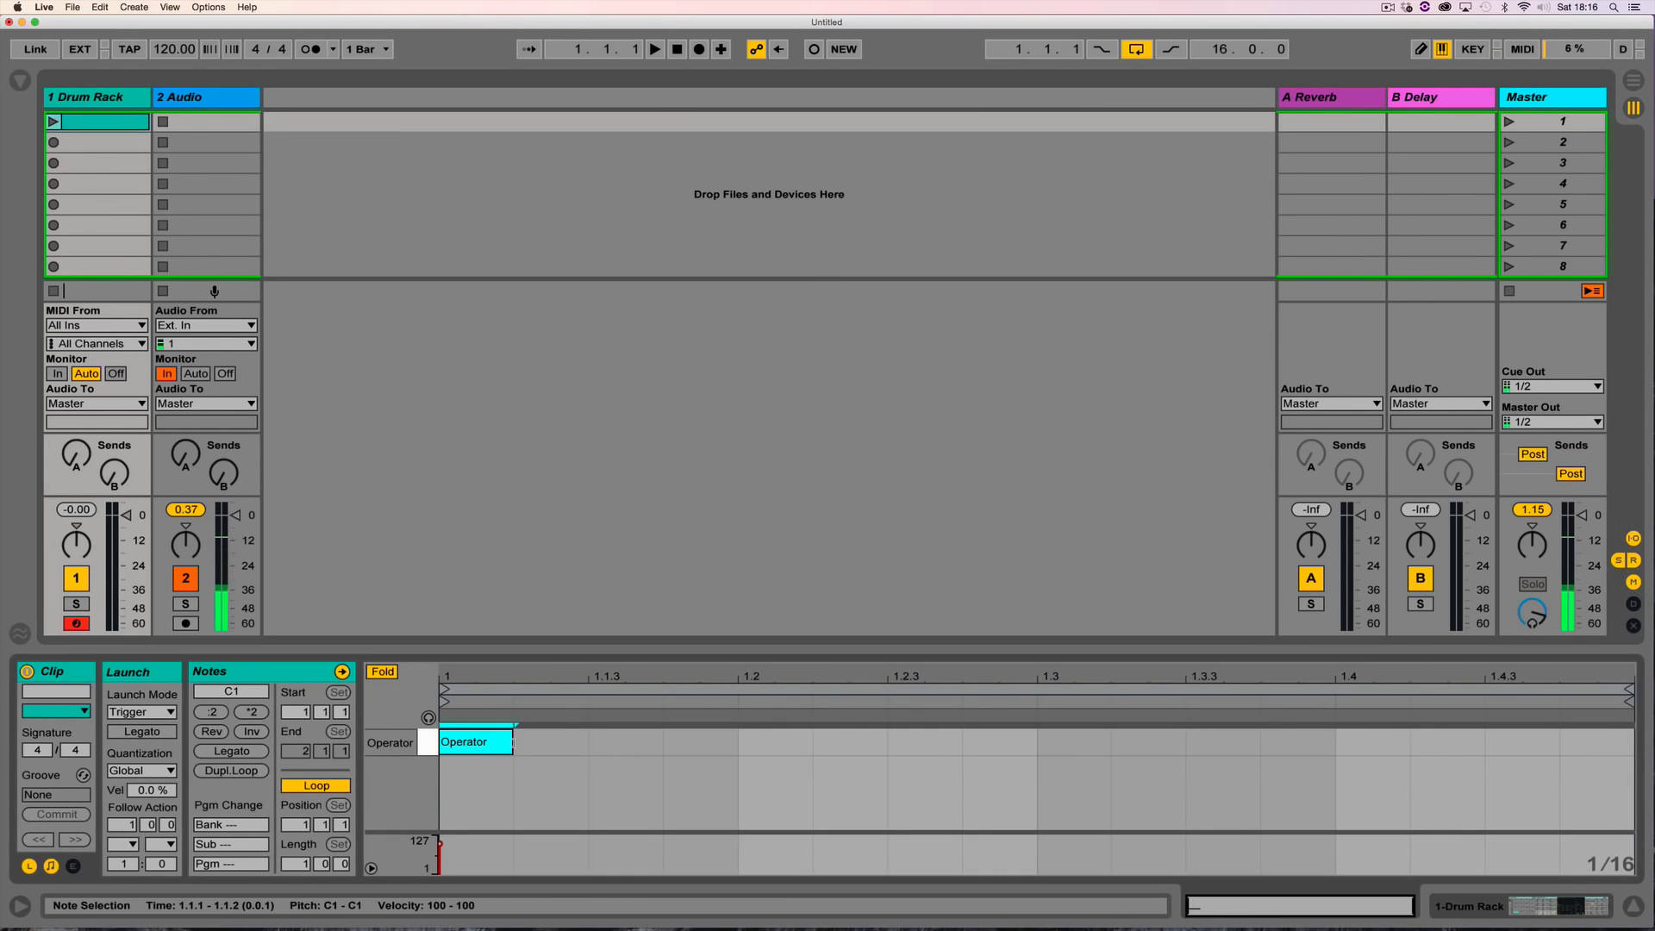
double_click(801, 744)
double_click(1071, 741)
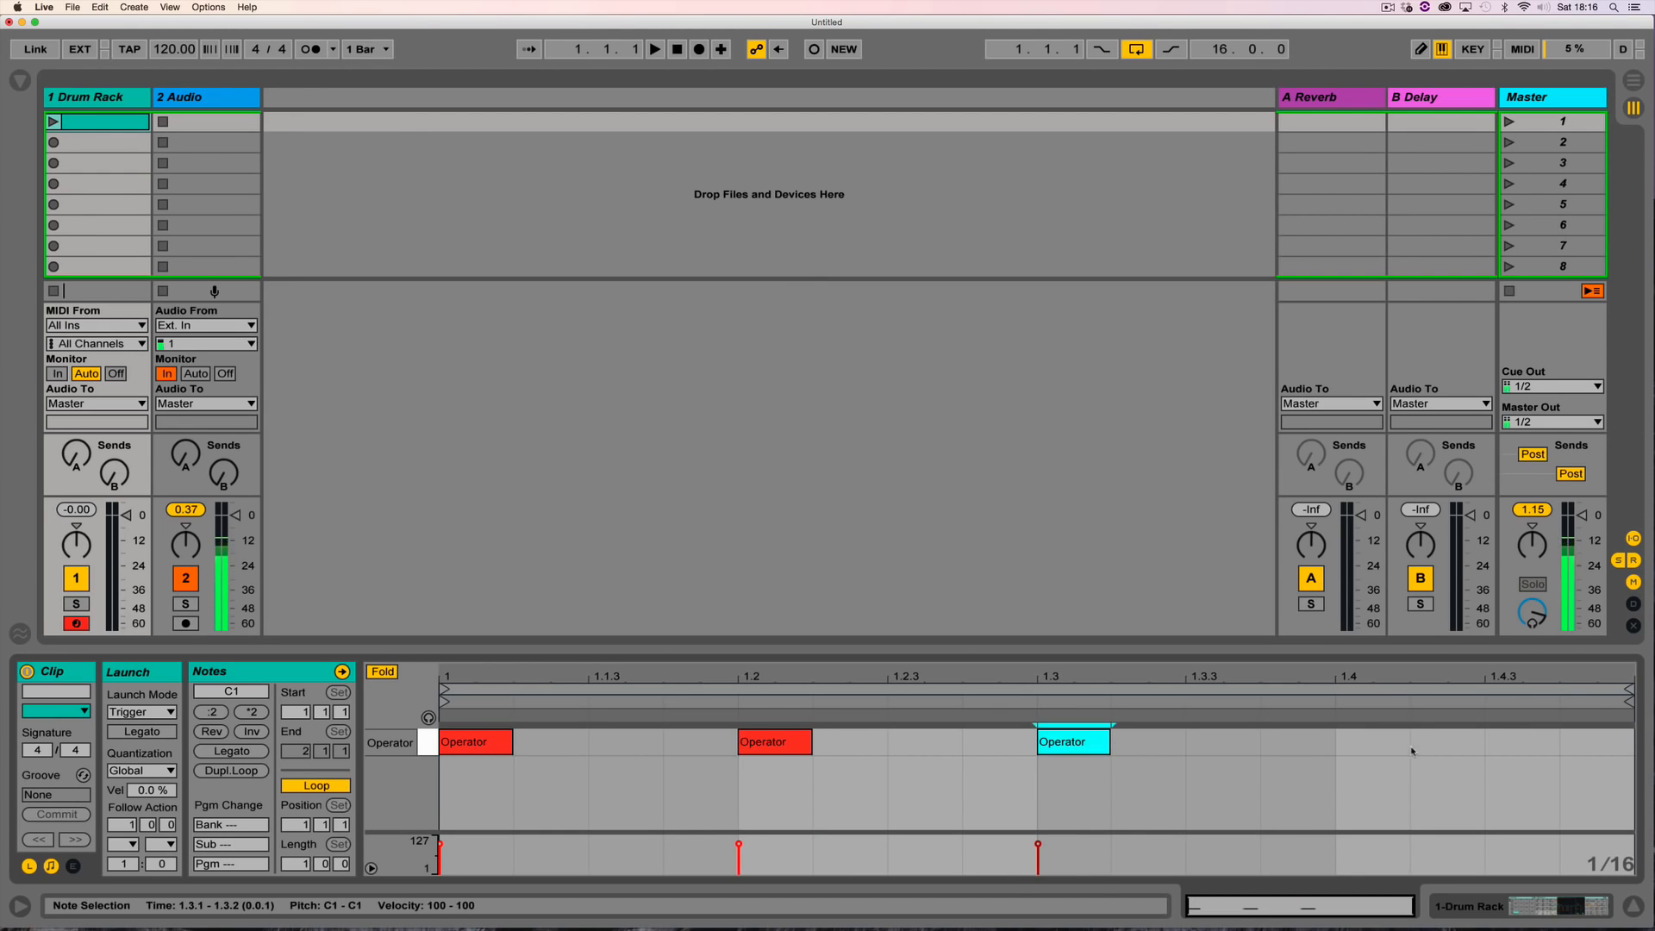
double_click(1392, 742)
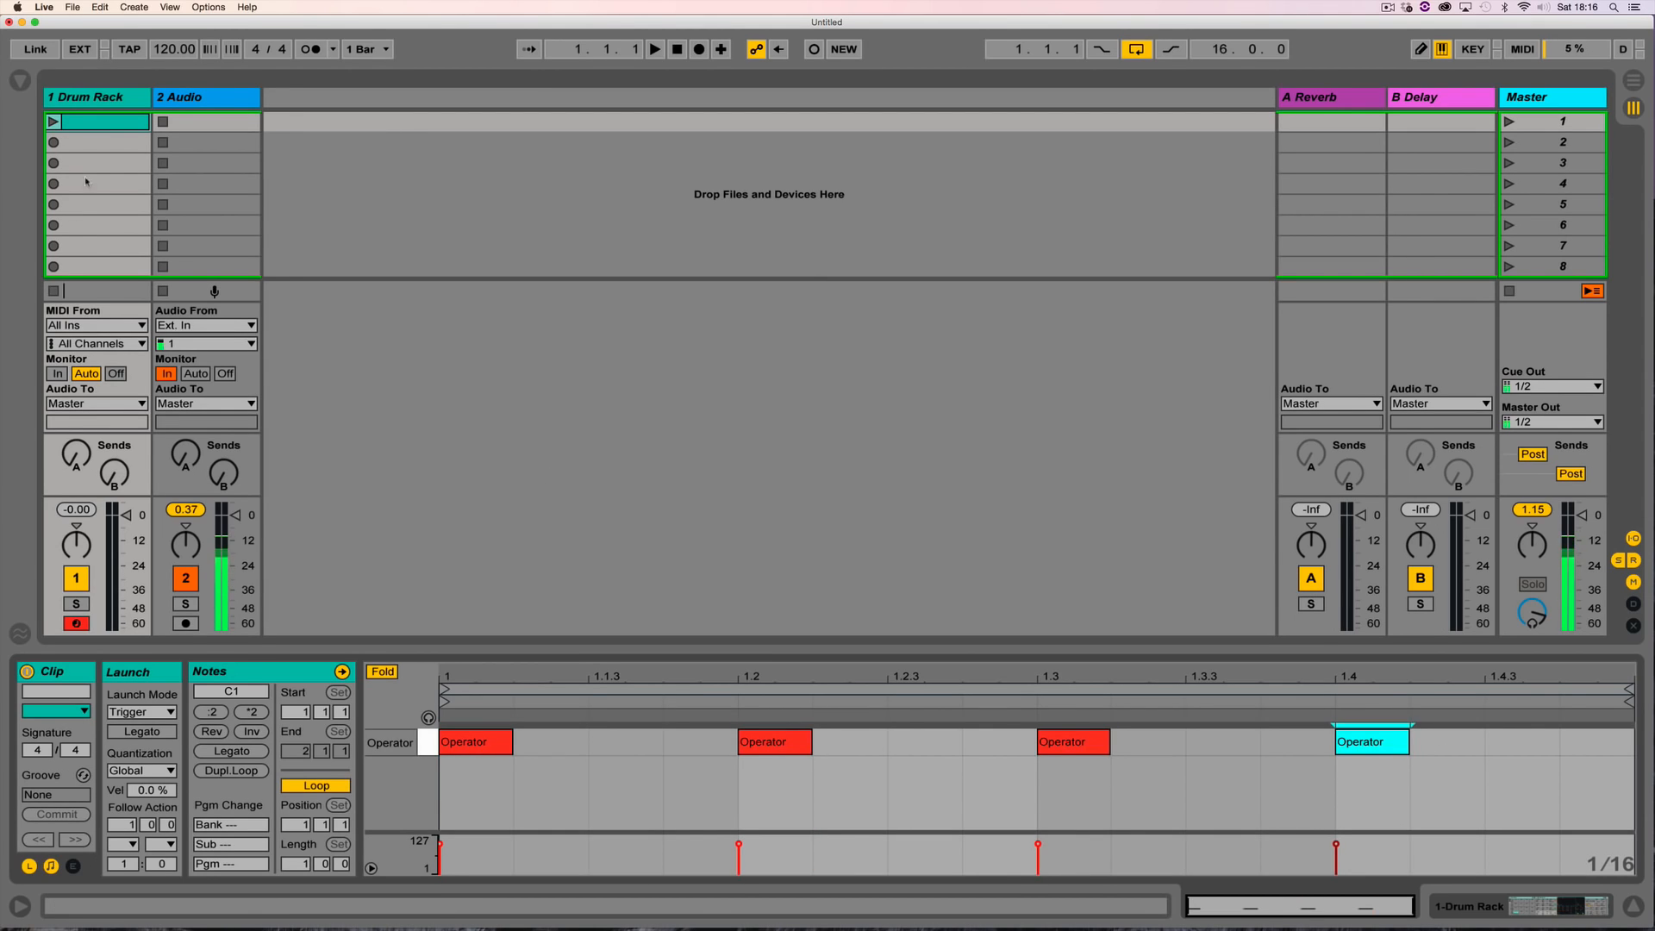
Step: Launch the new kick clip and slightly lengthen the decay of Operator's pitch envelope while it plays
left_click(53, 122)
left_click(104, 99)
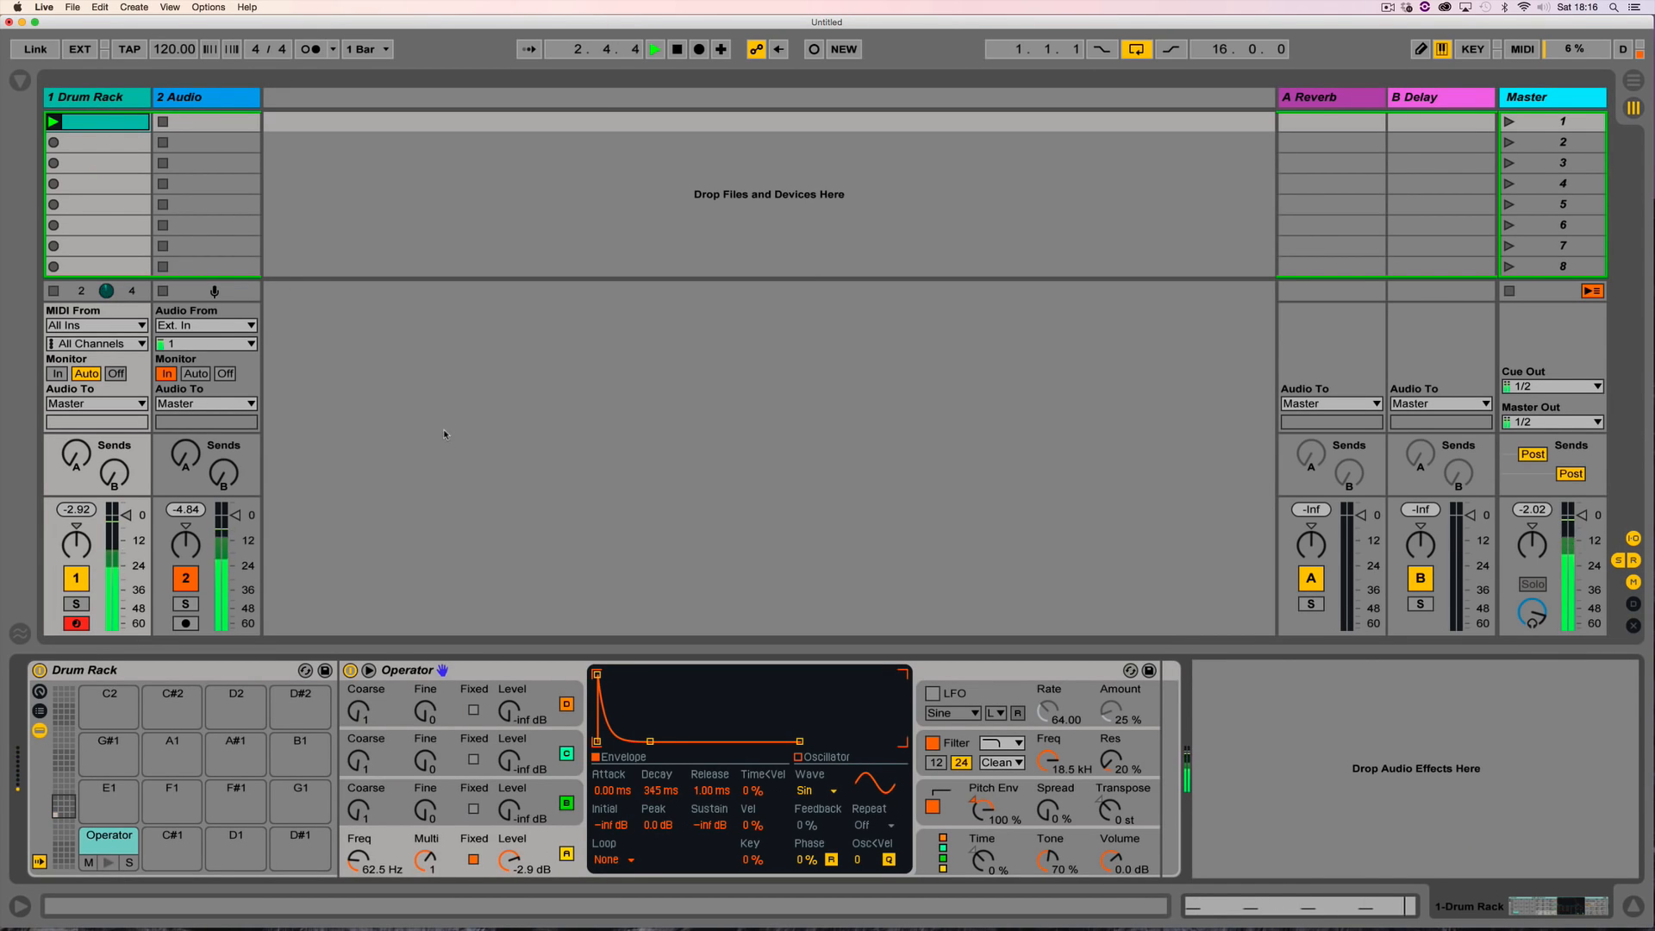
left_click(1019, 797)
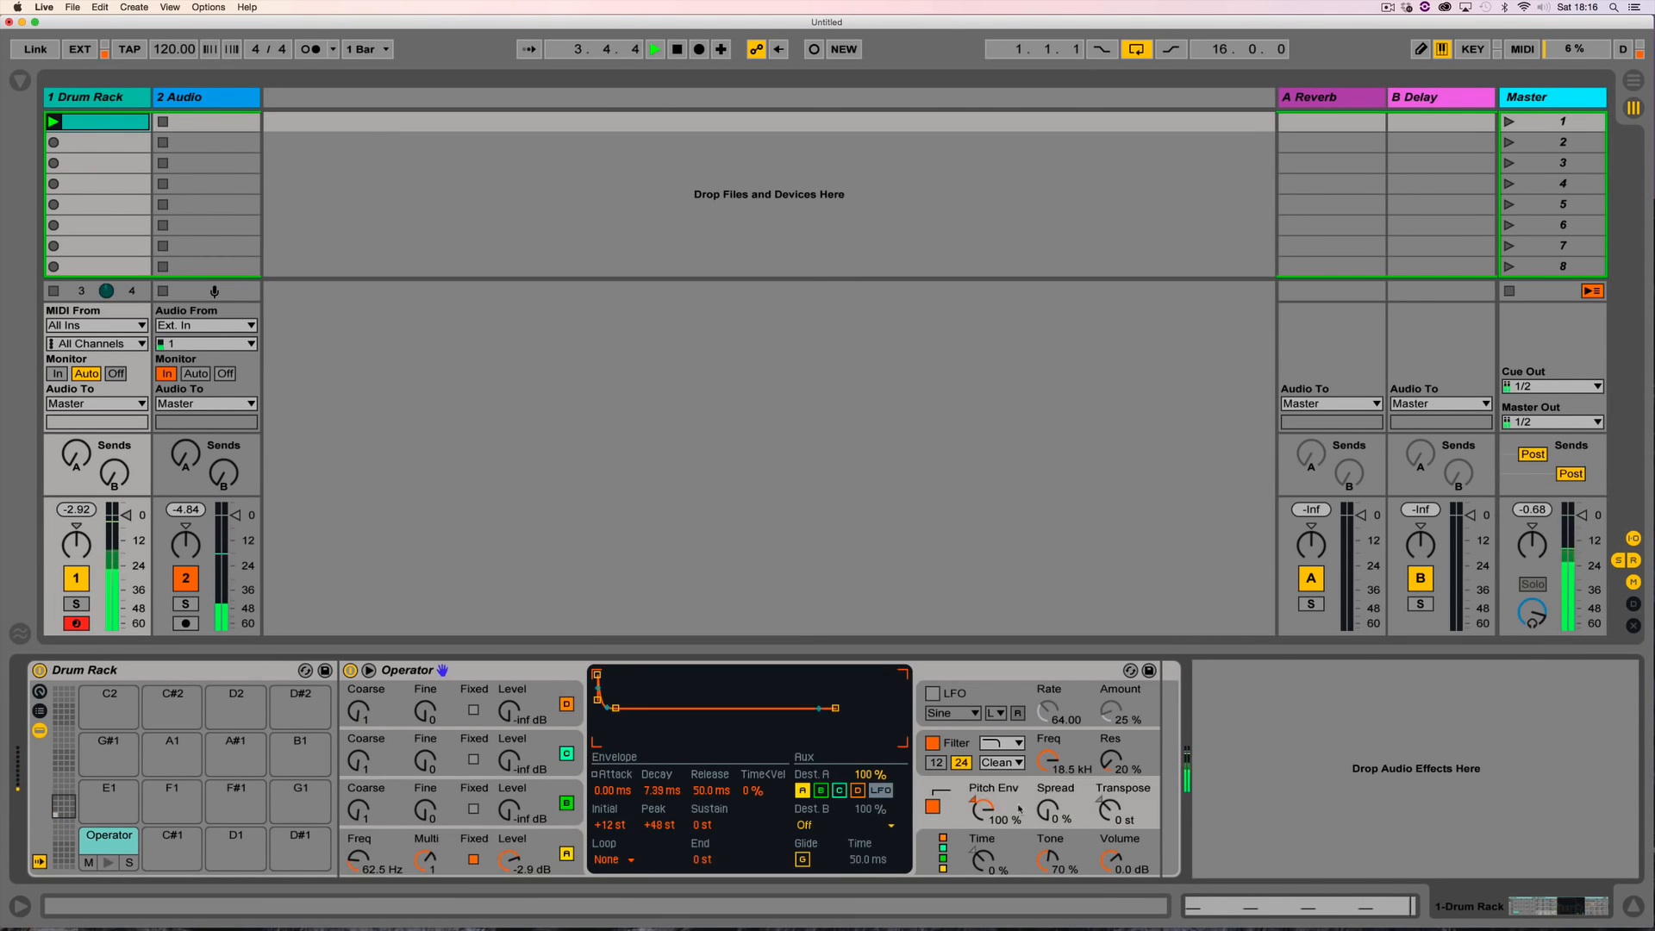
left_click_drag(612, 708, 621, 707)
Step: Shorten oscillator A's amplitude decay to 245 ms and stop playback
left_click(553, 836)
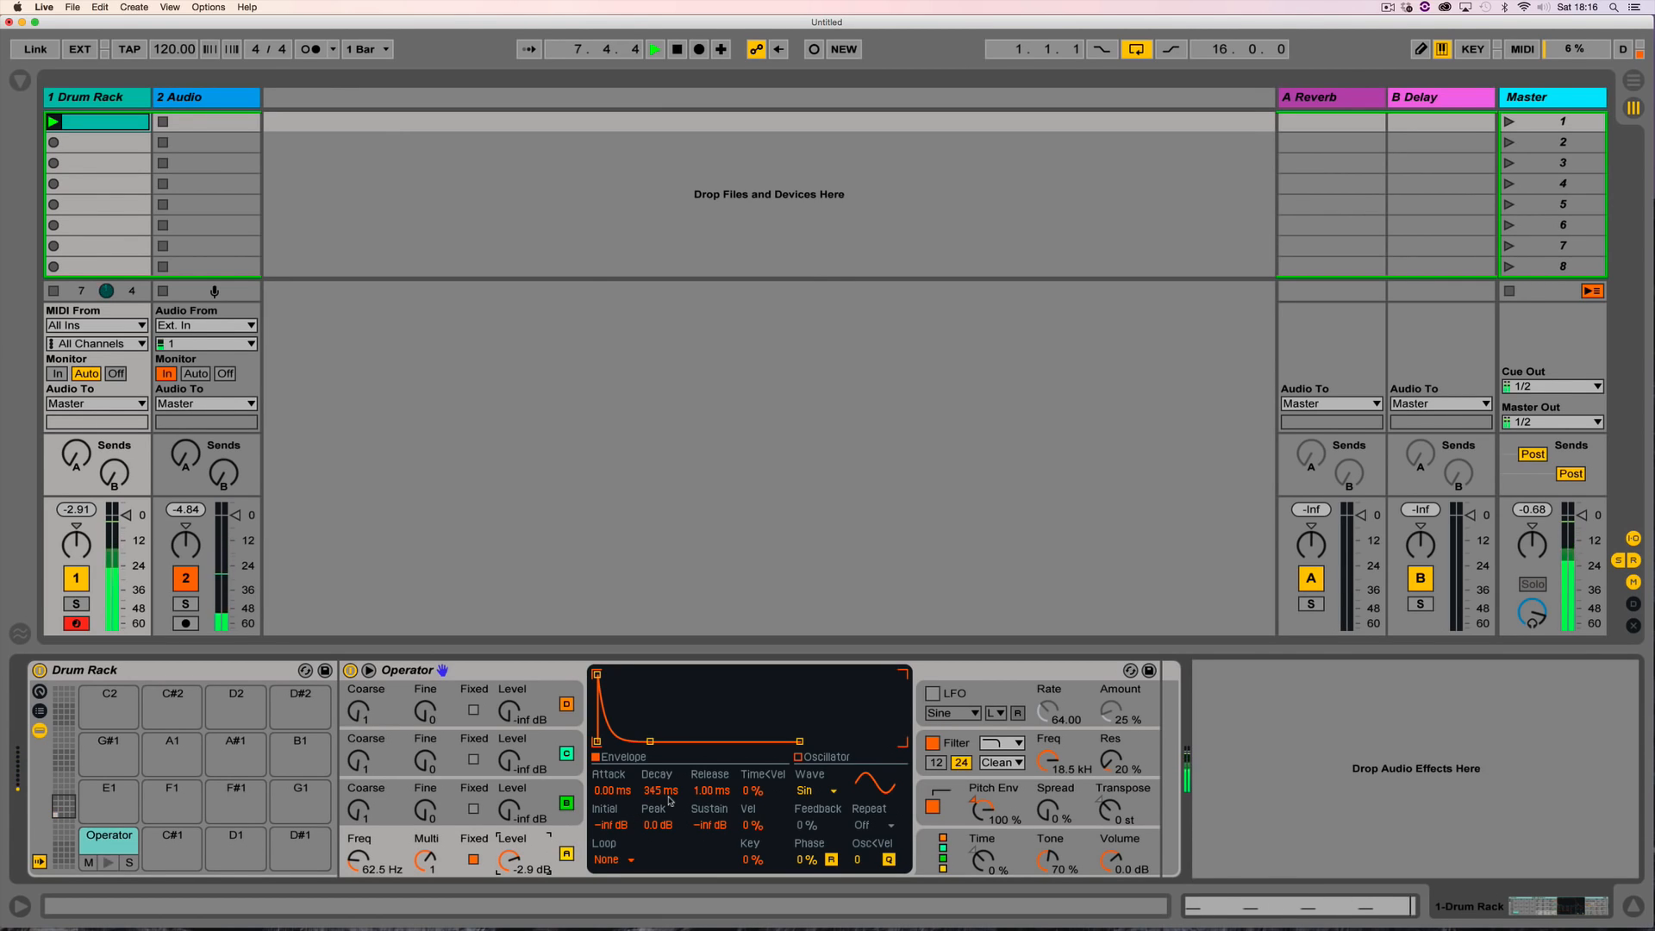
left_click_drag(660, 790, 660, 824)
key("space")
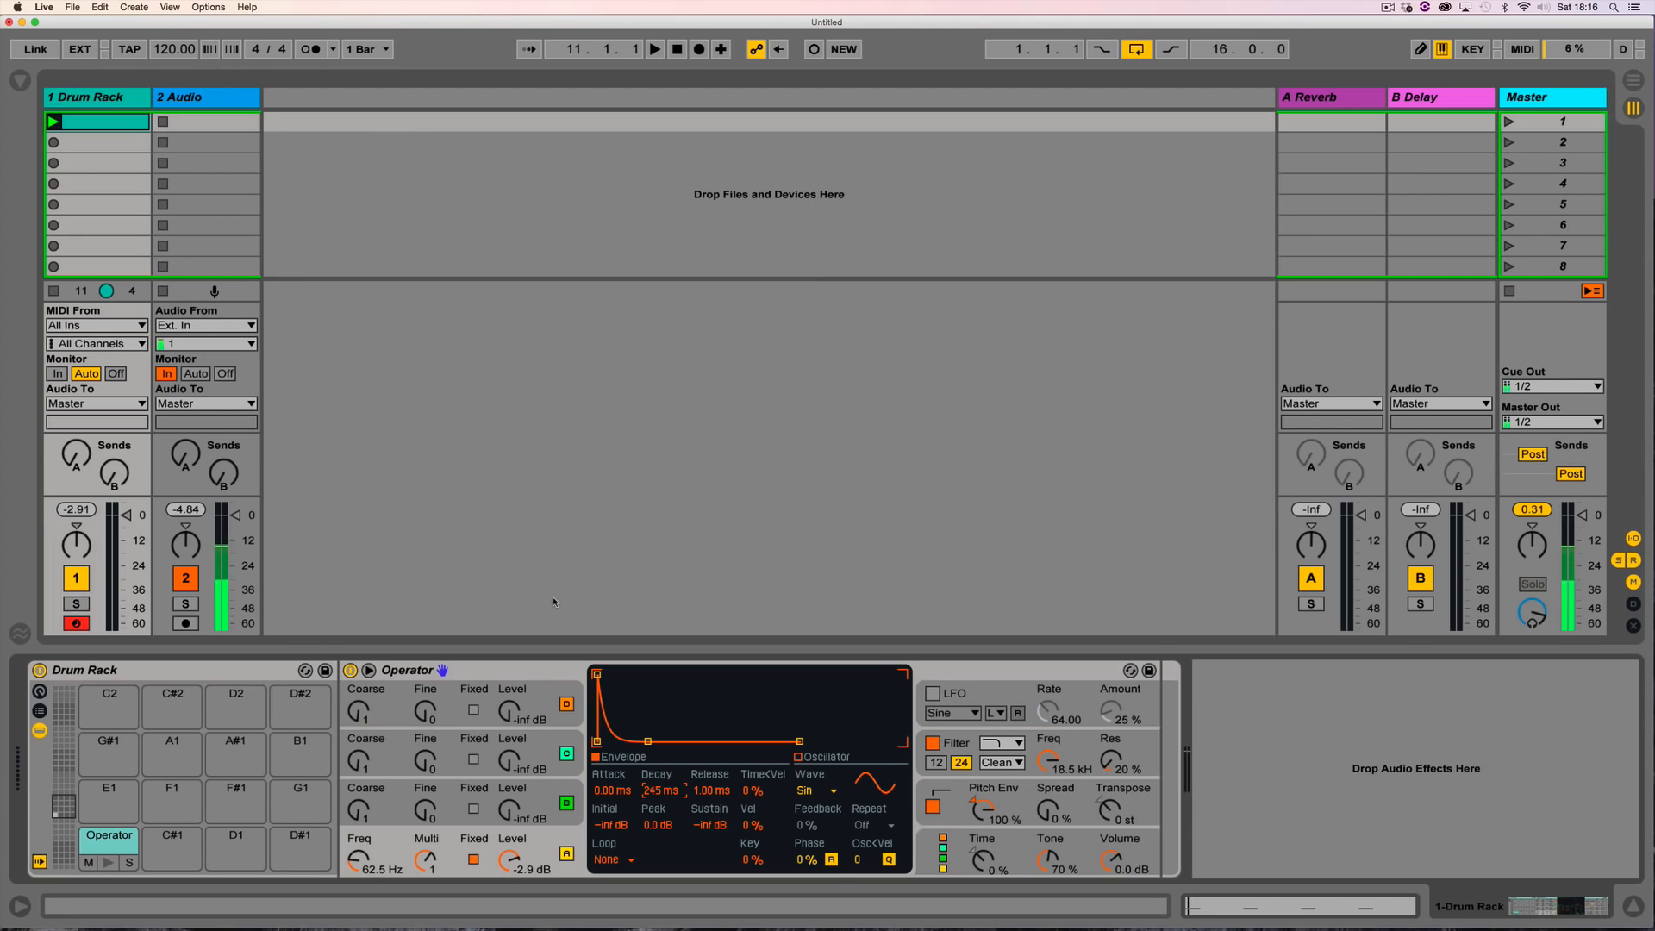
Step: Try oscillator B at coarse frequency 2 with various low levels, ending around -44 dB, while playing the clip
left_click(547, 787)
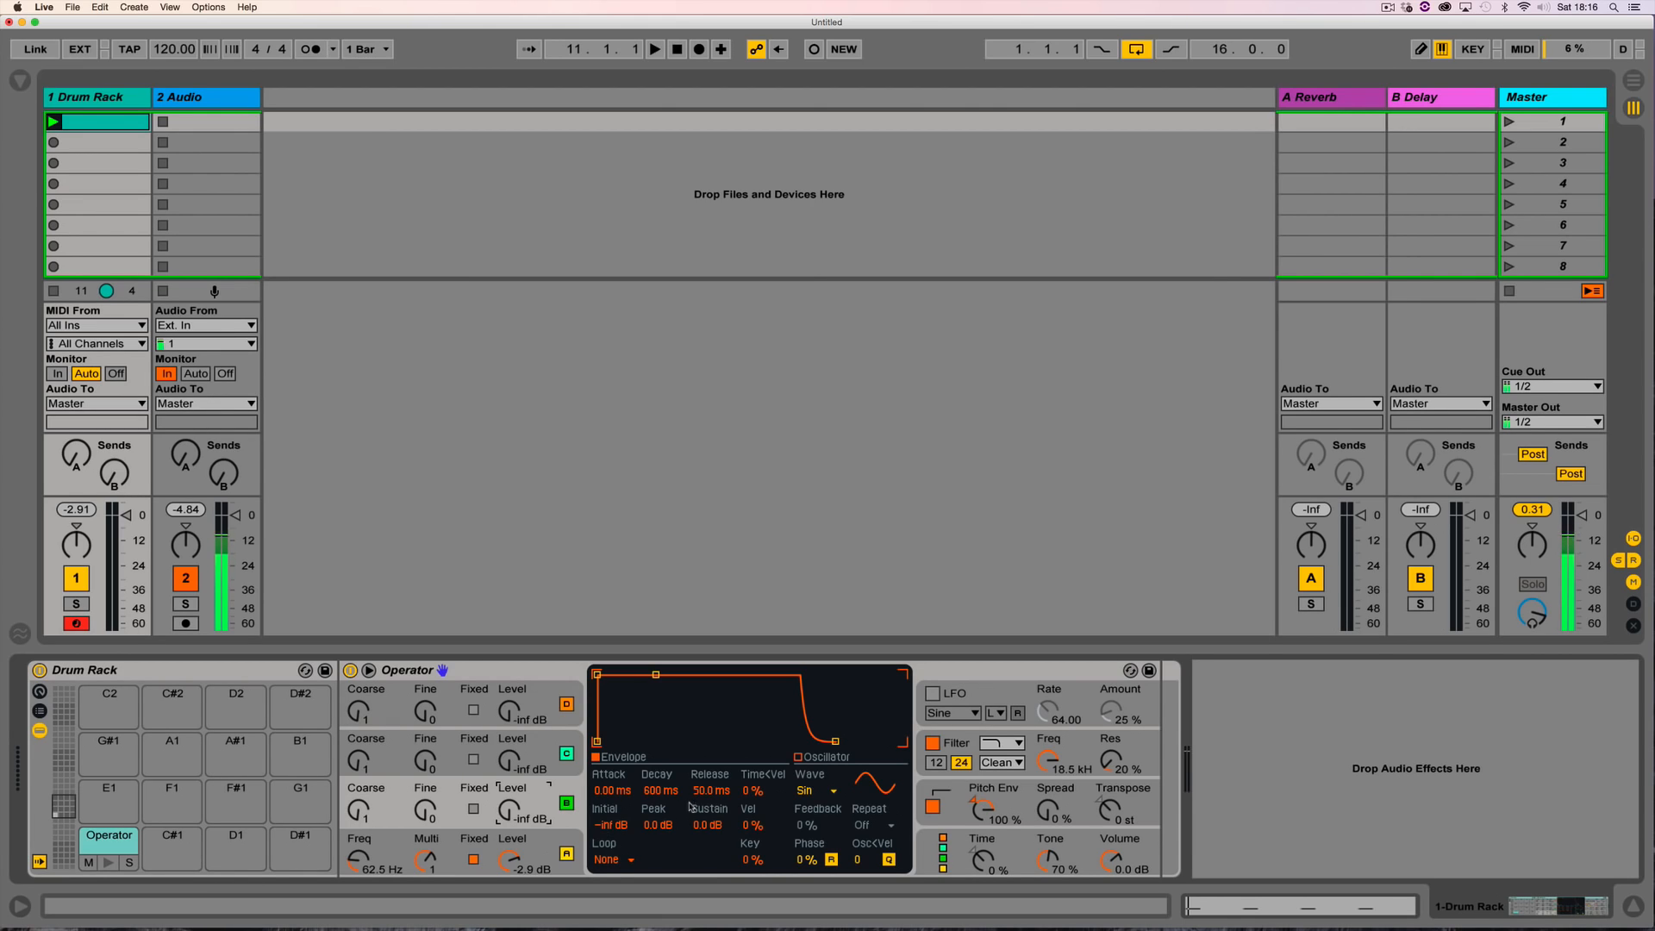
key("space")
left_click_drag(508, 810, 508, 794)
left_click_drag(358, 811, 358, 797)
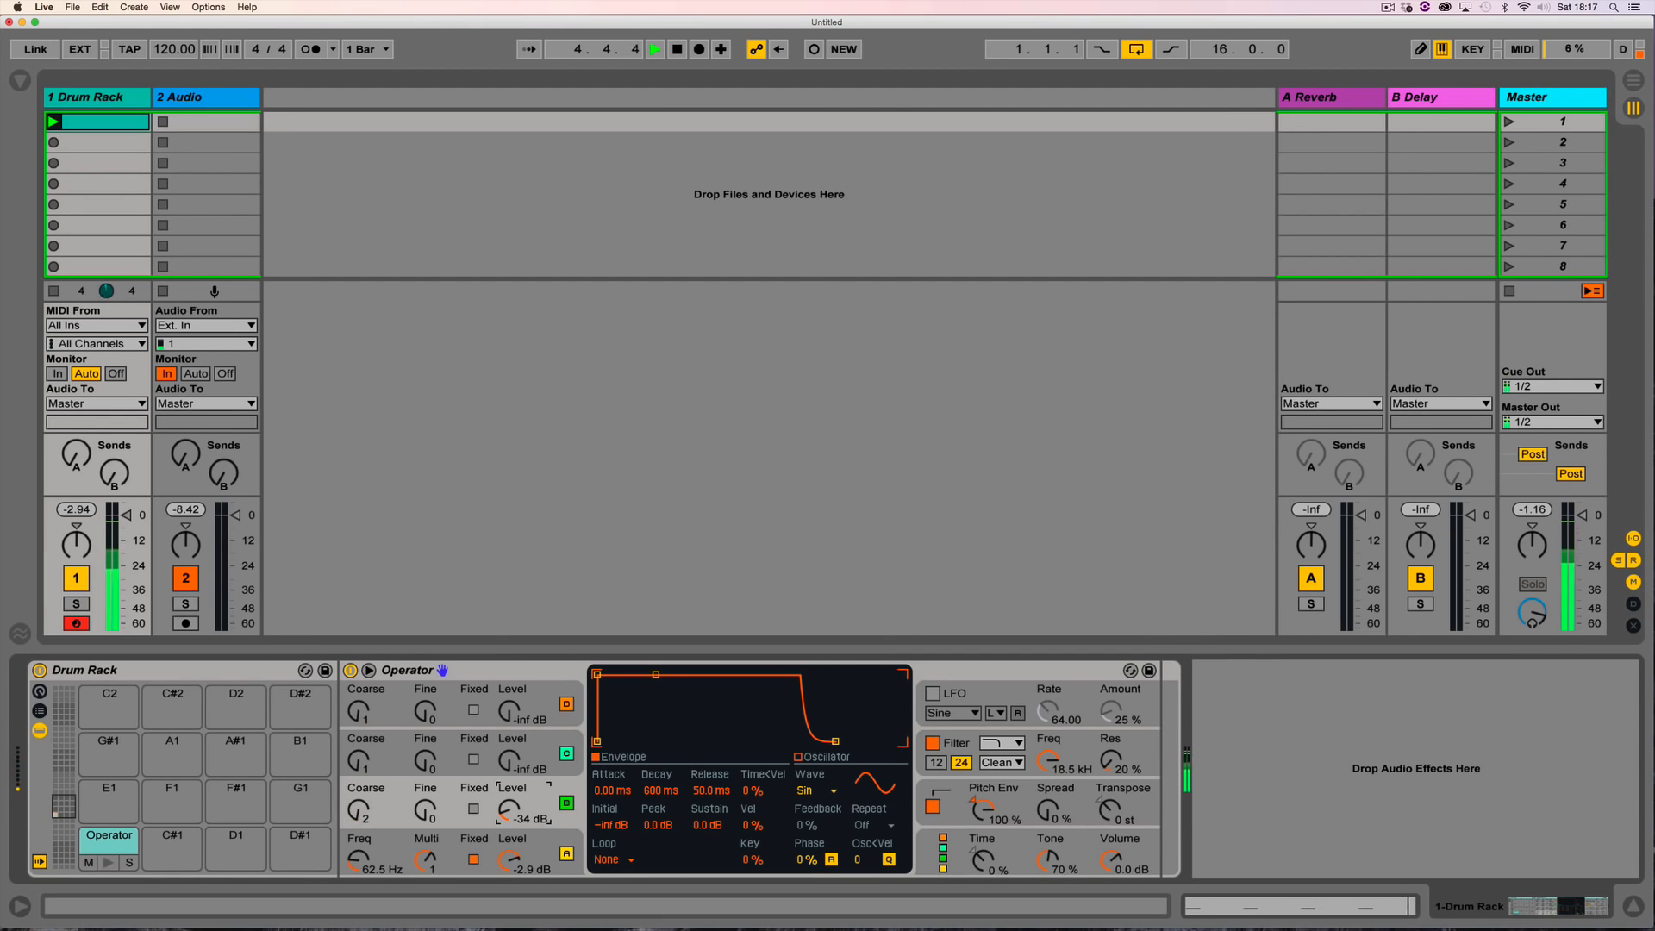
left_click_drag(509, 811, 508, 813)
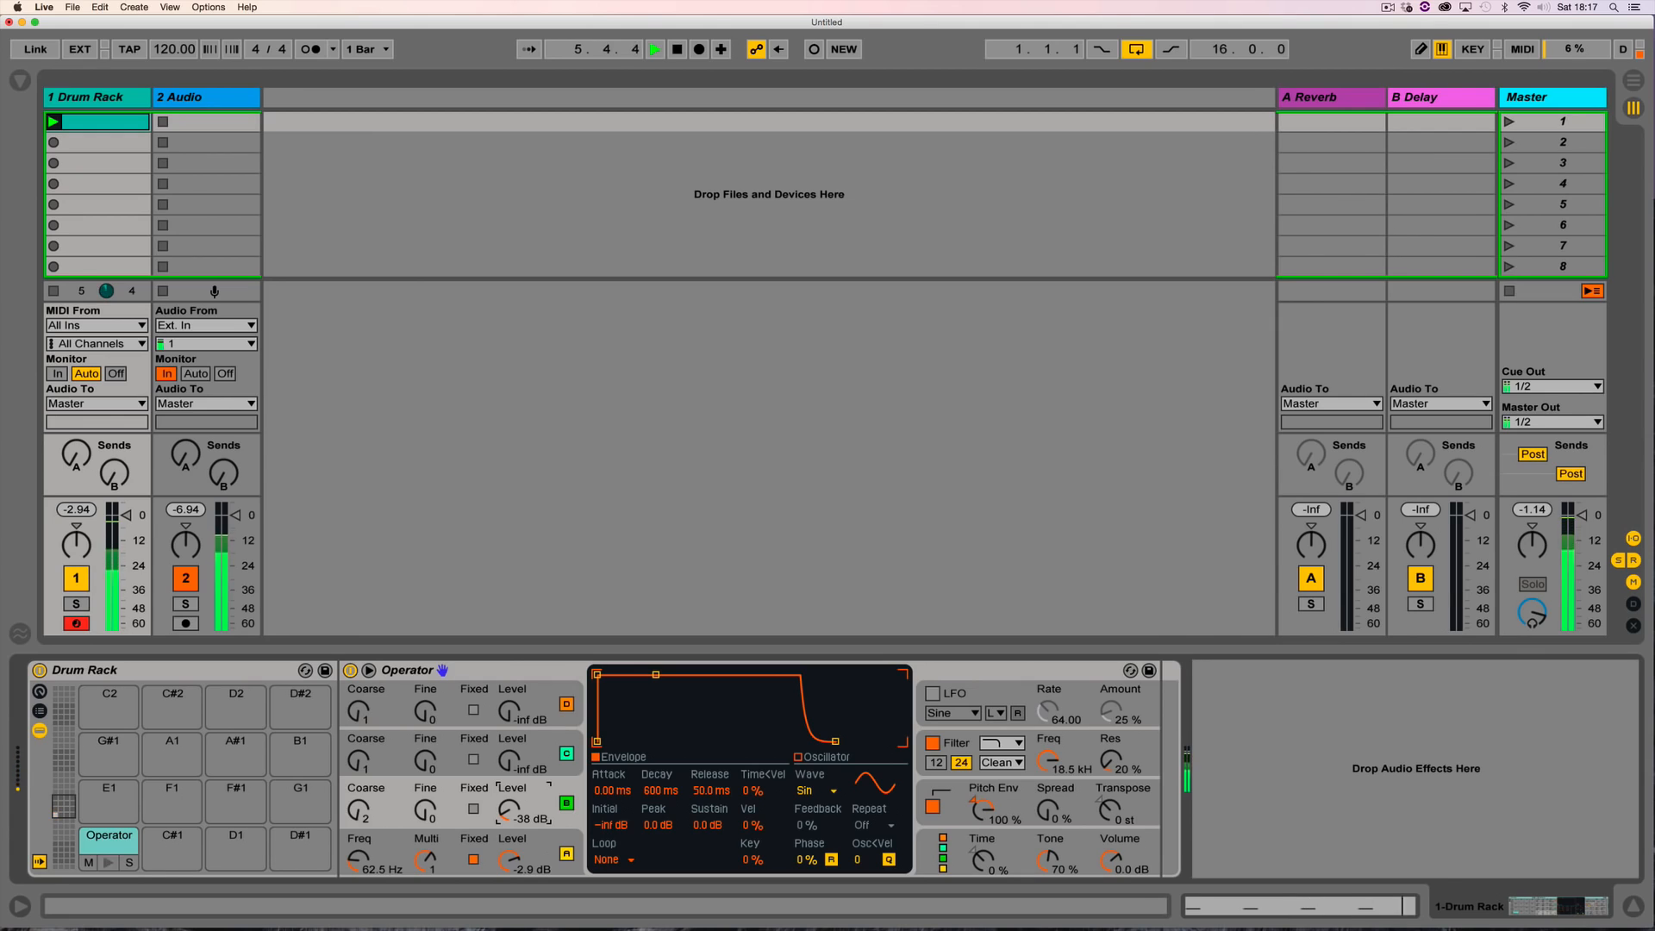
left_click_drag(508, 812, 505, 812)
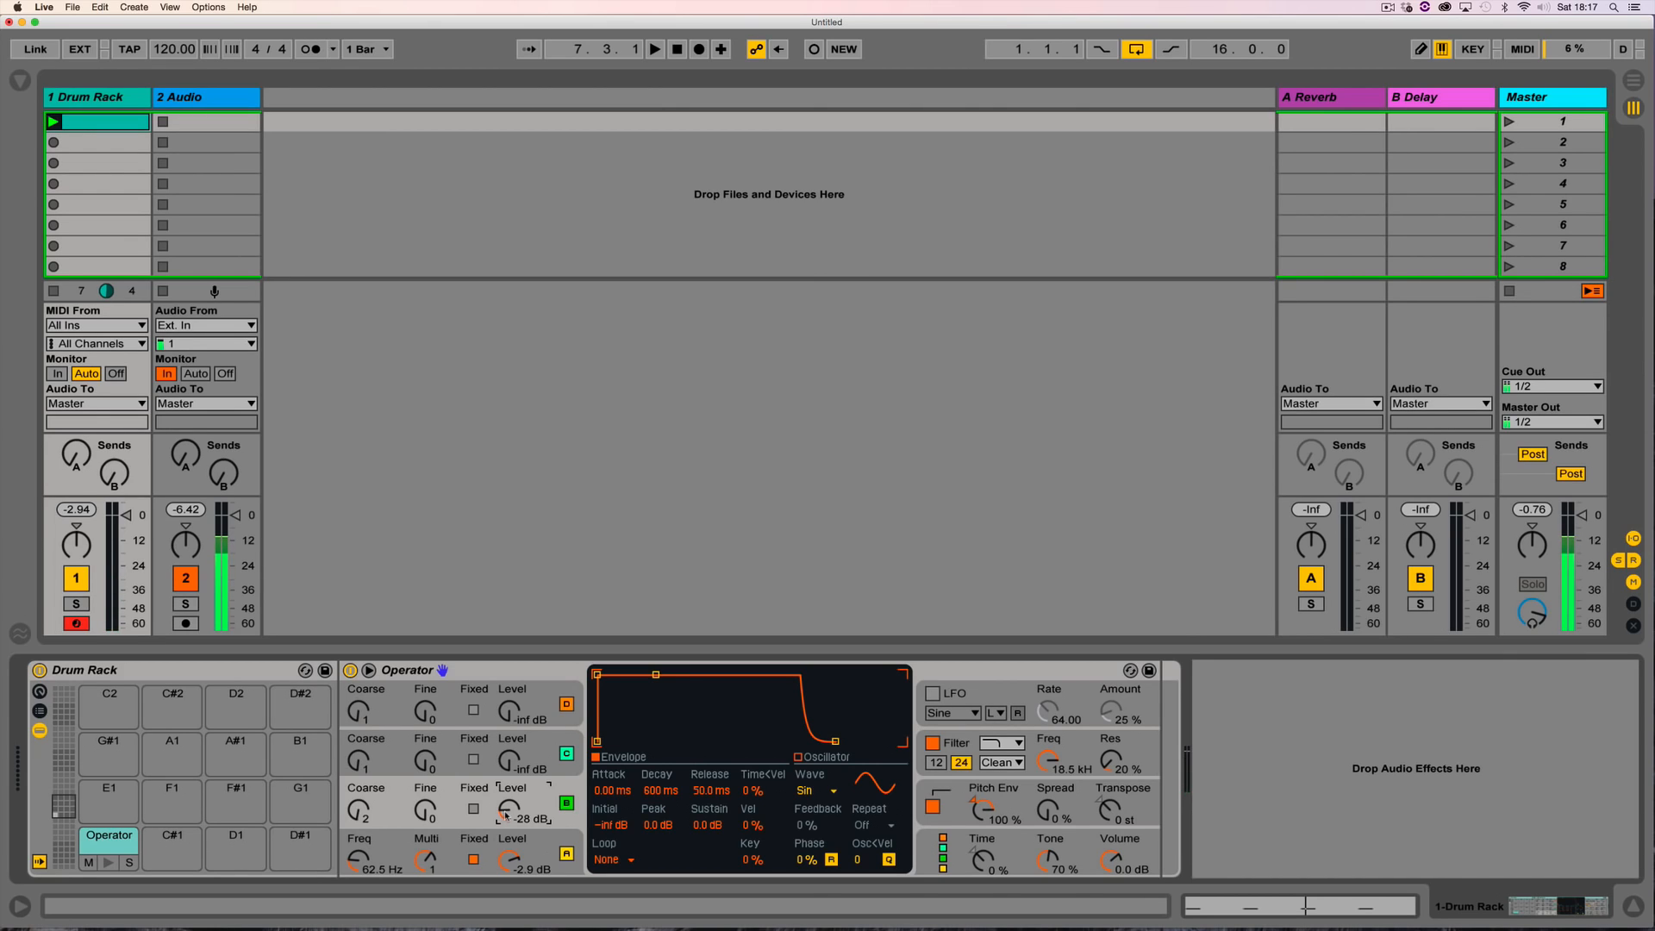
left_click_drag(506, 815, 506, 829)
key("space")
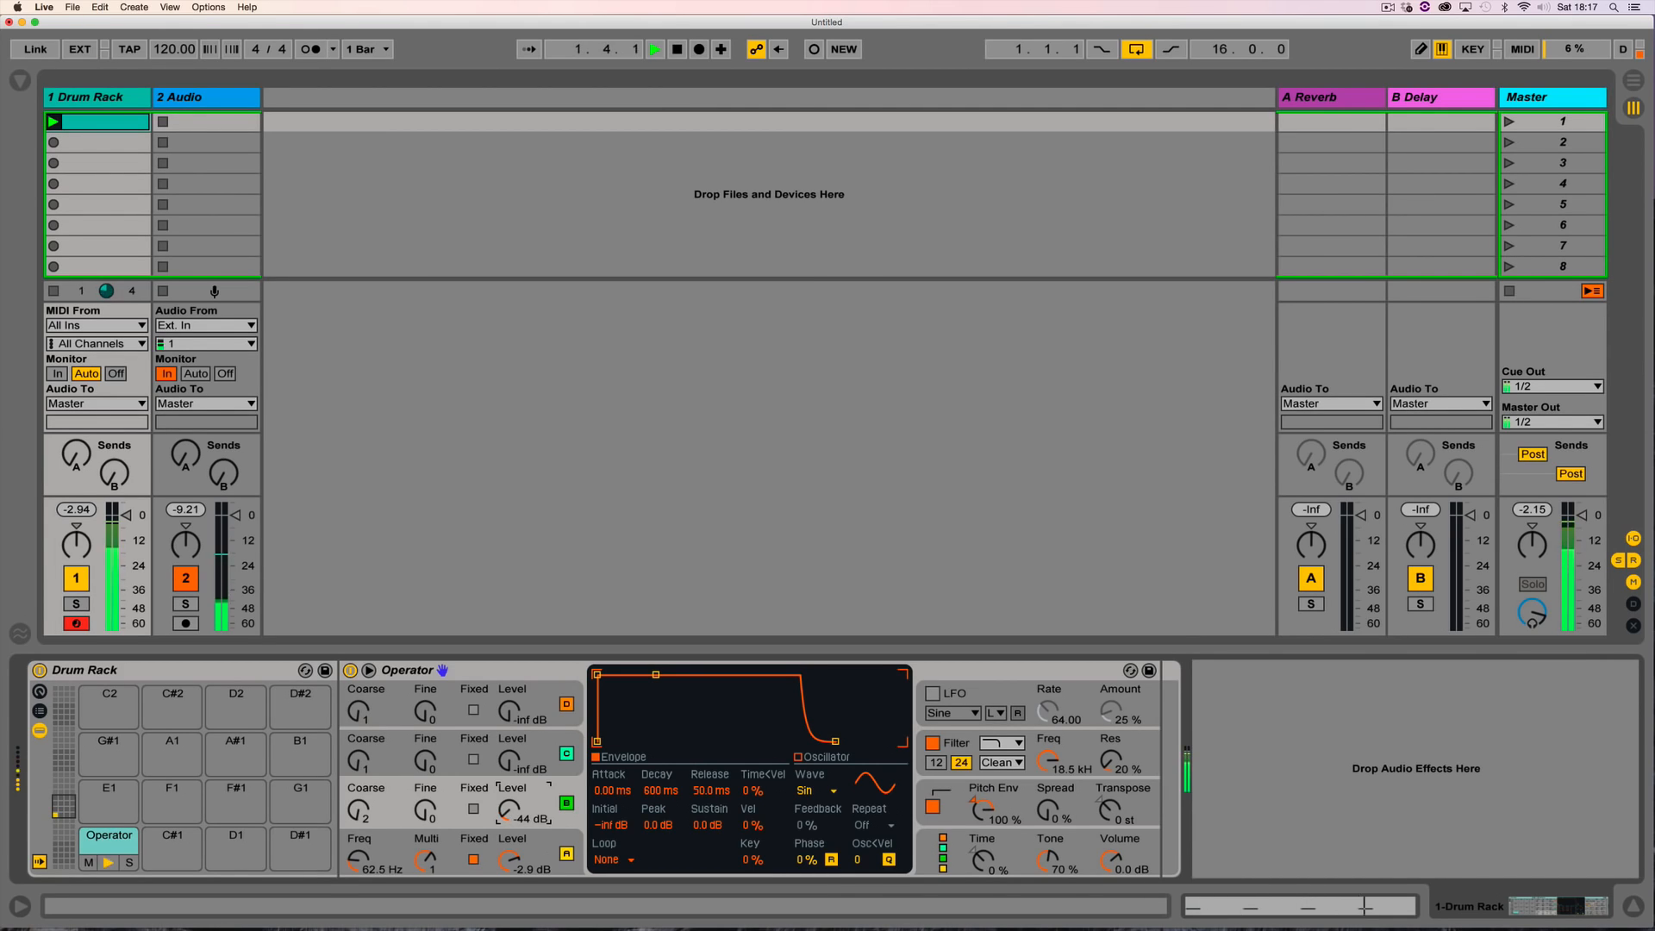
Step: Fix oscillator B at 72.5 Hz and -16 dB, shape its envelope with 1.41 s decay and -inf dB sustain, and audition the kick
left_click(473, 808)
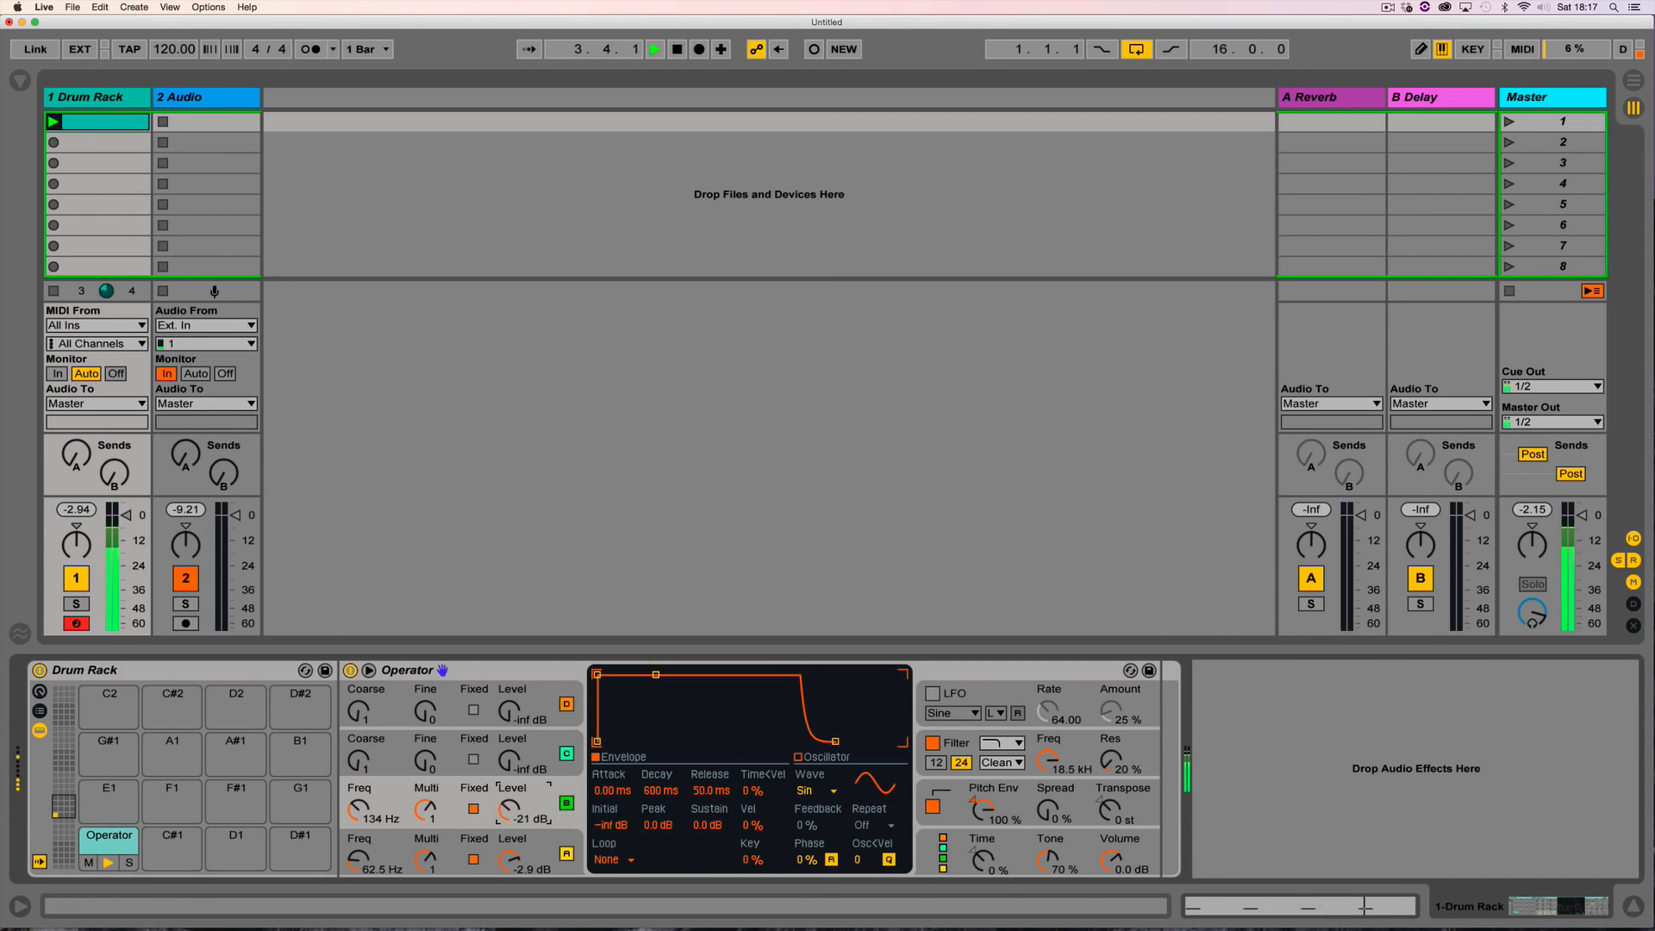
left_click_drag(358, 810, 358, 836)
left_click_drag(655, 674, 662, 741)
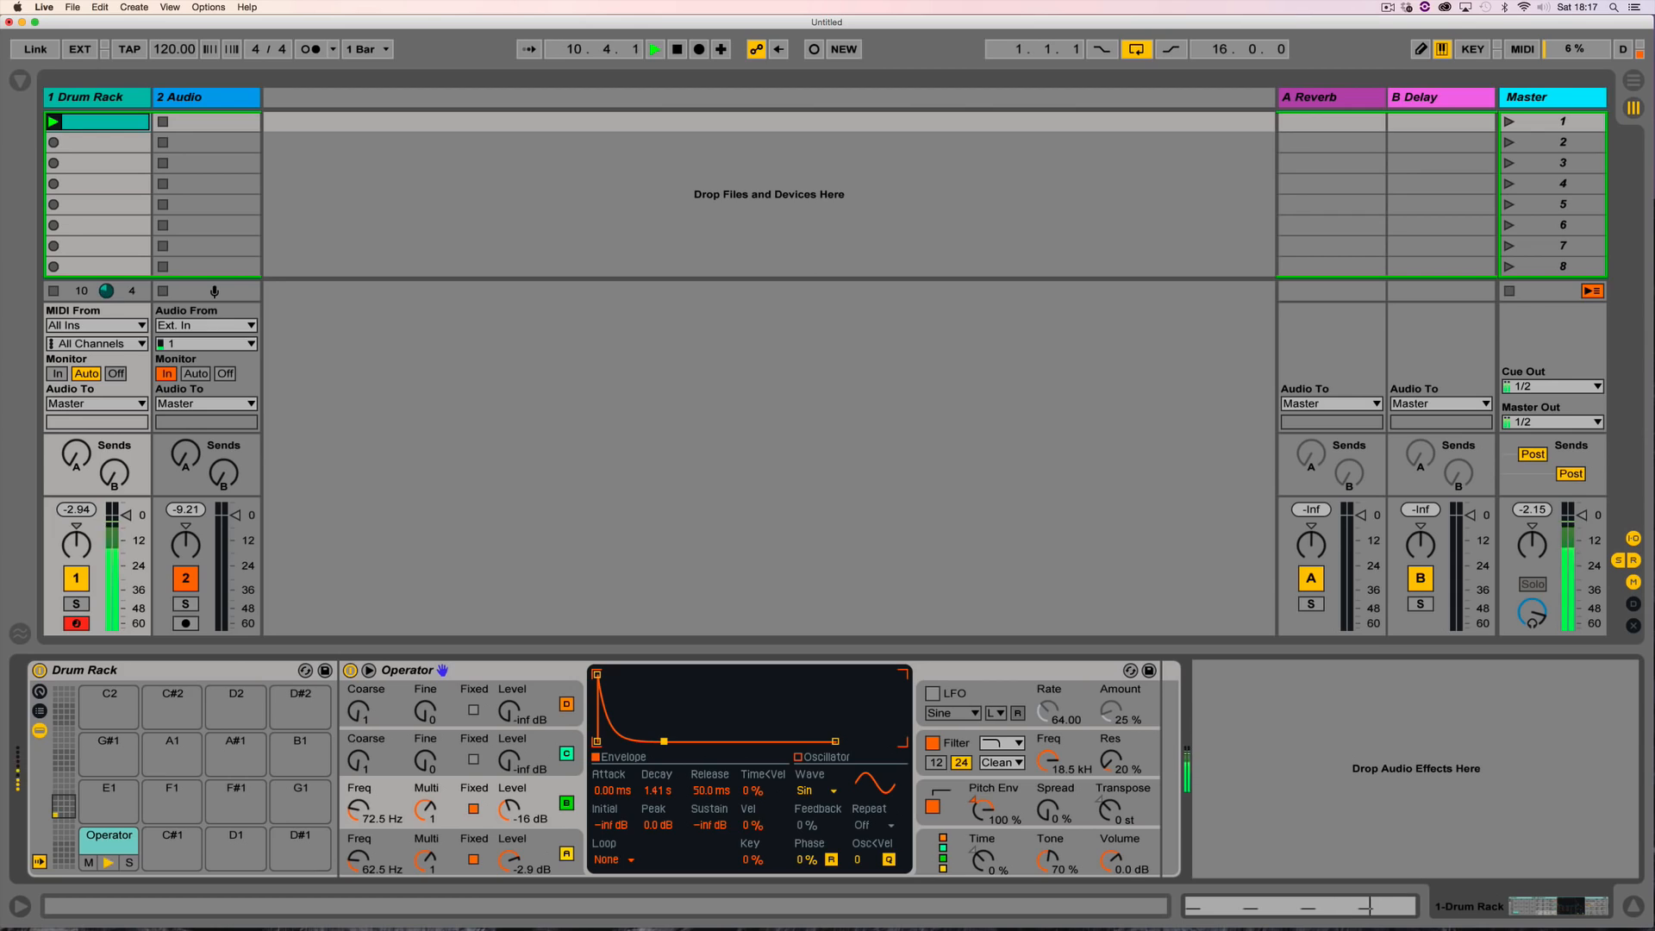
key("space")
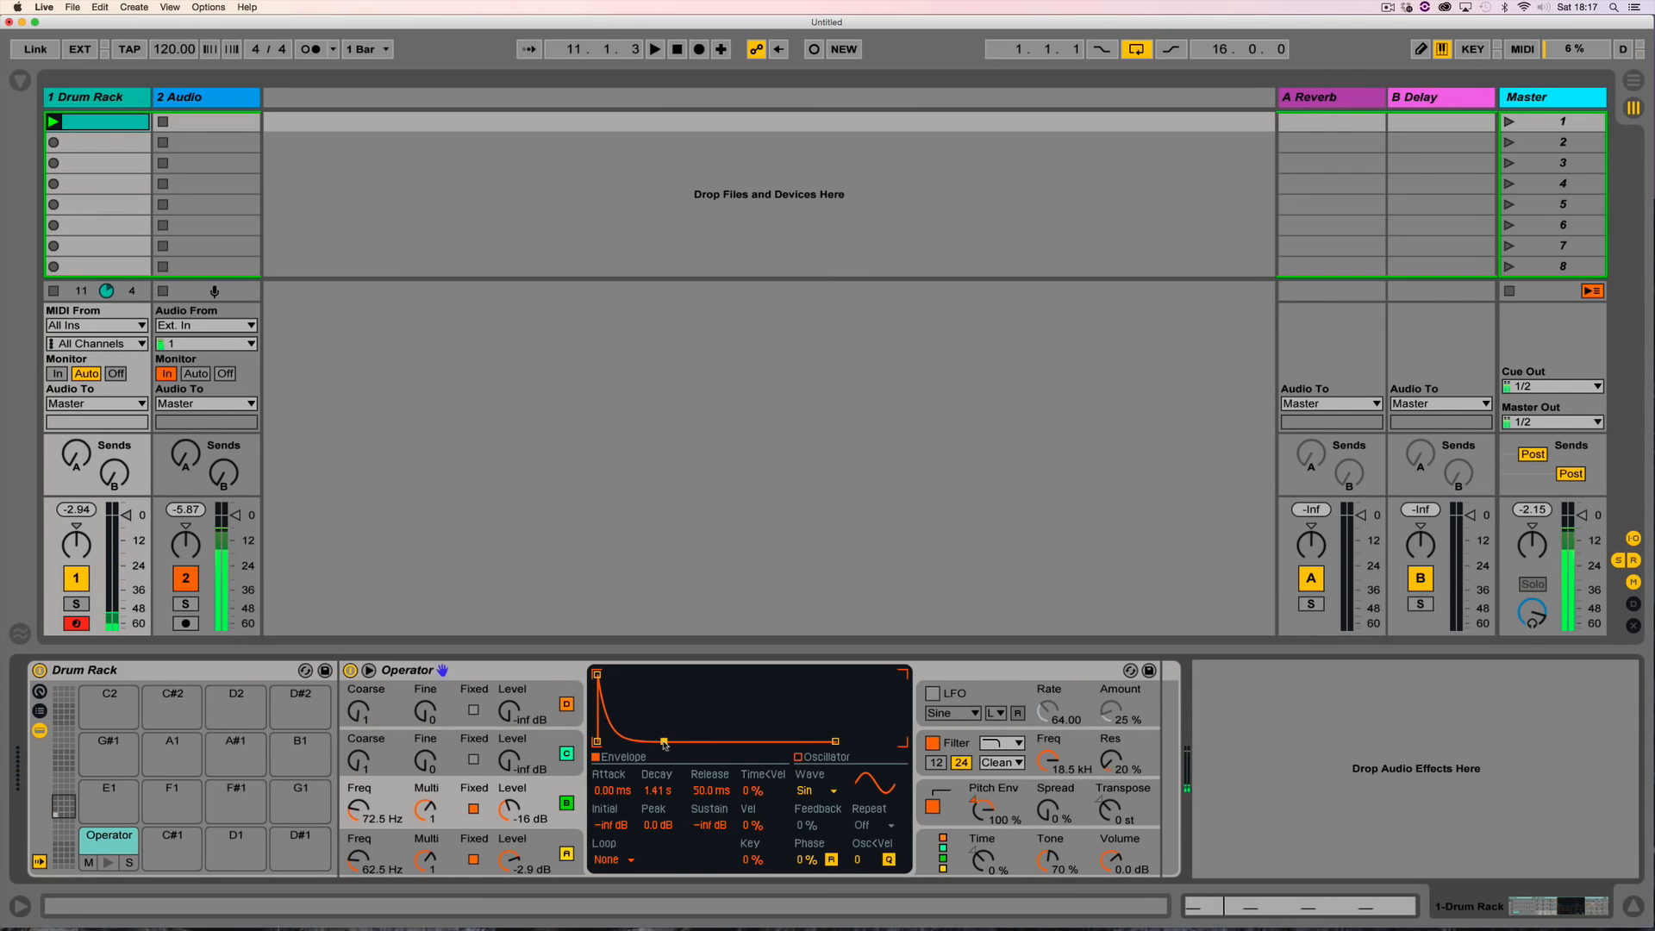
key("space")
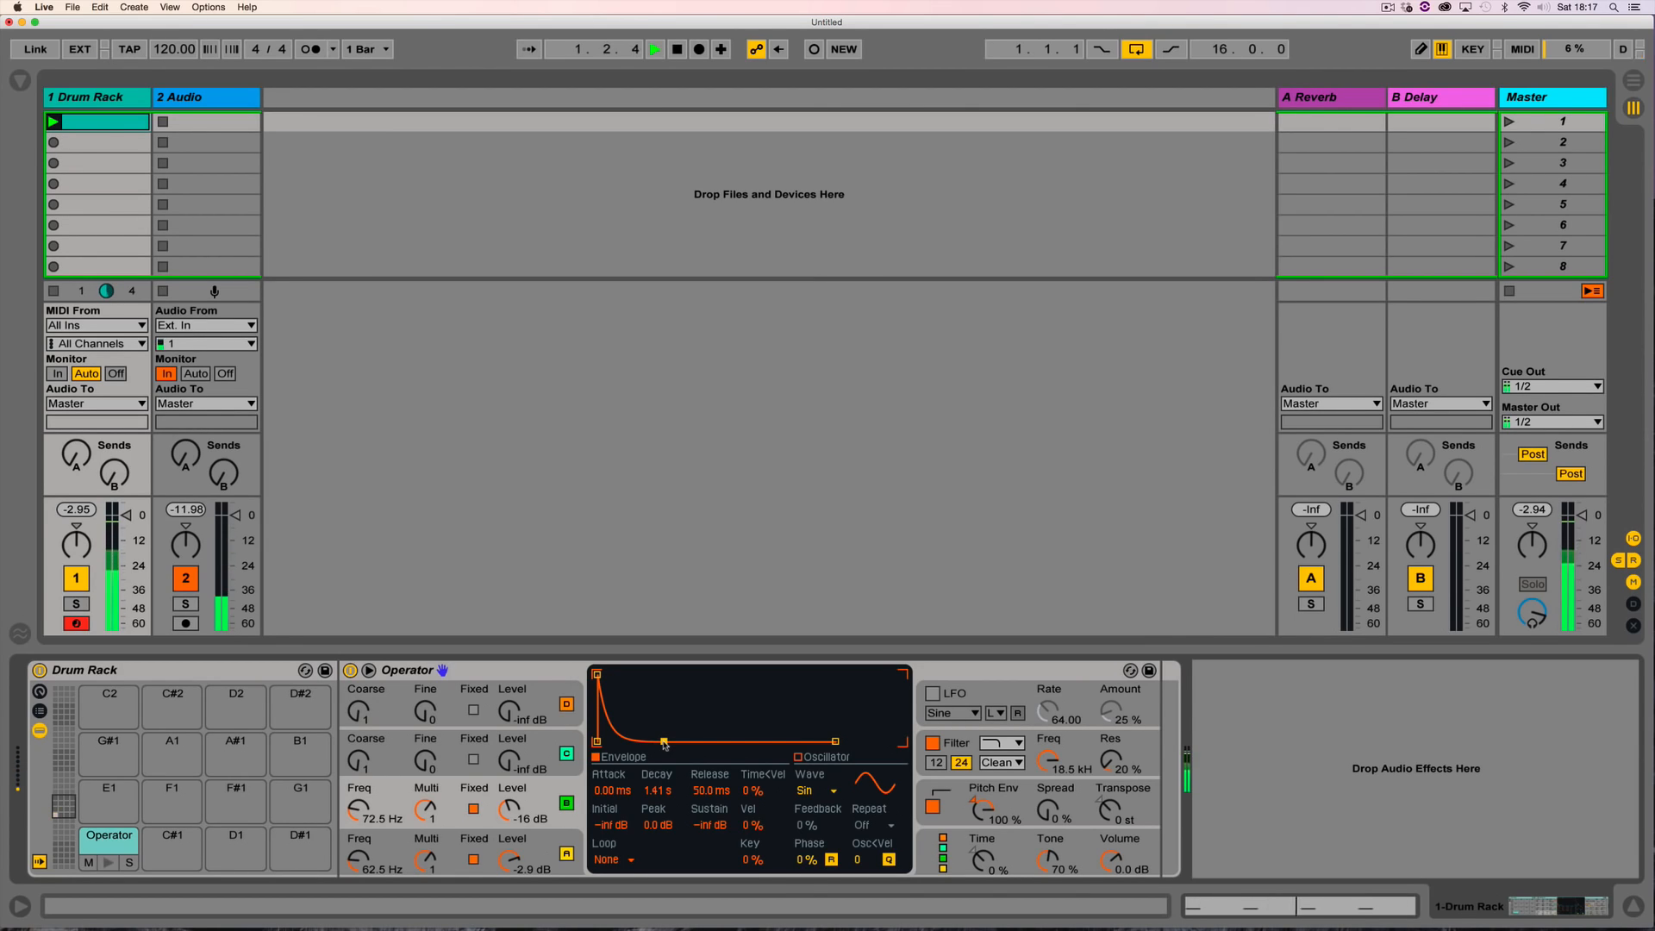
key("space")
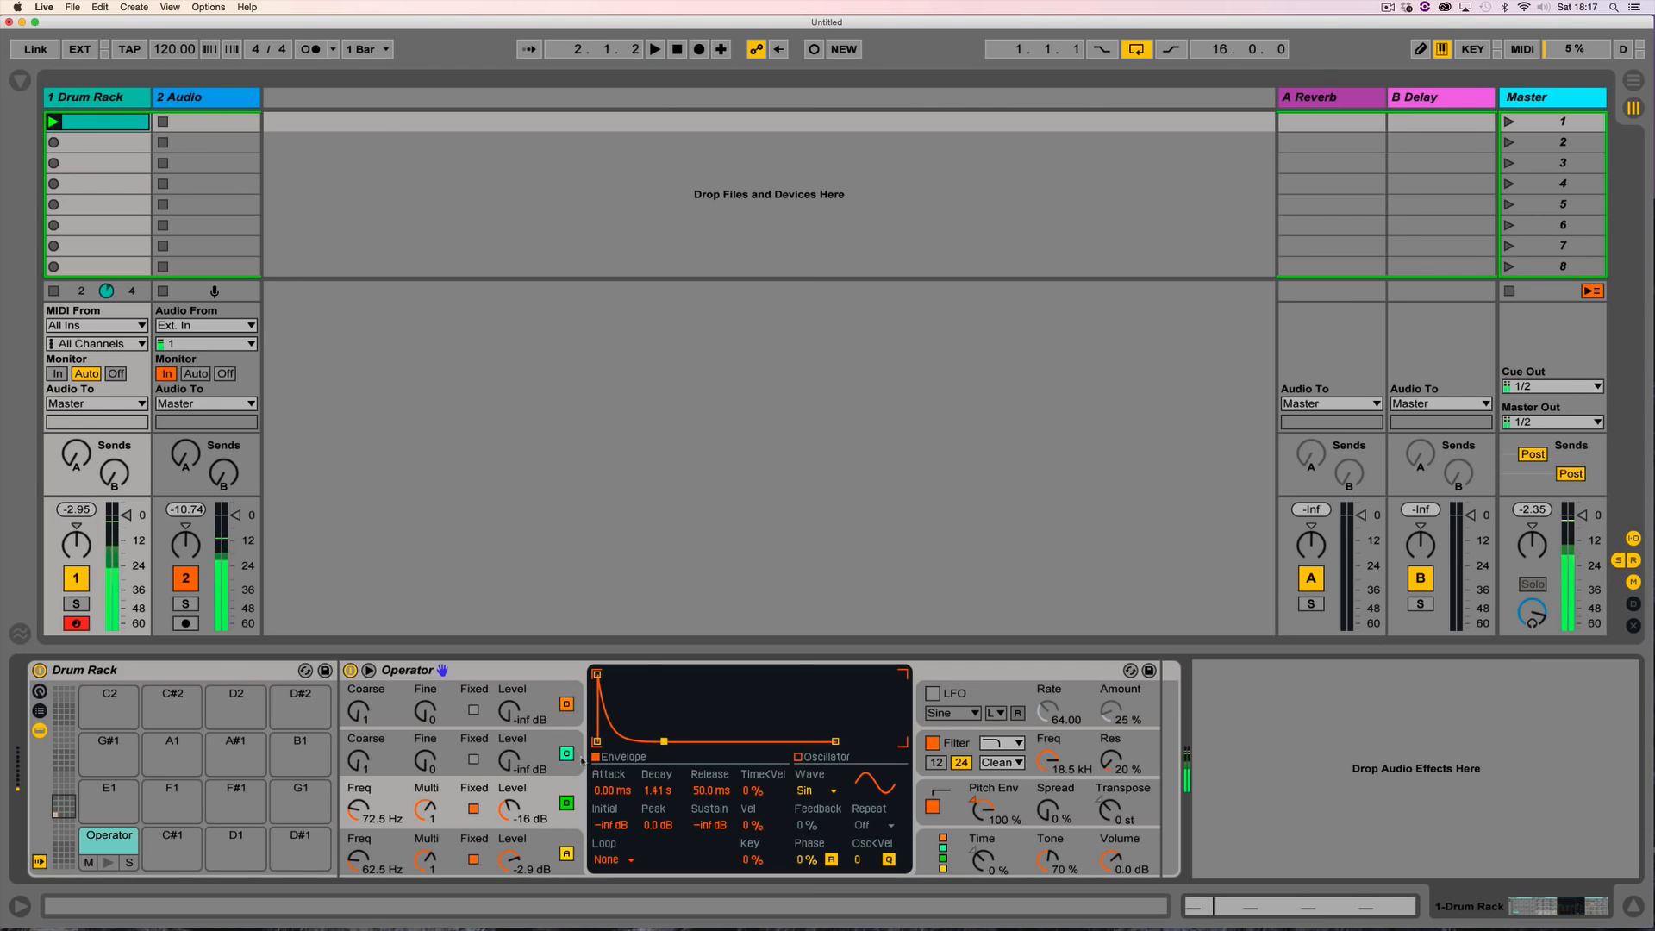
Step: Select Operator's second oscillator algorithm and raise oscillator C's level to -18 dB while the clip plays
left_click(545, 739)
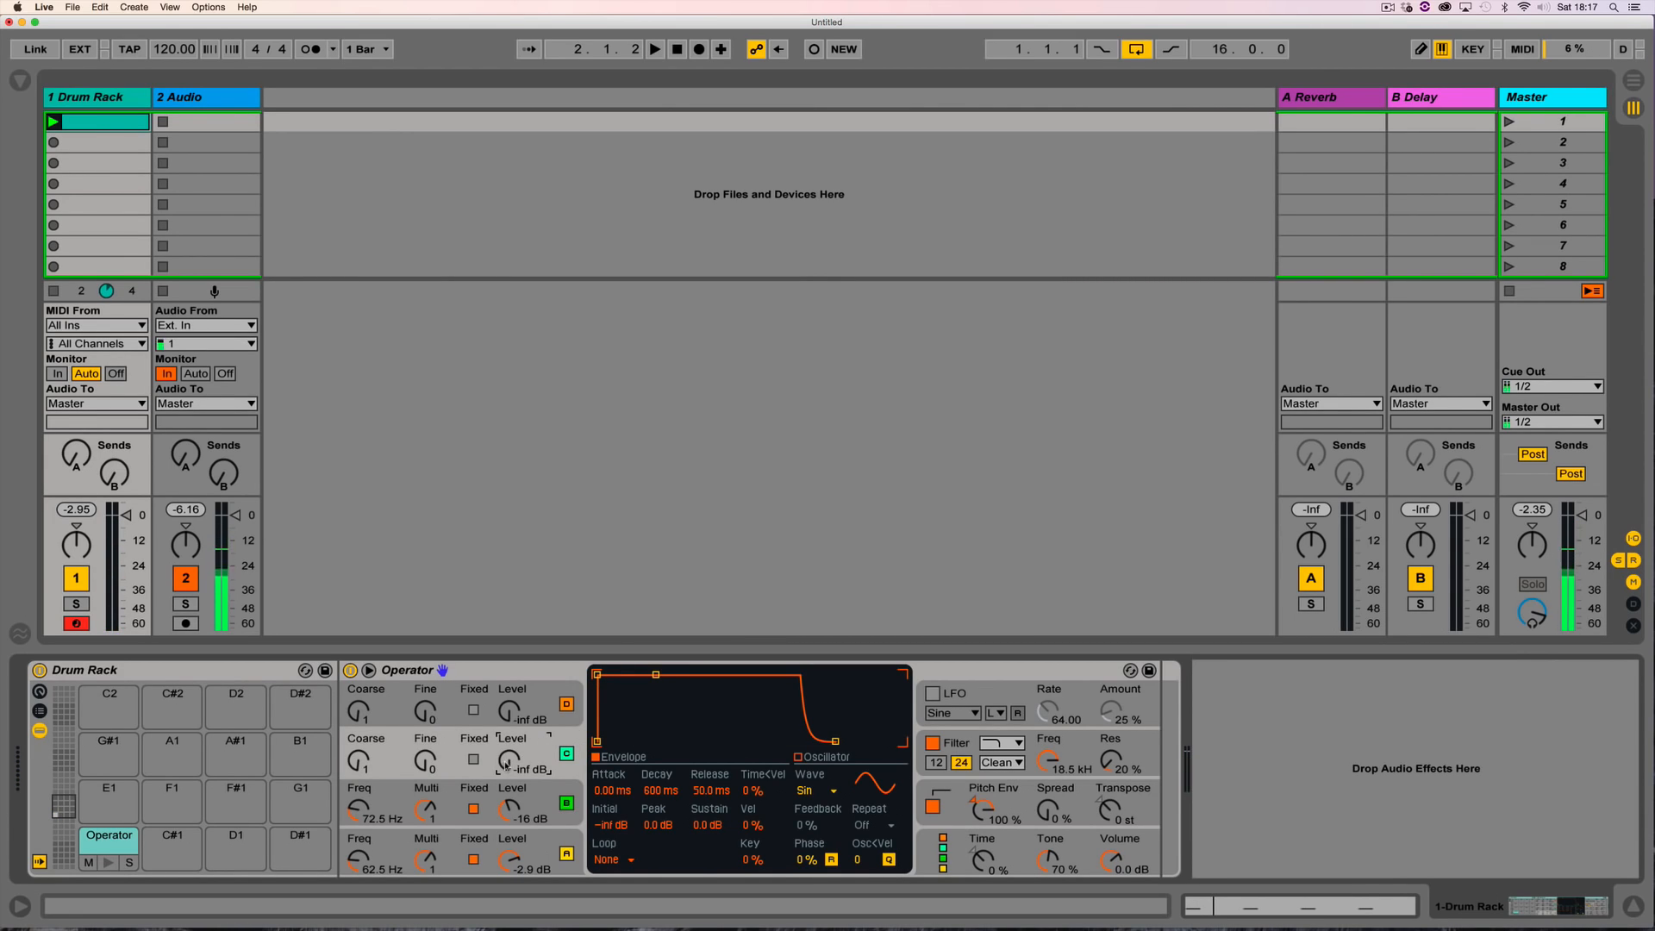
left_click(948, 856)
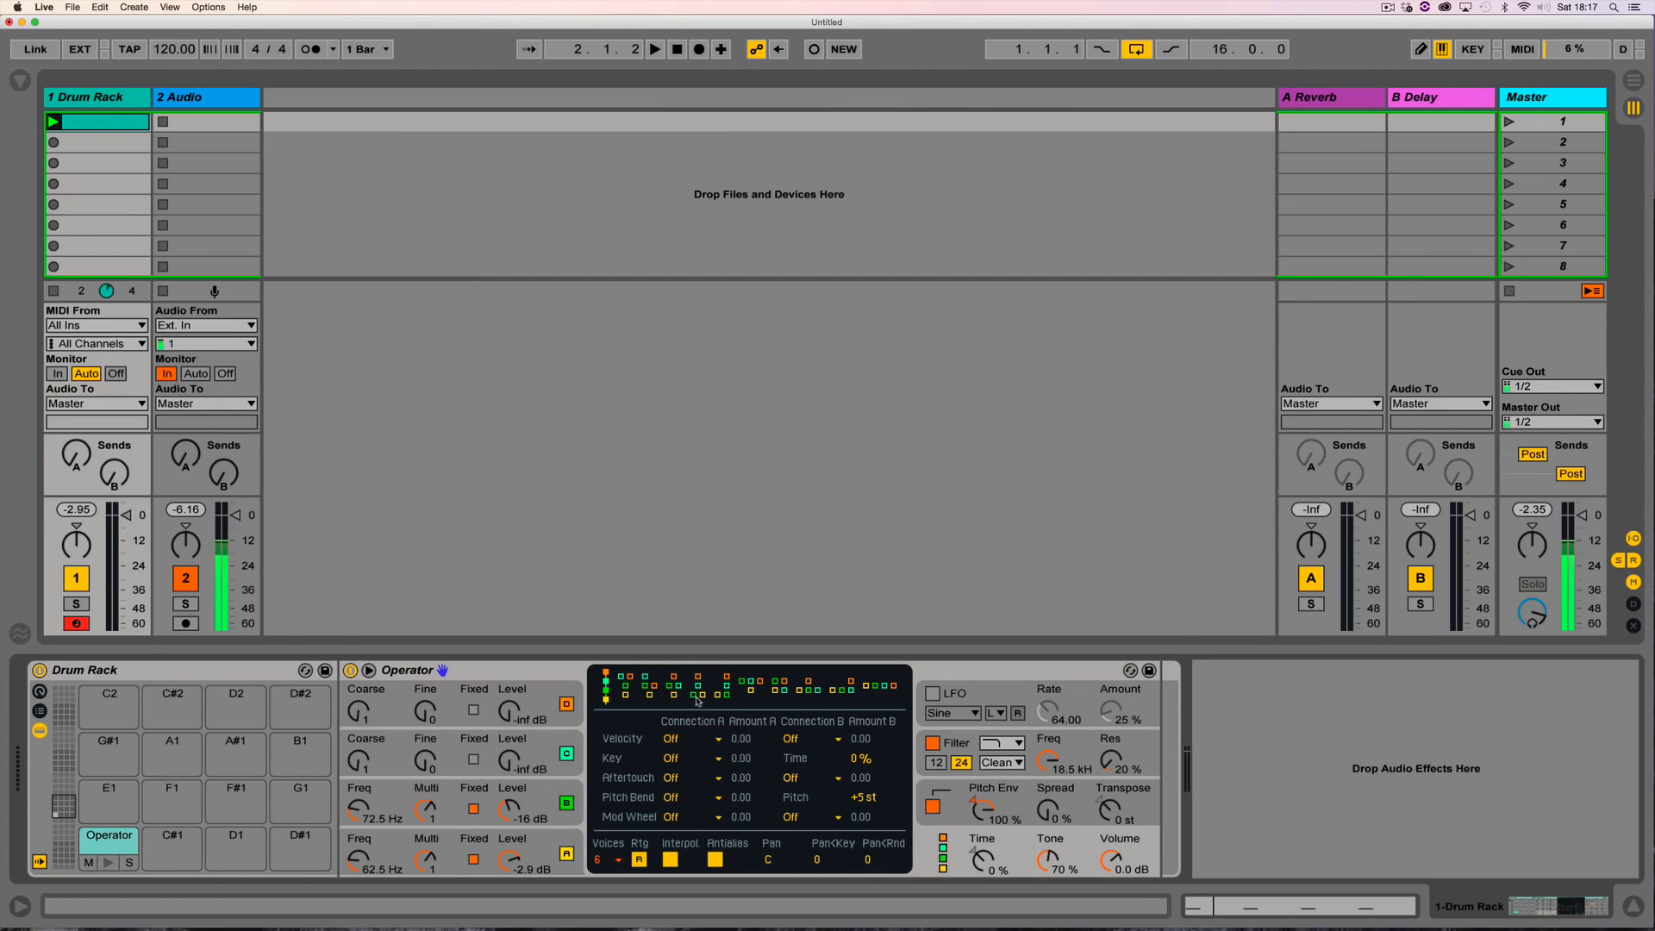
left_click(625, 689)
key("space")
left_click_drag(509, 760, 510, 713)
Step: Audition several other oscillator algorithms, return to the fully stacked first one, and show oscillator C's envelope
left_click(943, 849)
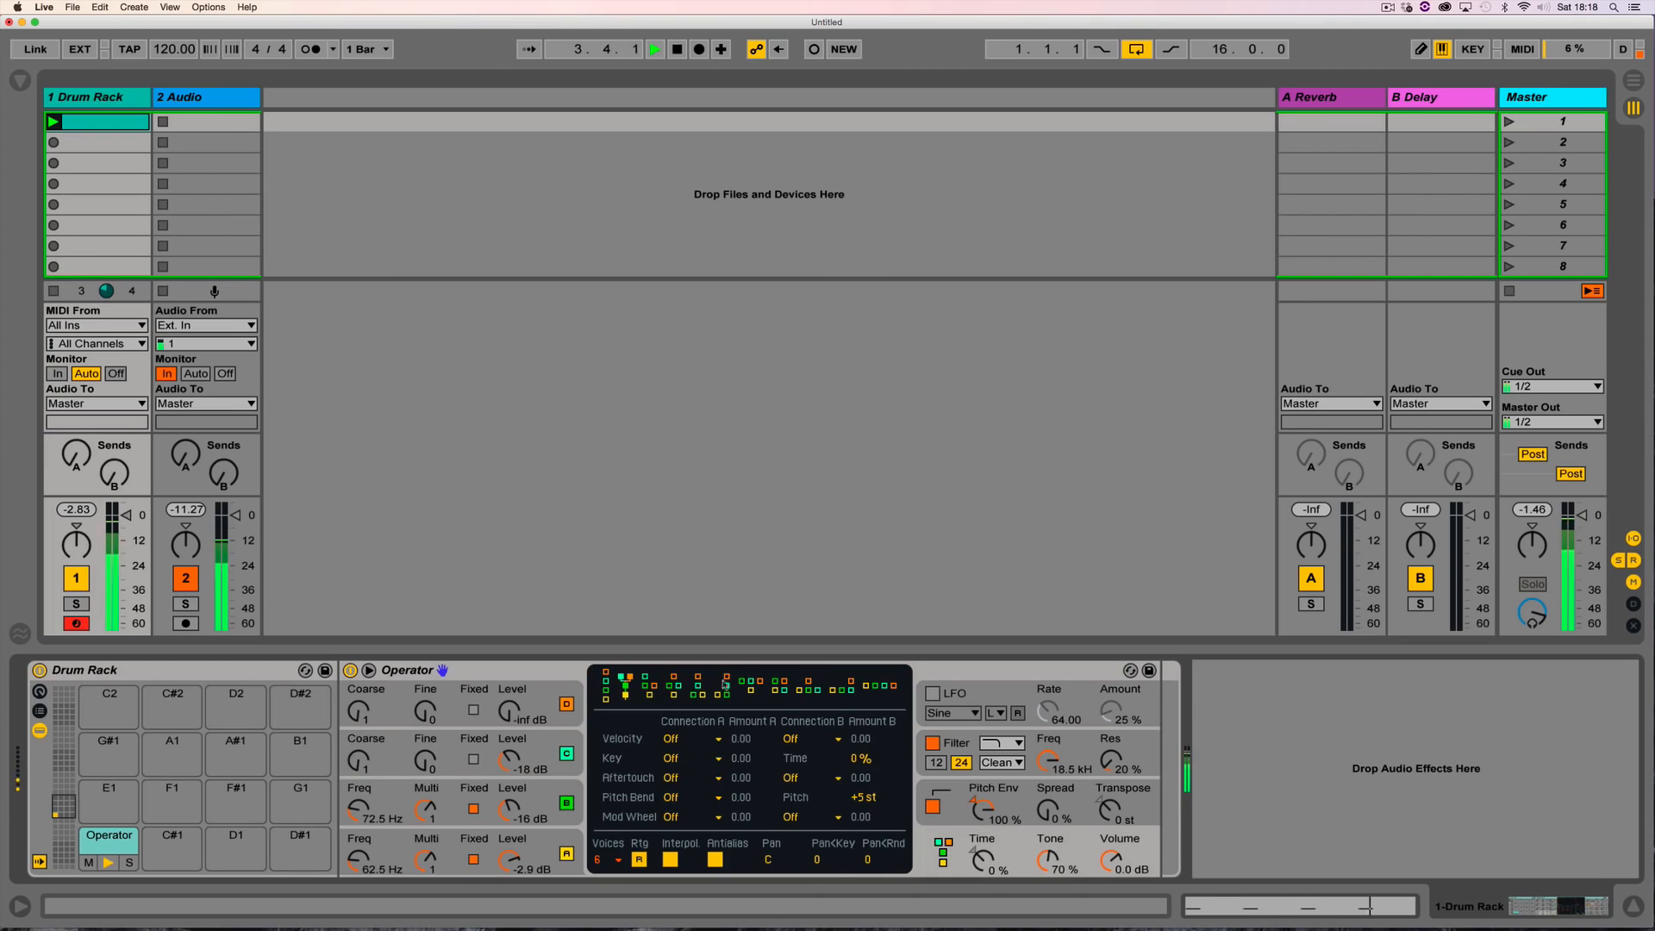
left_click(699, 692)
left_click(725, 694)
left_click(754, 694)
left_click(779, 690)
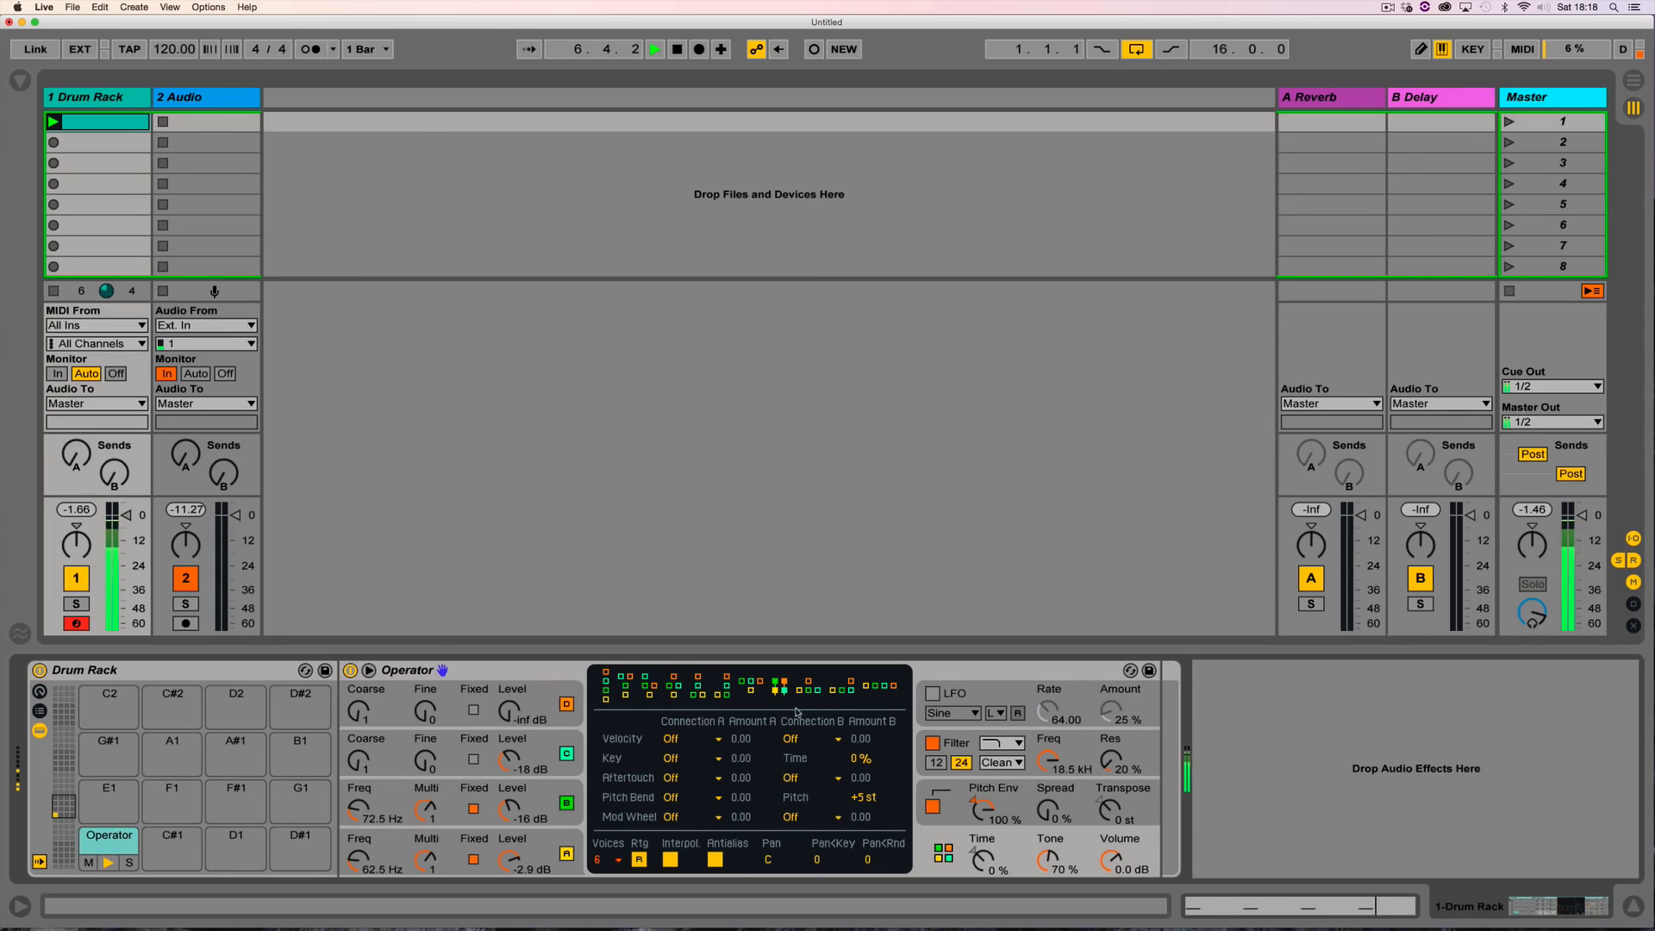
left_click(878, 690)
left_click(849, 694)
left_click(810, 690)
left_click(606, 687)
left_click(585, 751)
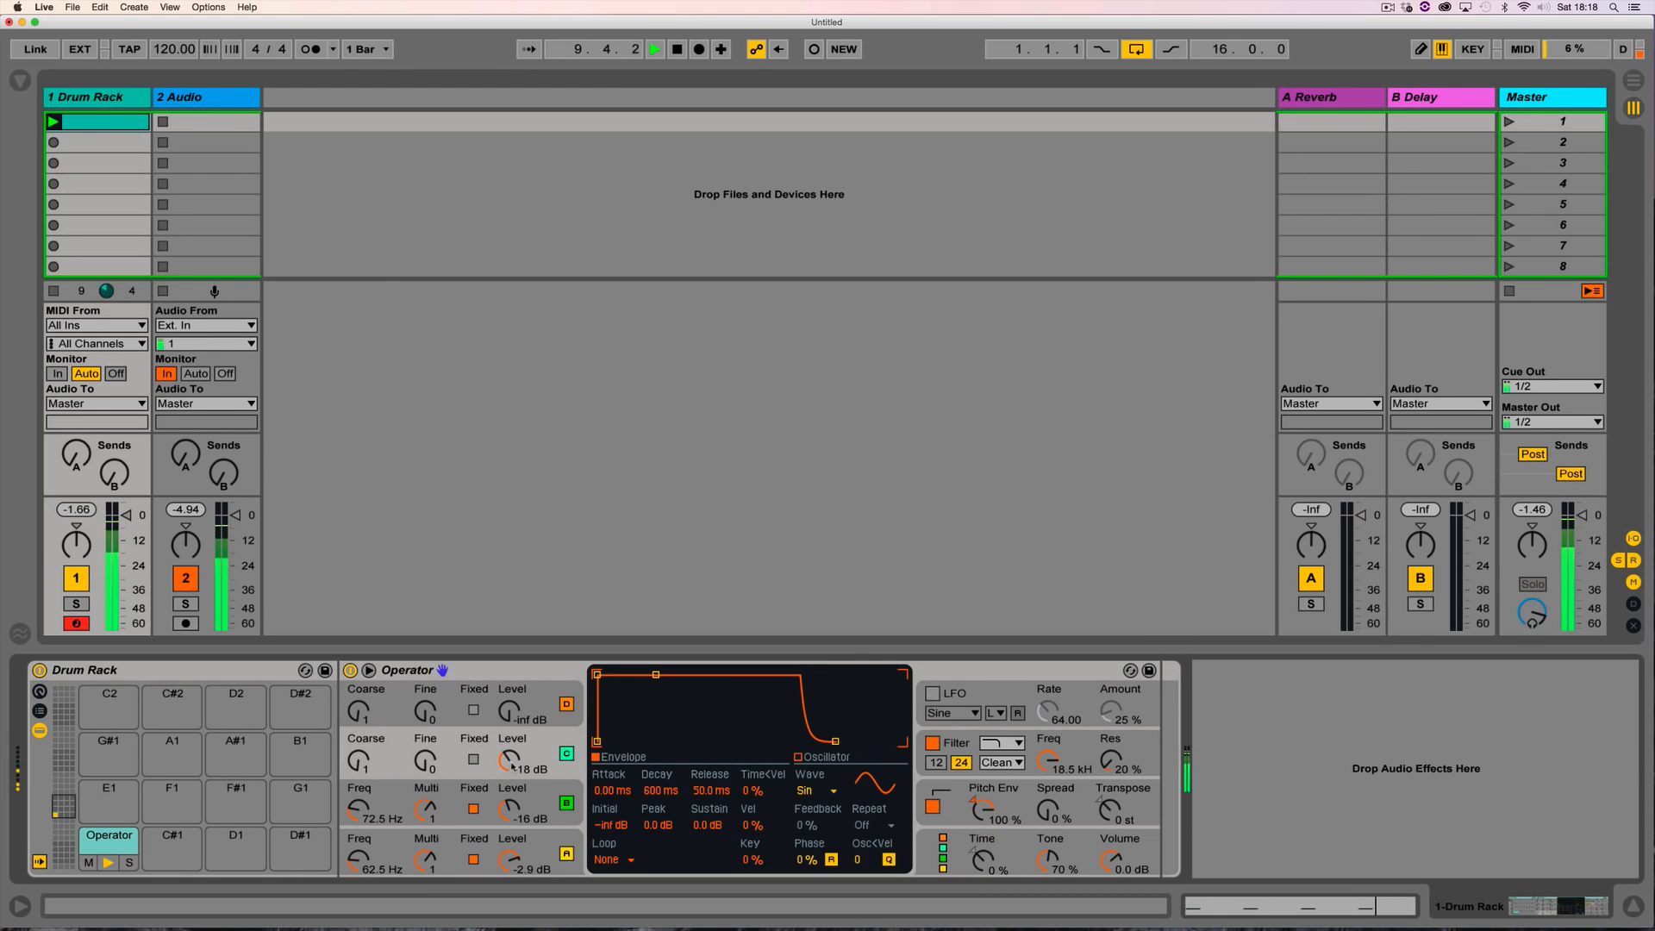
Step: Shape oscillator C's envelope with a 131 ms decay and -inf dB sustain, and set the oscillator to -11 dB at a fixed 291 Hz
left_click_drag(656, 675, 633, 742)
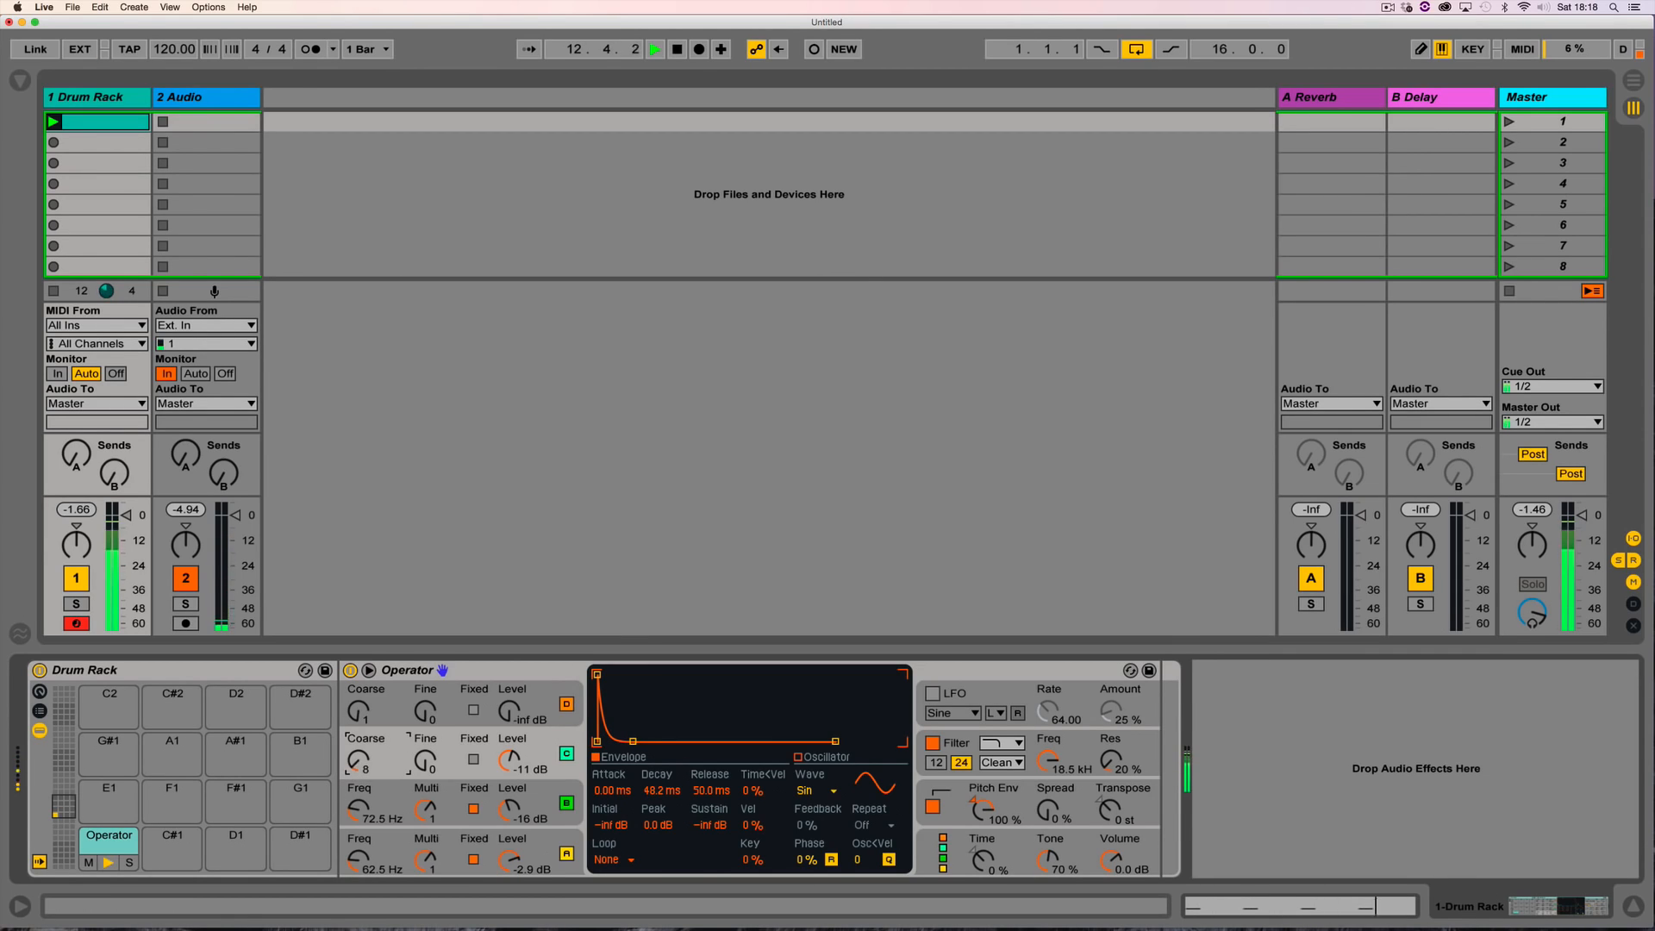
left_click_drag(358, 760, 358, 765)
left_click(473, 759)
left_click_drag(357, 760, 358, 744)
left_click_drag(632, 741, 640, 741)
Step: Set oscillator A's decay to 216 ms and fine-tune the decay of the kick's pitch envelope
left_click(545, 843)
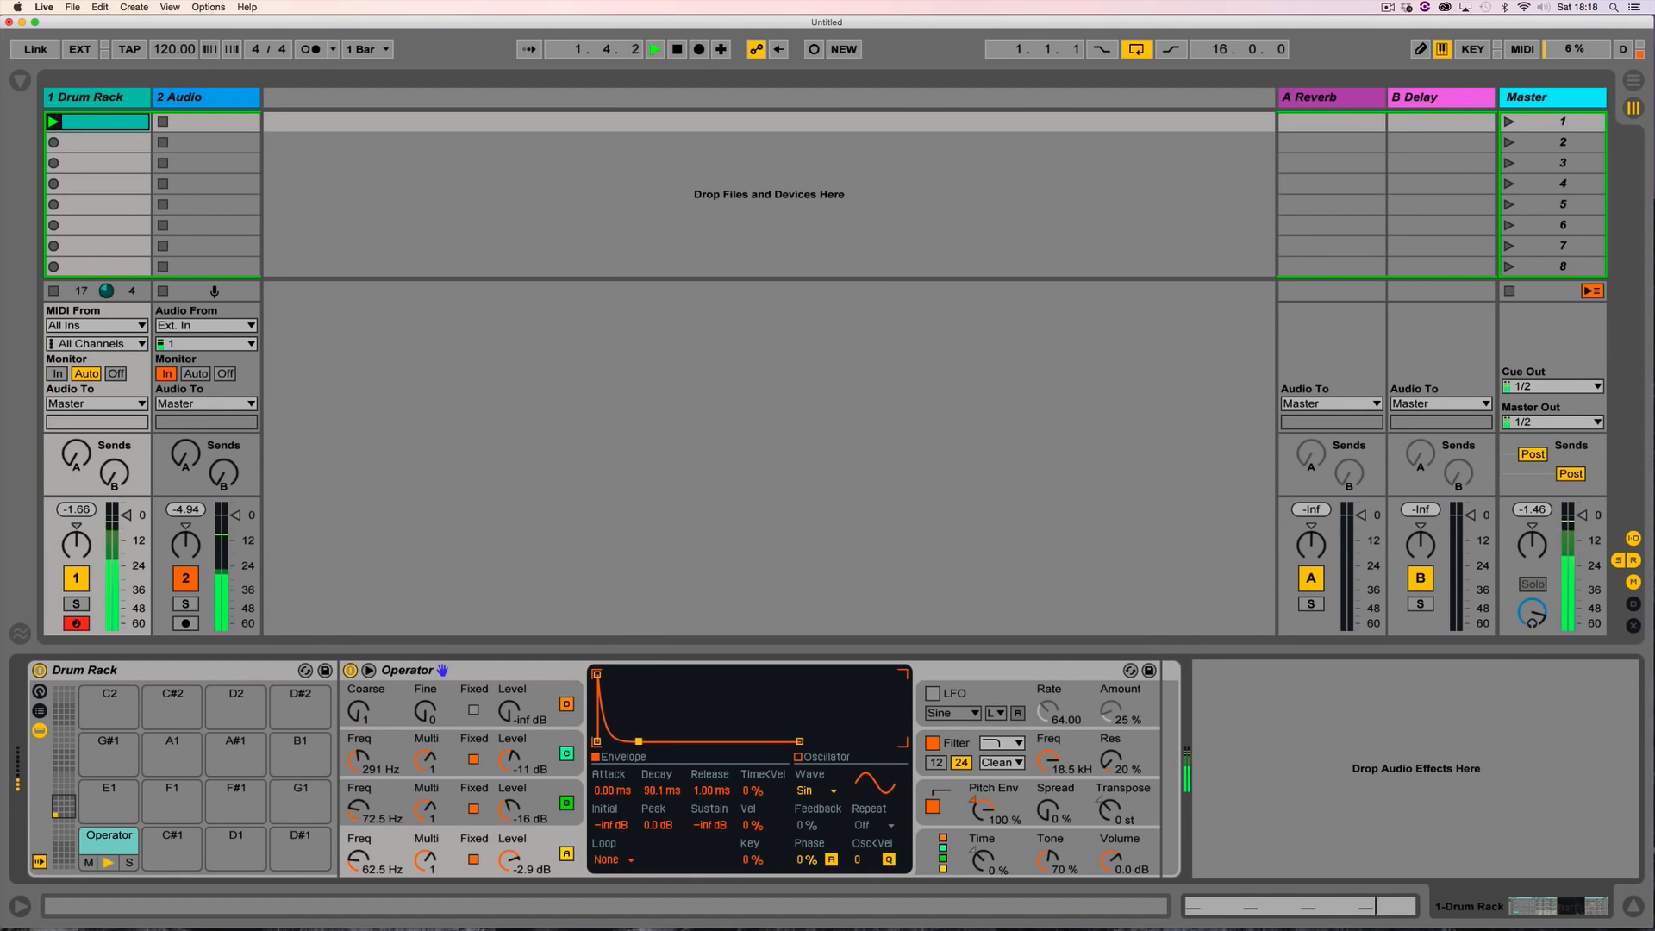
left_click_drag(642, 742, 650, 741)
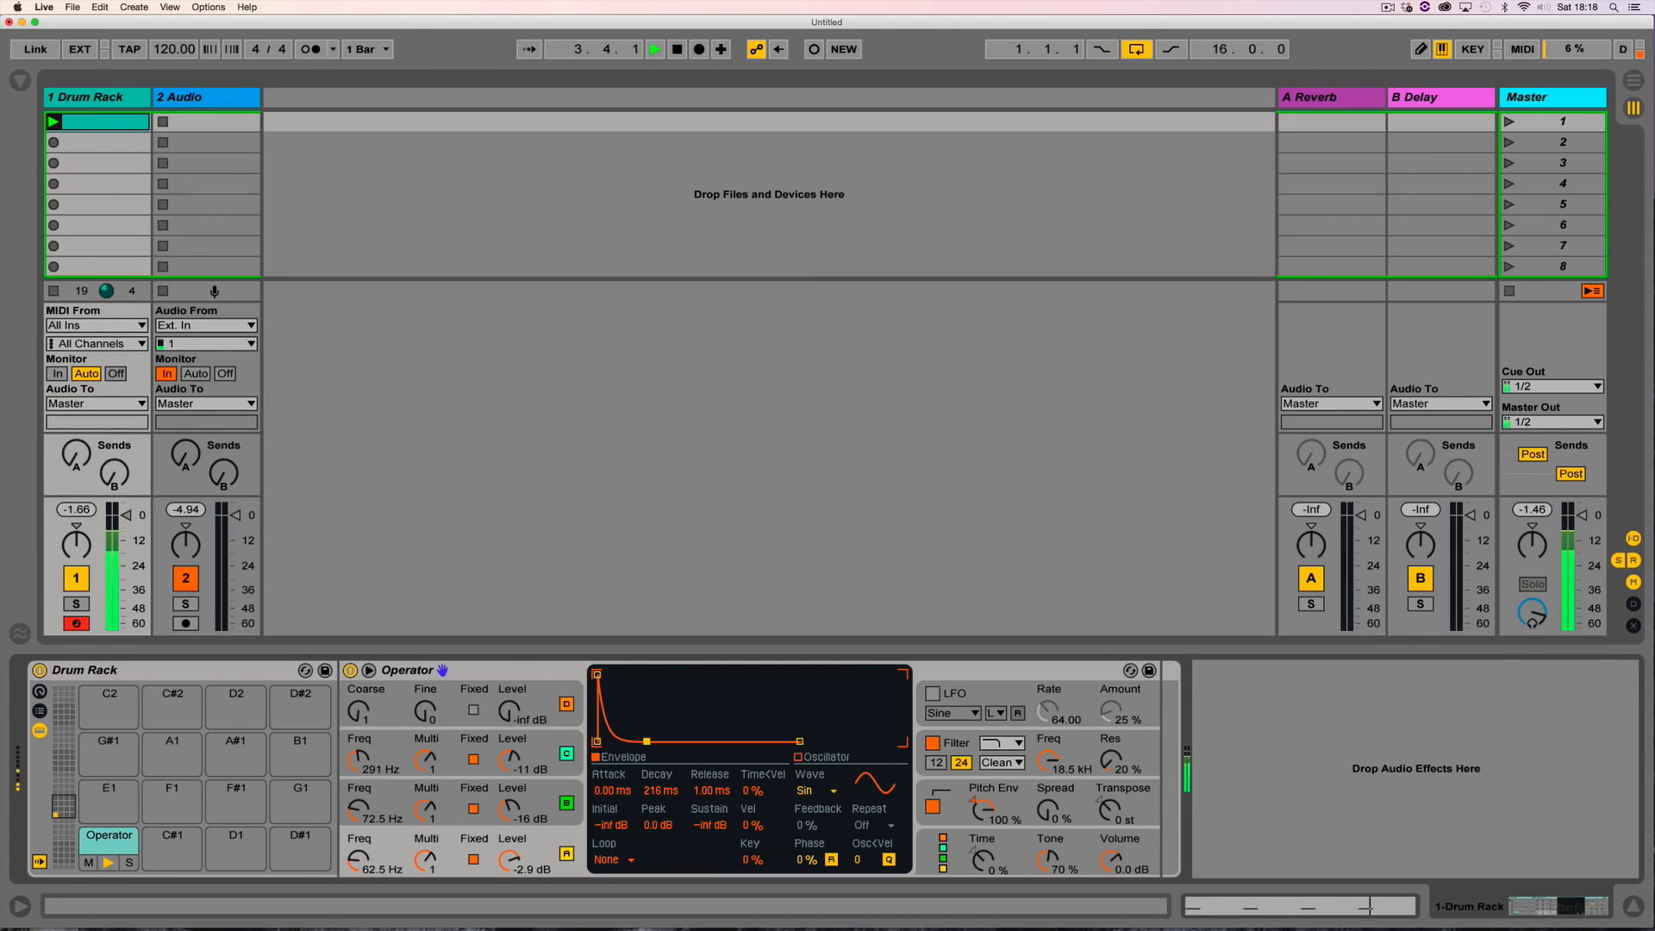
left_click(948, 814)
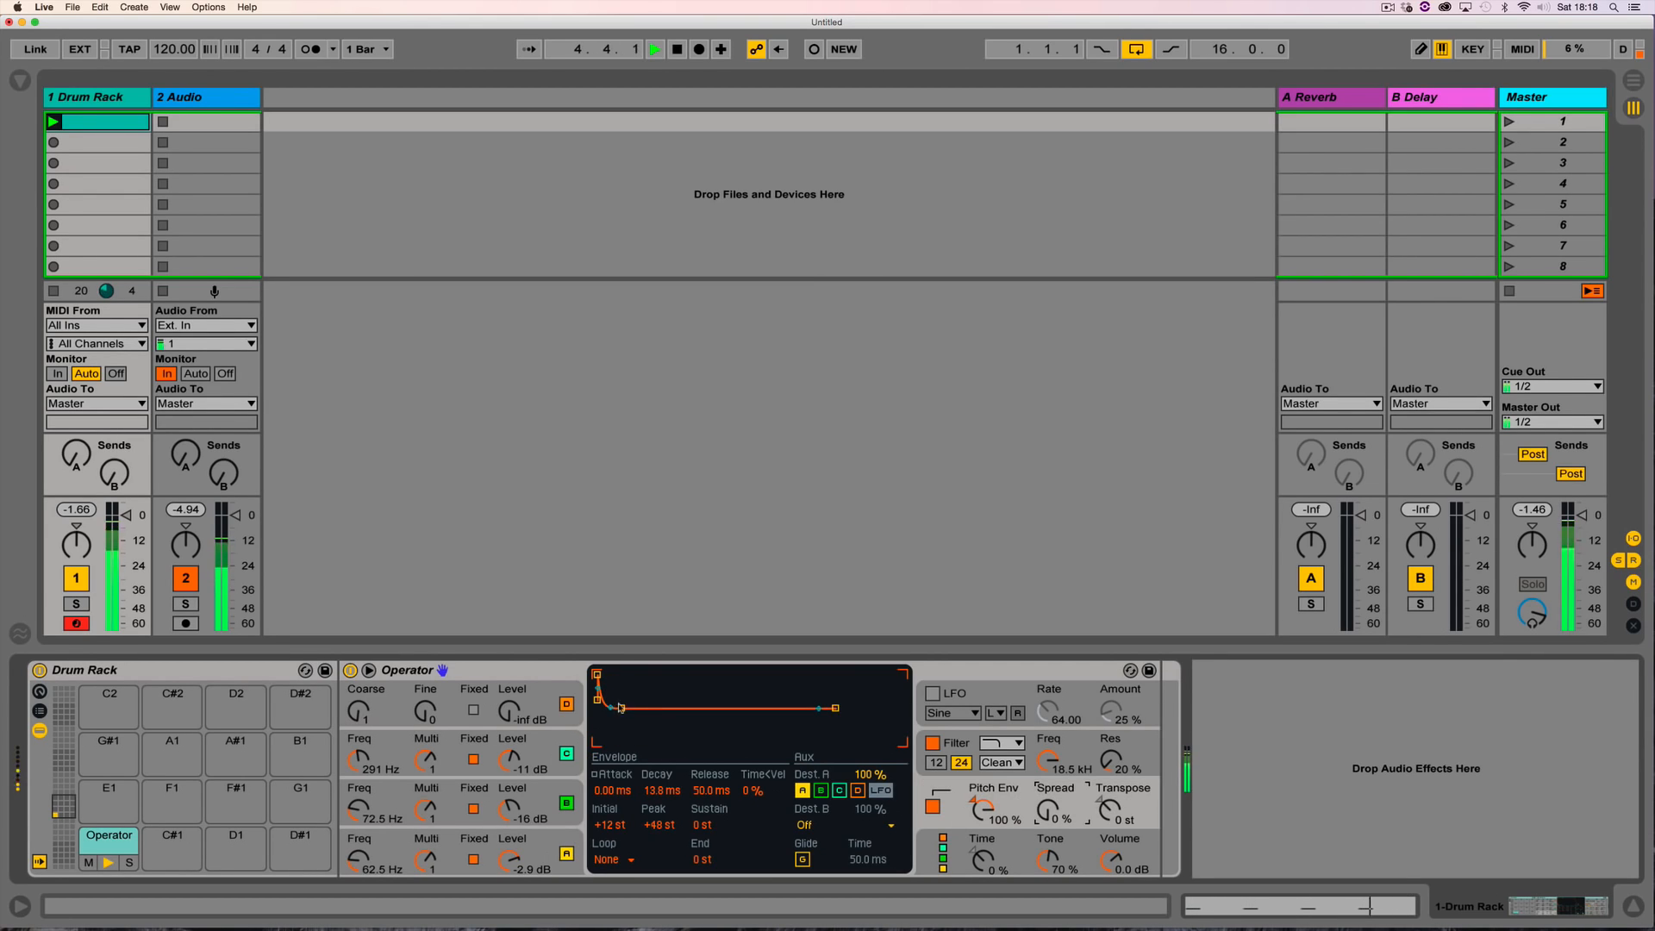
mouse_move(621, 708)
left_mouse_down()
mouse_move(643, 708)
mouse_move(621, 708)
left_mouse_up()
Step: Lower oscillator C's fixed frequency to 122 Hz and raise its level to -3.5 dB
left_click(512, 809)
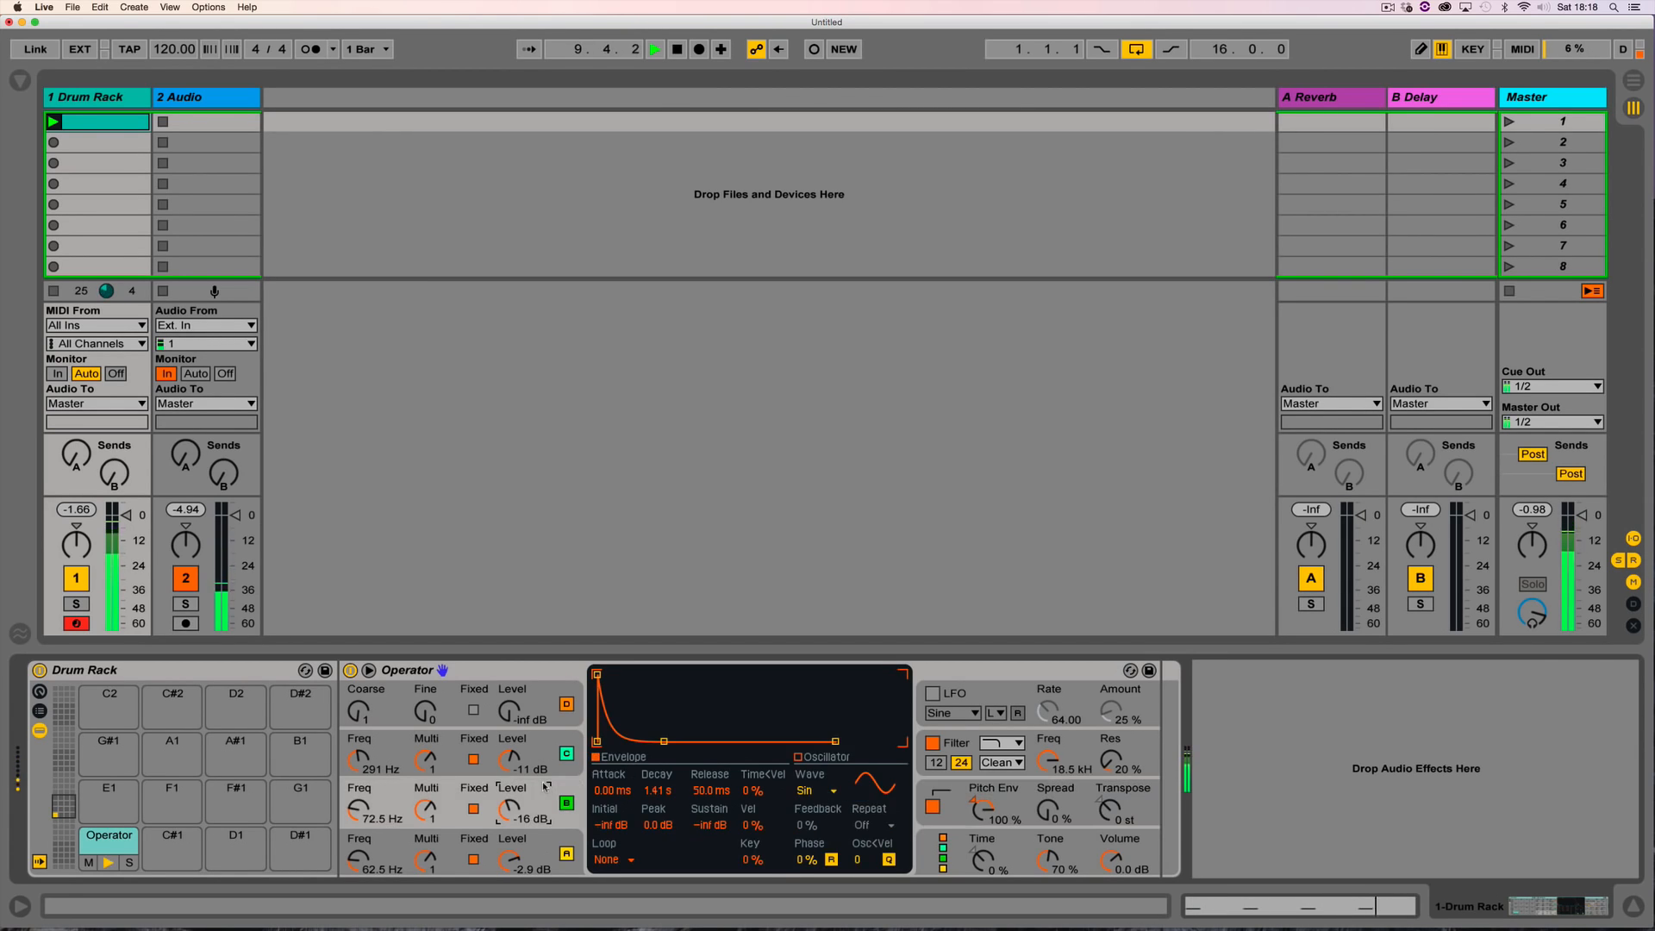
left_click_drag(511, 760, 511, 750)
left_click_drag(358, 761, 358, 781)
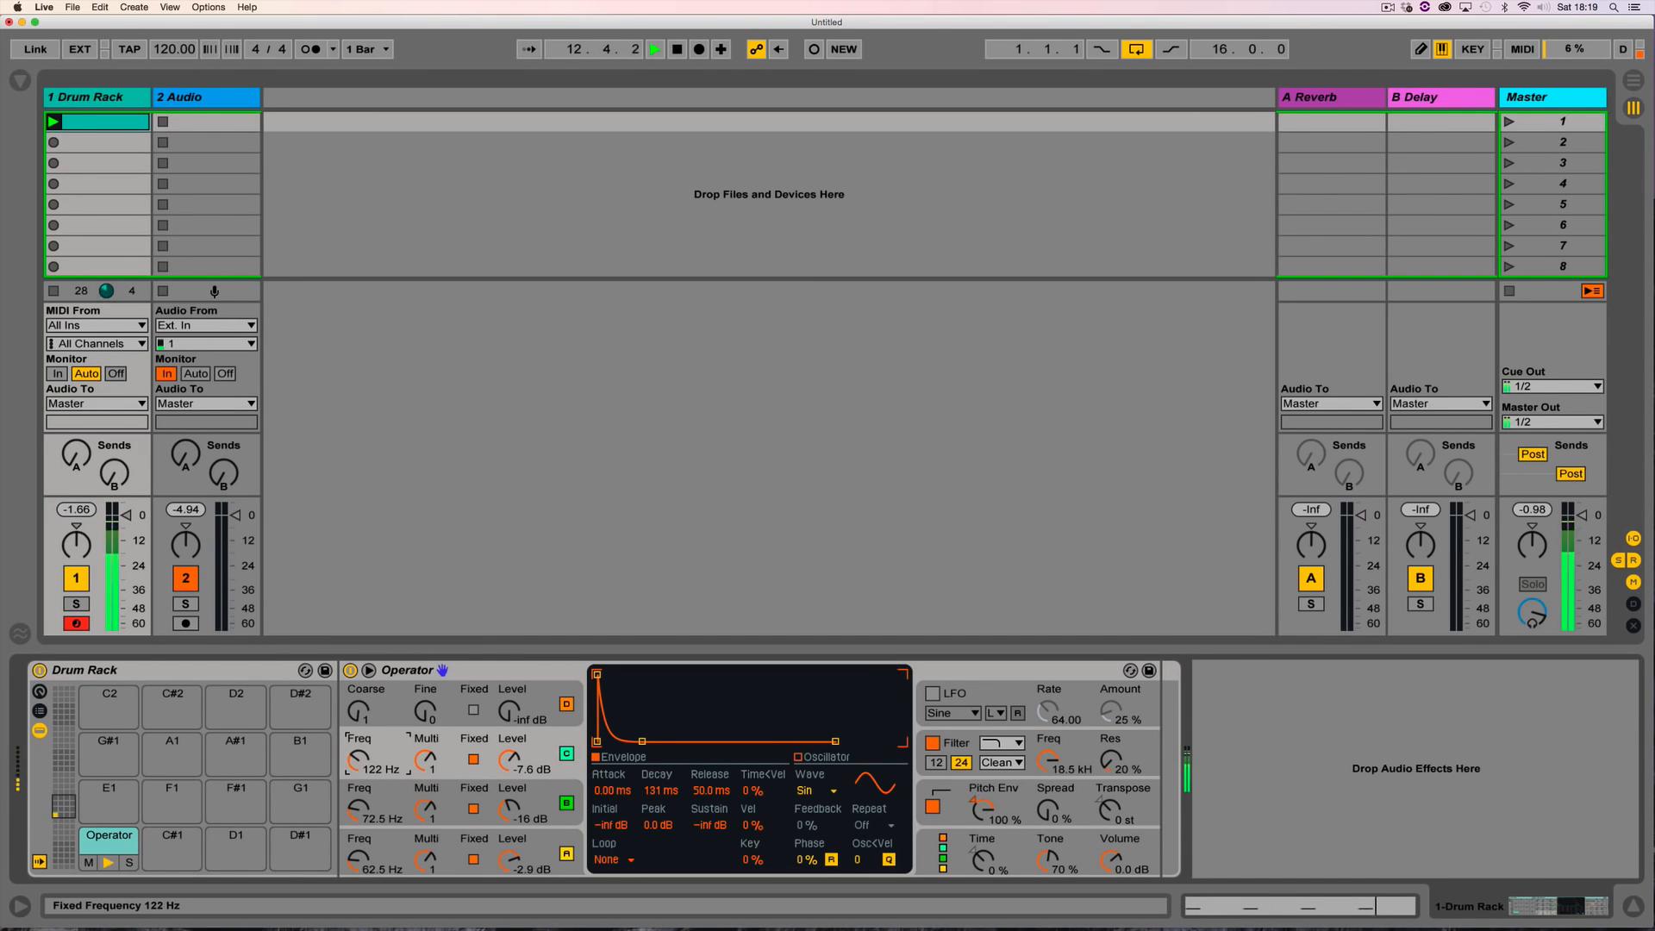
left_click_drag(511, 761, 511, 752)
Step: In the kick clip, remove the notes on beats 2, 3 and 4 and add notes at 1.3.3 and 1.4.2
double_click(99, 124)
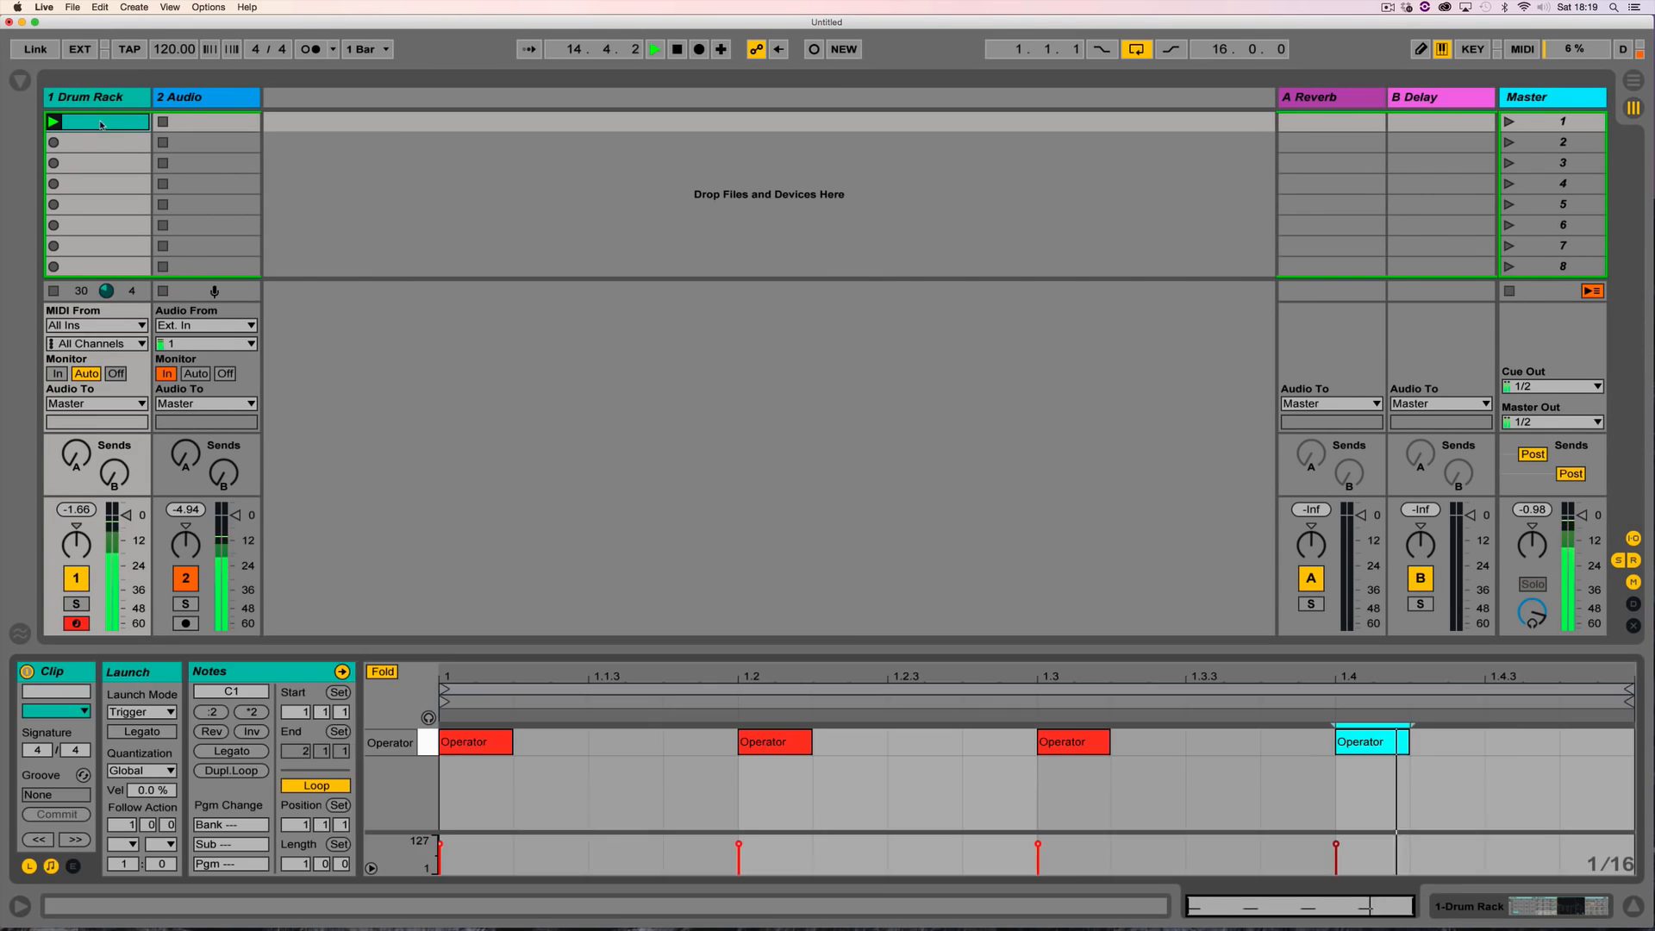
double_click(759, 748)
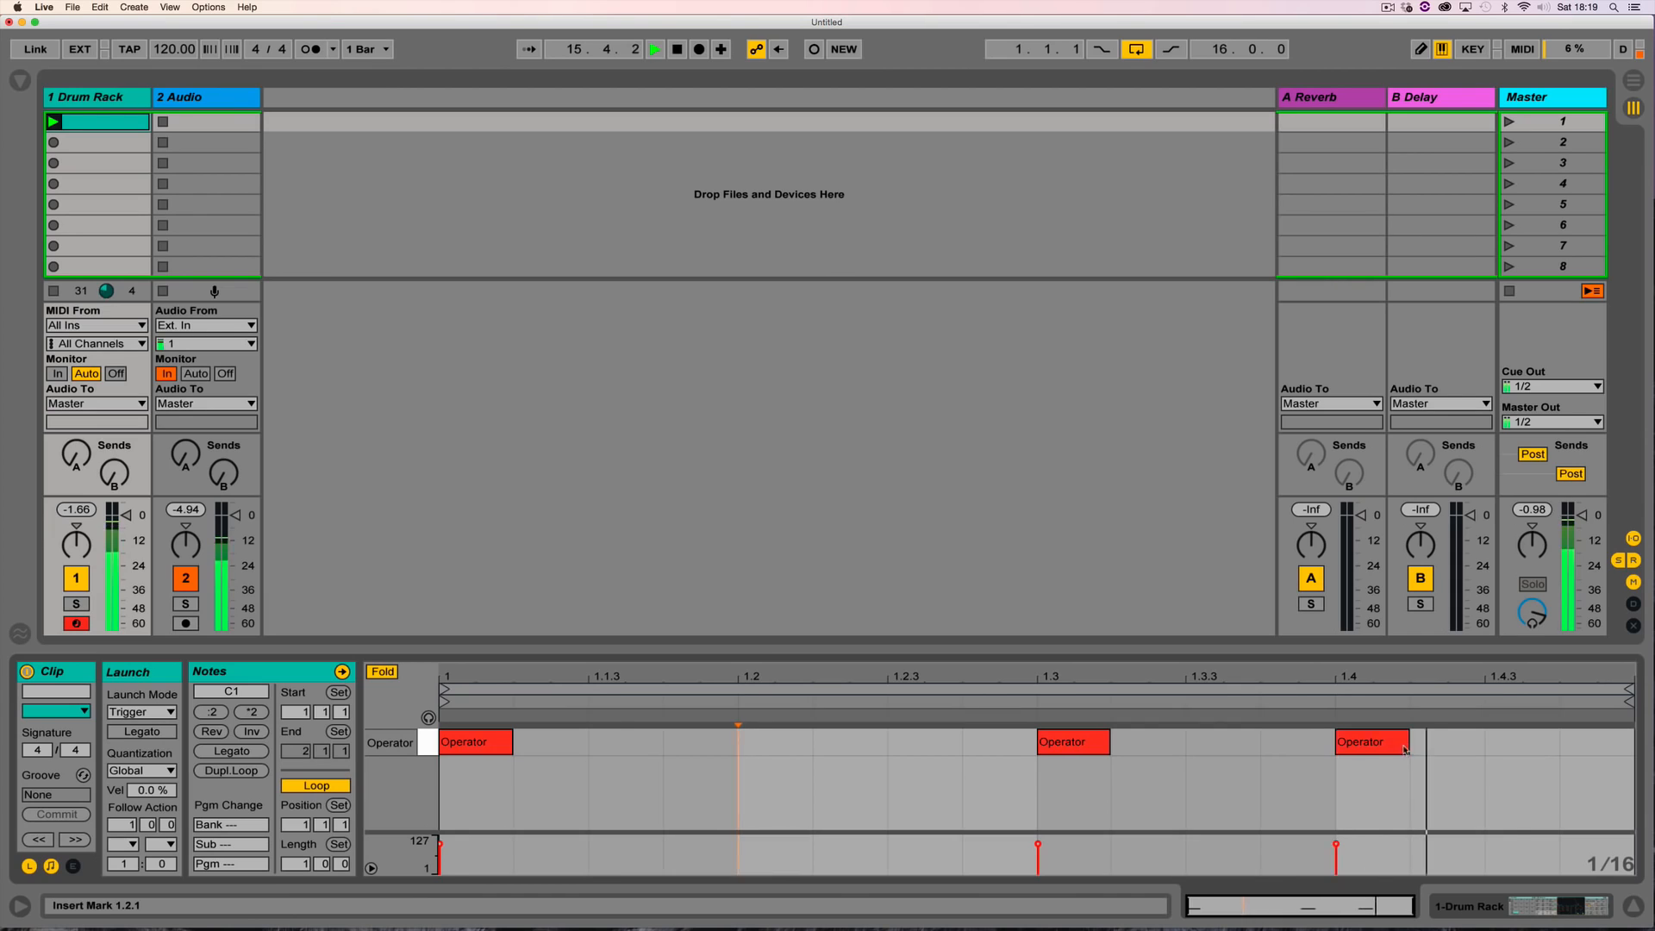
double_click(1370, 742)
left_click(1074, 743)
double_click(1074, 743)
double_click(1207, 741)
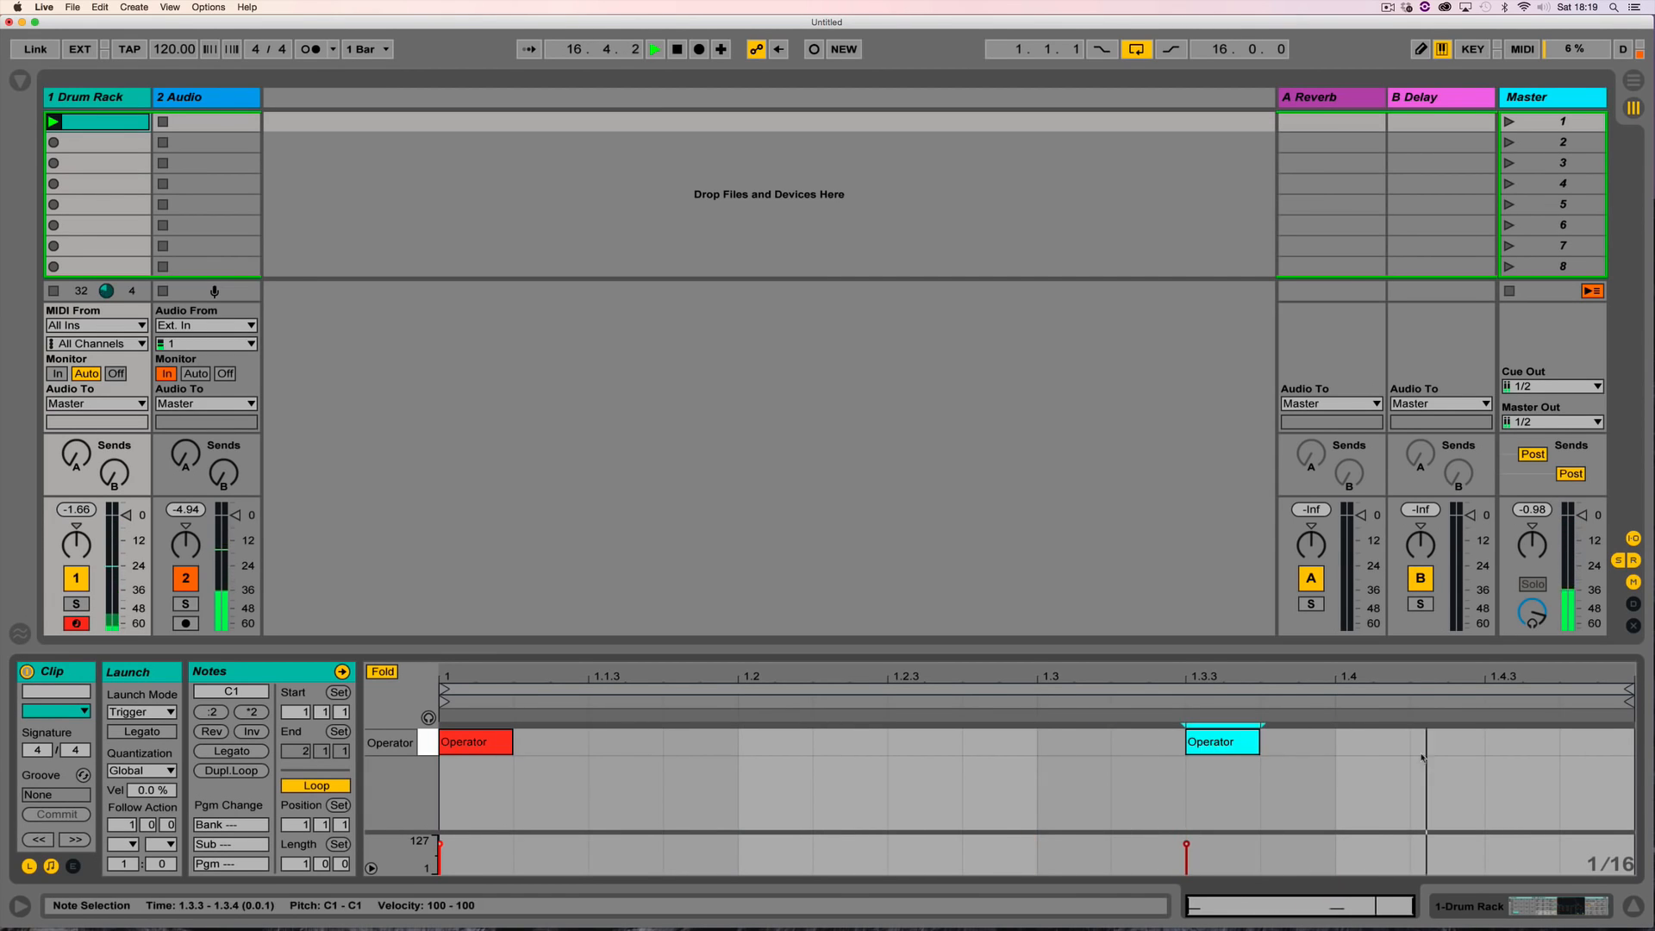
double_click(1435, 742)
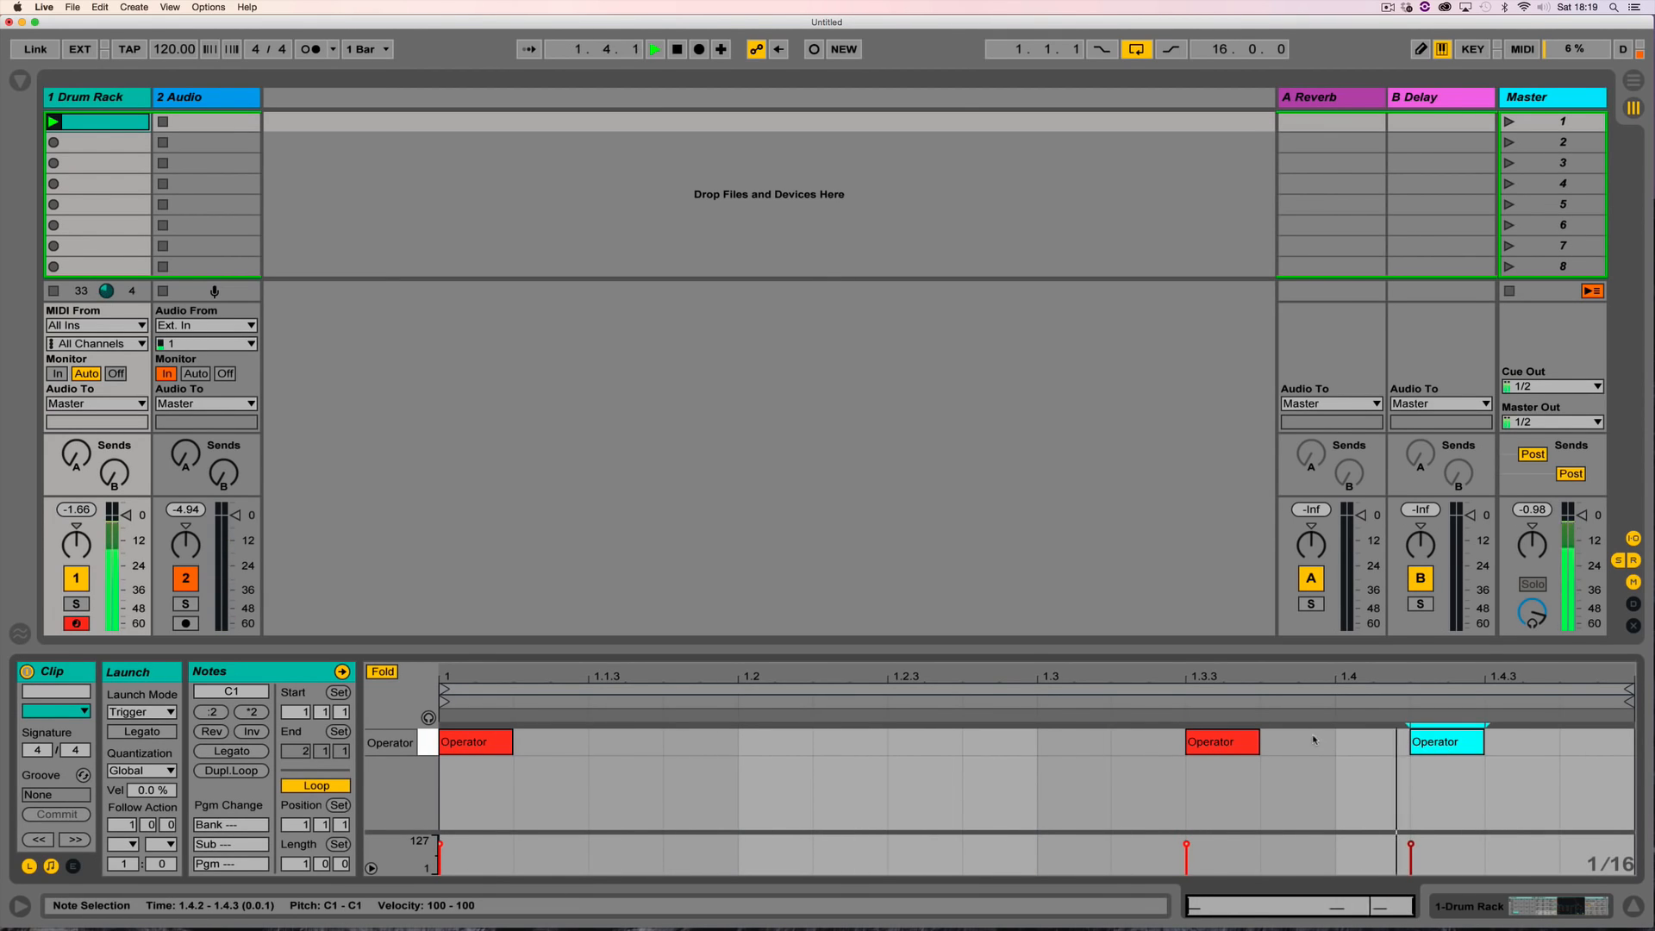
Step: Retune oscillator C to 92.6 Hz and oscillator B to 77.3 Hz, and shorten oscillator B's decay to 131 ms
left_click(1471, 908)
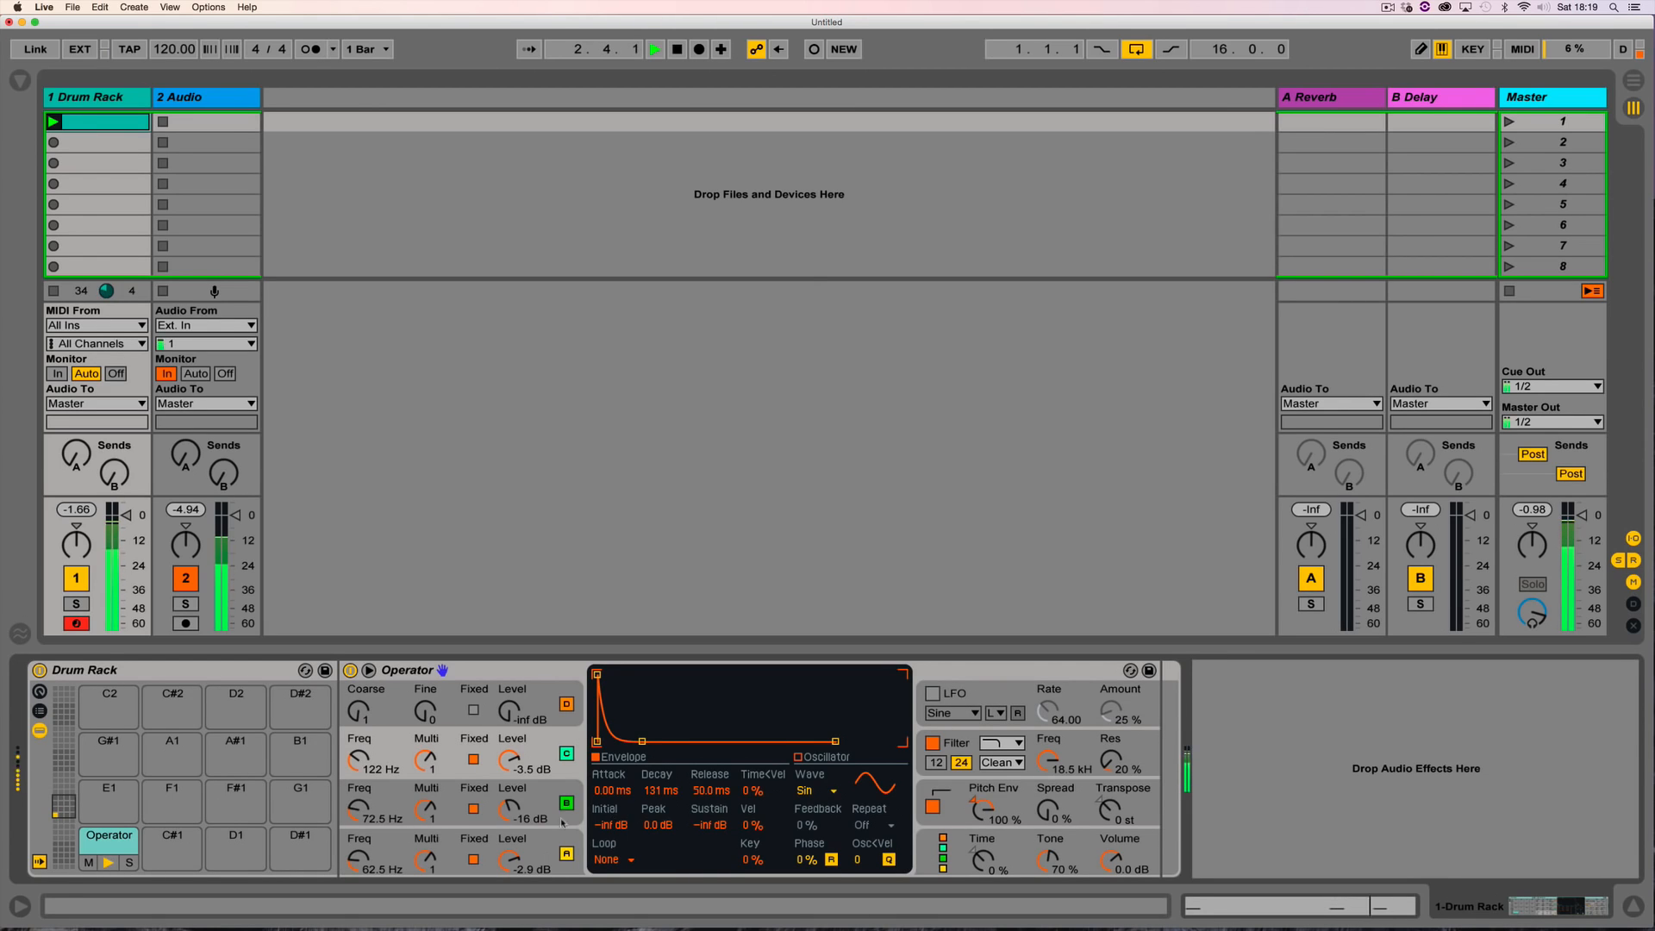
left_click_drag(358, 760, 358, 806)
mouse_move(663, 741)
left_mouse_down()
mouse_move(699, 742)
mouse_move(640, 741)
left_mouse_up()
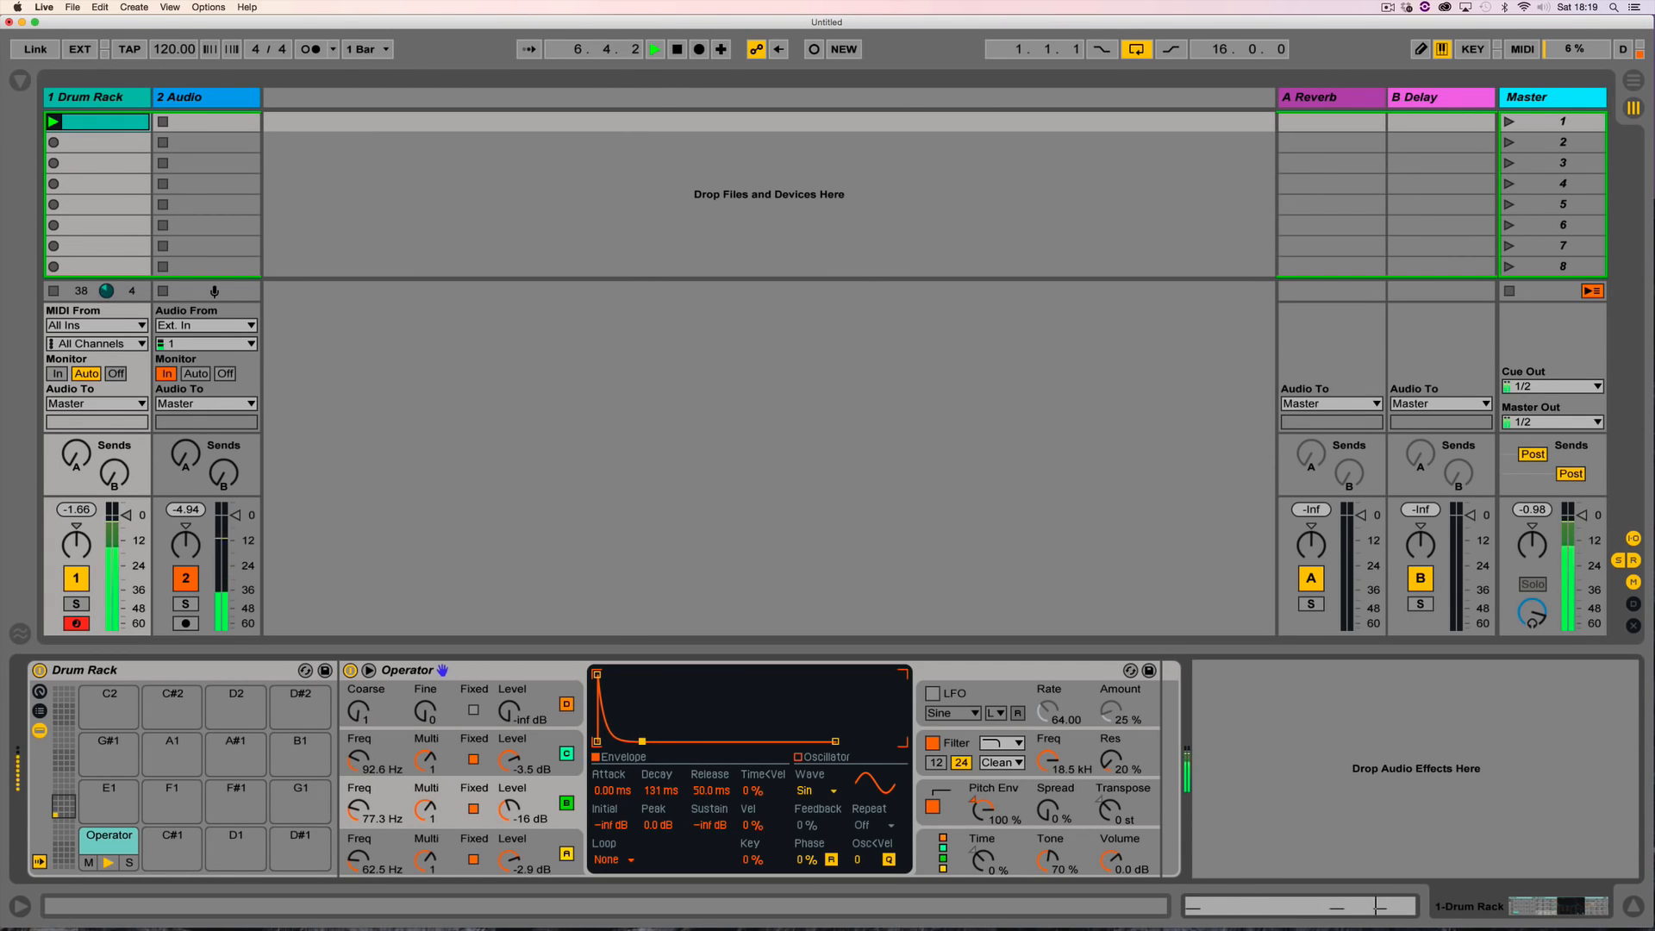
Step: Lengthen oscillator A's envelope to a 2.05 s decay and 447 ms release, keeping the sustain at -inf dB
left_click(552, 846)
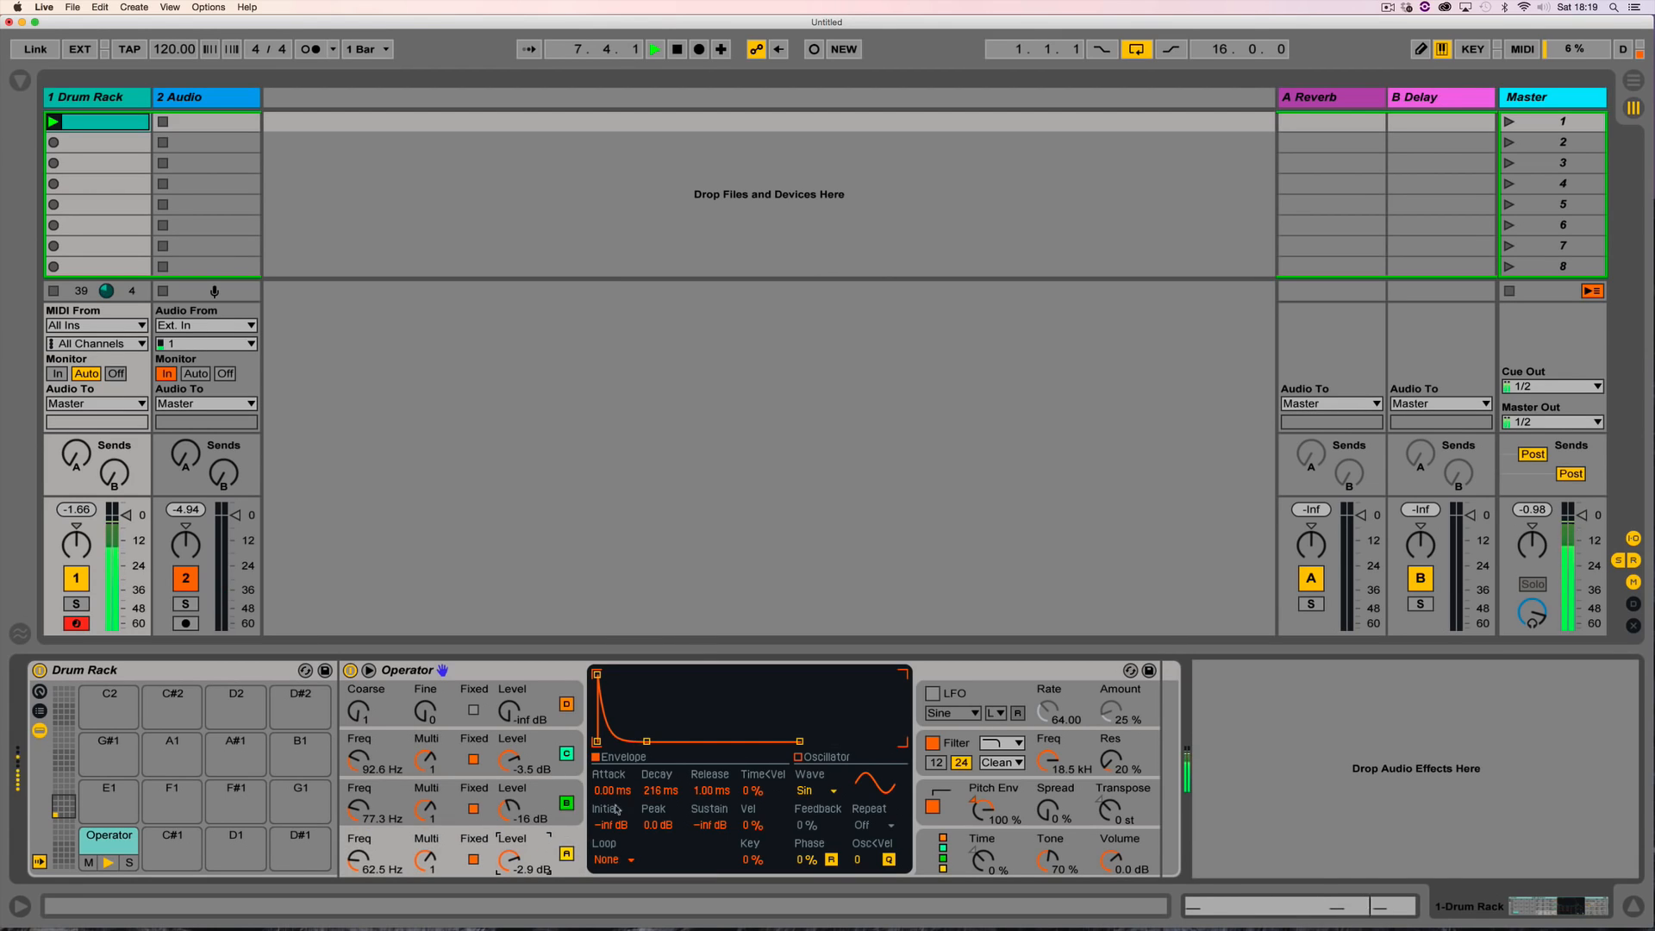
left_click_drag(648, 741, 651, 741)
left_click_drag(800, 742, 843, 741)
mouse_move(651, 742)
left_mouse_down()
mouse_move(648, 707)
mouse_move(679, 728)
left_mouse_up()
left_click_drag(842, 740, 863, 741)
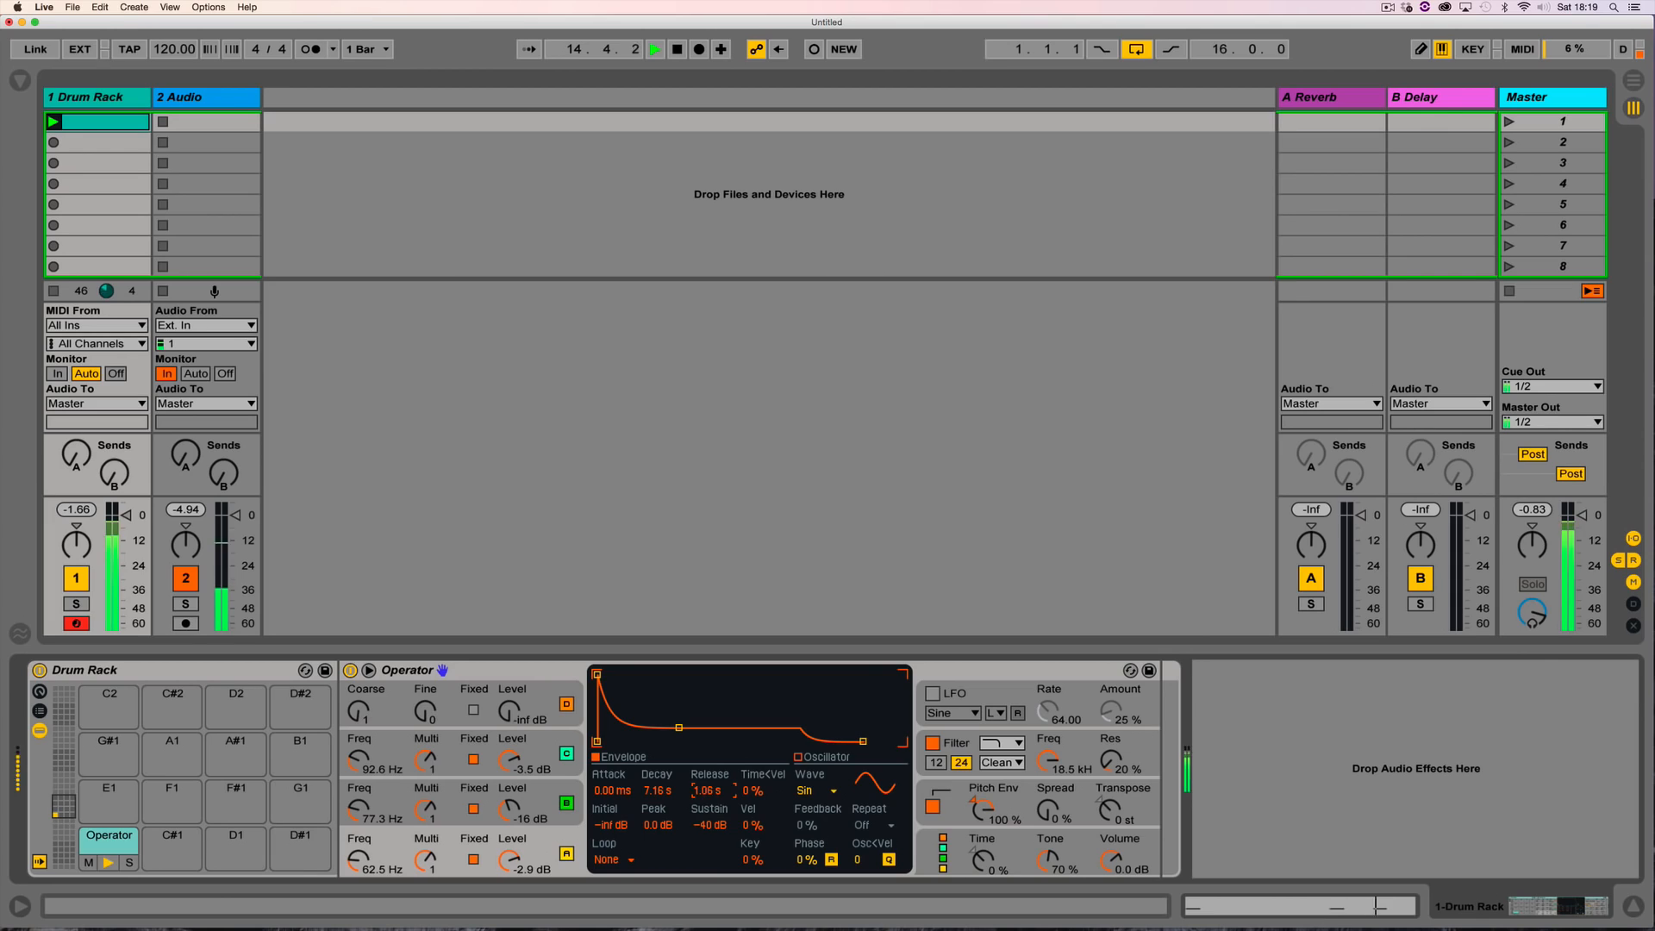
left_click_drag(679, 727, 697, 776)
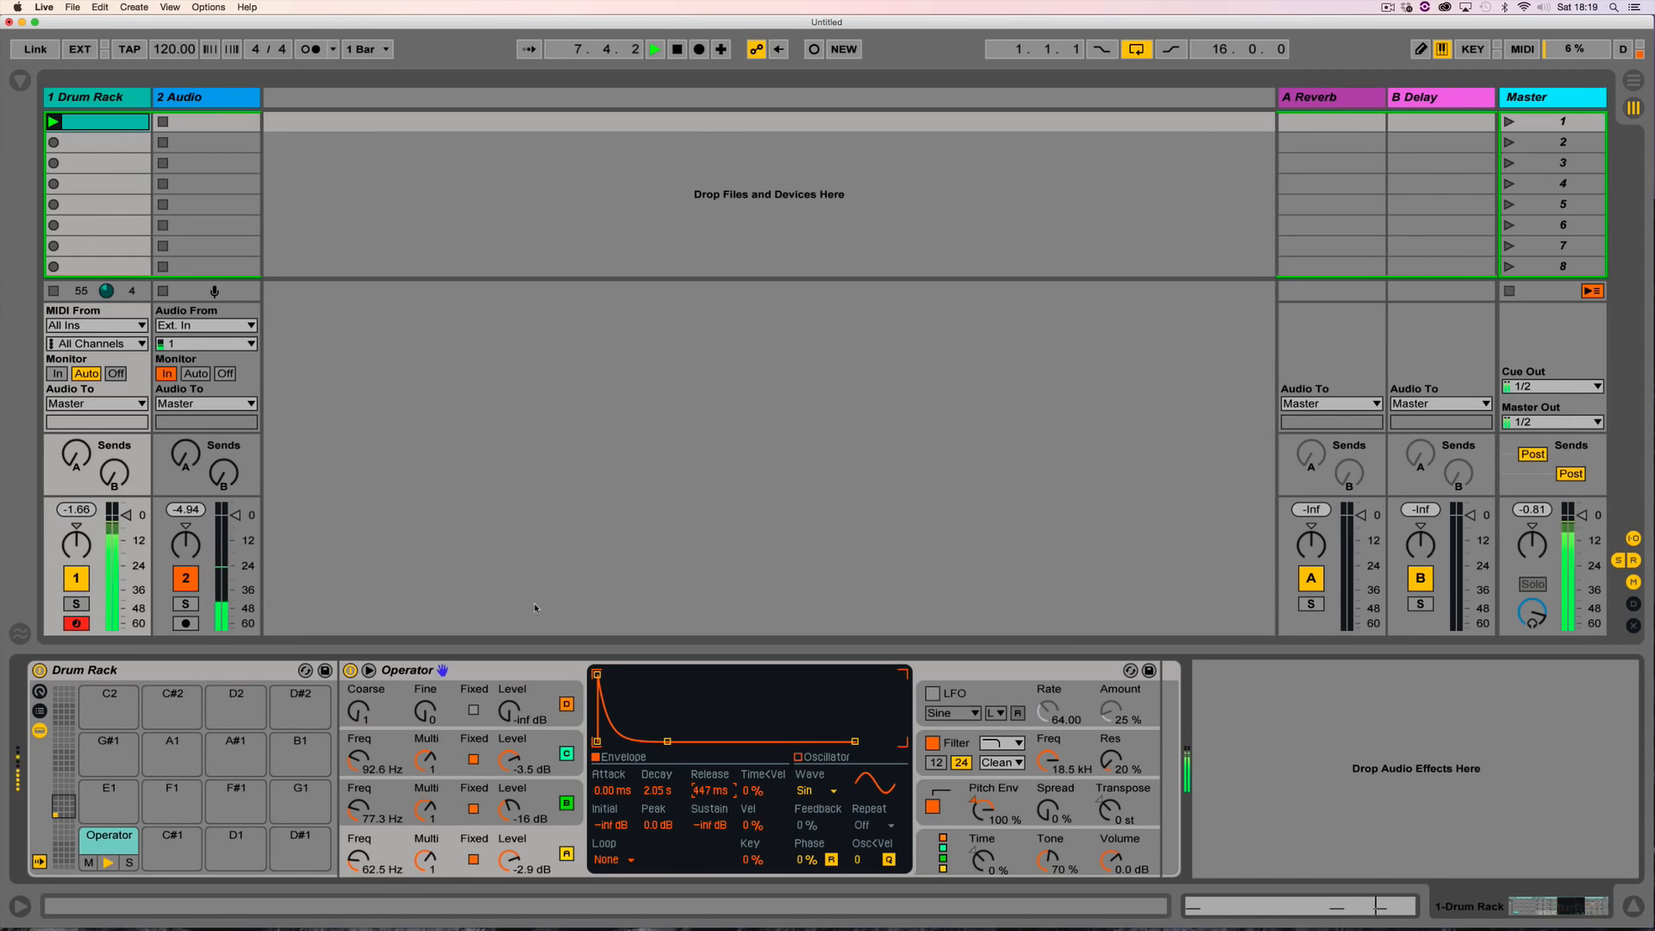
Step: Load a second Operator onto the Drum Rack's E1 pad and fill its row in the clip with sixteenth notes
left_click(21, 81)
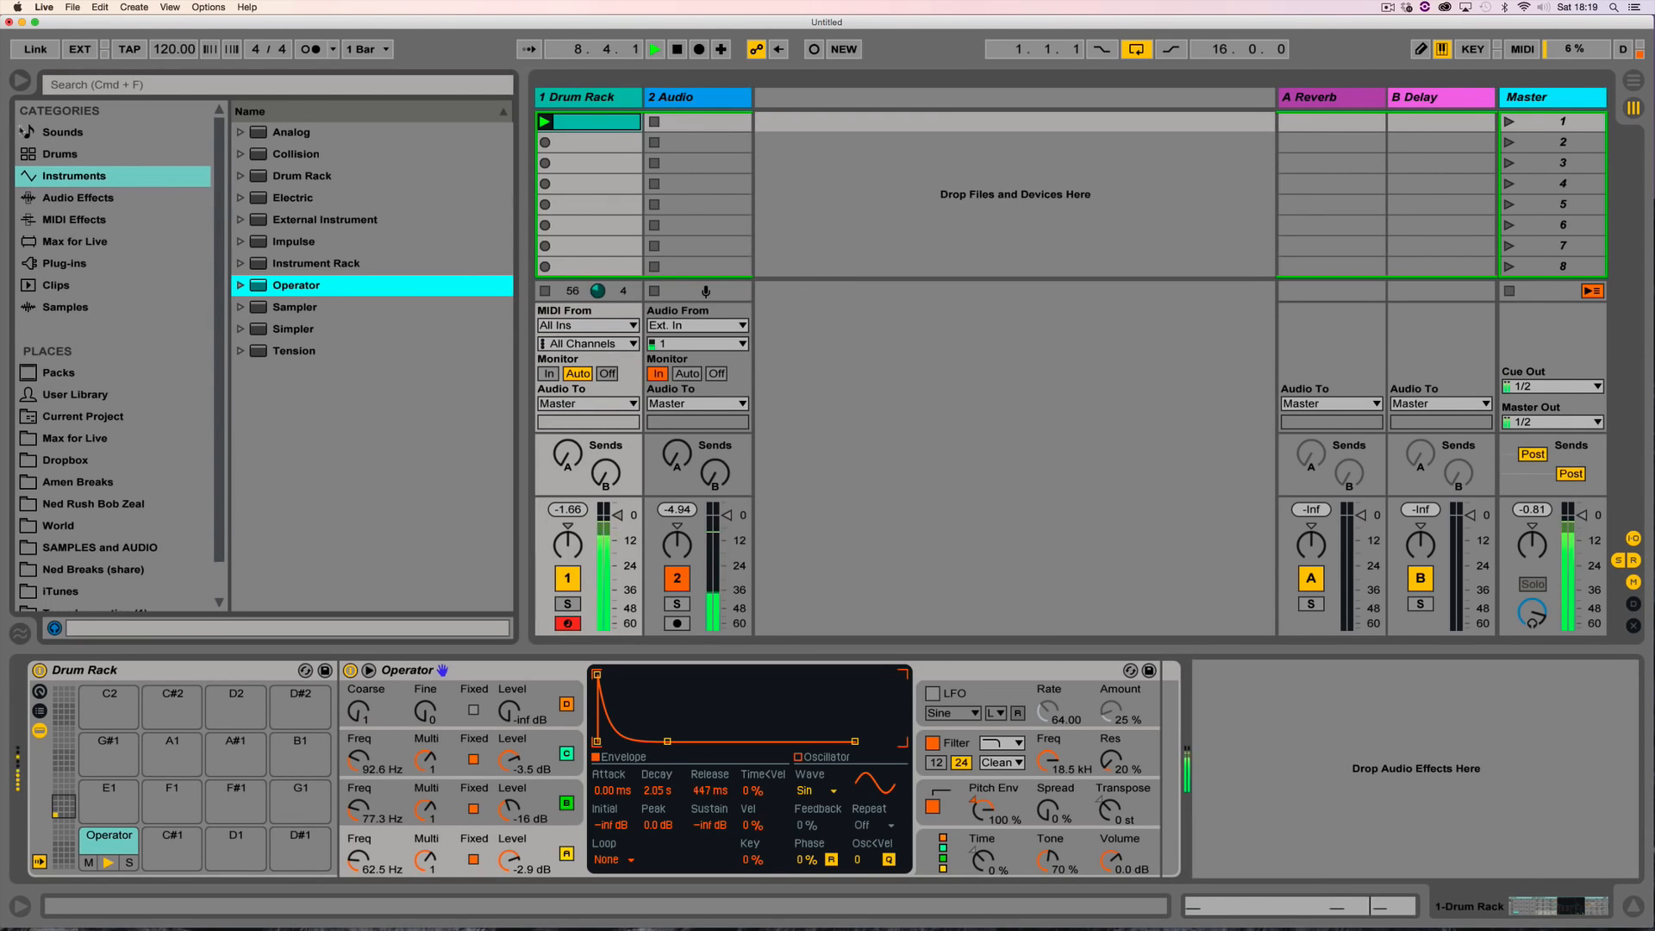
left_click_drag(260, 285, 111, 795)
double_click(603, 122)
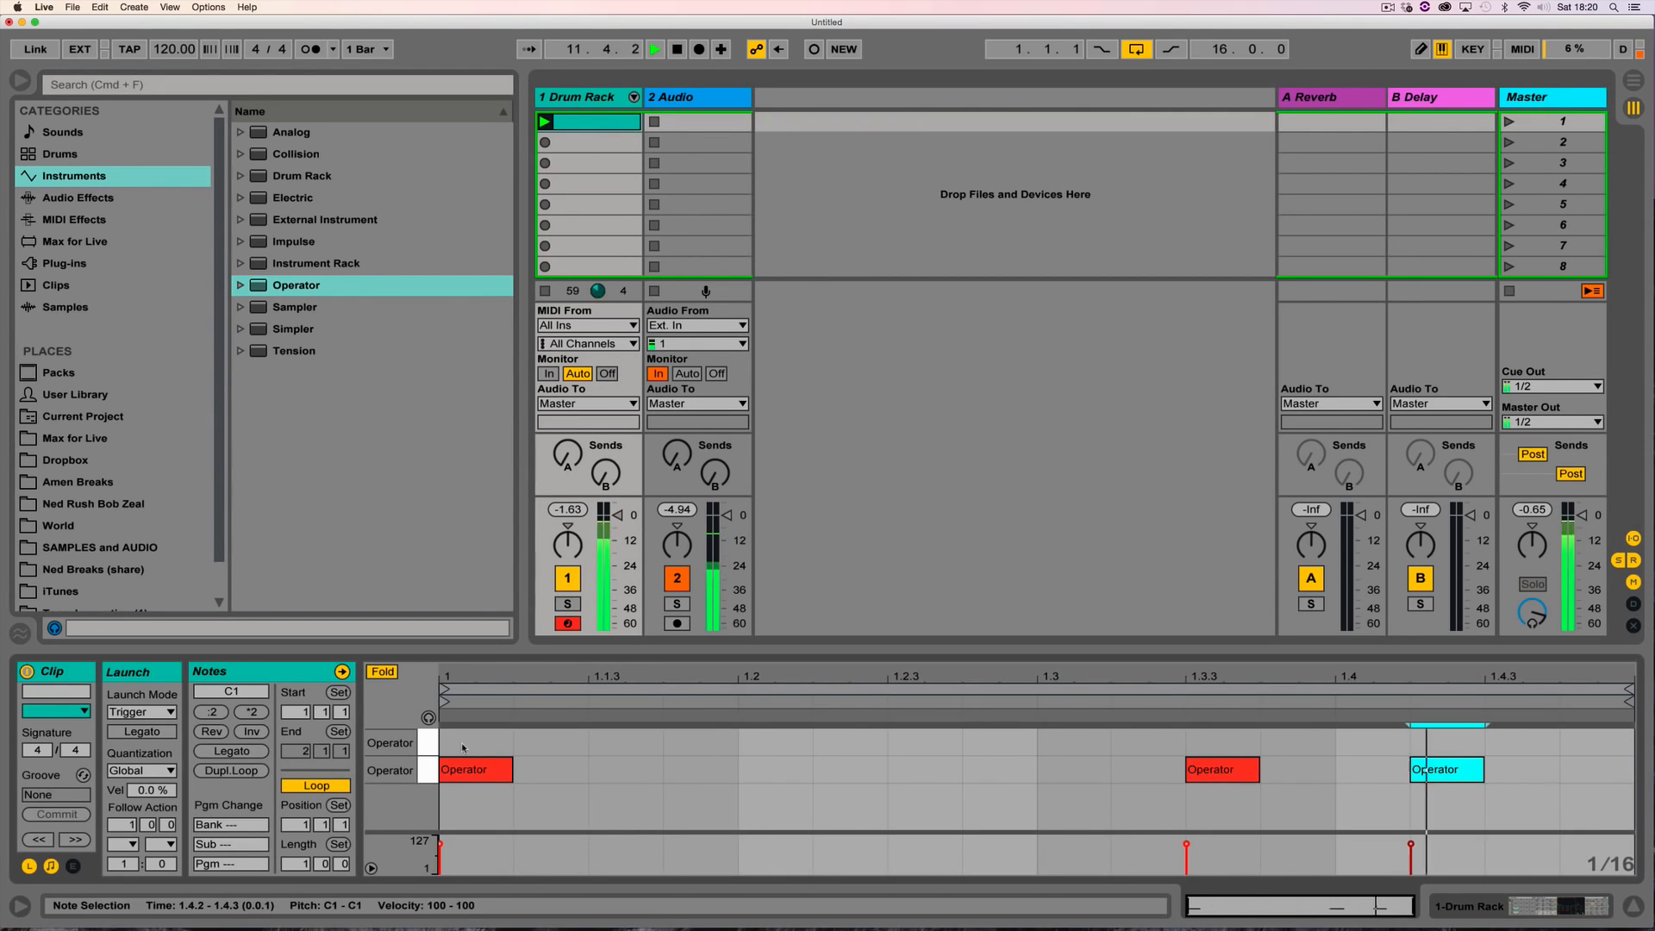
key("b")
left_click_drag(444, 742, 777, 733)
left_click_drag(1304, 707, 1599, 722)
Step: Set the new Operator's oscillator A to Noise White and give its envelope a 116 ms decay with -inf dB sustain
left_click(1438, 913)
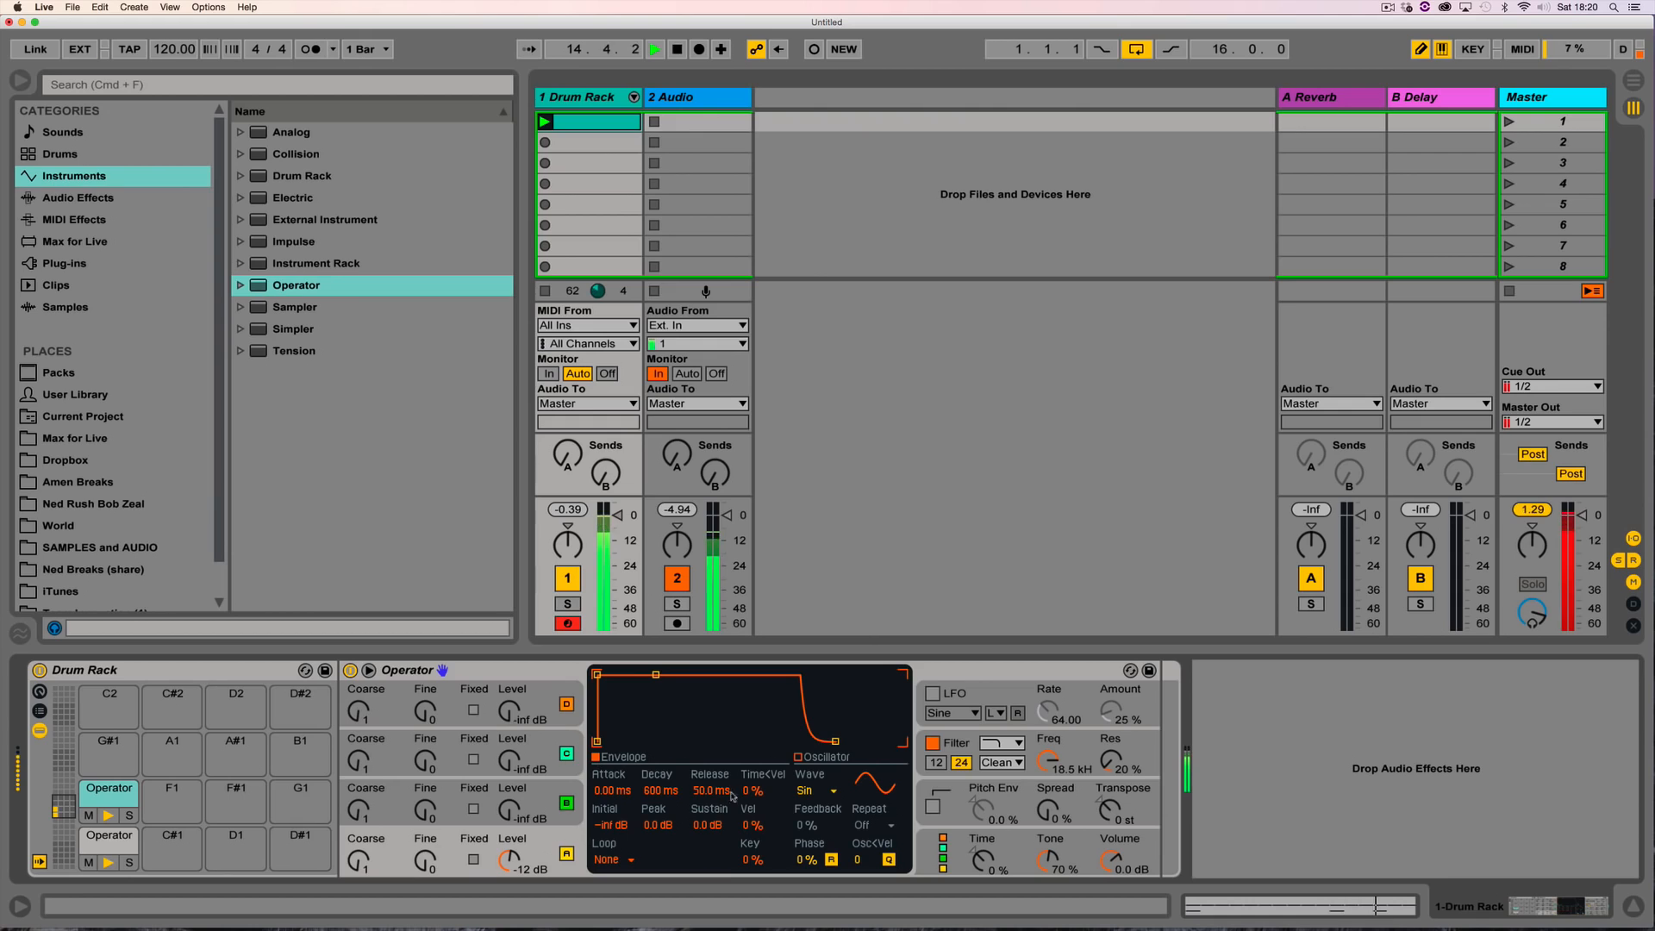
left_click(811, 789)
left_click(806, 821)
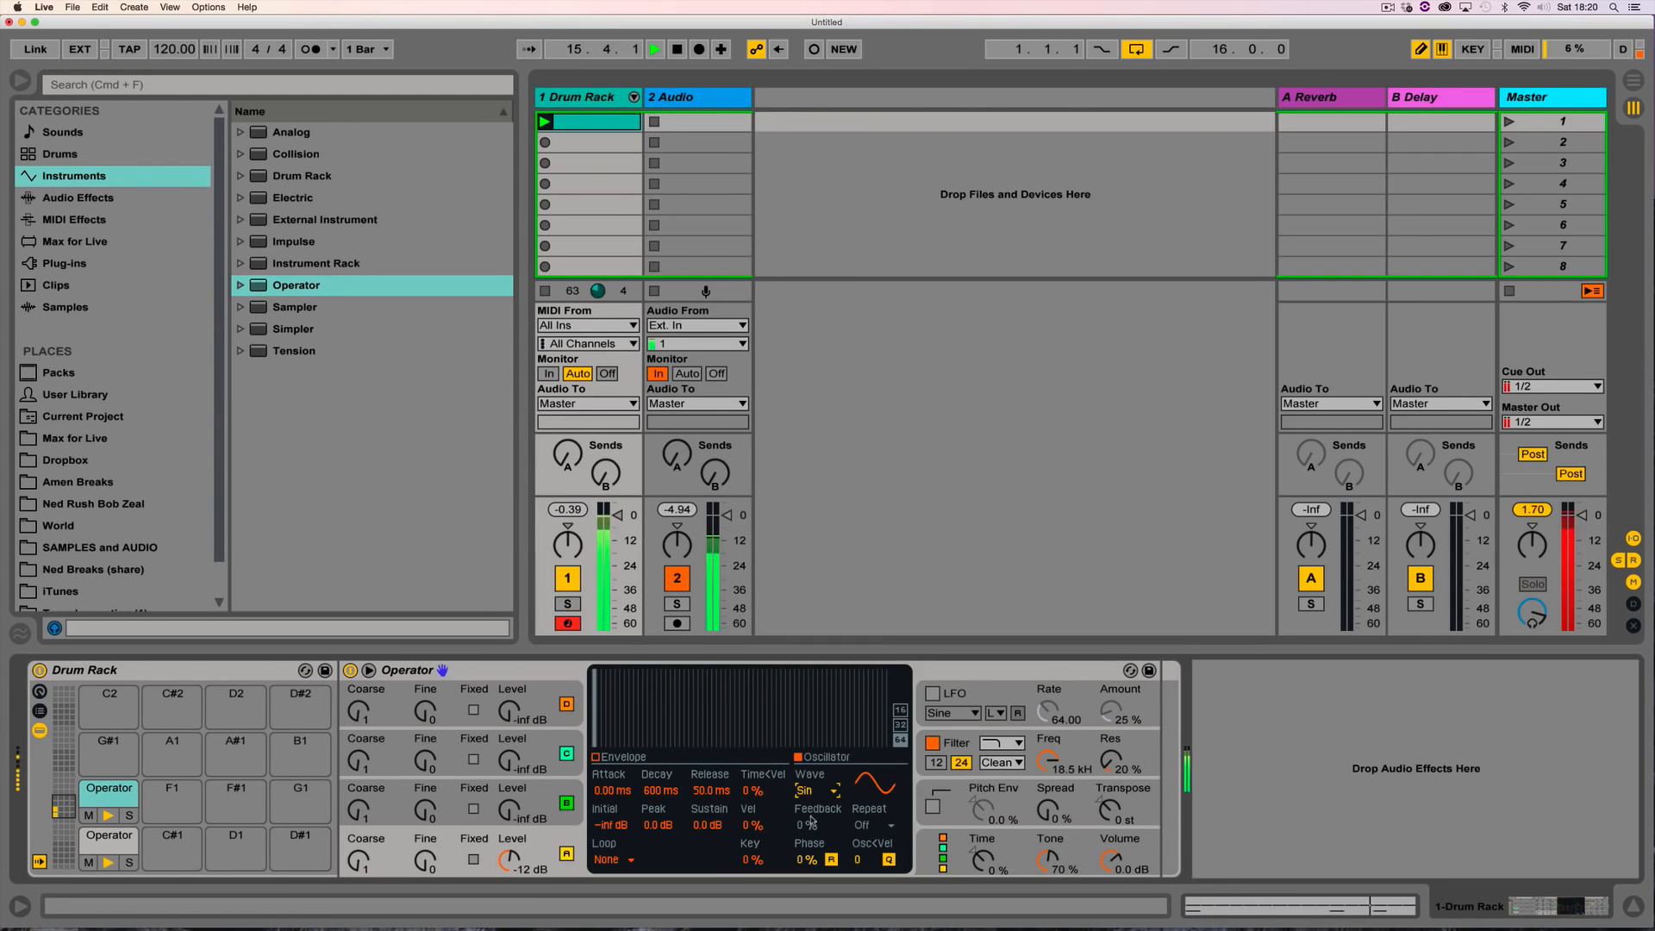
left_click(832, 793)
left_click(827, 758)
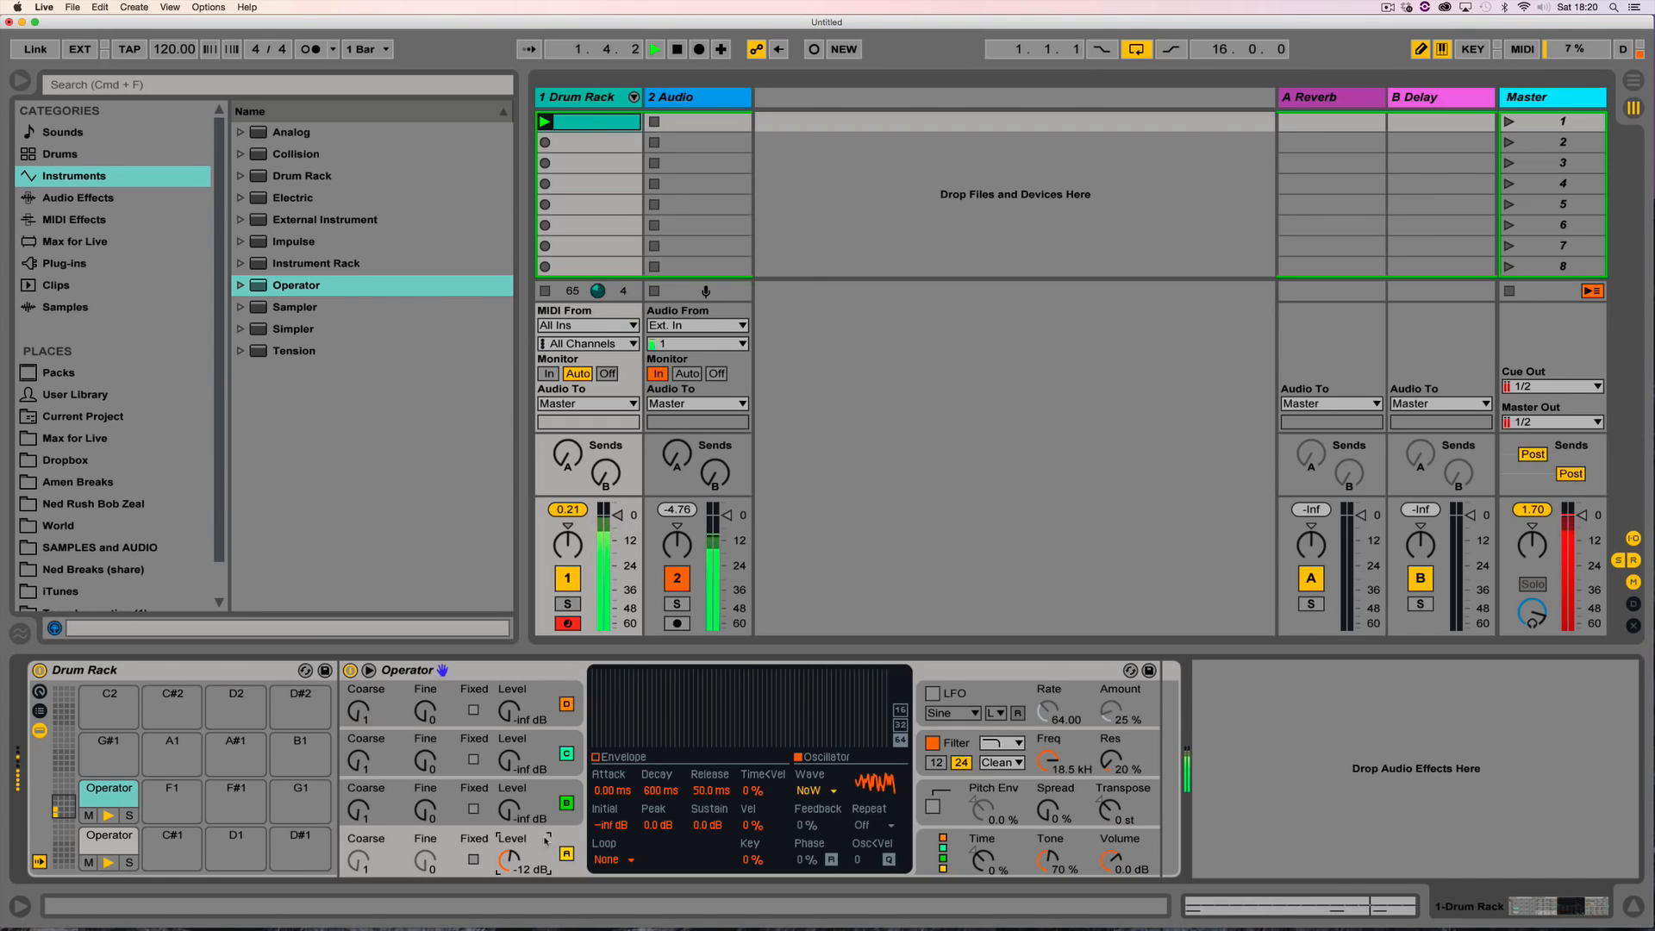
left_click(596, 759)
left_click_drag(656, 677, 641, 741)
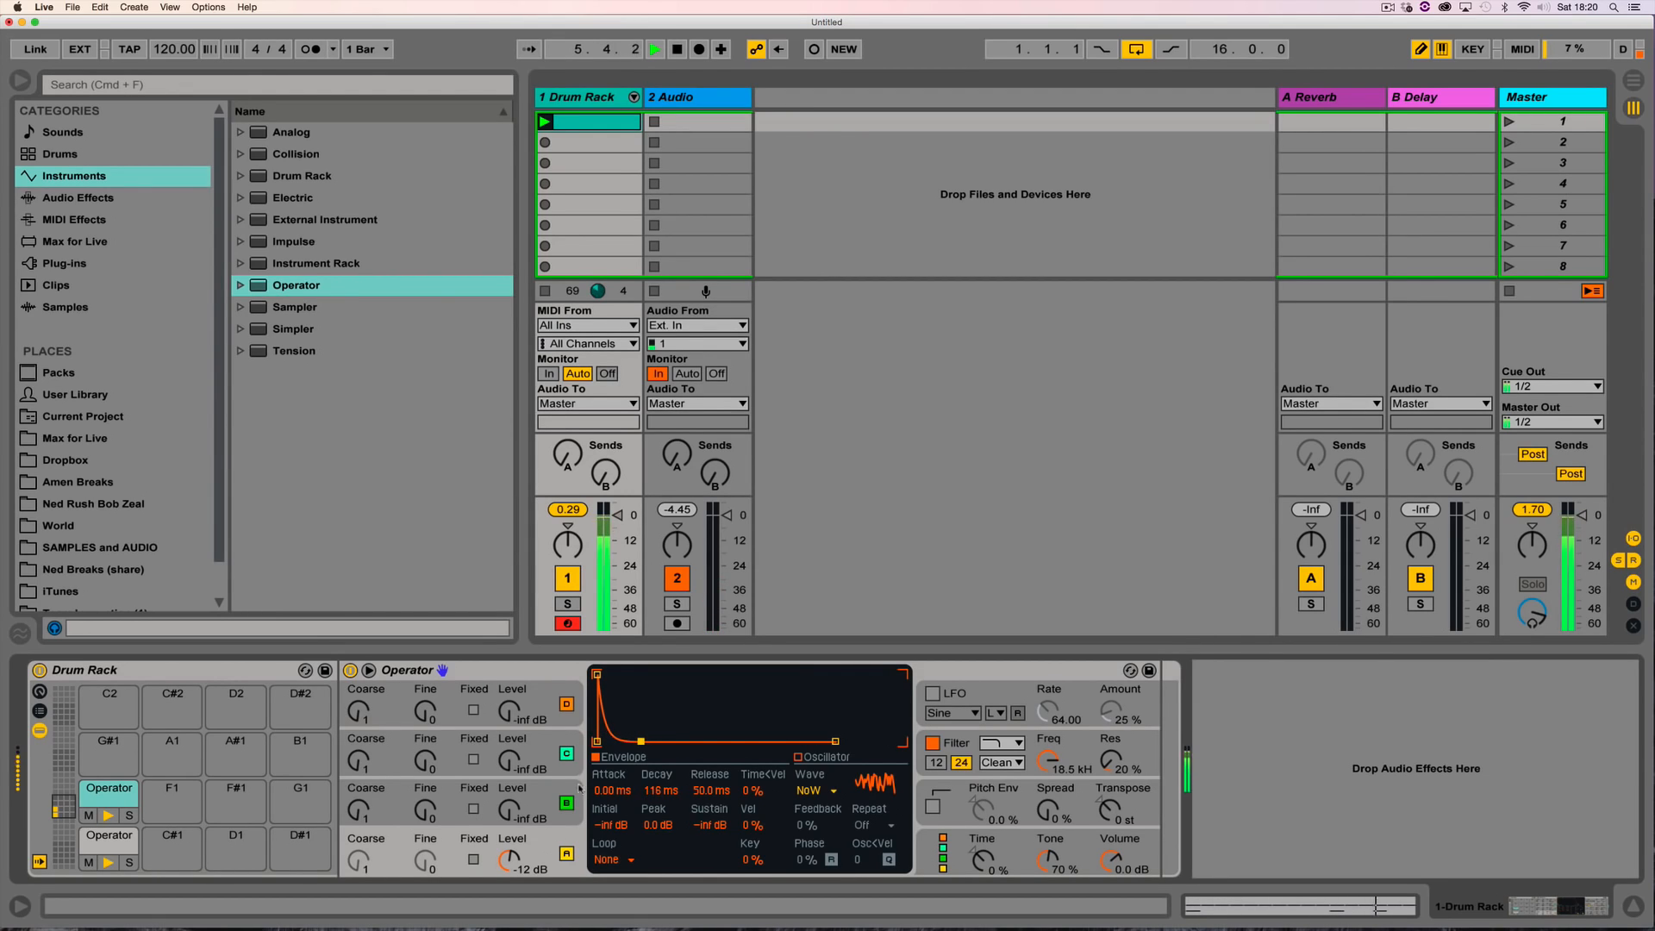
Step: Set oscillator B to coarse 9 and -2.9 dB, and change oscillator A's waveform to Sine
left_click(517, 810)
left_click_drag(509, 811, 508, 759)
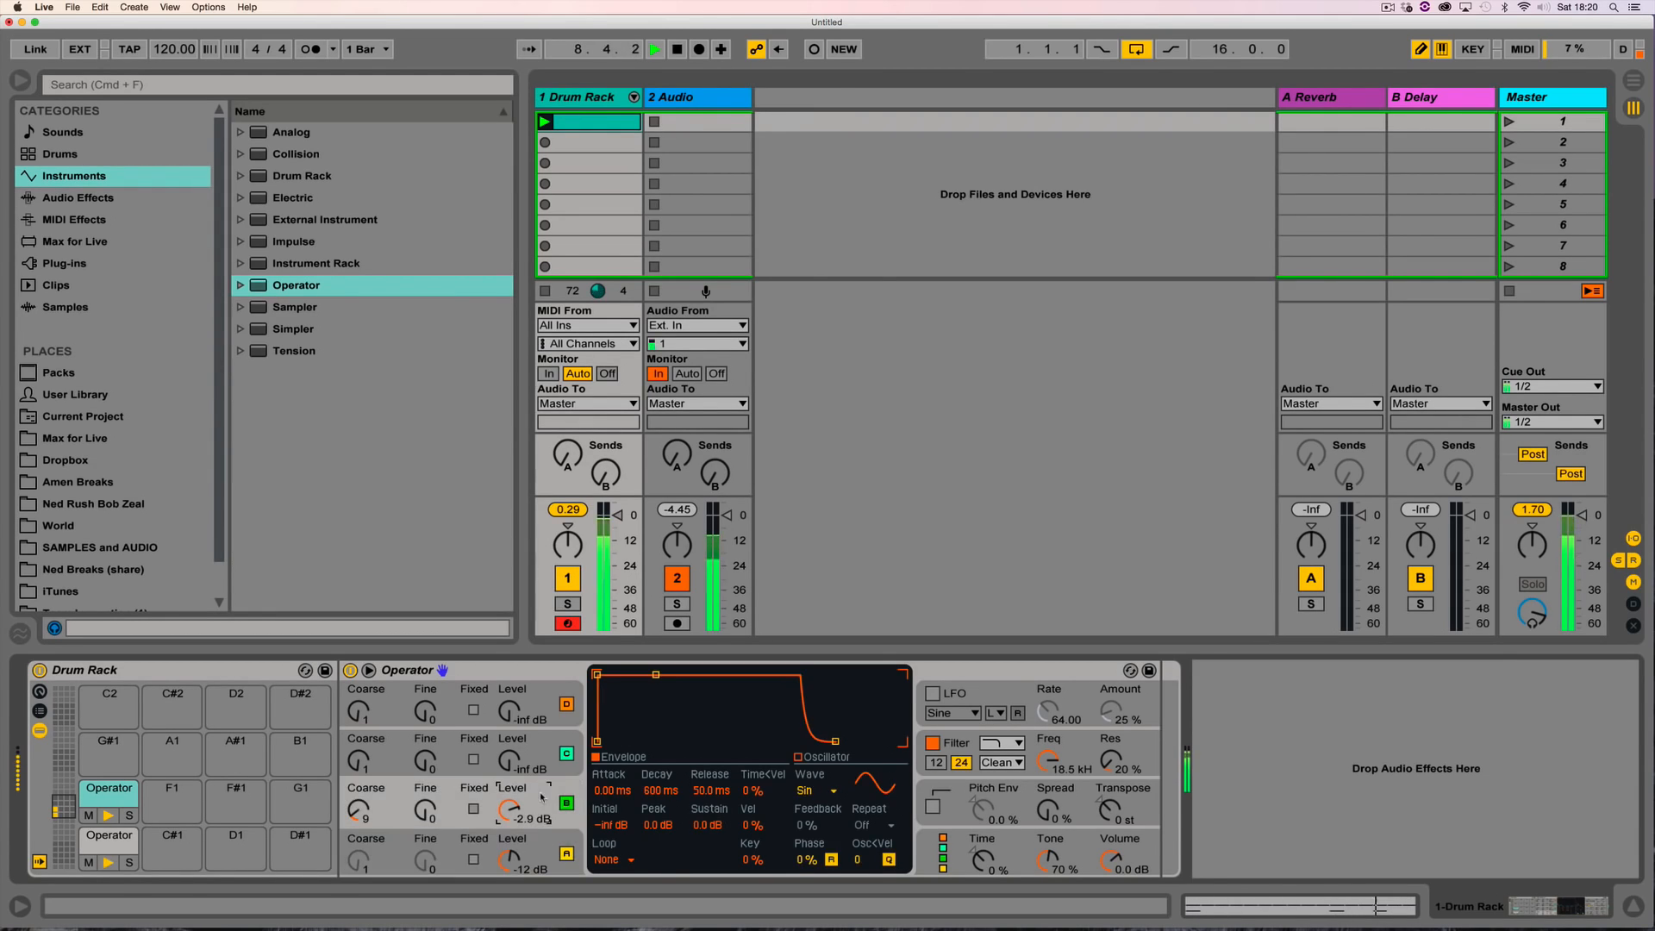
left_click(543, 846)
left_click(825, 788)
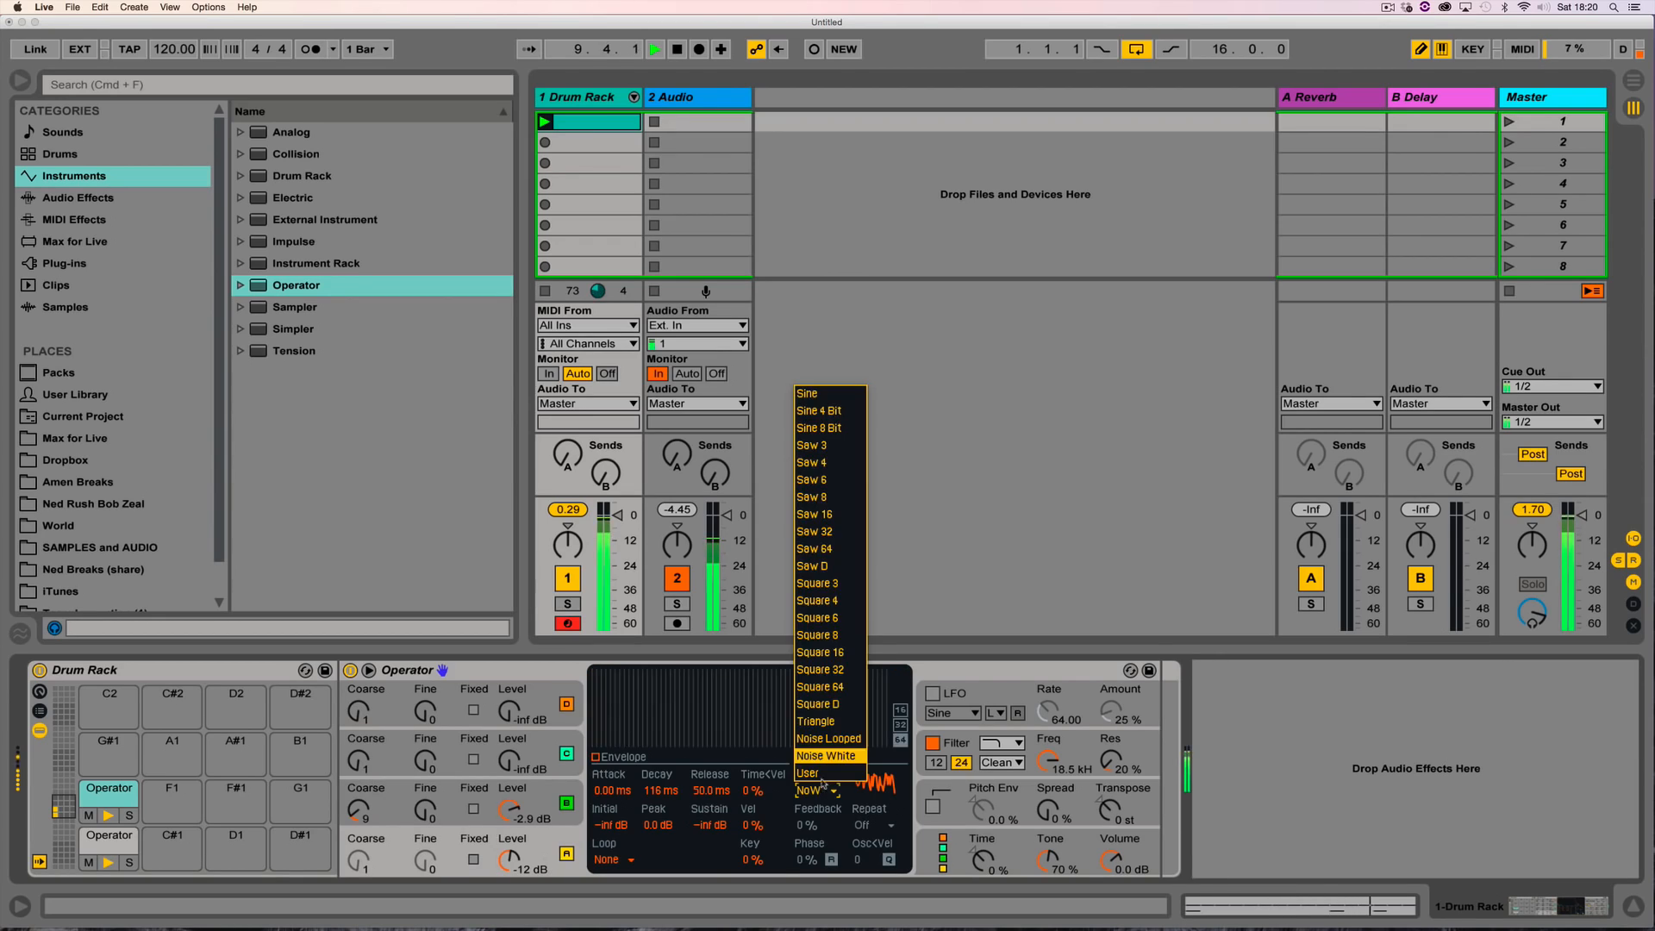
left_click(827, 392)
Step: Change oscillator B's waveform to Noise White
left_click(538, 802)
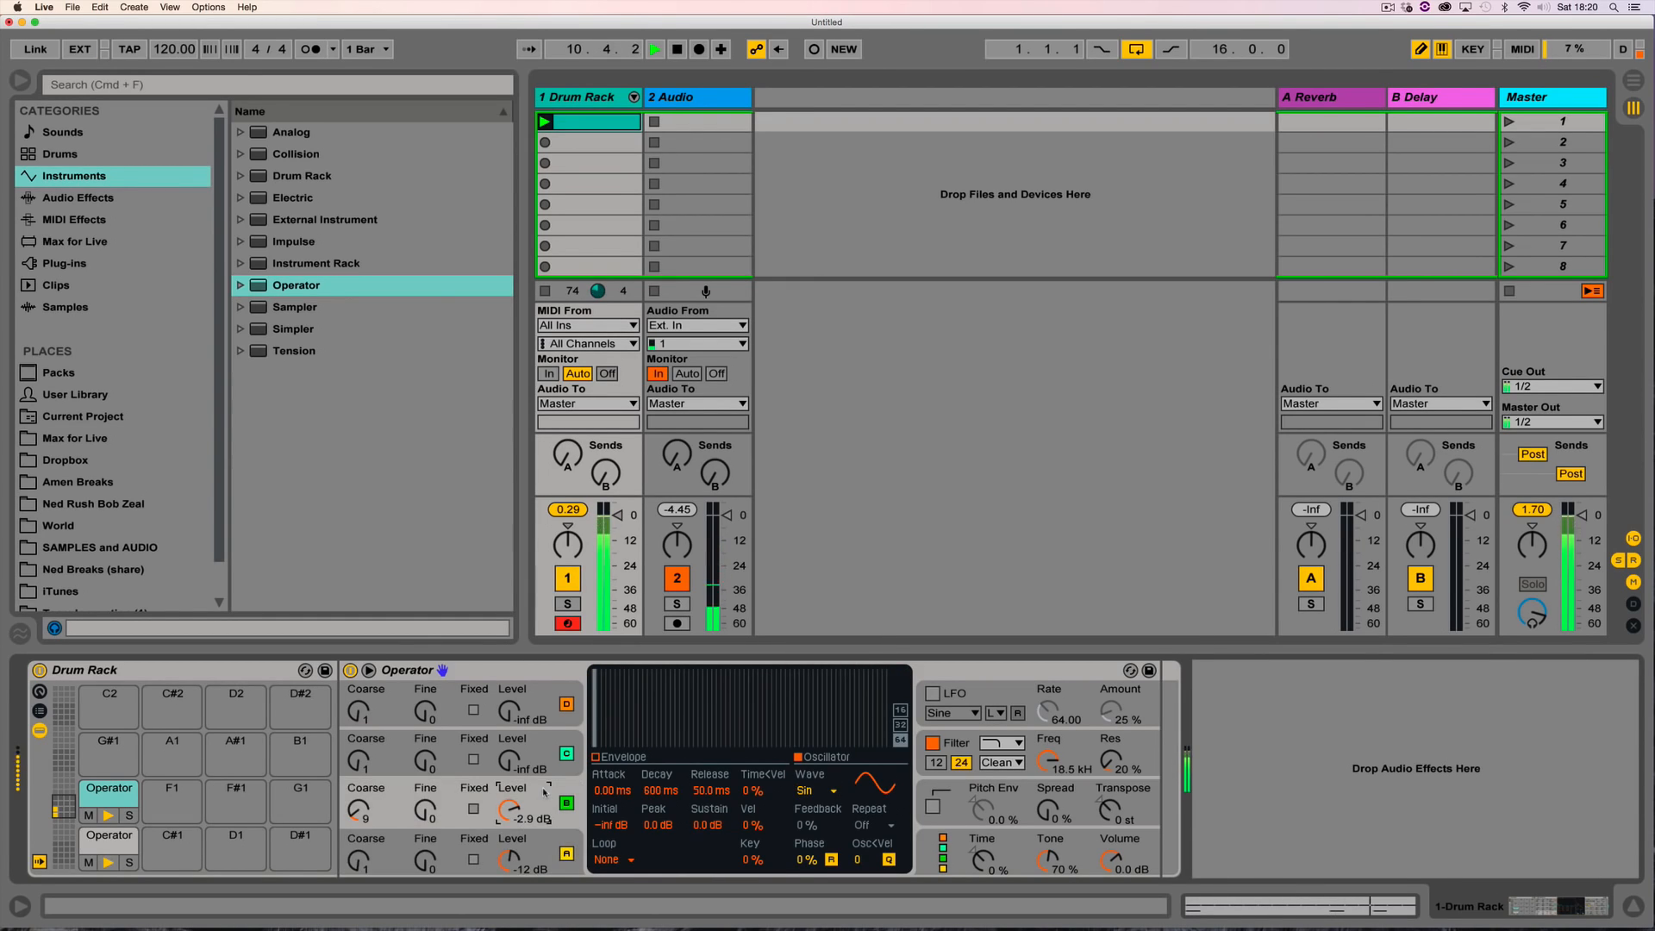
left_click(826, 787)
left_click(830, 771)
left_click(827, 788)
left_click(832, 757)
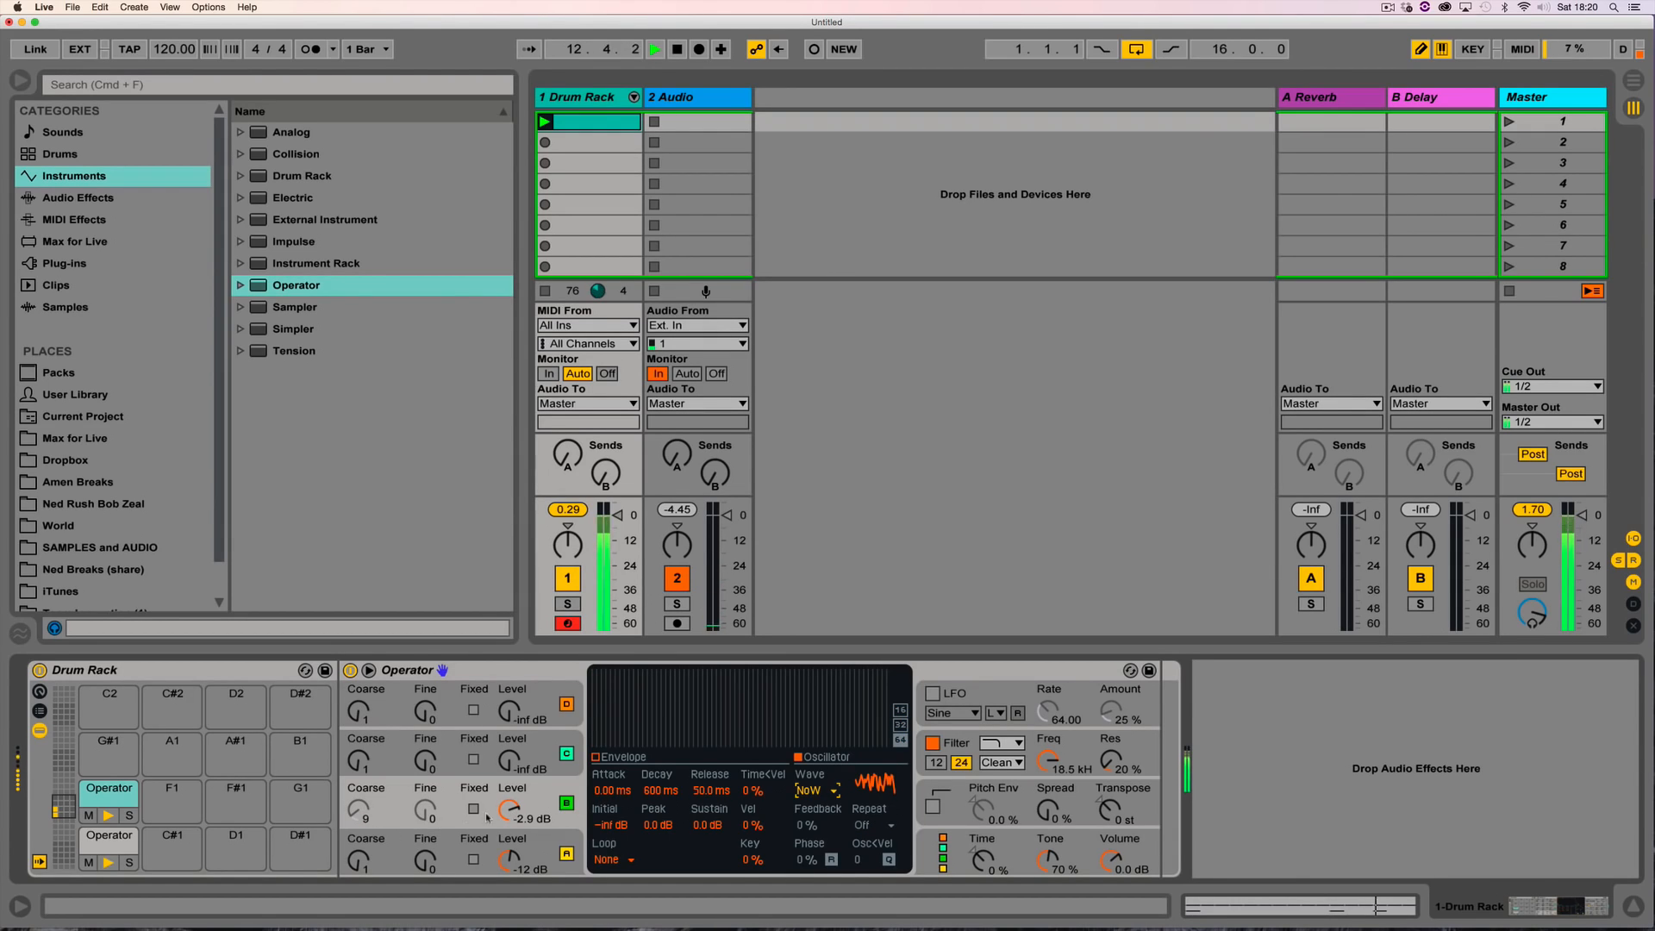
Step: Set oscillator A to coarse 3, fine 68 and -8.3 dB, and lower oscillator B's level to -3.5 dB
left_click_drag(506, 851, 506, 837)
left_click_drag(357, 859, 425, 845)
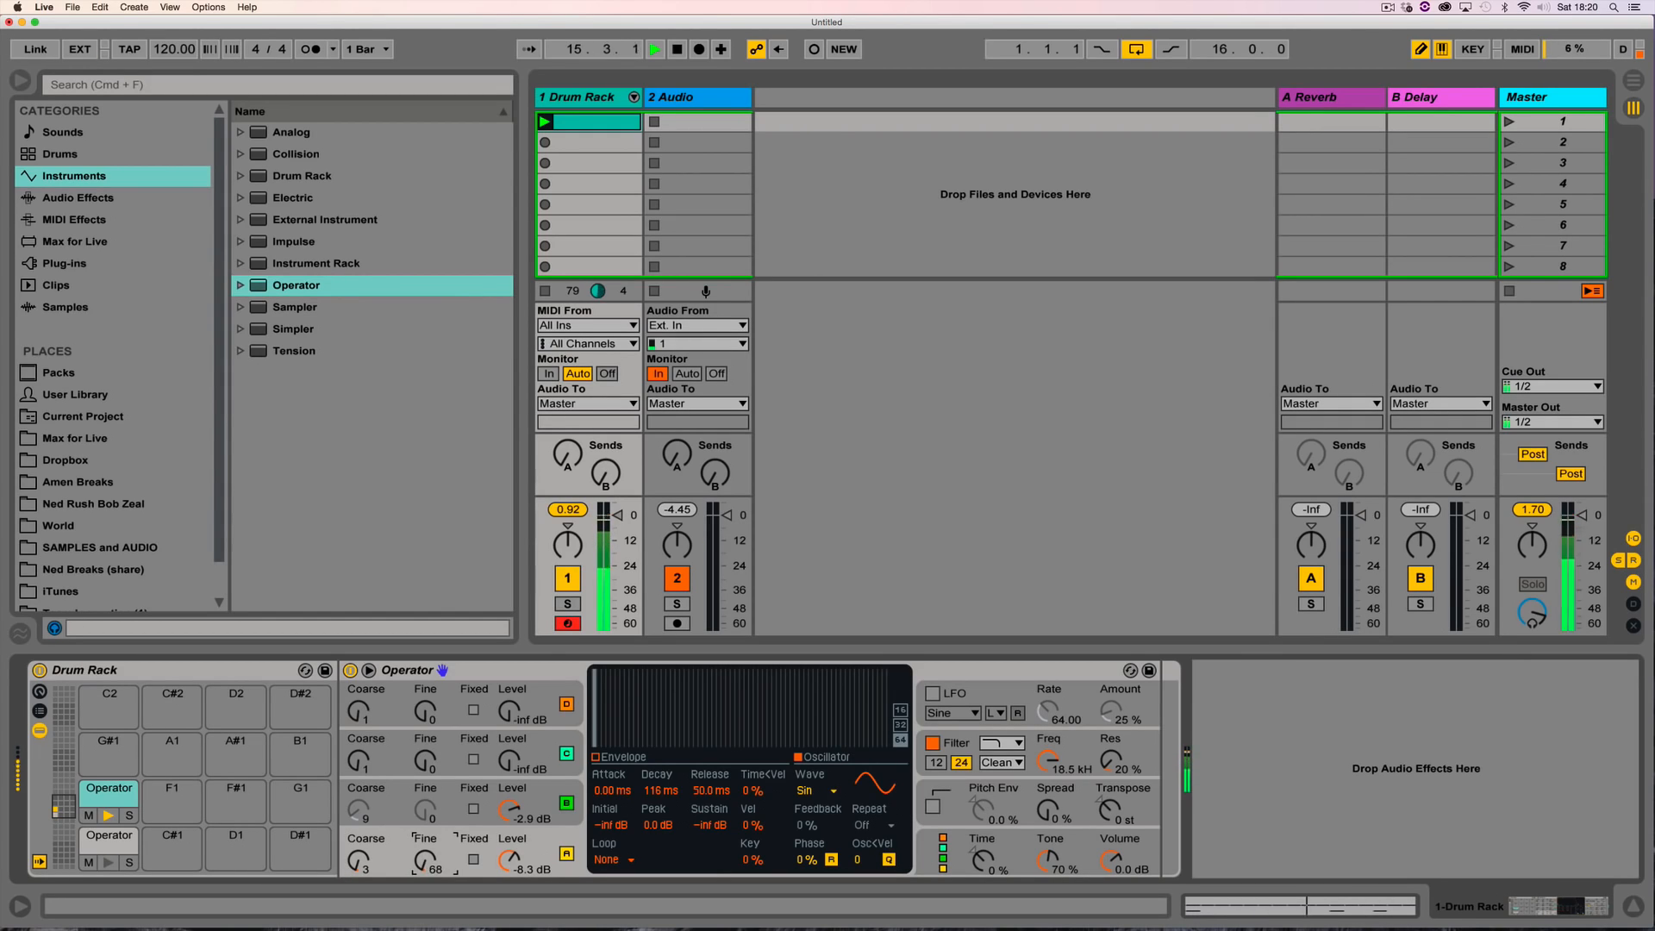
left_click(539, 796)
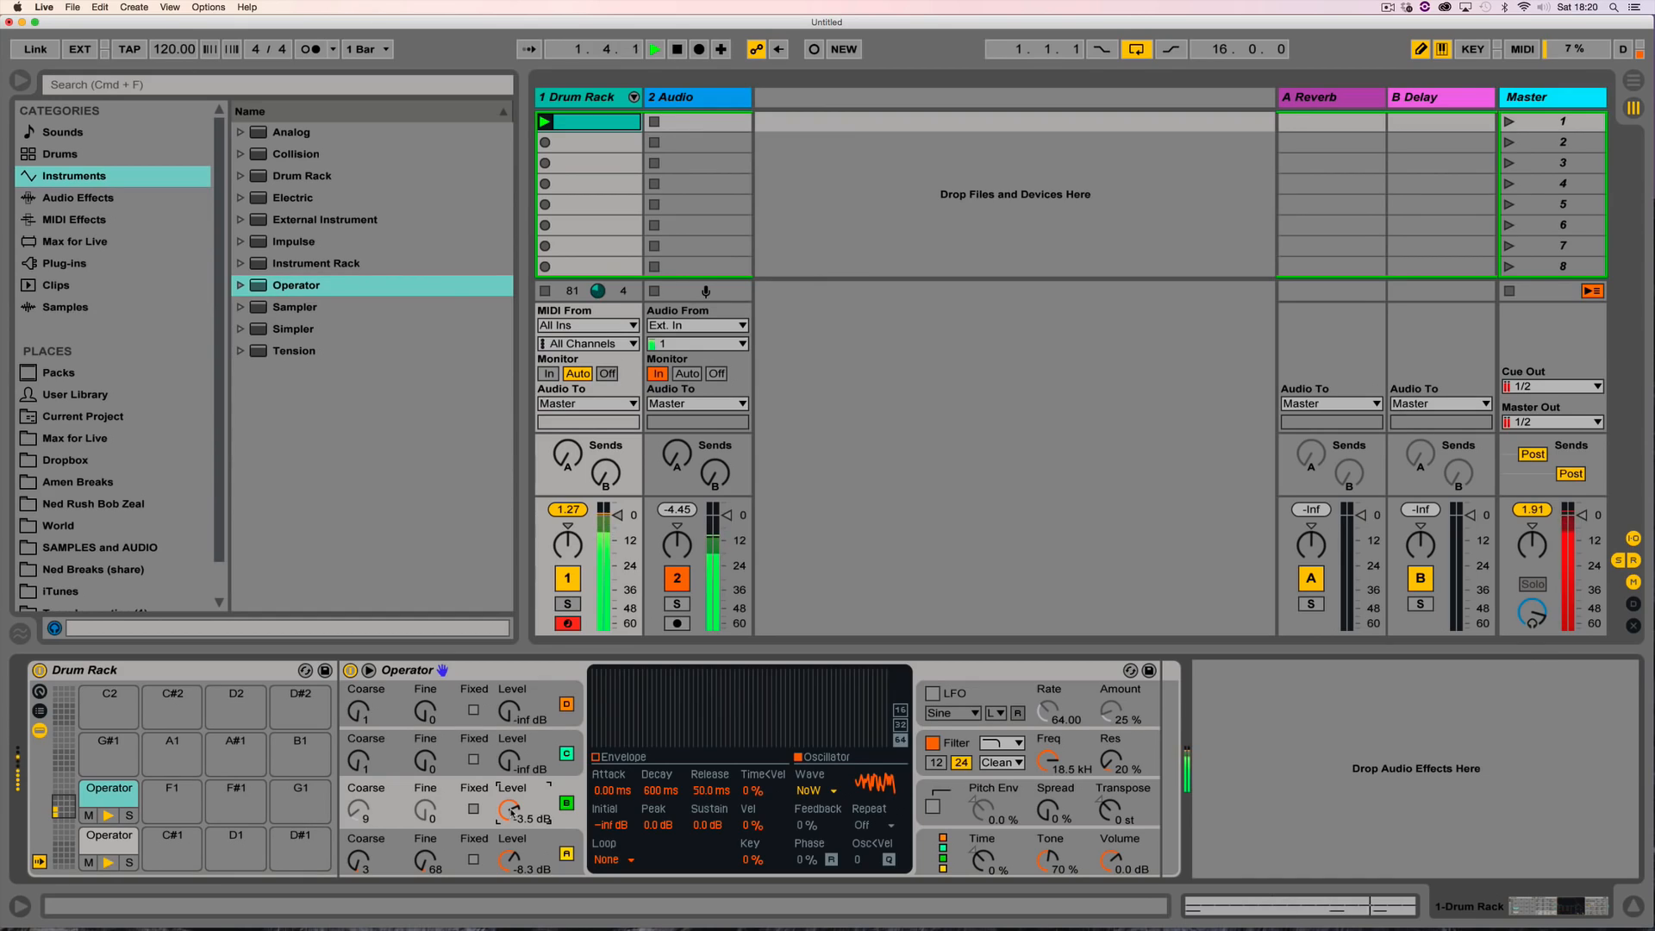
Step: Set oscillator A's decay to 104 ms with a shorter release, then raise the pitch envelope amount to 100% and reshape its curve
left_click(543, 845)
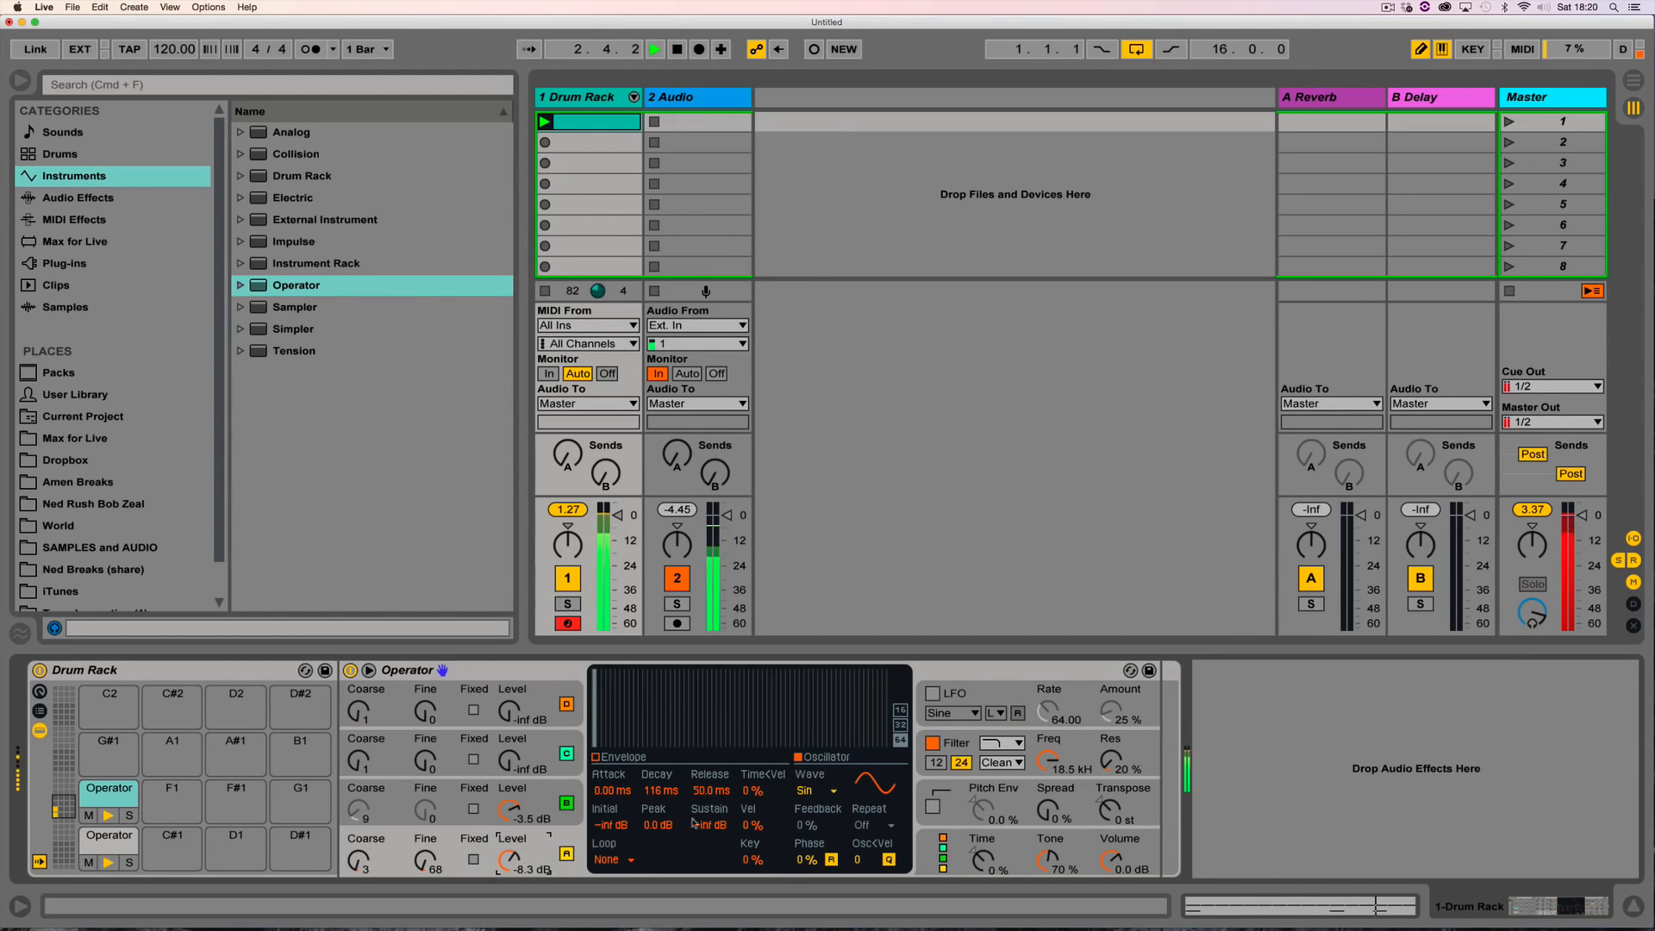
mouse_move(660, 791)
left_mouse_down()
mouse_move(660, 765)
mouse_move(711, 793)
mouse_move(711, 829)
mouse_move(660, 801)
left_mouse_up()
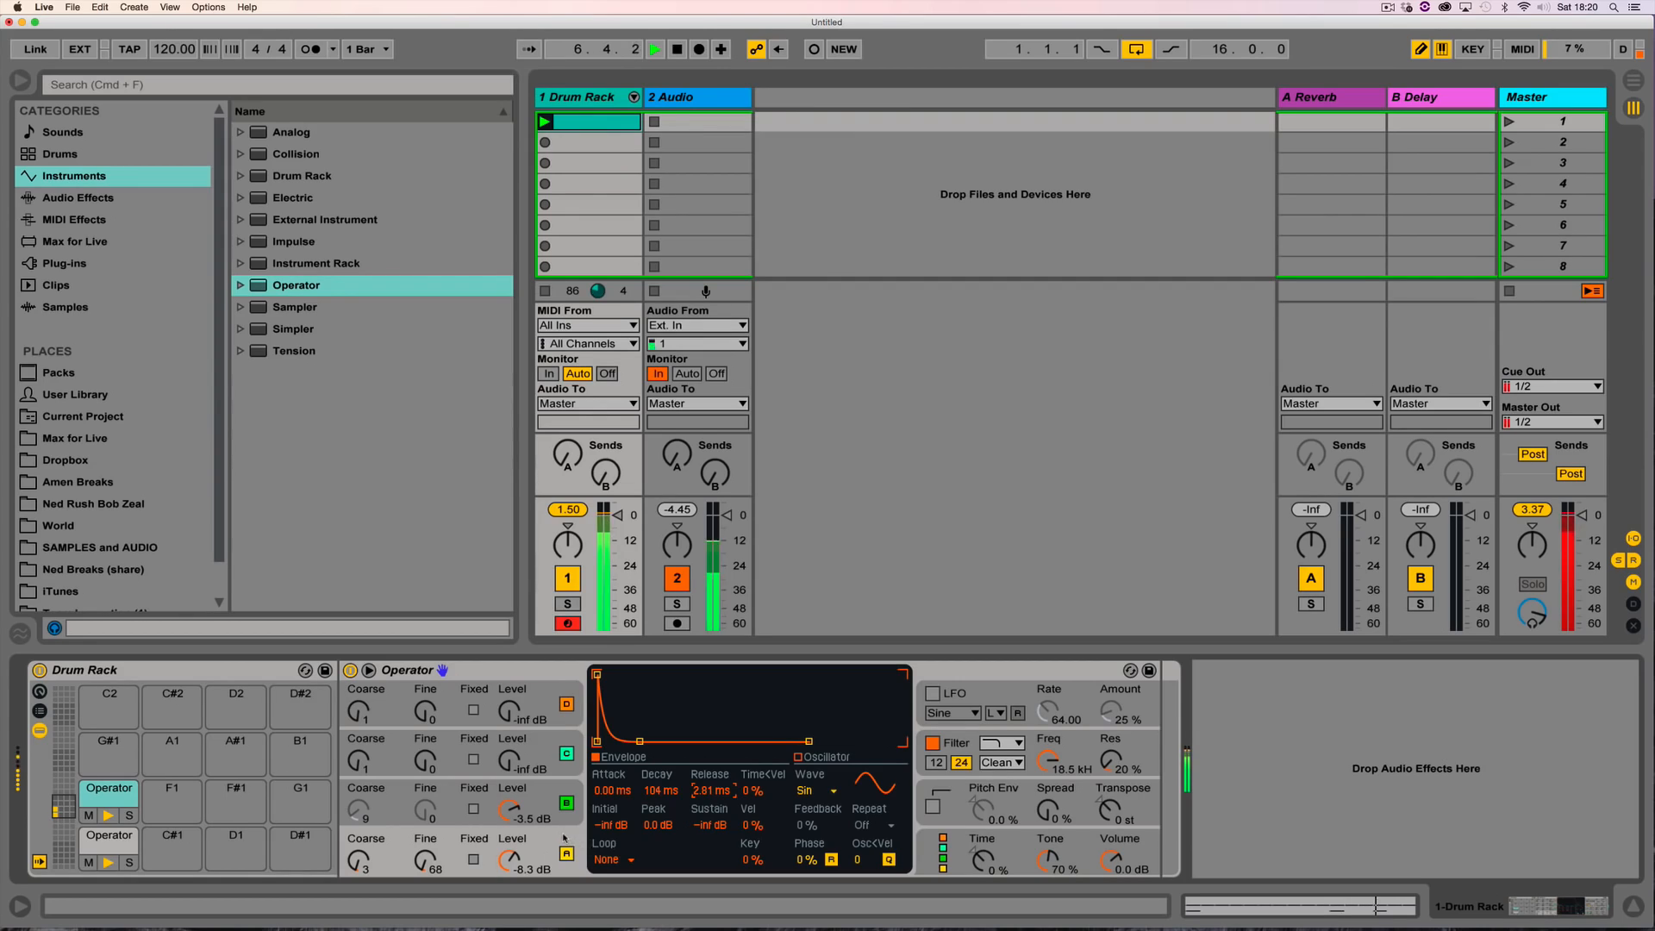
left_click_drag(981, 808, 980, 724)
mouse_move(598, 700)
left_mouse_down()
mouse_move(598, 679)
mouse_move(651, 708)
mouse_move(628, 706)
left_mouse_up()
left_click(547, 788)
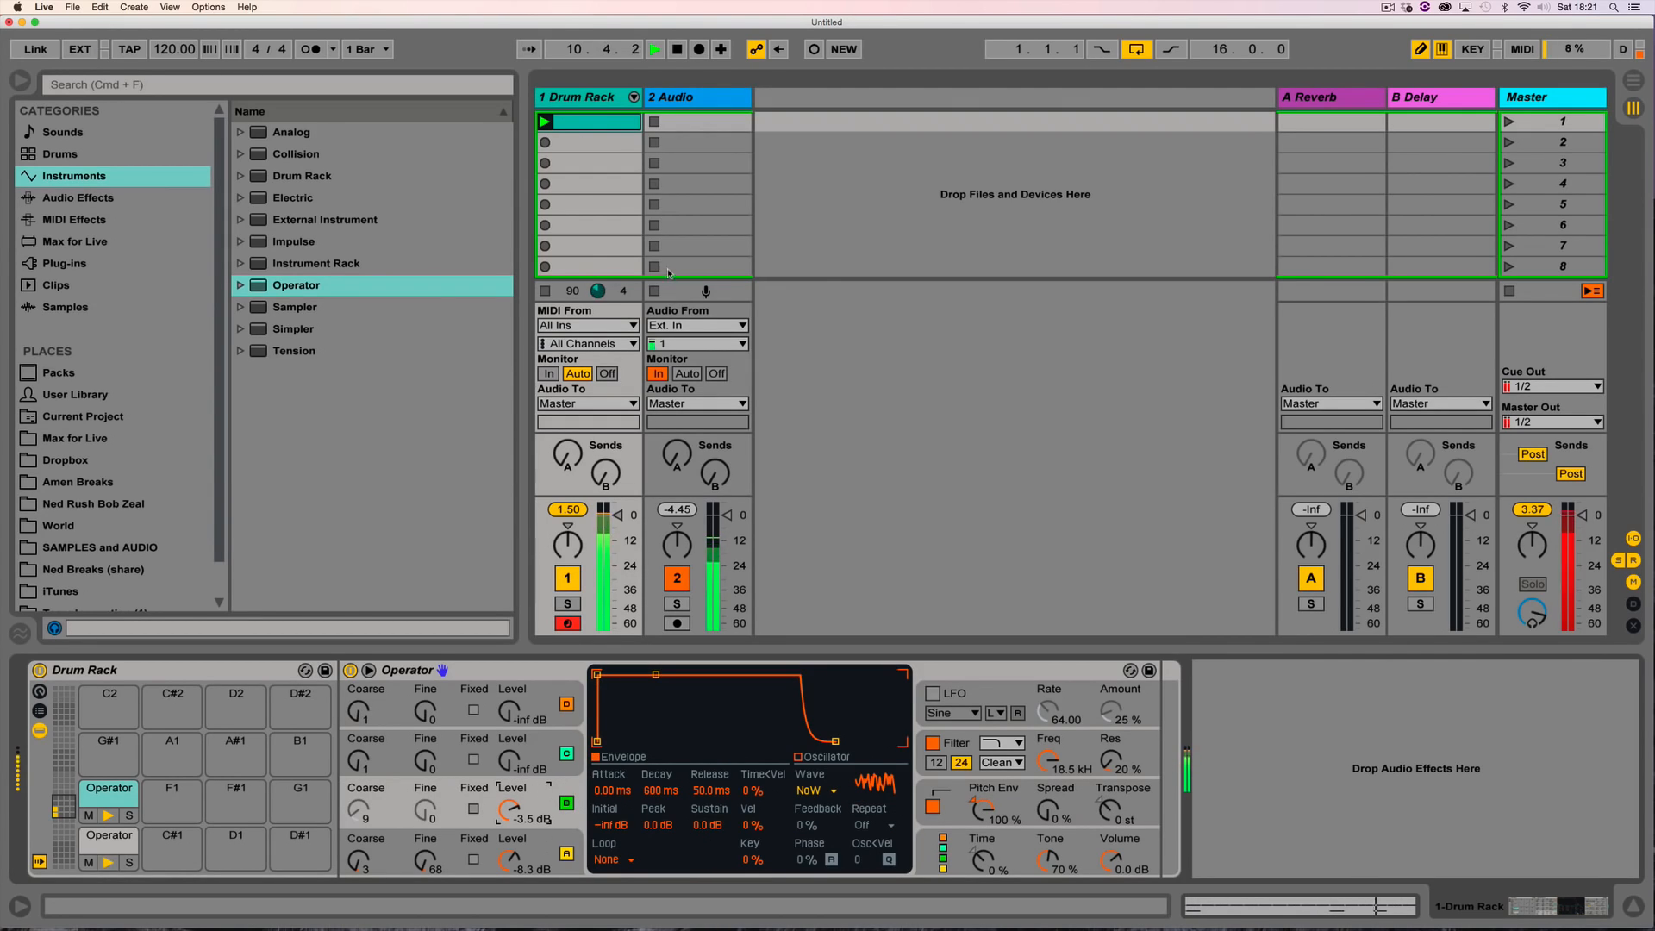
Step: Draw varied velocities for the E1 sixteenth notes in the clip, accenting the notes at 1.1.3, 1.3.3 and 1.4.2
left_click(599, 120)
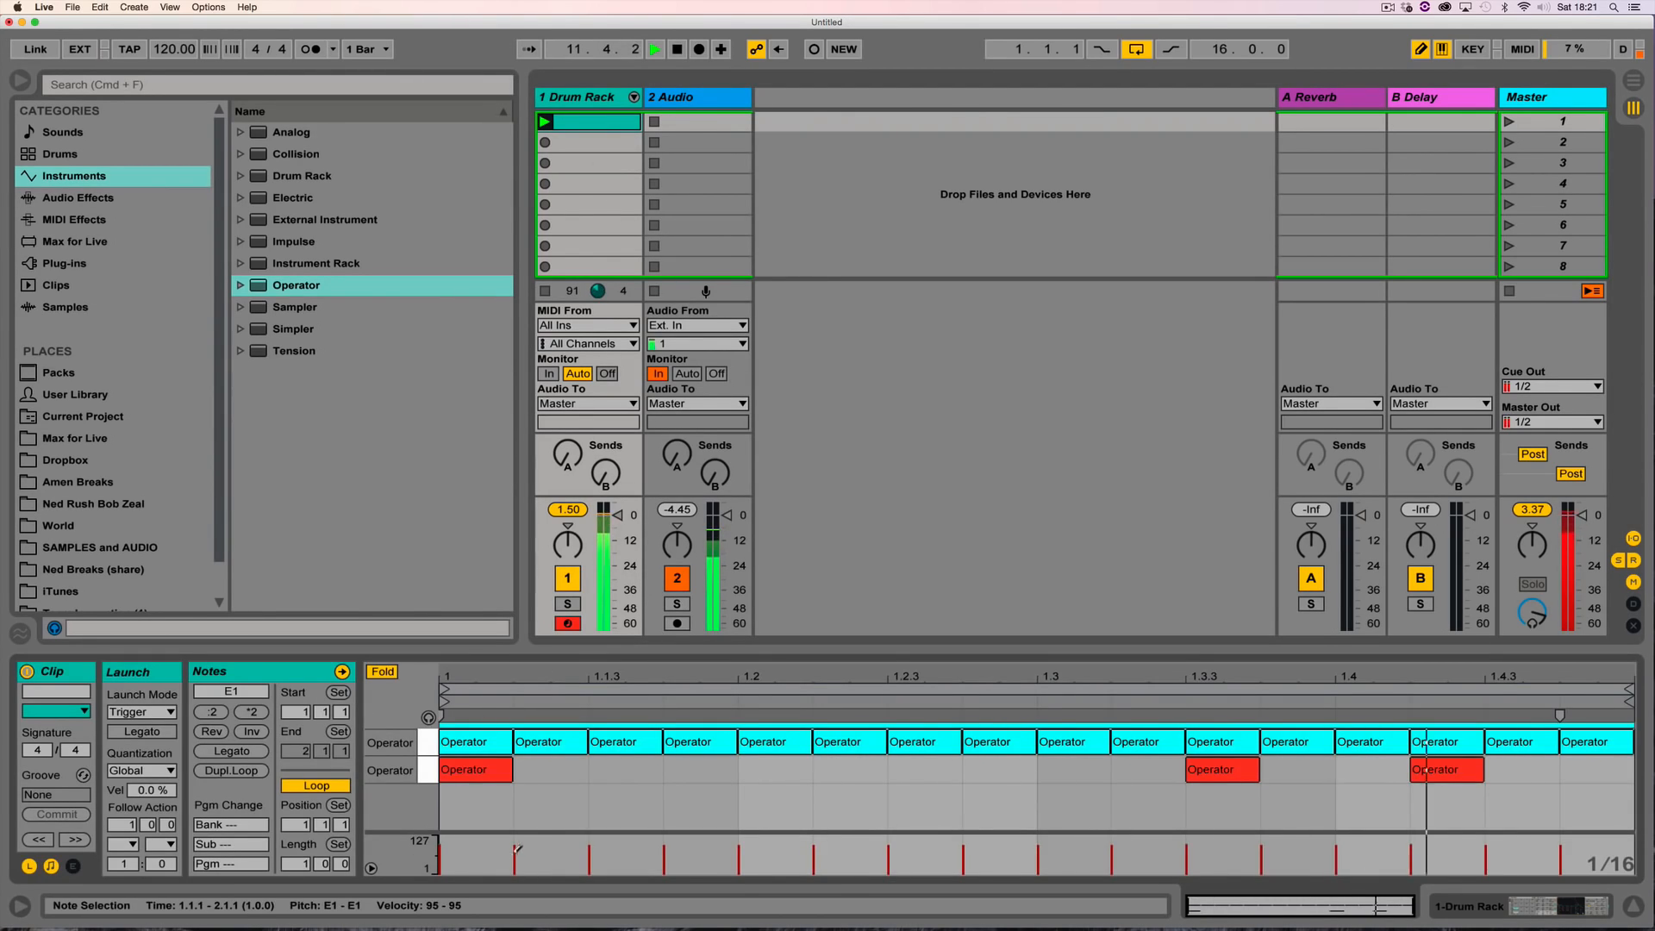
left_click_drag(564, 863, 981, 860)
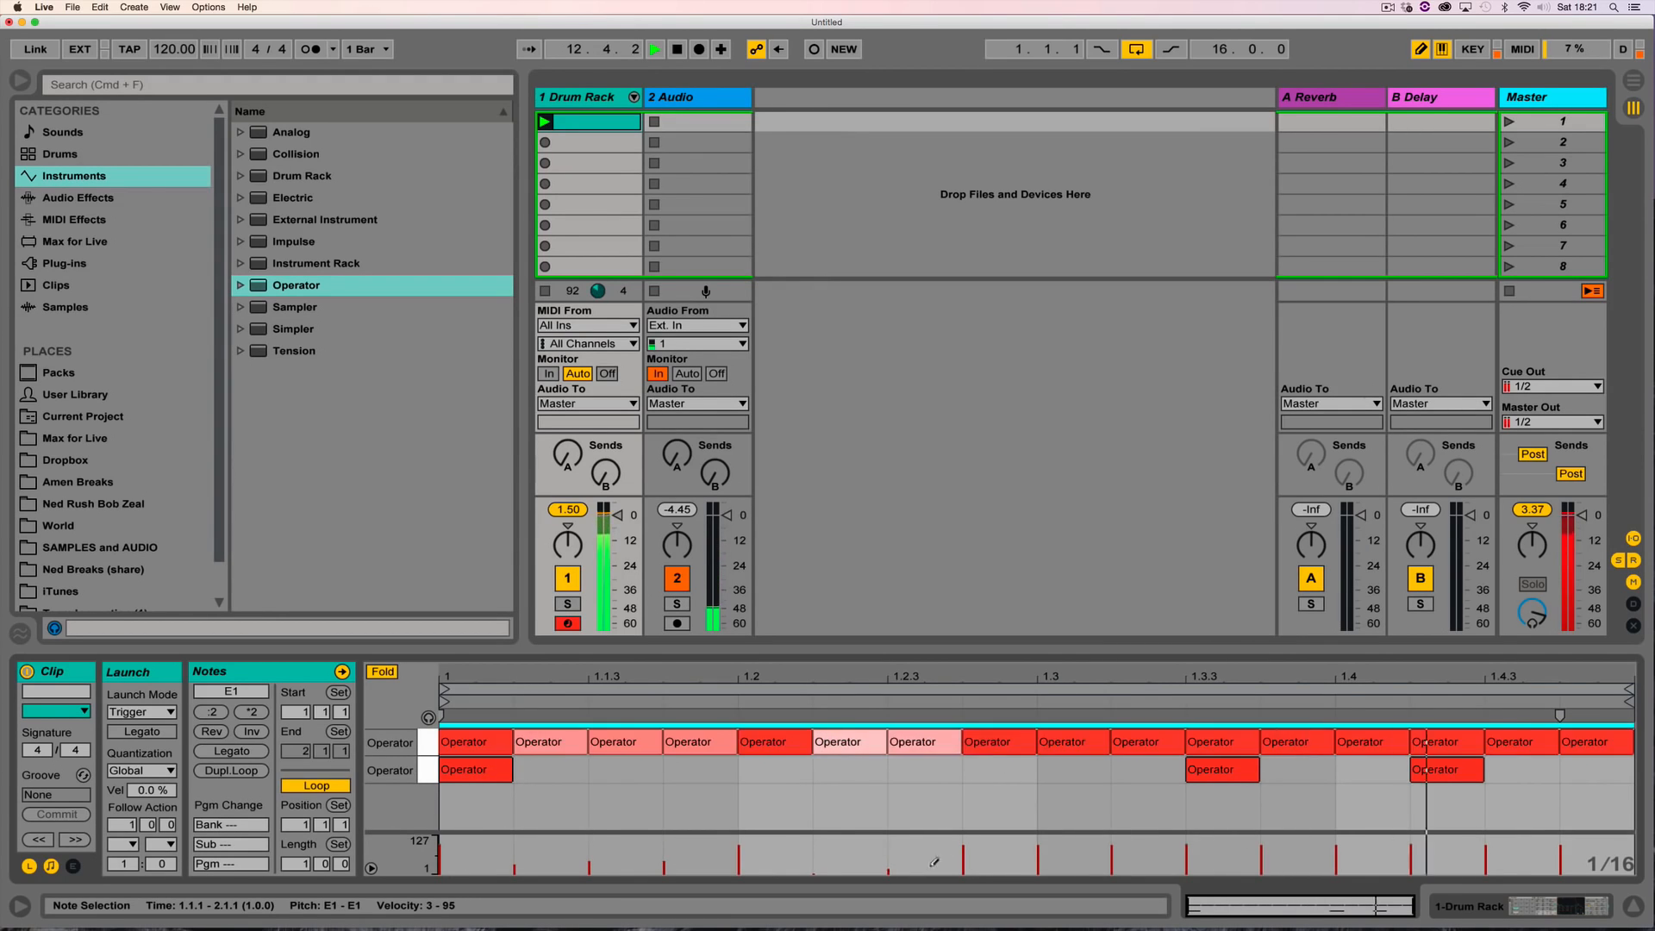
left_click_drag(593, 849, 589, 835)
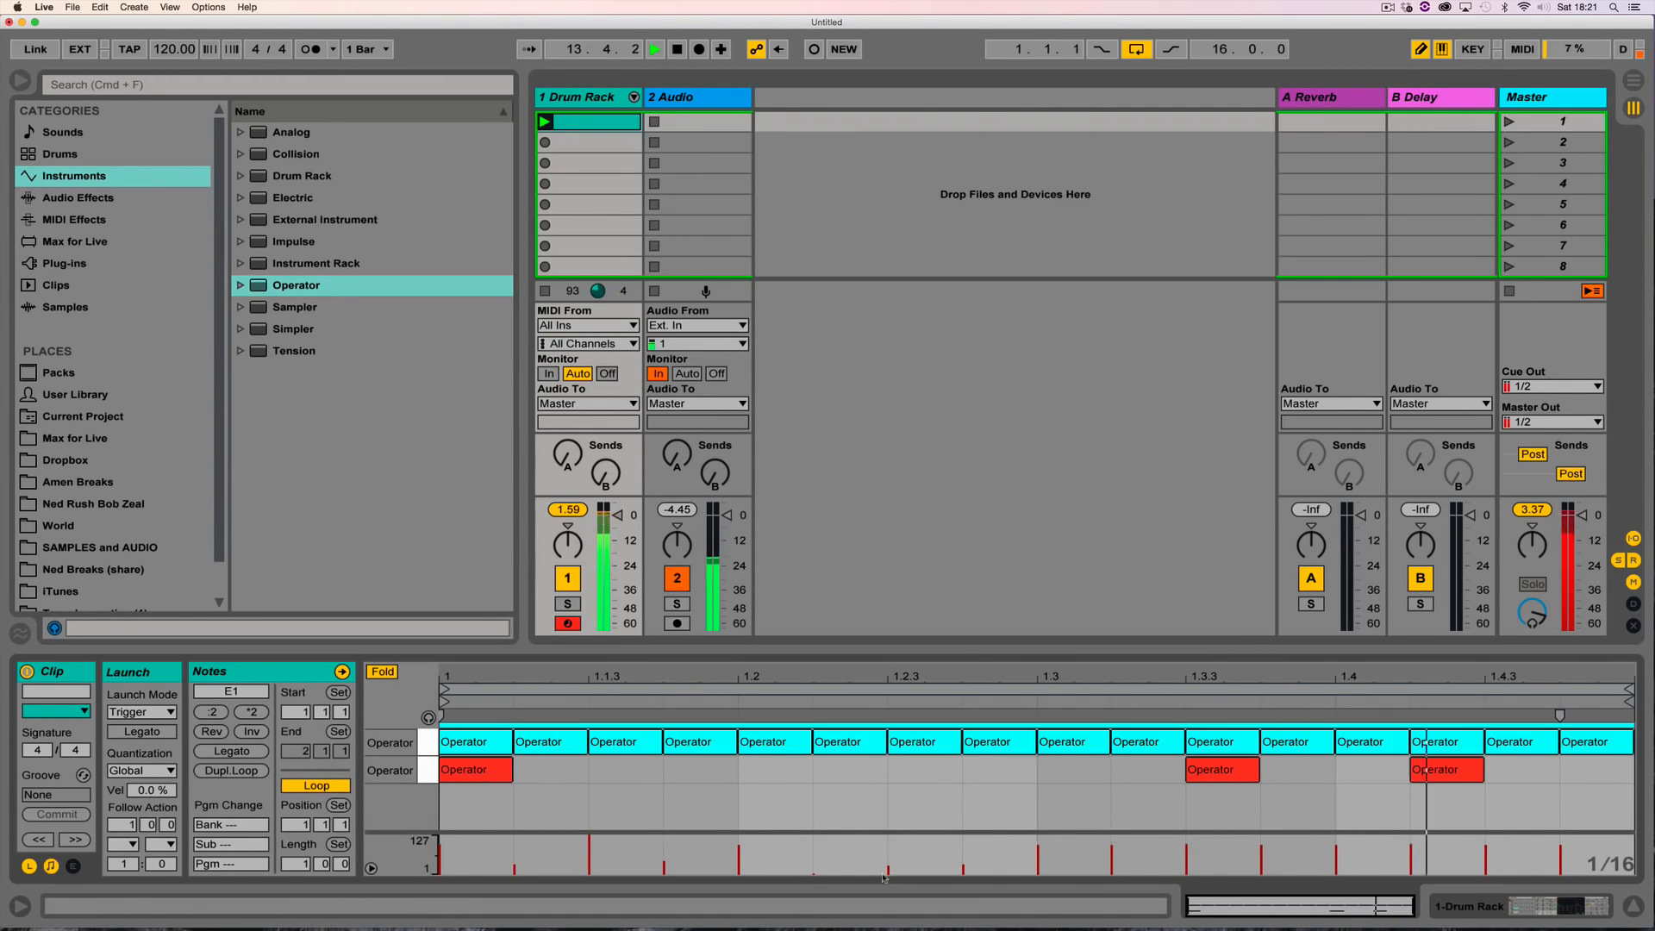
mouse_move(440, 860)
left_mouse_down()
mouse_move(1587, 862)
mouse_move(608, 869)
mouse_move(590, 834)
mouse_move(468, 865)
mouse_move(816, 873)
left_mouse_up()
left_click_drag(1195, 854, 1198, 830)
left_click_drag(1421, 850, 1418, 837)
Step: Raise the velocity sensitivity of oscillator A's level in the E1 Operator
left_click(1478, 901)
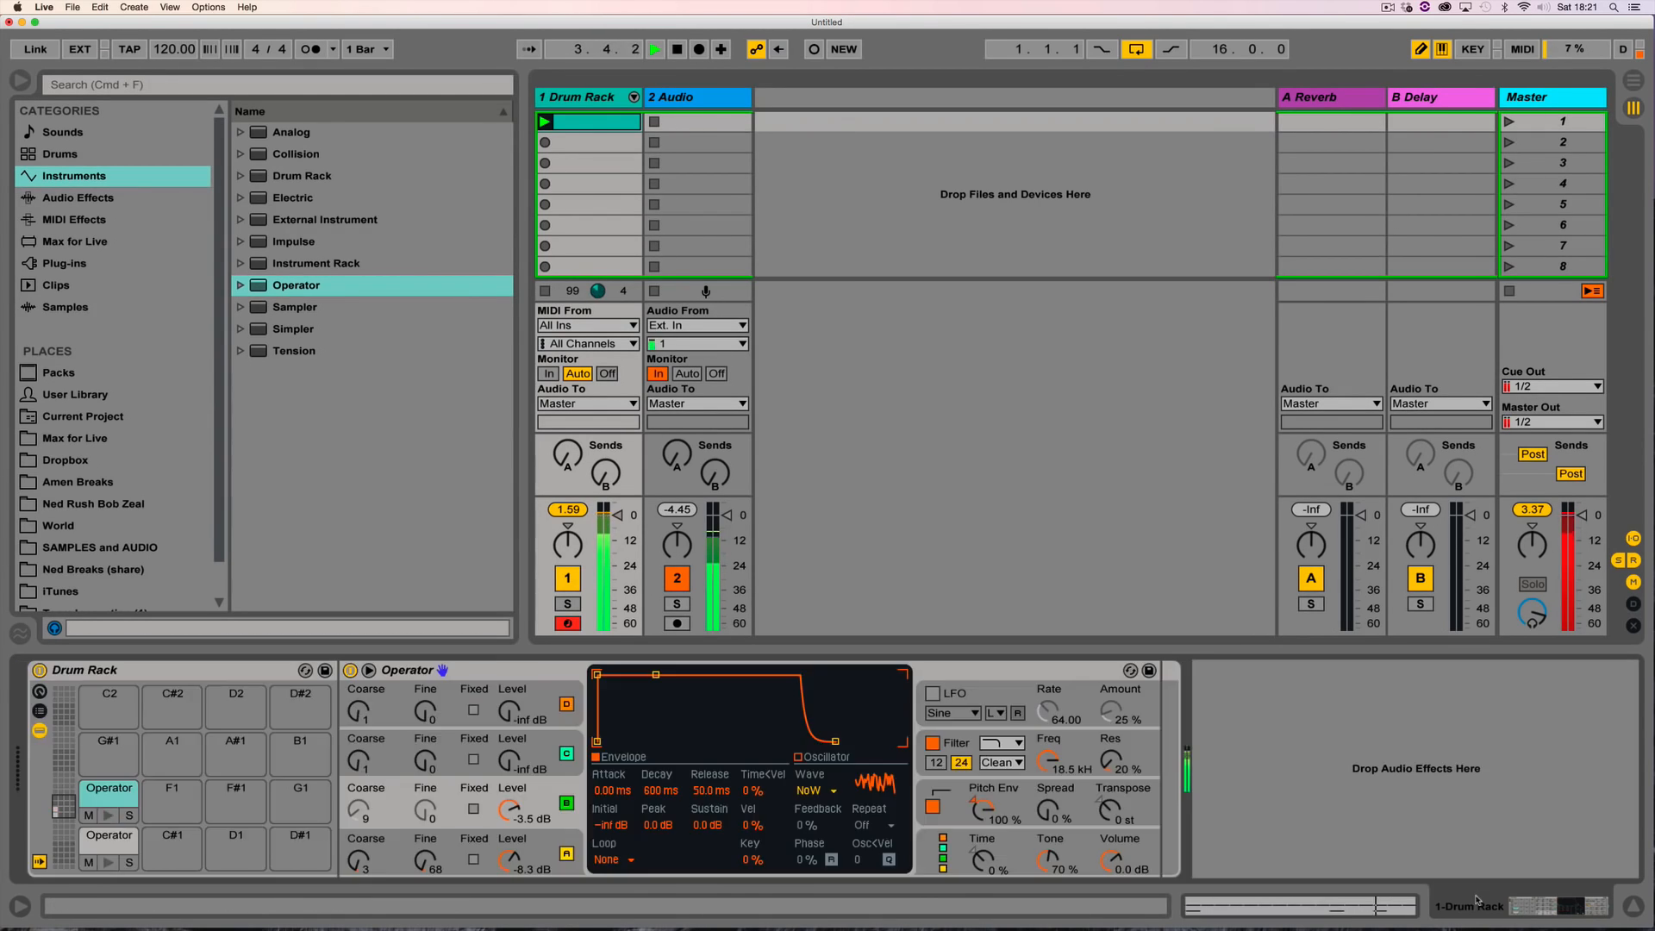
left_click(527, 859)
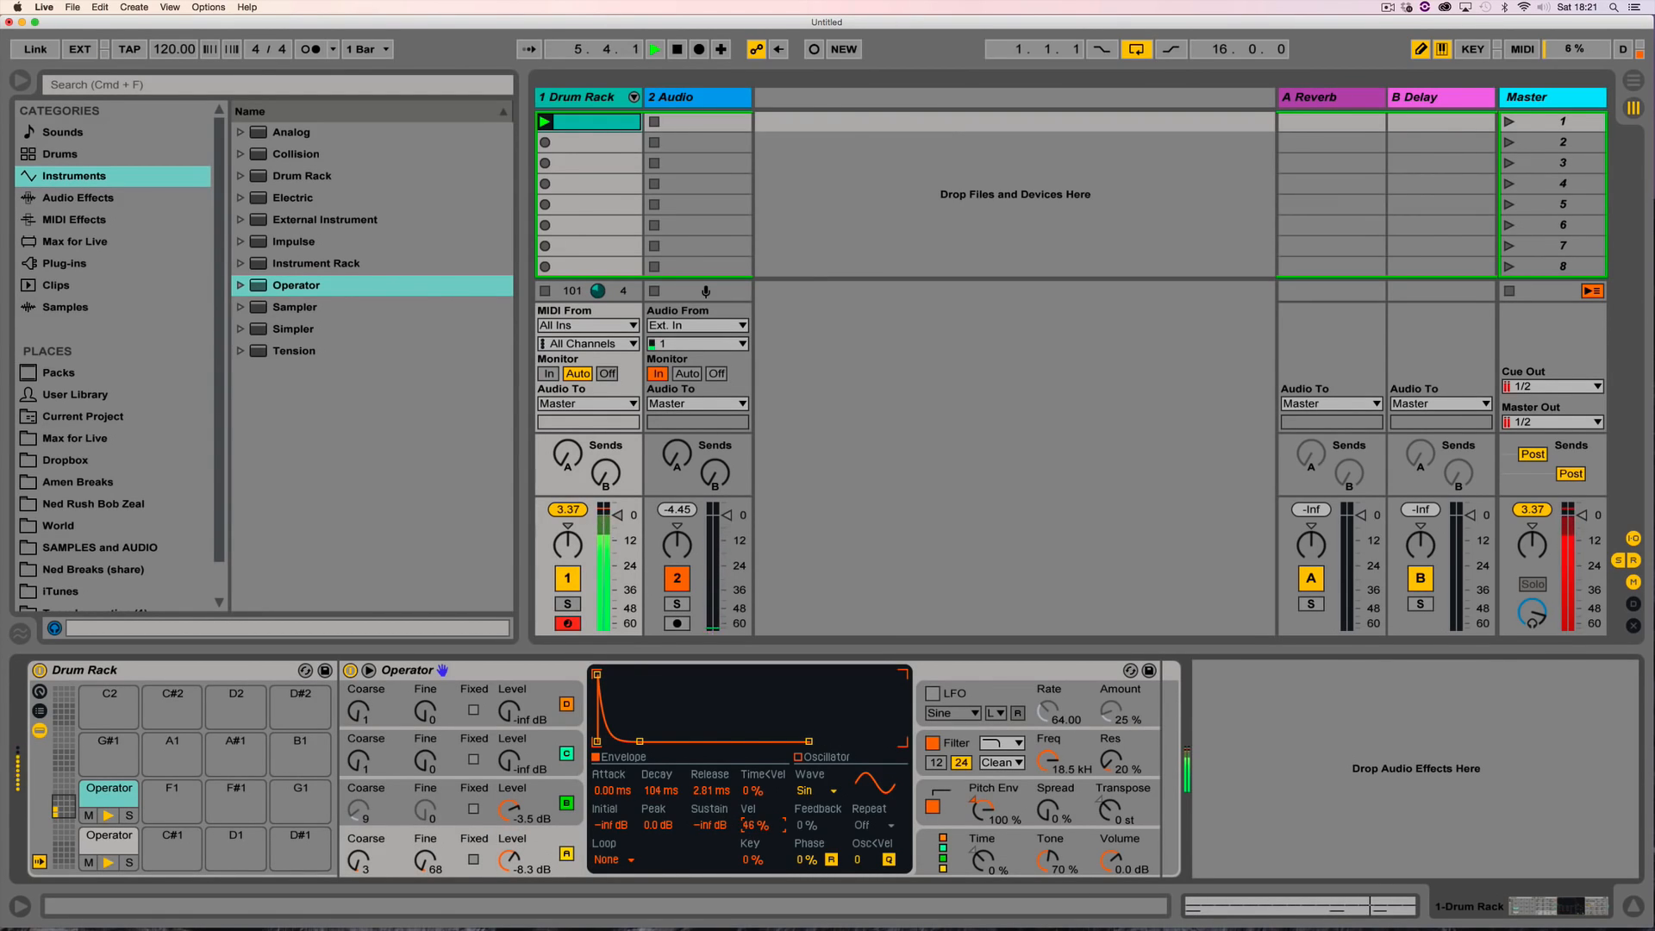
Step: Adjust velocity response in the E1 Operator: the pitch envelope's time-to-velocity amount, and 14% on oscillator B's level
left_click_drag(756, 825, 756, 824)
left_click(526, 789)
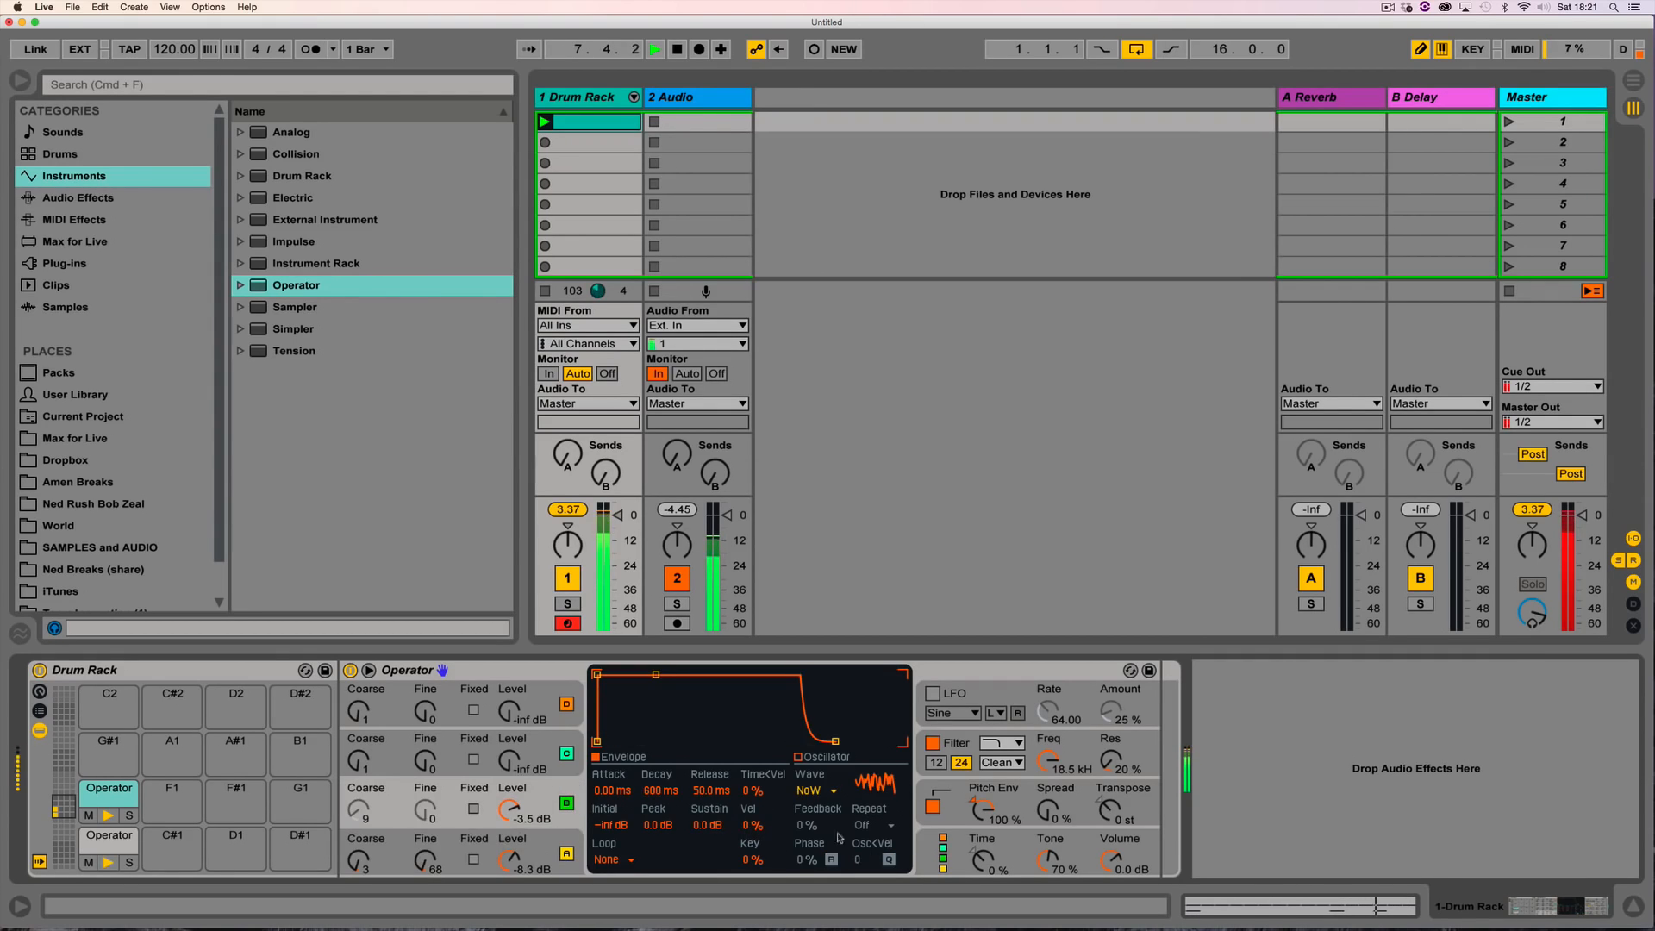
left_click(1041, 787)
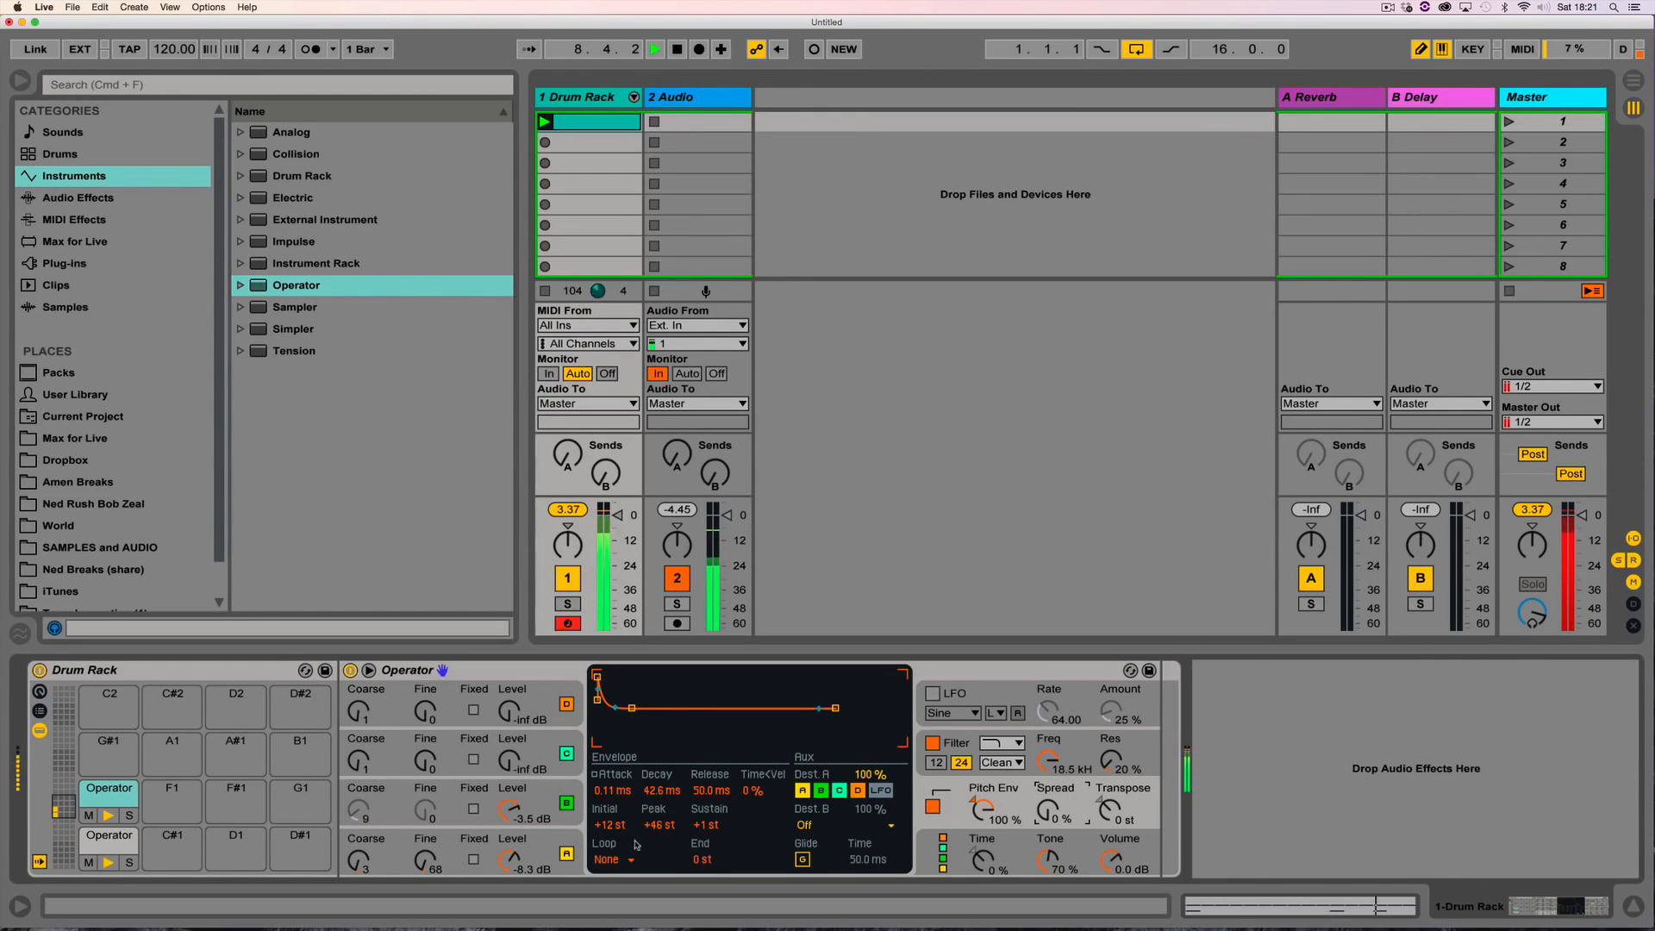
mouse_move(760, 791)
left_mouse_down()
mouse_move(759, 763)
mouse_move(759, 802)
left_mouse_up()
left_click(548, 788)
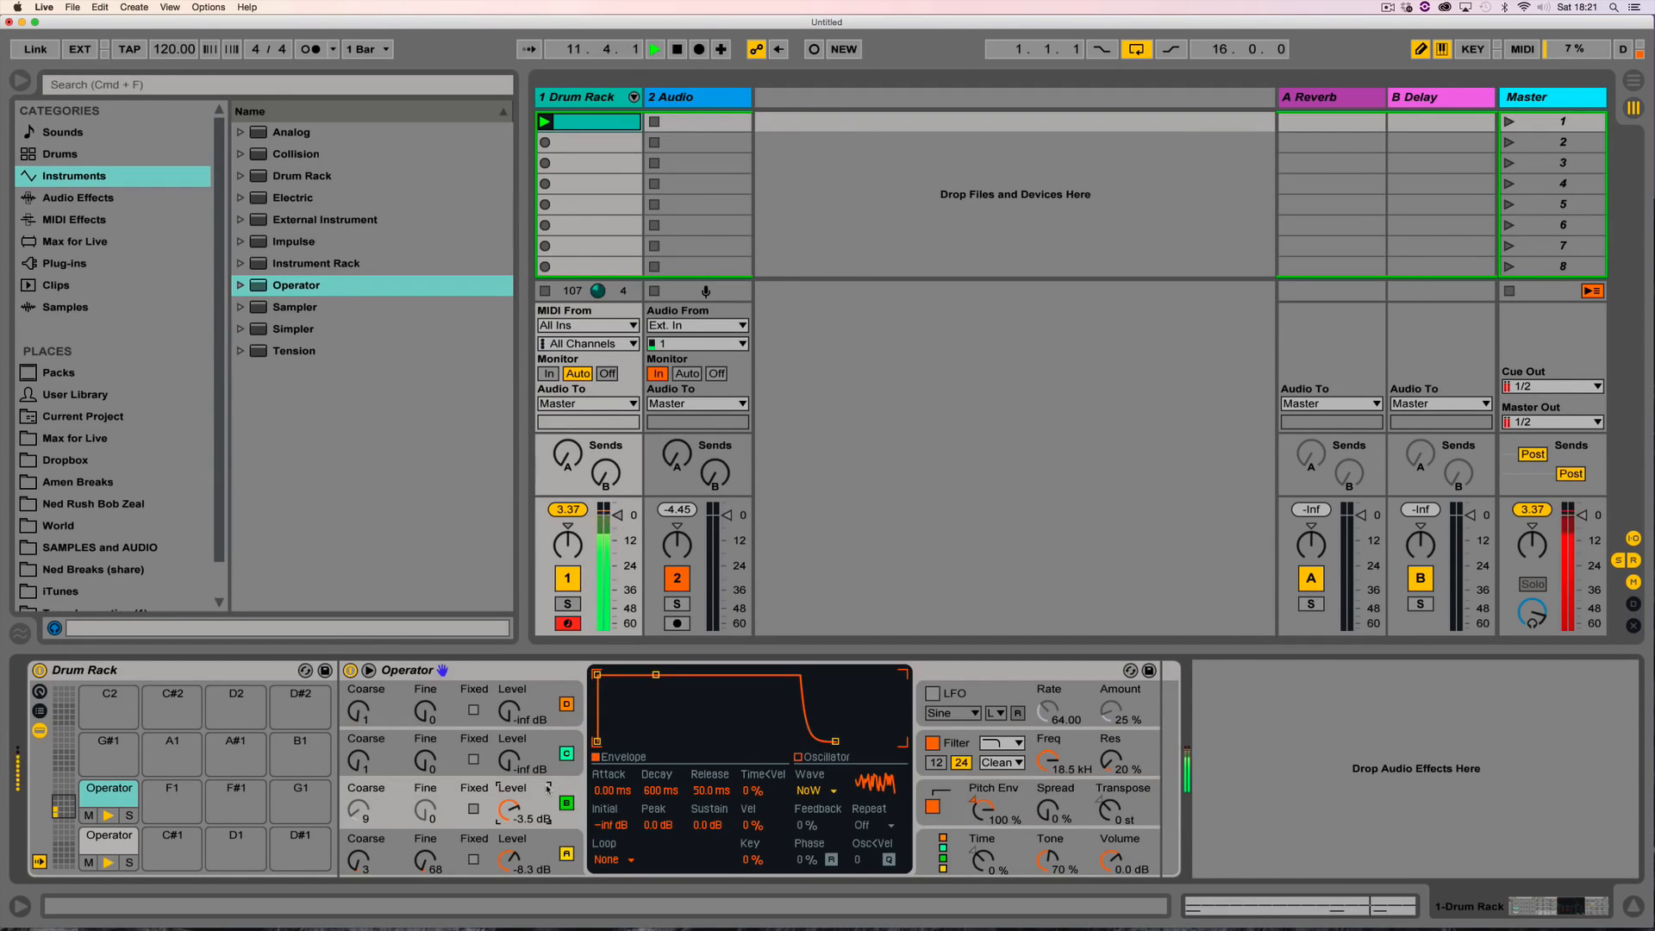
mouse_move(753, 824)
left_mouse_down()
mouse_move(753, 802)
mouse_move(752, 834)
left_mouse_up()
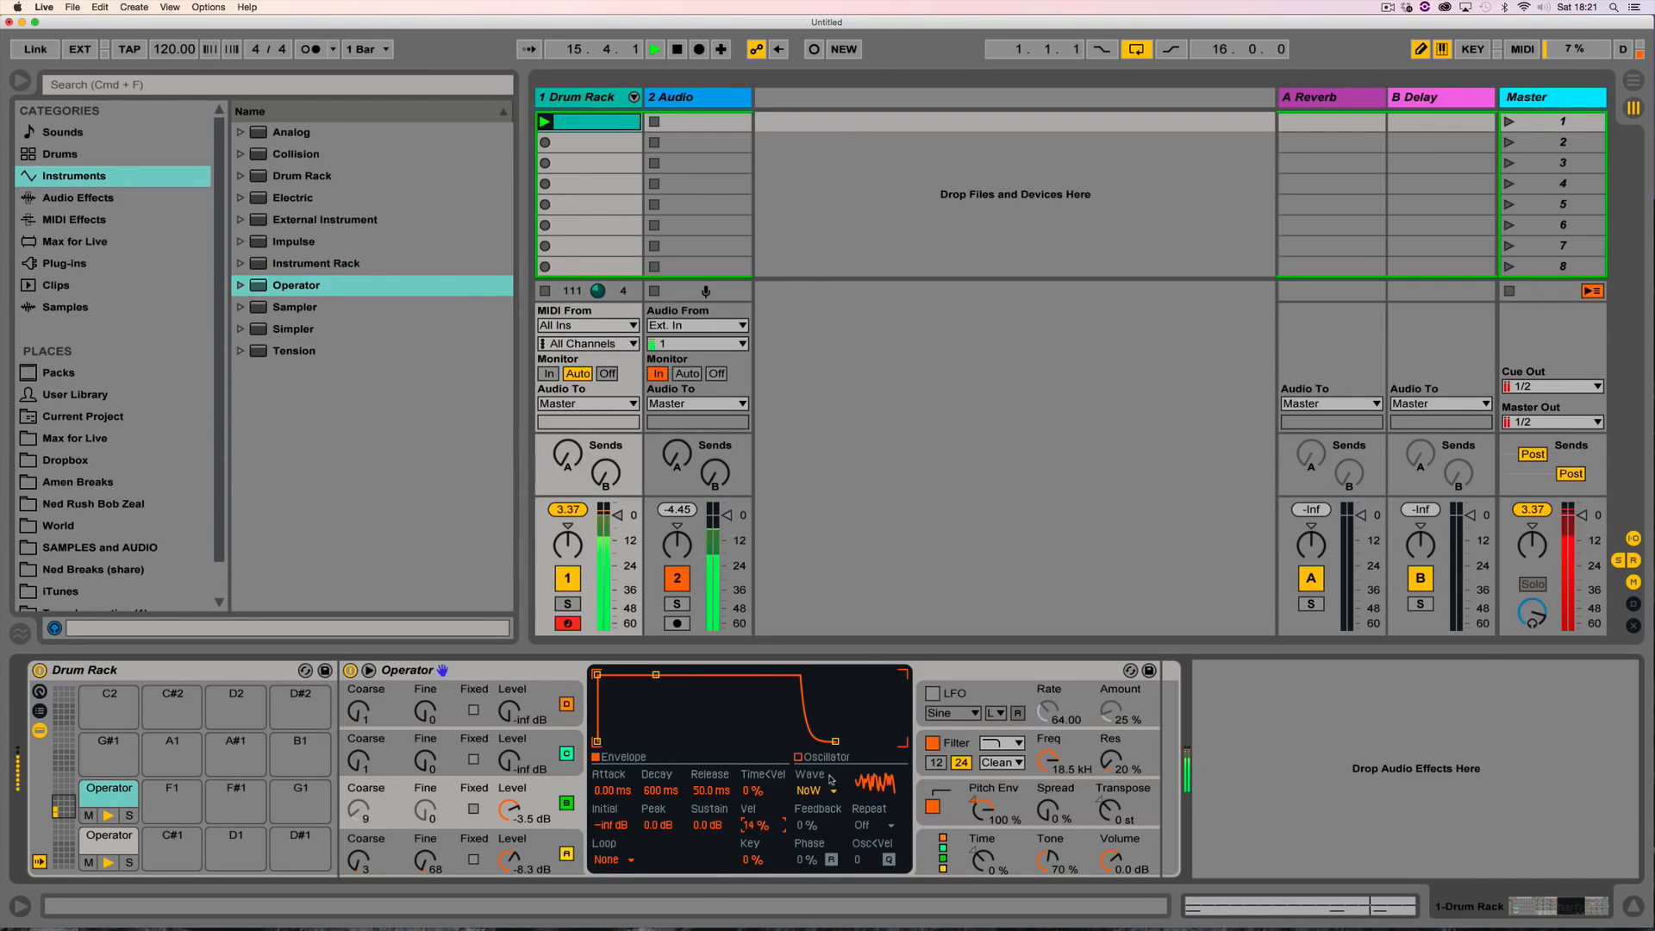
Step: Change the E1 Operator's filter to high-pass and set its frequency to about 2.07 kHz
left_click(953, 738)
left_click(1001, 742)
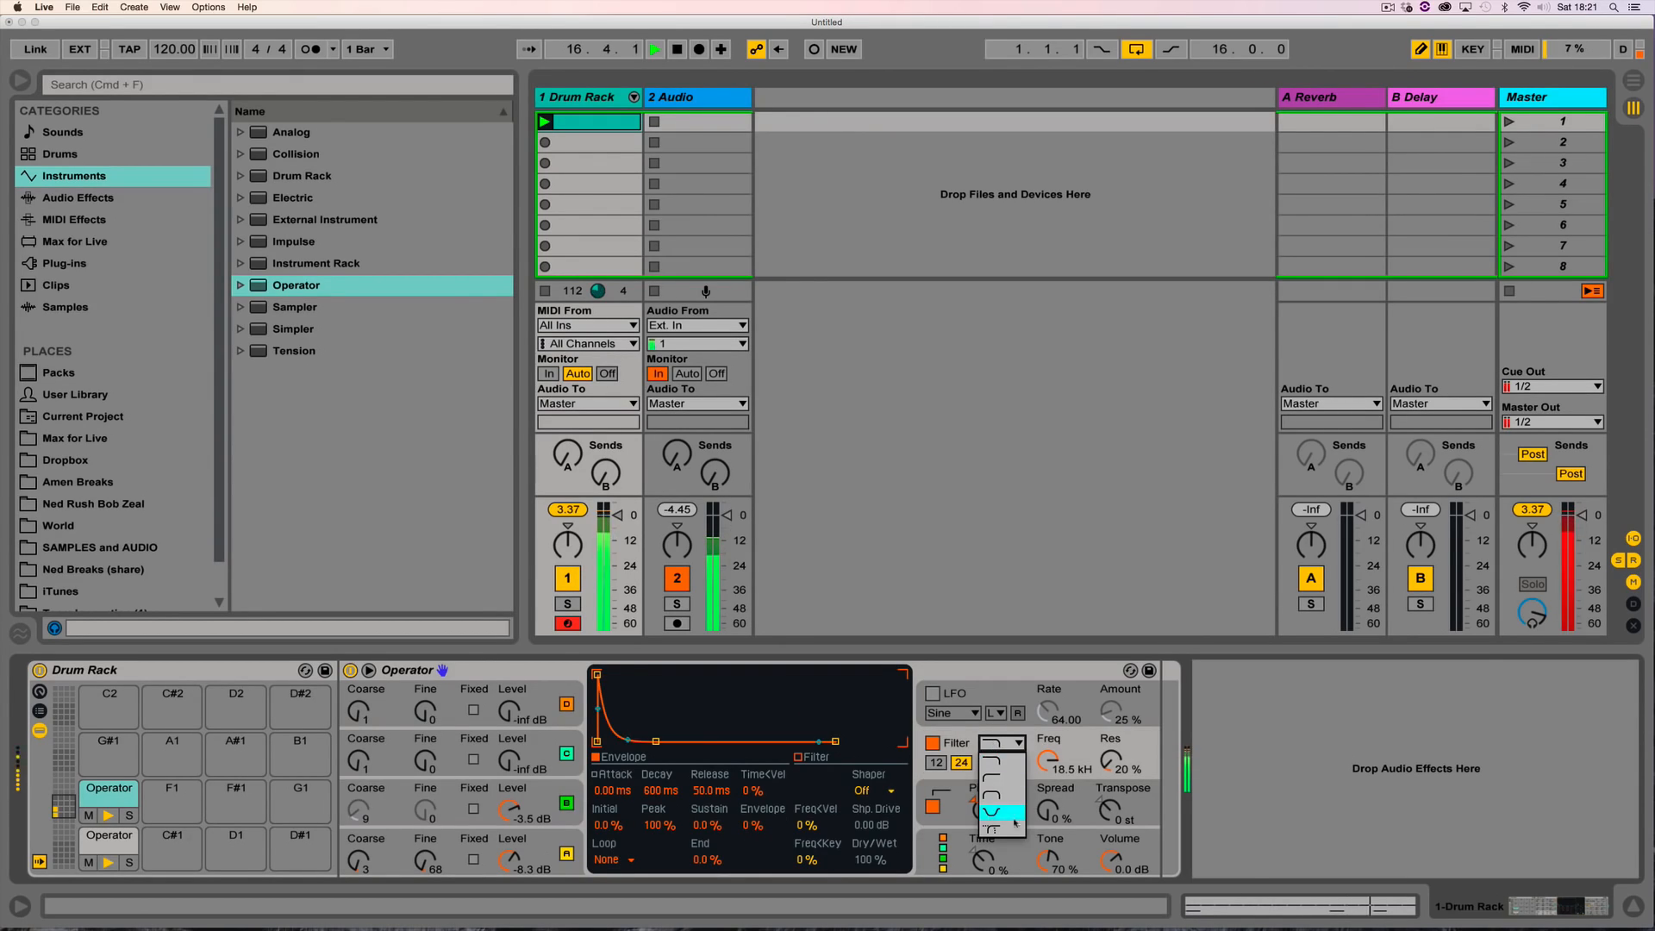
left_click(991, 782)
left_click_drag(1055, 768, 1054, 823)
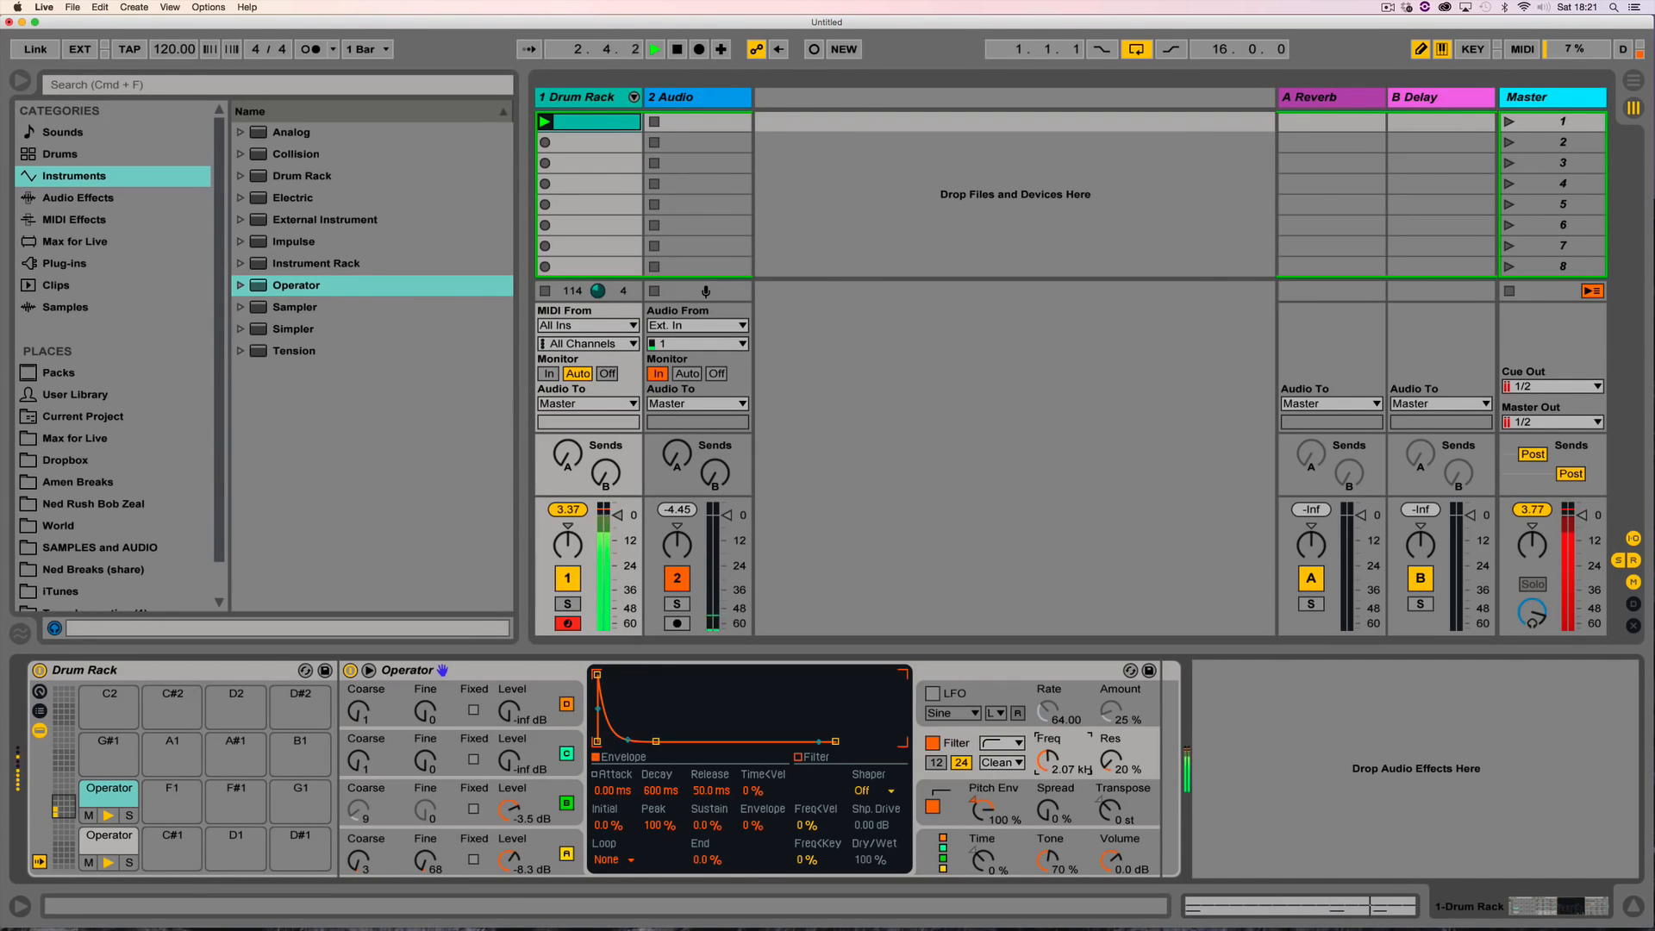
Step: Add a Limiter audio effect to the Master track
left_click(1549, 96)
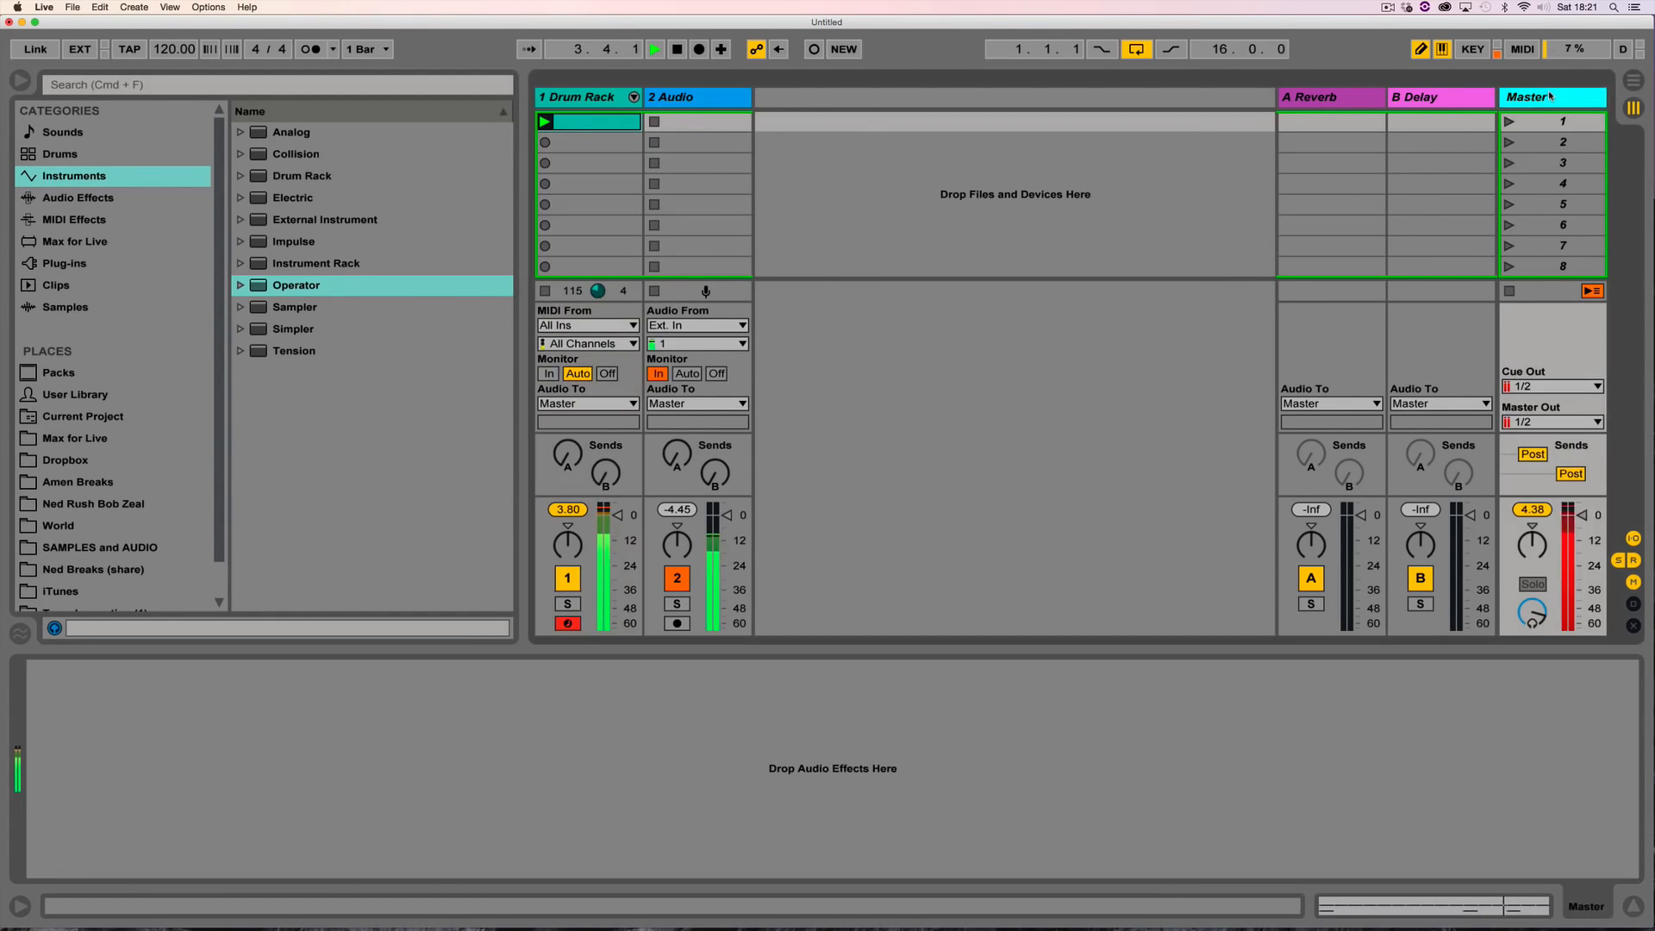
left_click(48, 200)
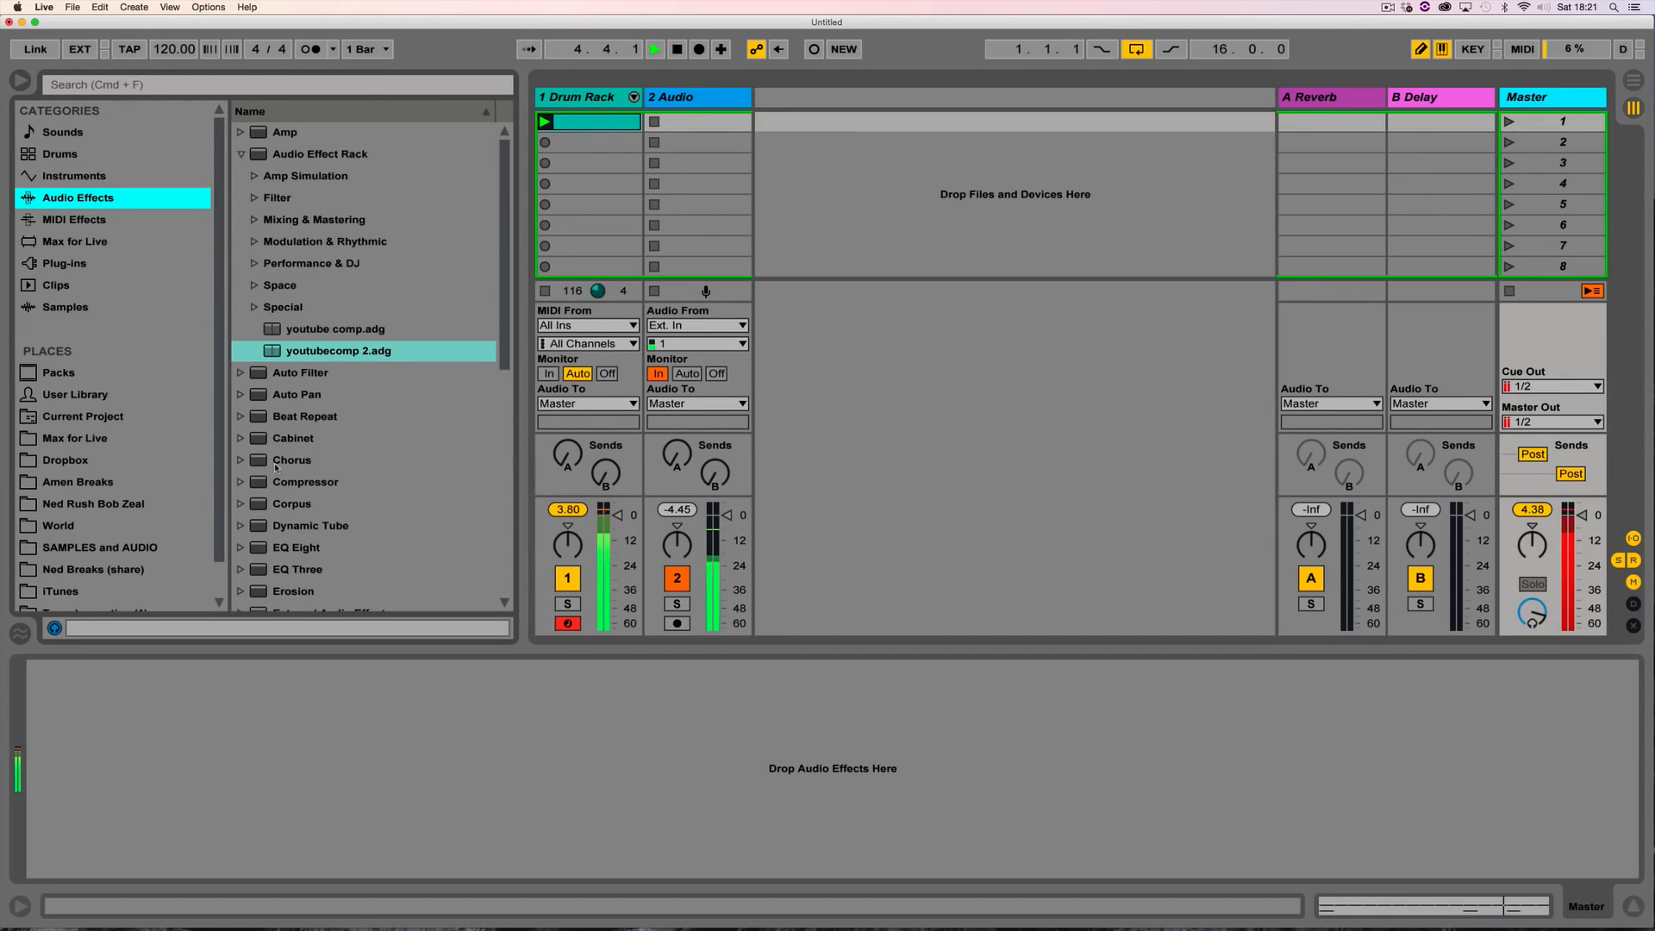
scroll(267, 466, "down", 5)
left_click_drag(269, 376, 328, 732)
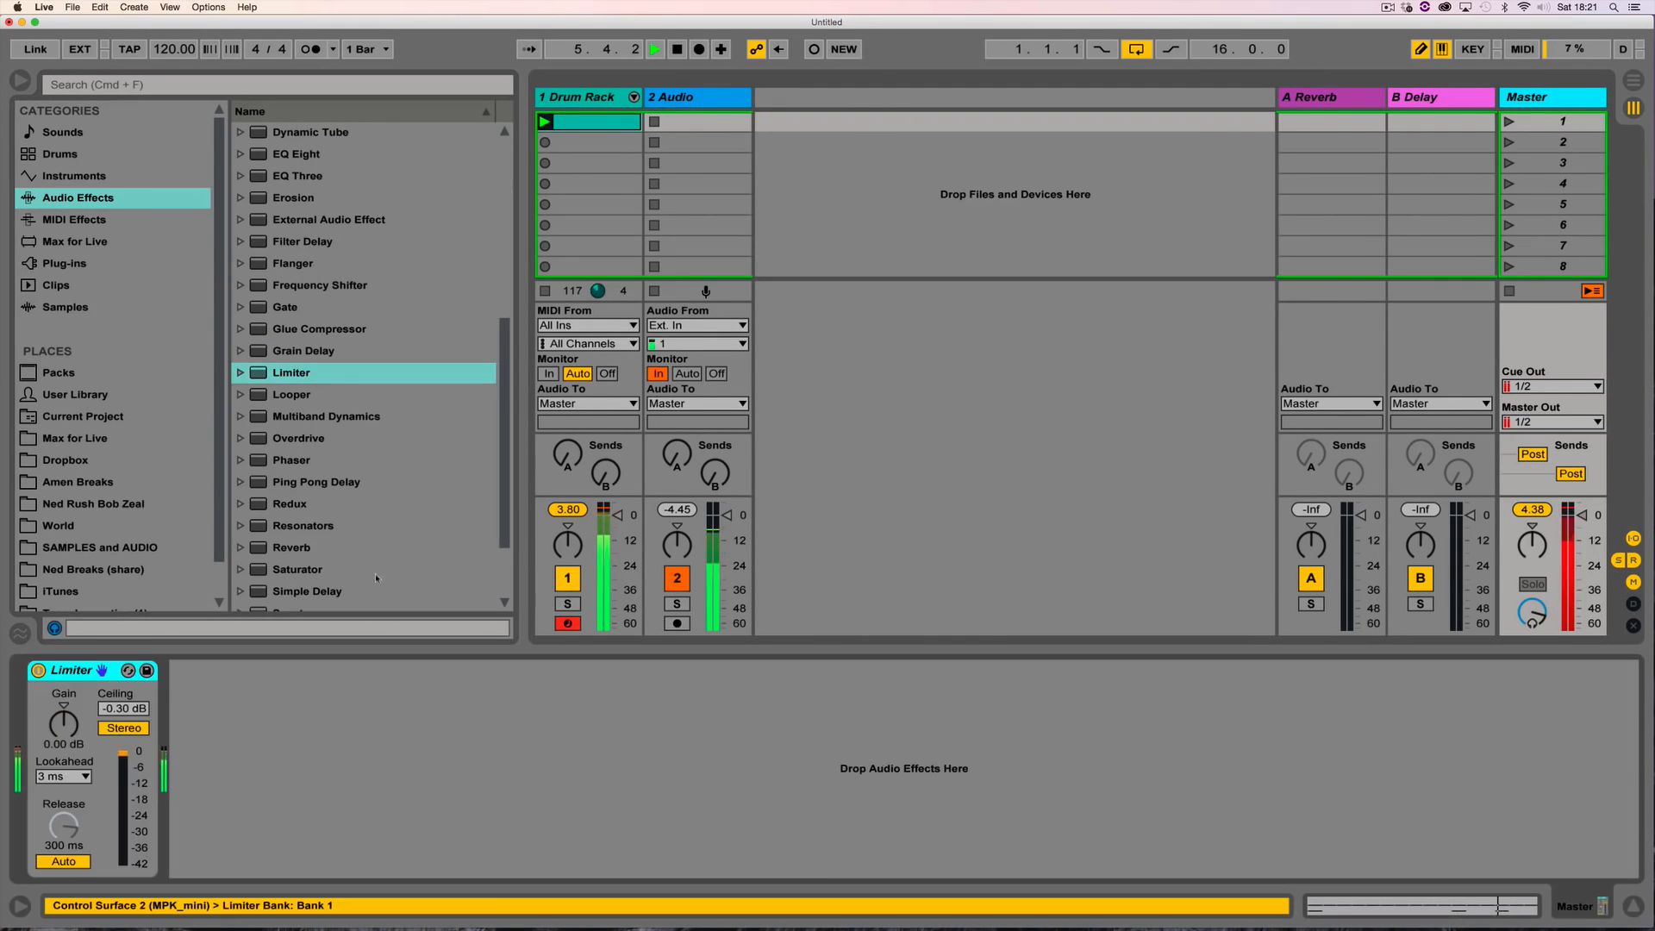
Step: Return to the Drum Rack track and load a new Operator onto the C#1 pad
left_click(583, 117)
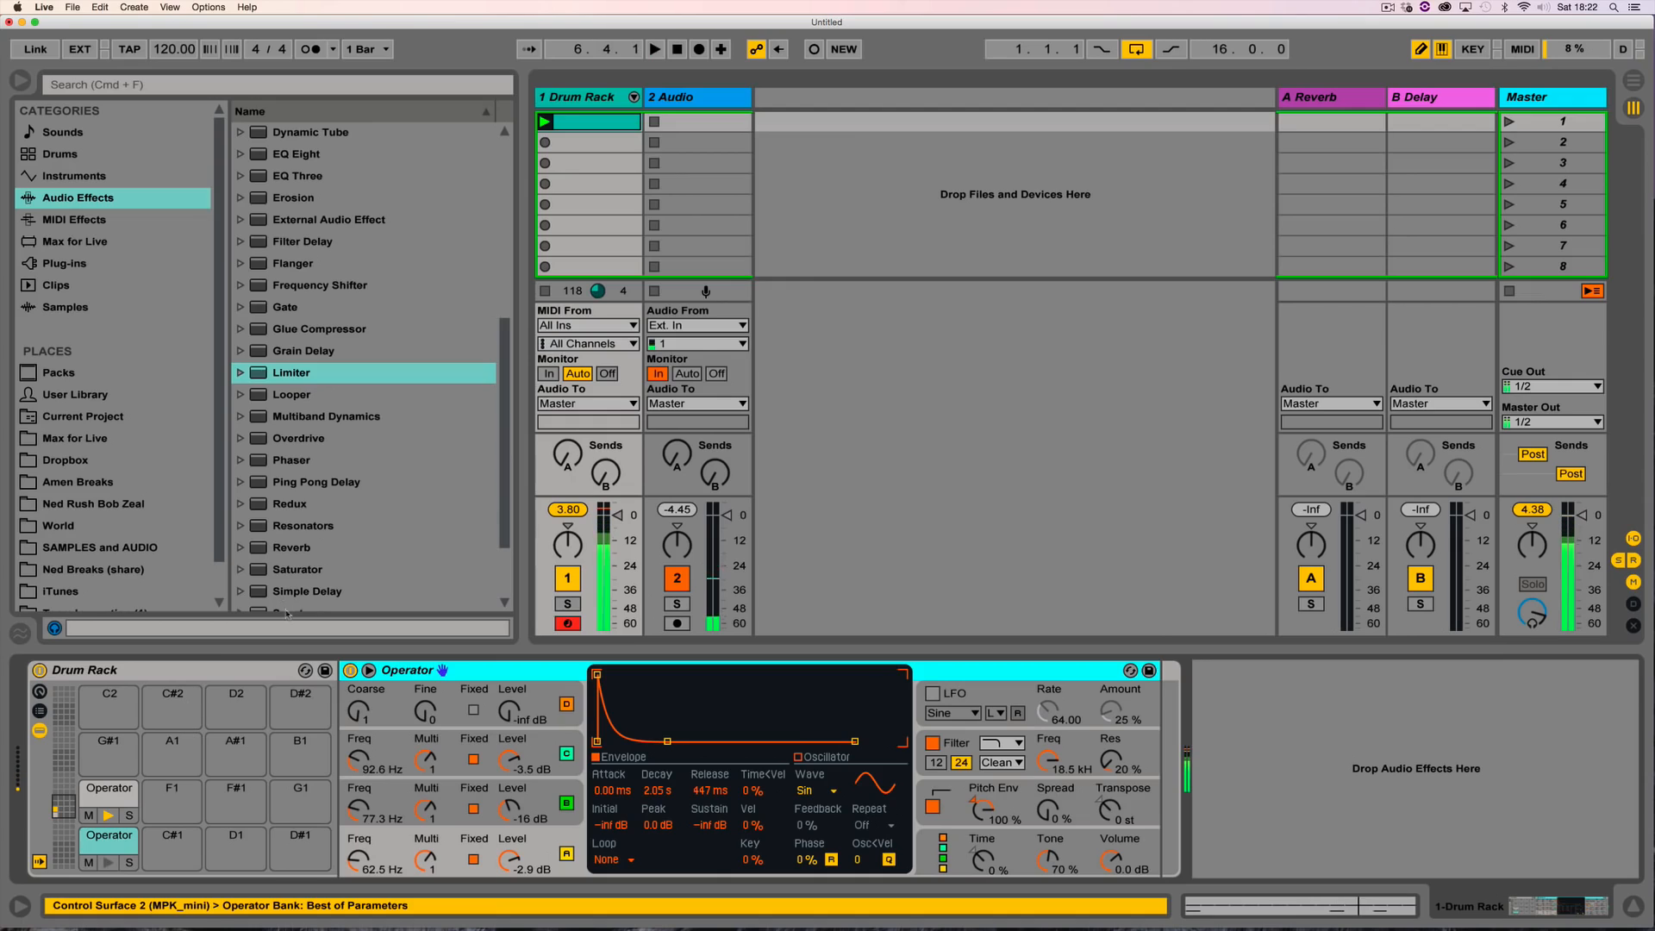
scroll(497, 338, "up", 10)
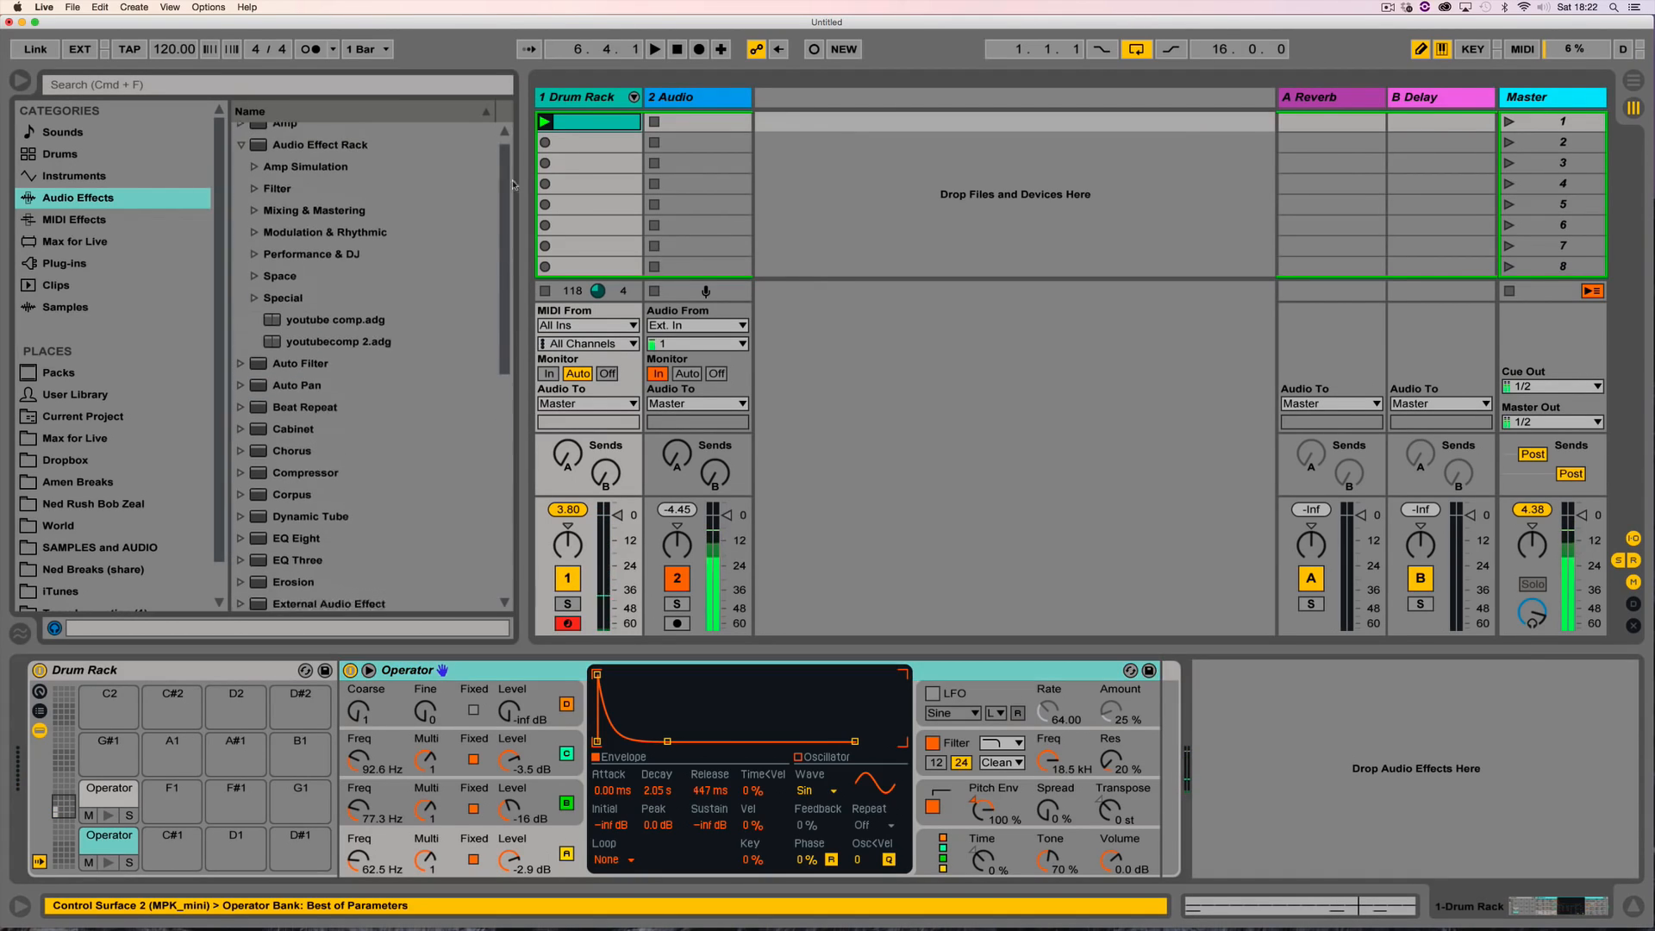
left_click(50, 177)
left_click_drag(258, 288, 174, 849)
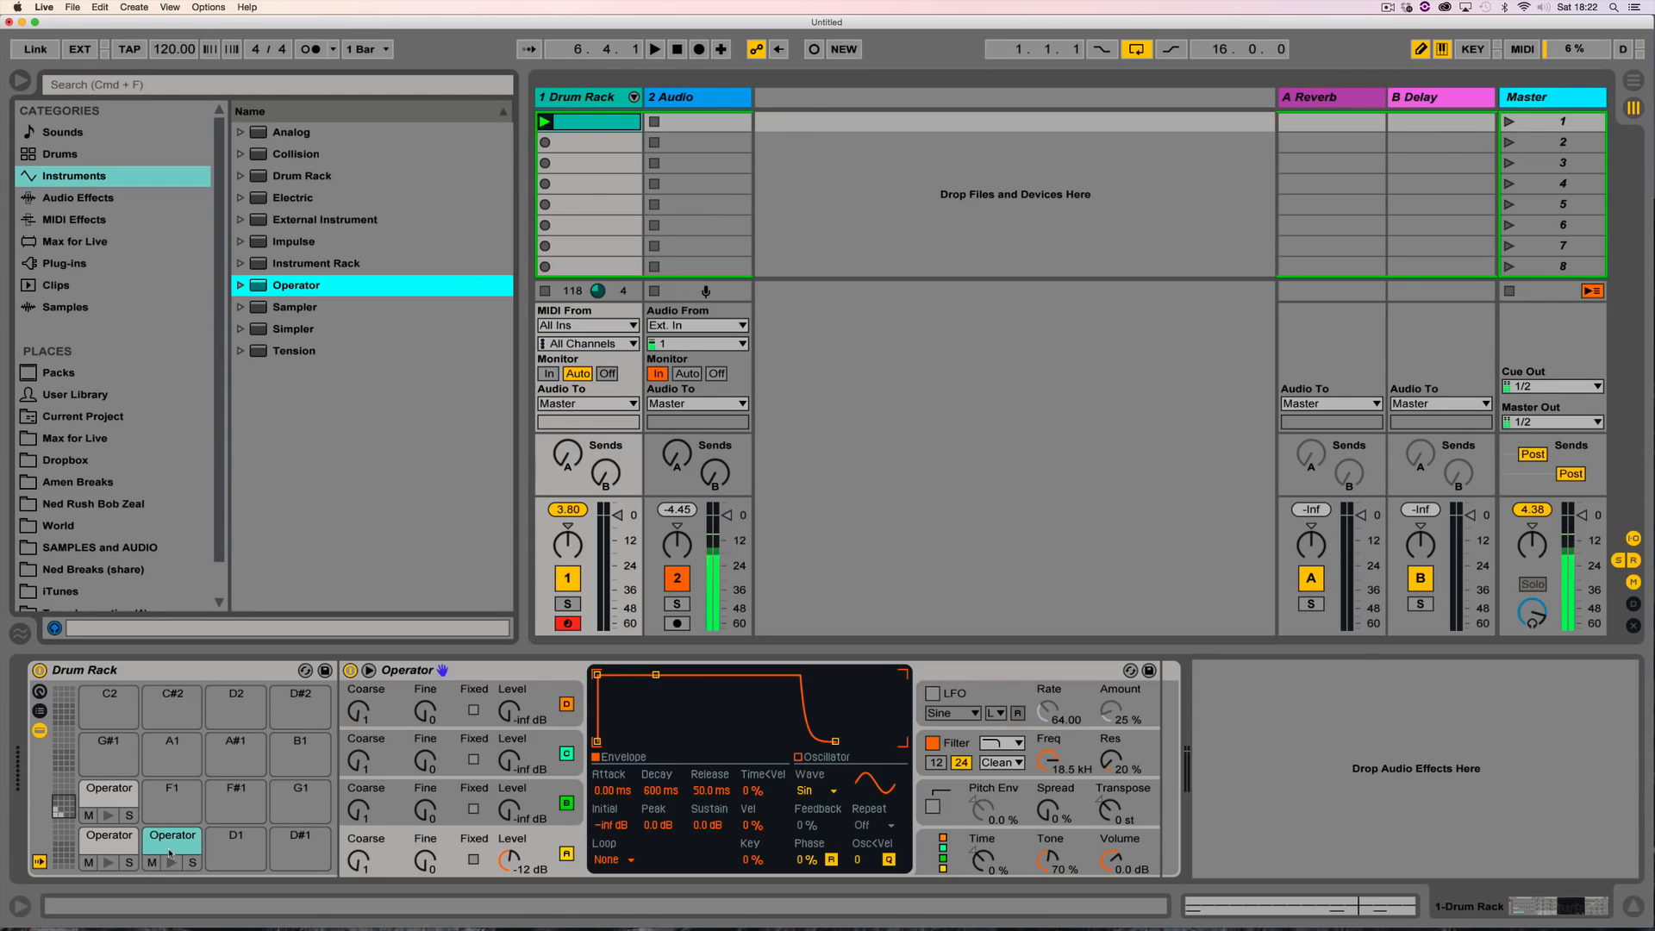
Step: Add C#1 notes at 1.2 and 1.4 in the Drum Rack clip and return to the device view
double_click(578, 124)
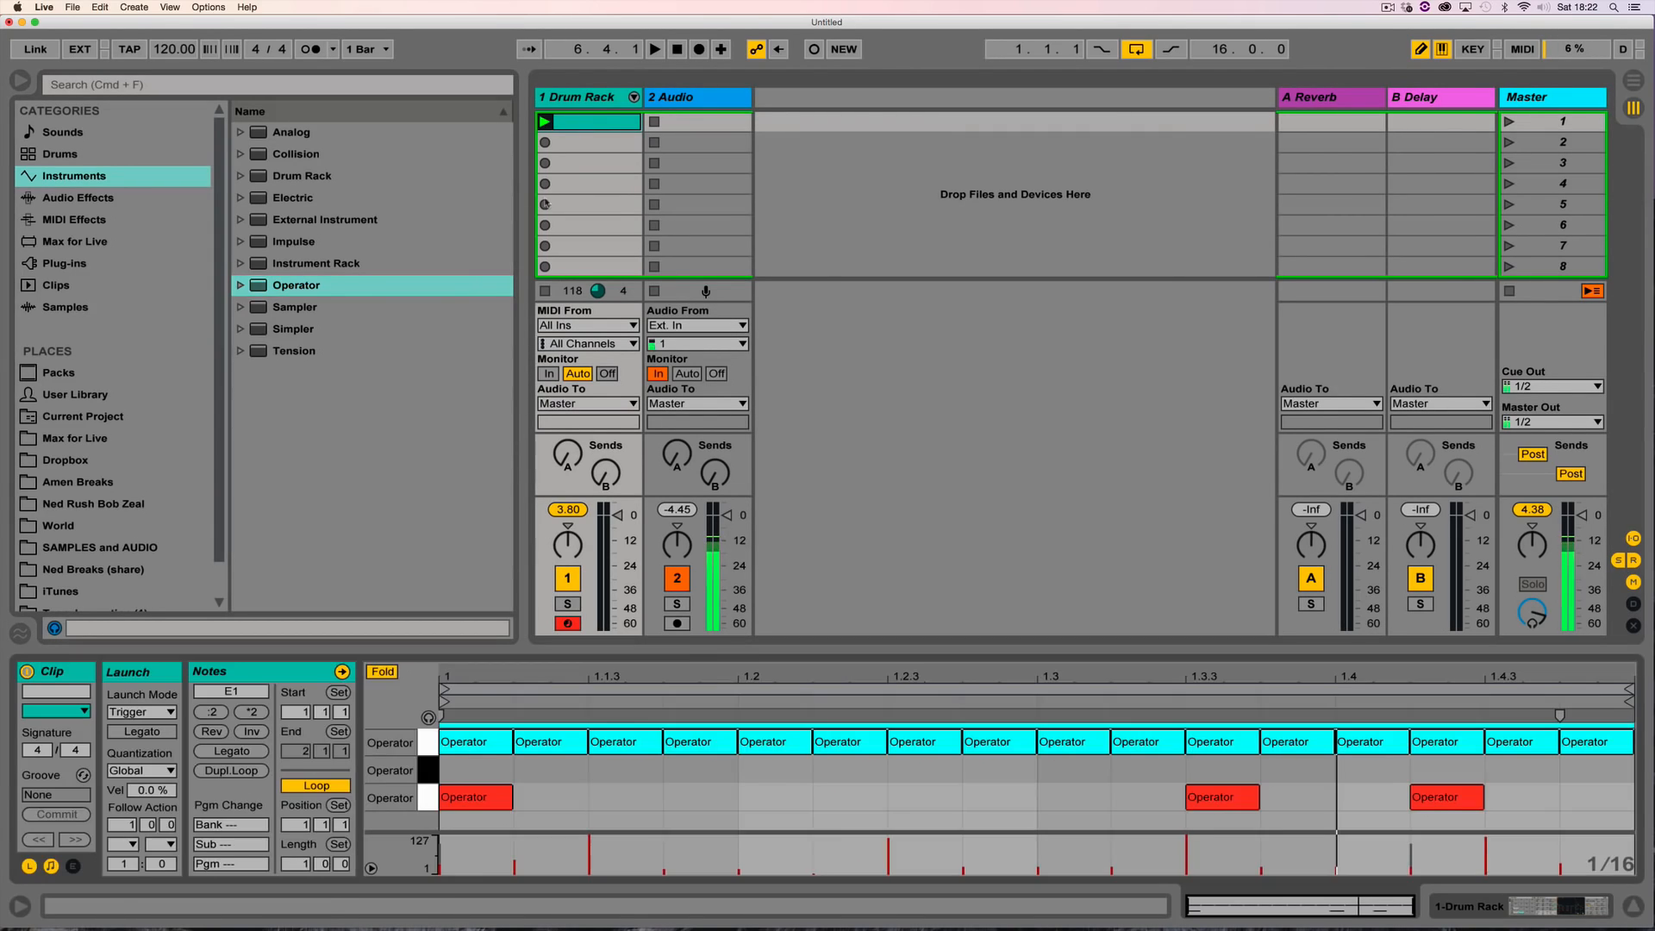
left_click(777, 761)
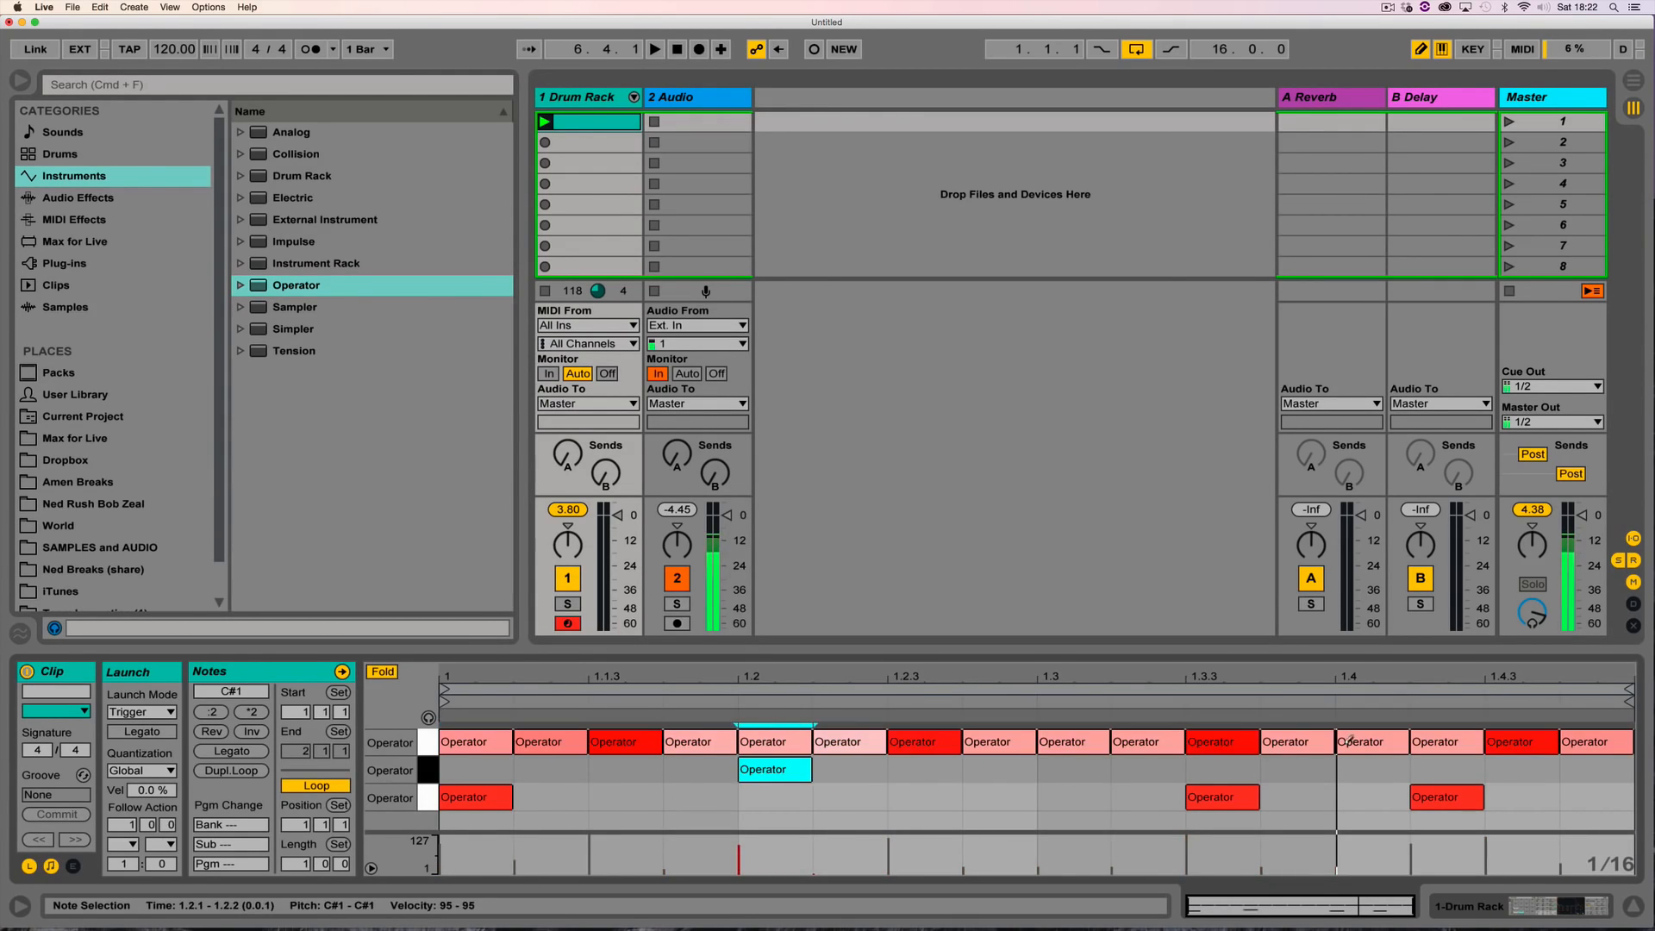
left_click(1354, 764)
left_click_drag(1351, 682, 1351, 742)
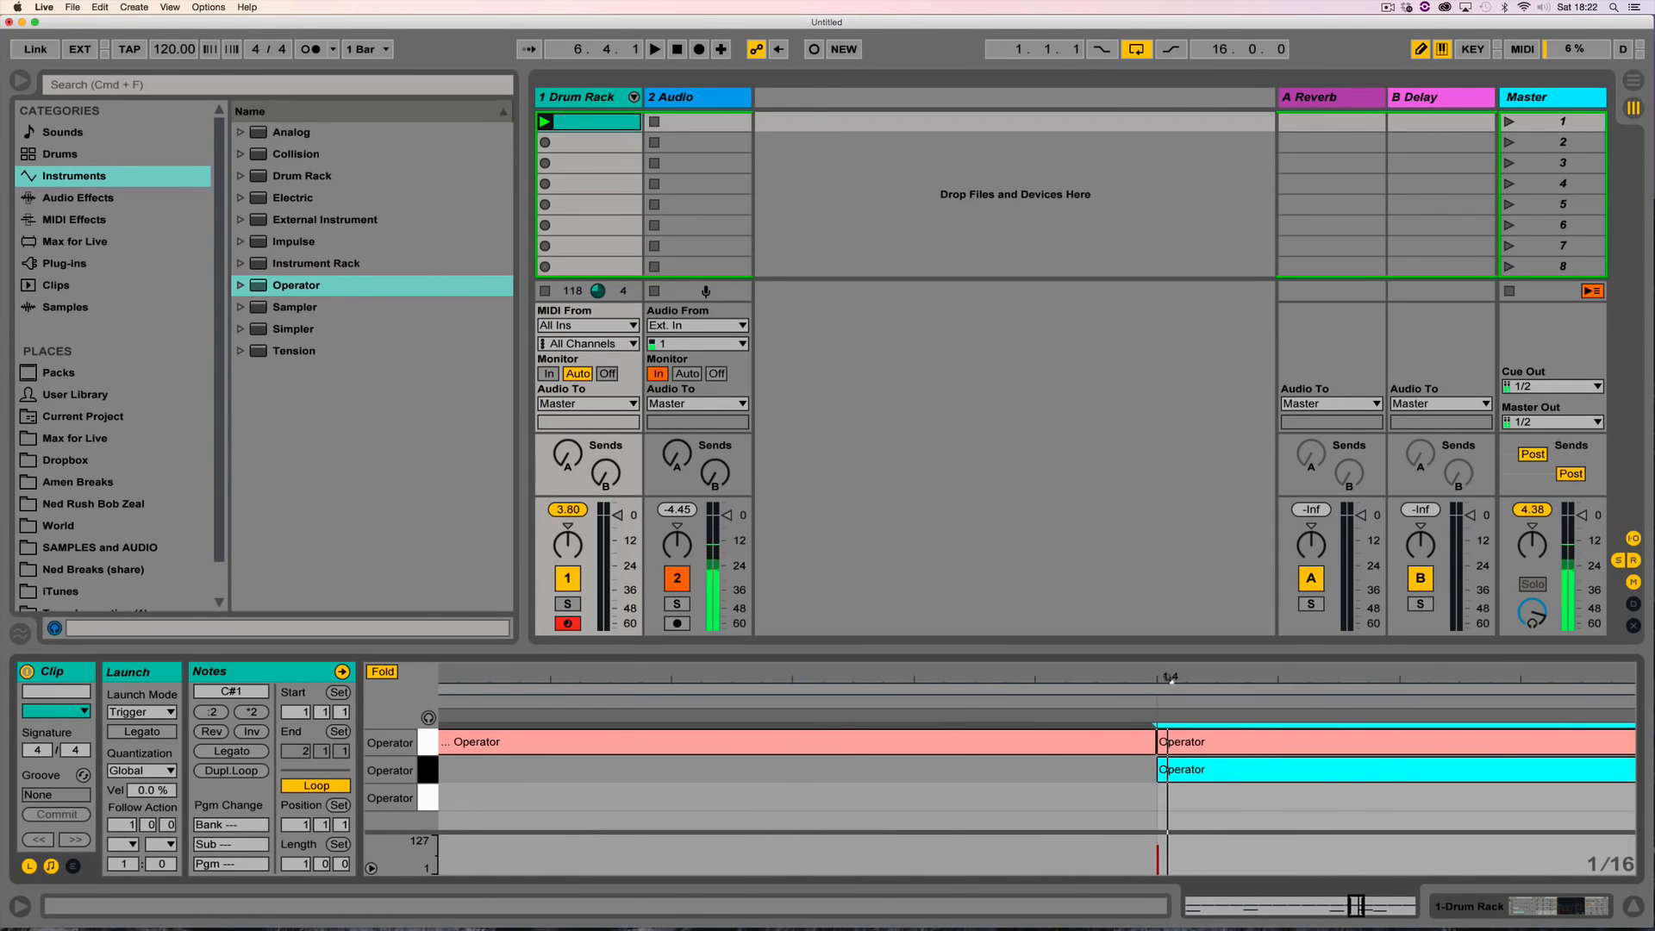
left_click_drag(1170, 678, 1171, 612)
left_click(1459, 906)
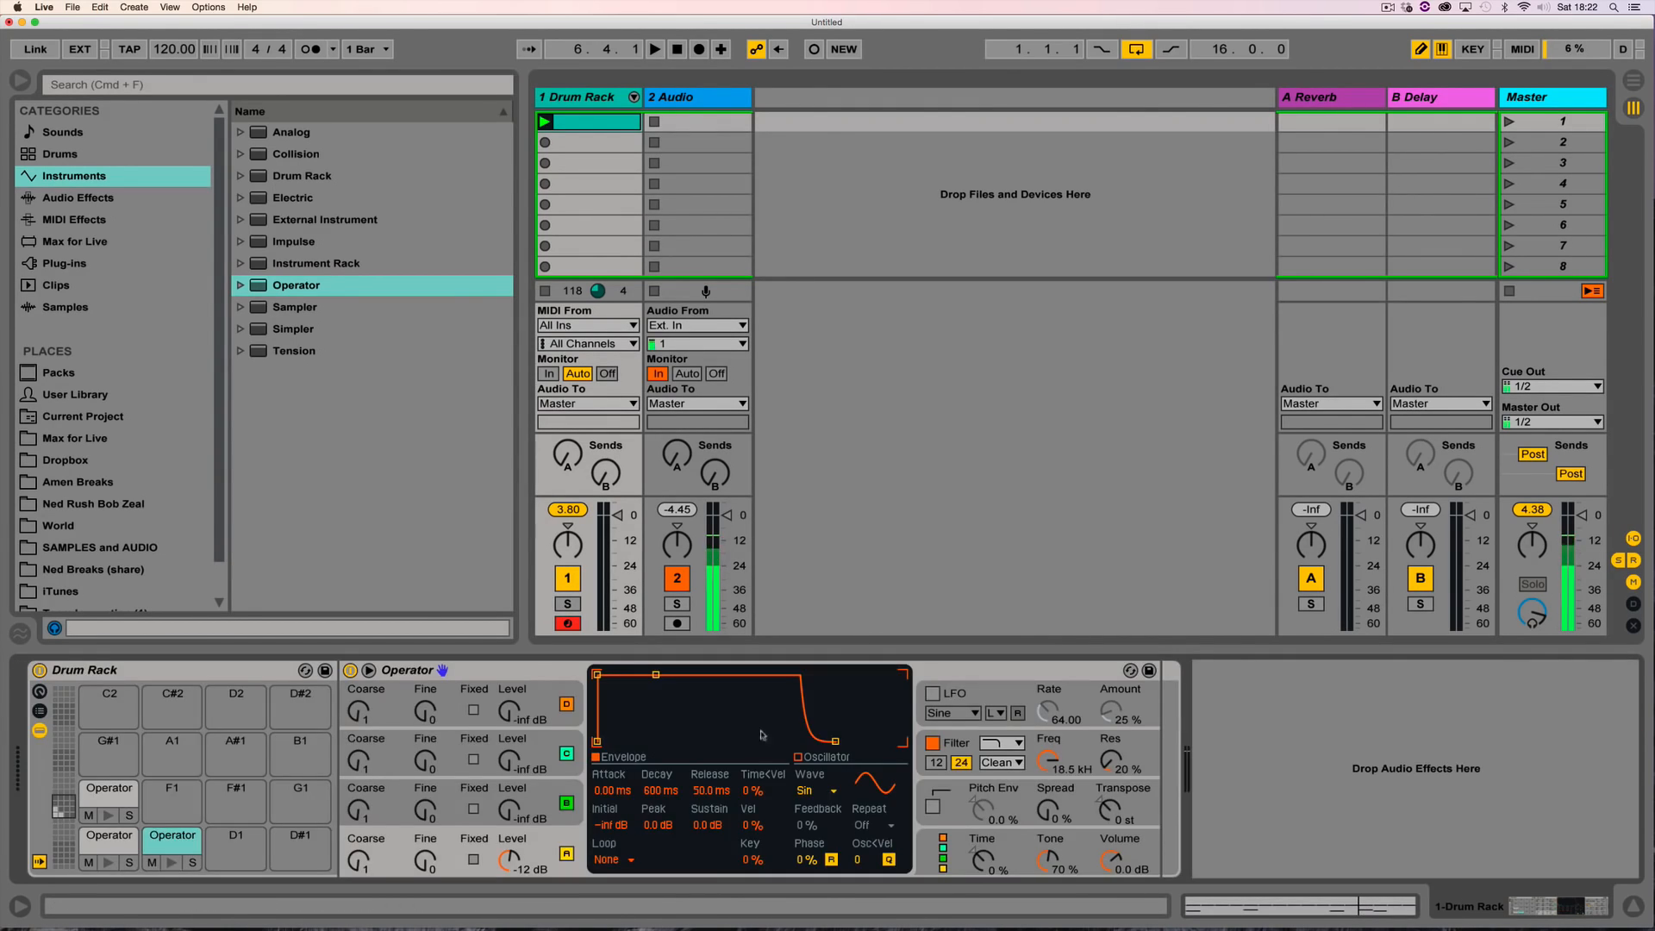
Step: Play the loop, enable the C#1 Operator's pitch envelope at 98%, and bend its decay to 28.3 s with +3 st sustain
key("space")
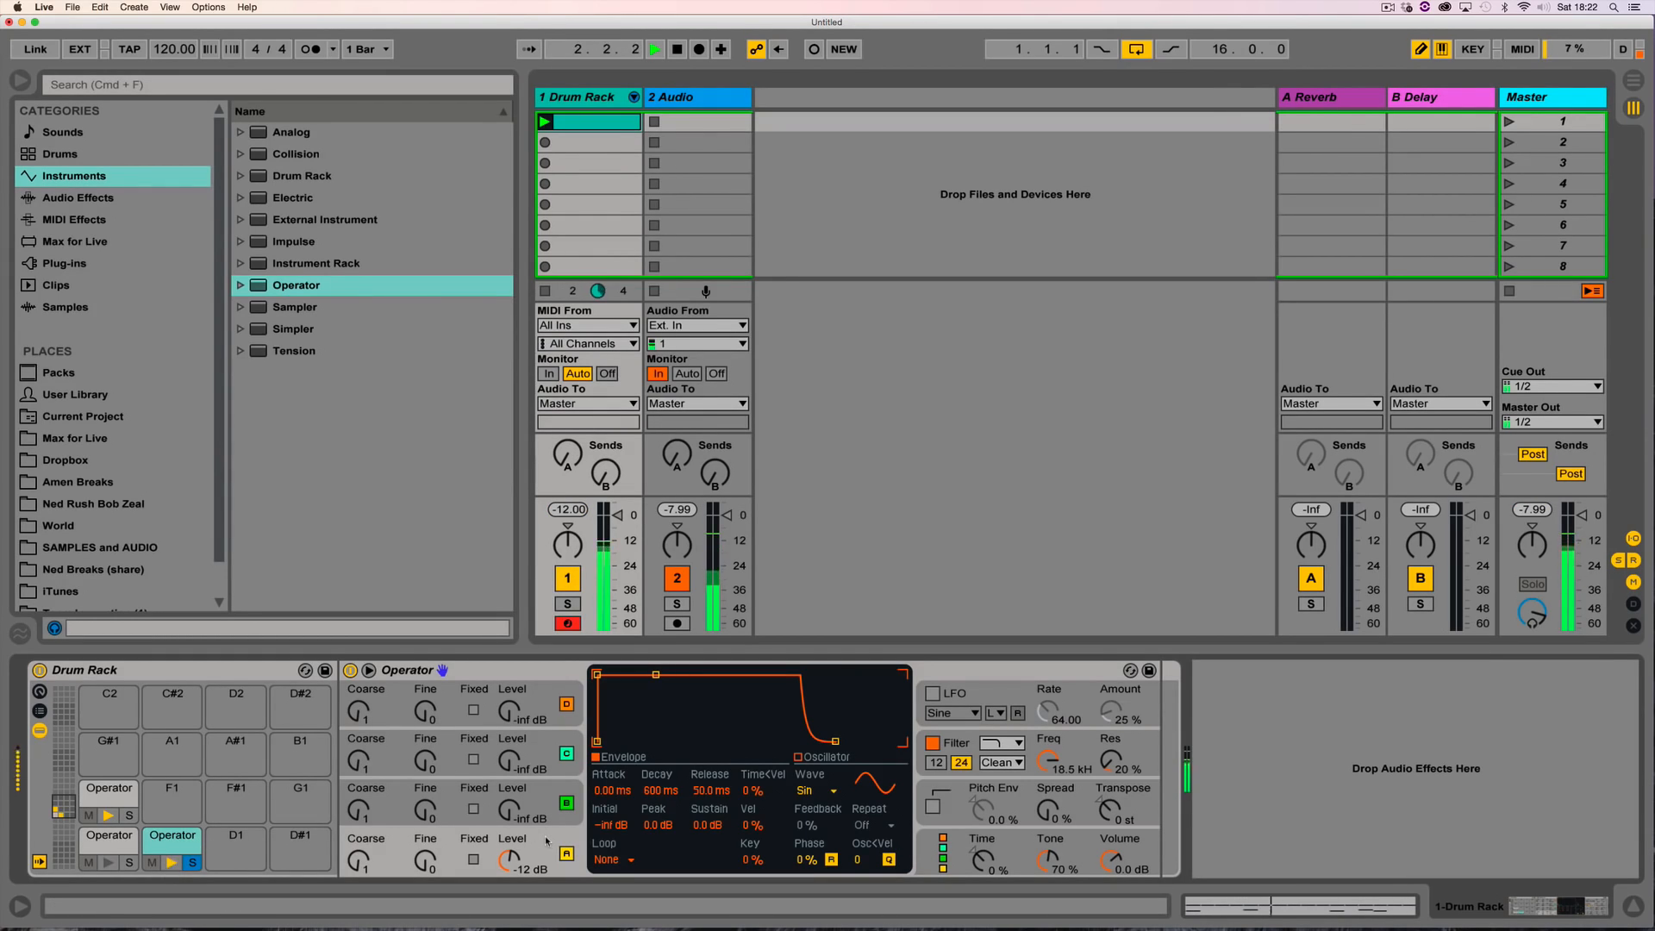
left_click(933, 807)
left_click_drag(982, 810, 983, 726)
left_click_drag(597, 700, 644, 708)
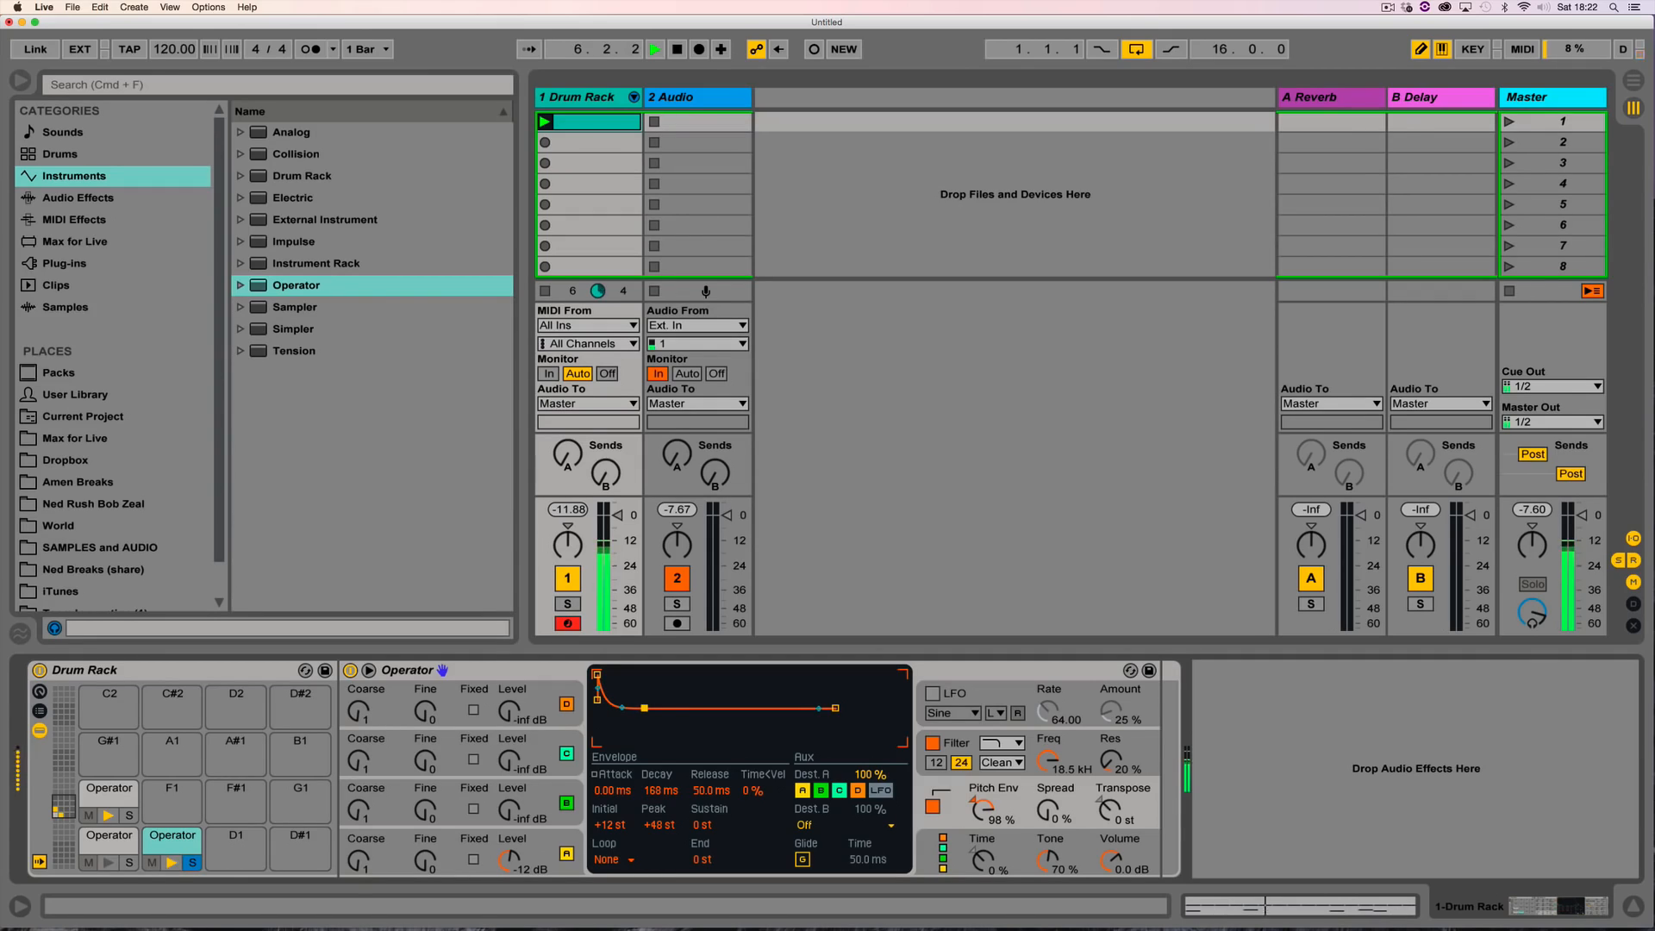
left_click_drag(623, 707, 691, 707)
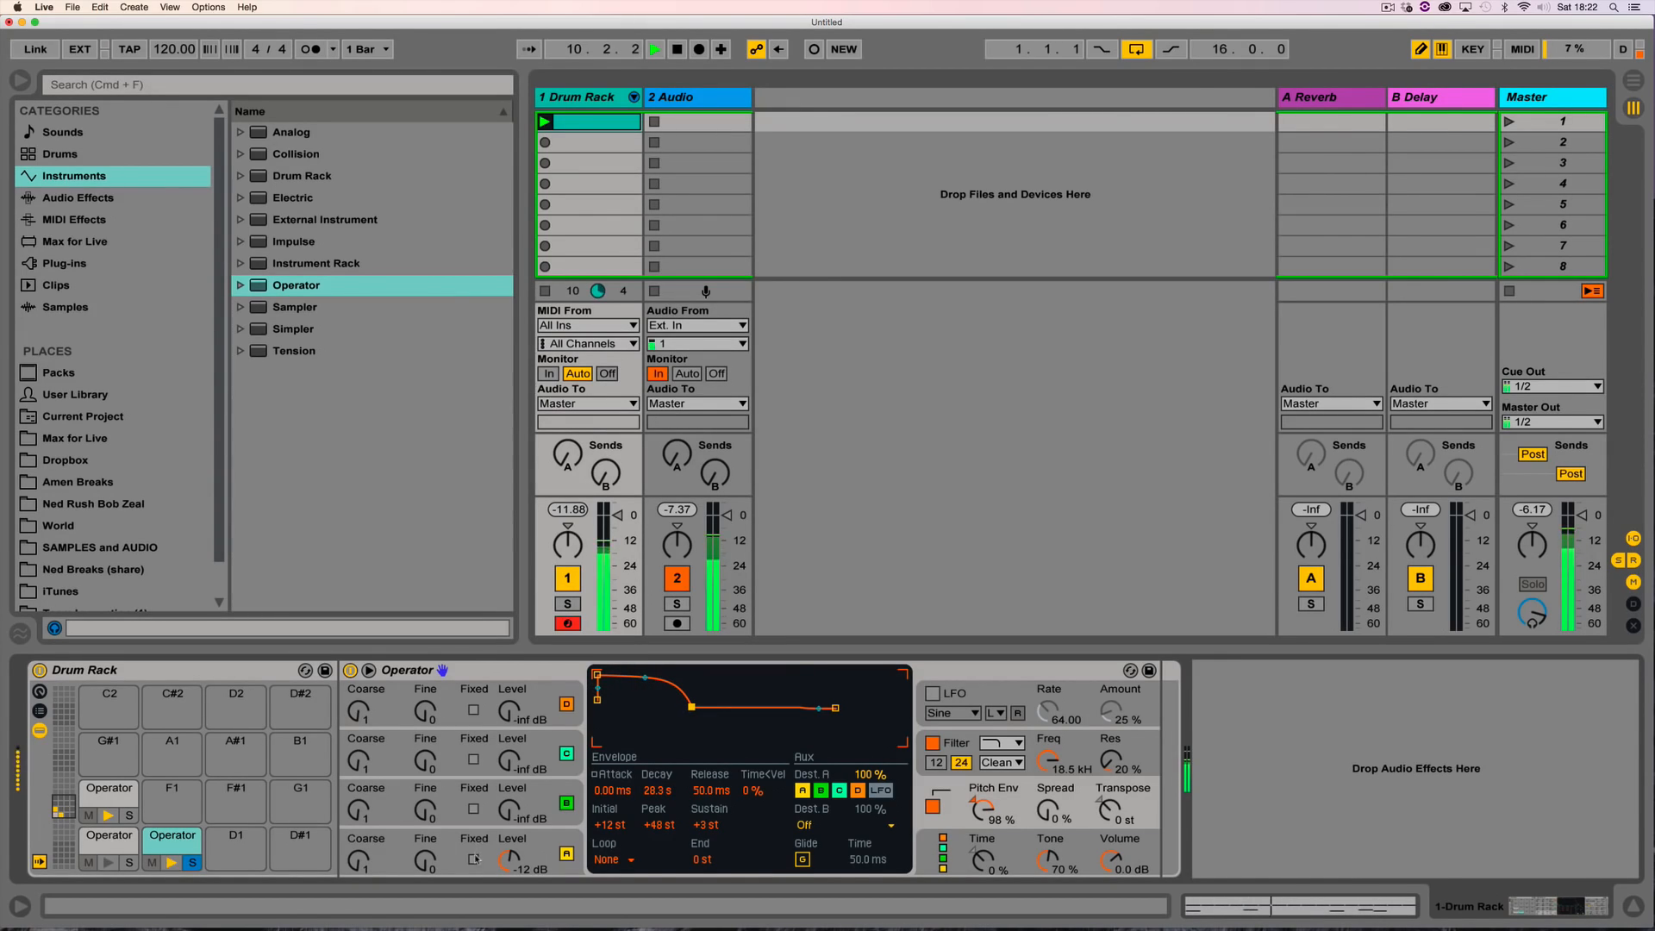
Step: Switch oscillator A to fixed frequency and lower it to 52.2 Hz
left_click(440, 861)
left_click(473, 860)
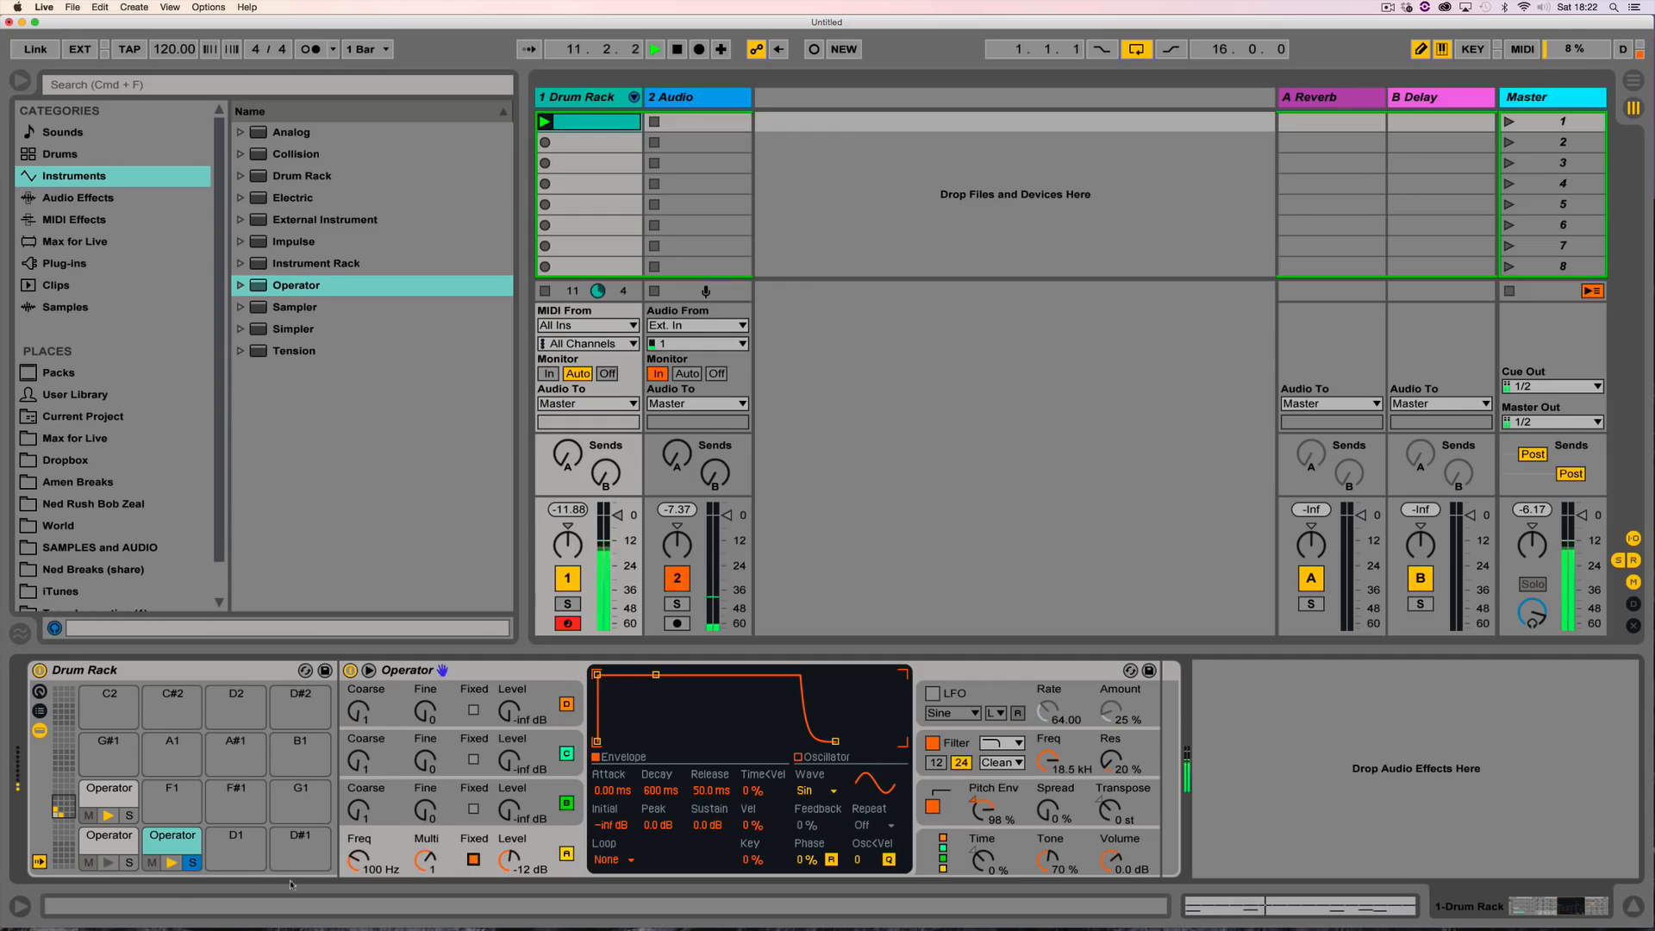
left_click_drag(358, 861, 359, 880)
Step: Reshape the pitch envelope to fall to a -48 st sustain with an 11.8 s decay
left_click(1033, 799)
left_click_drag(693, 709, 653, 741)
left_click_drag(624, 687, 684, 741)
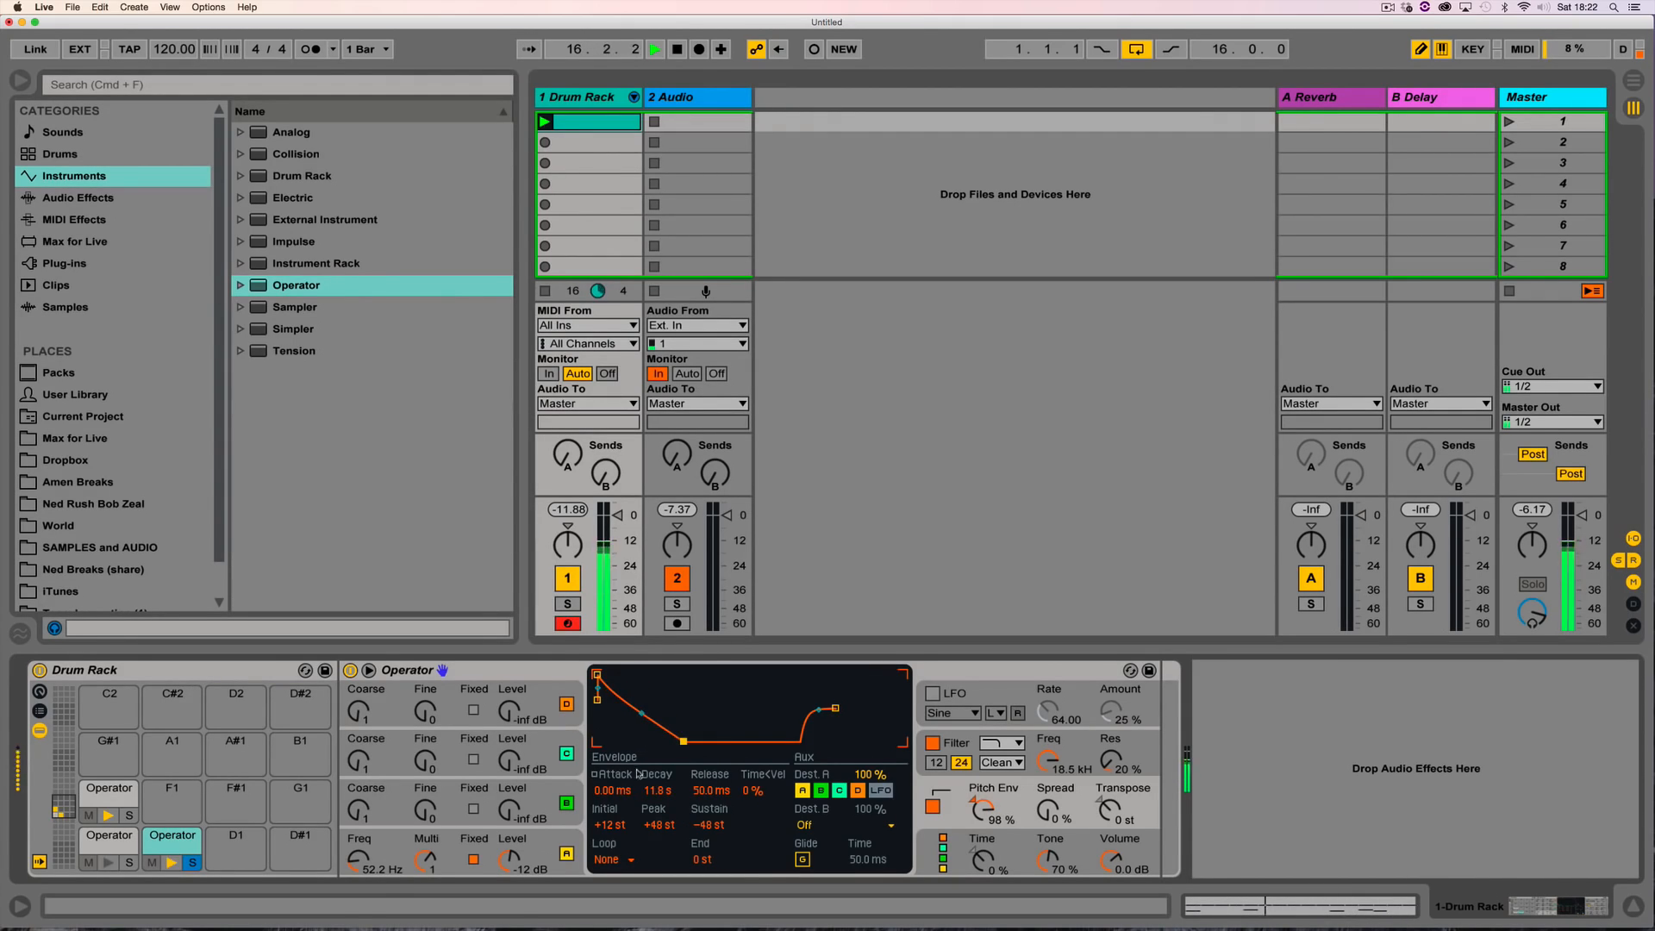
Step: Shape oscillator A's envelope with a 1.06 s decay, -inf dB sustain and a release of about 345 ms
left_click(556, 839)
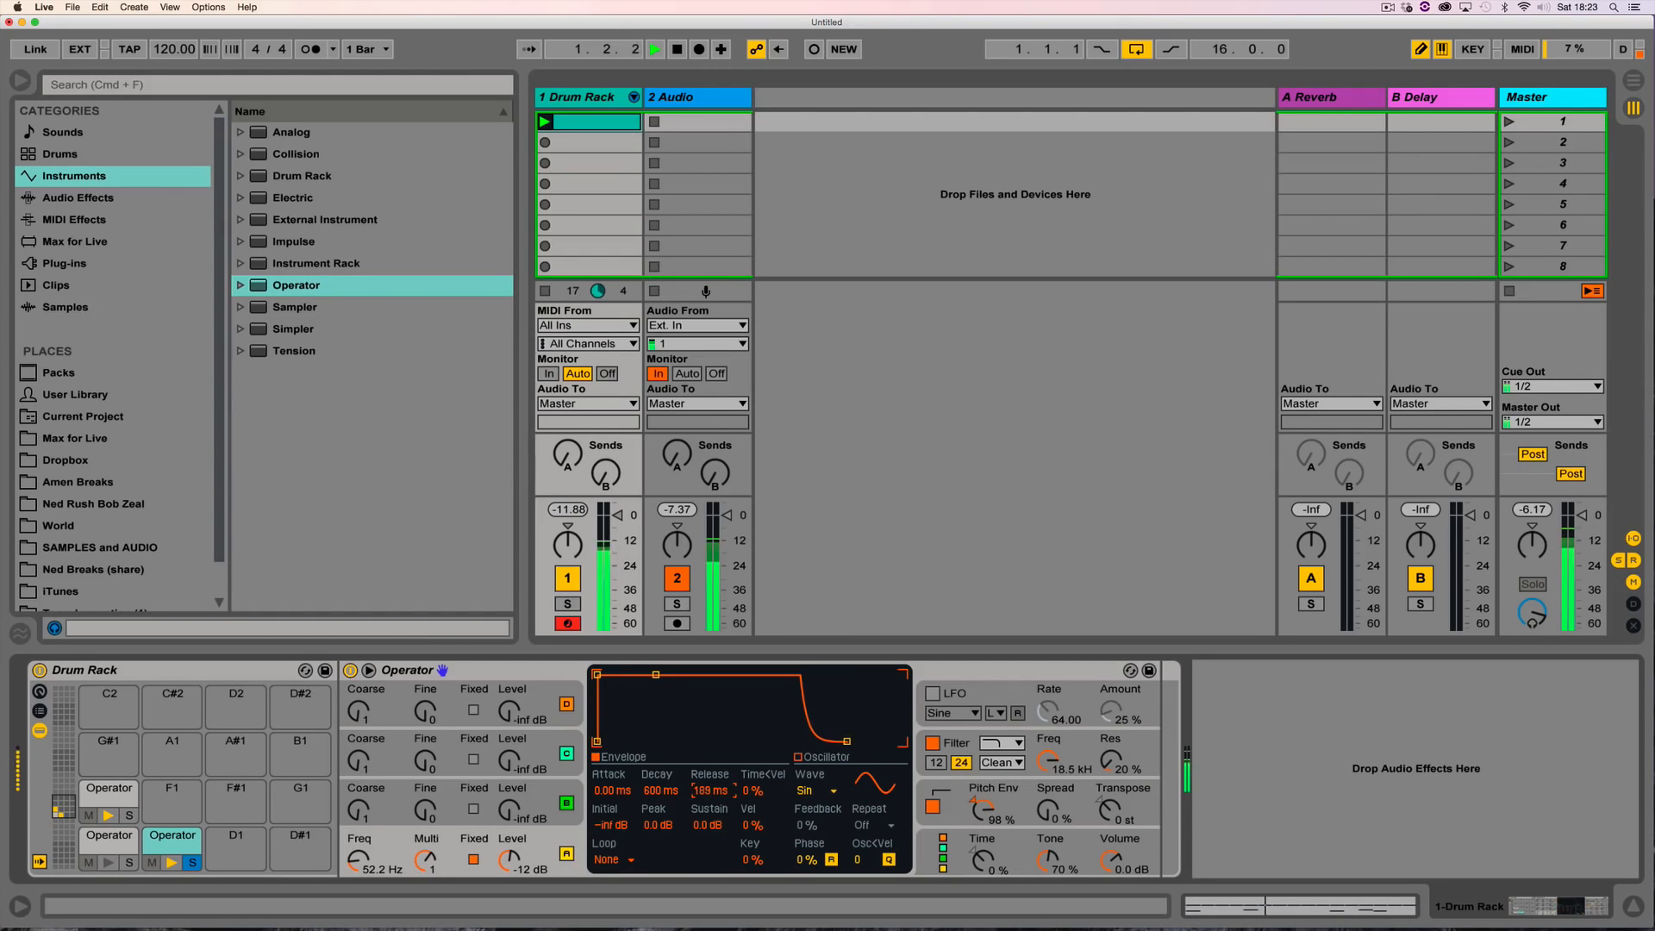
left_click_drag(854, 740, 864, 740)
left_click(661, 790)
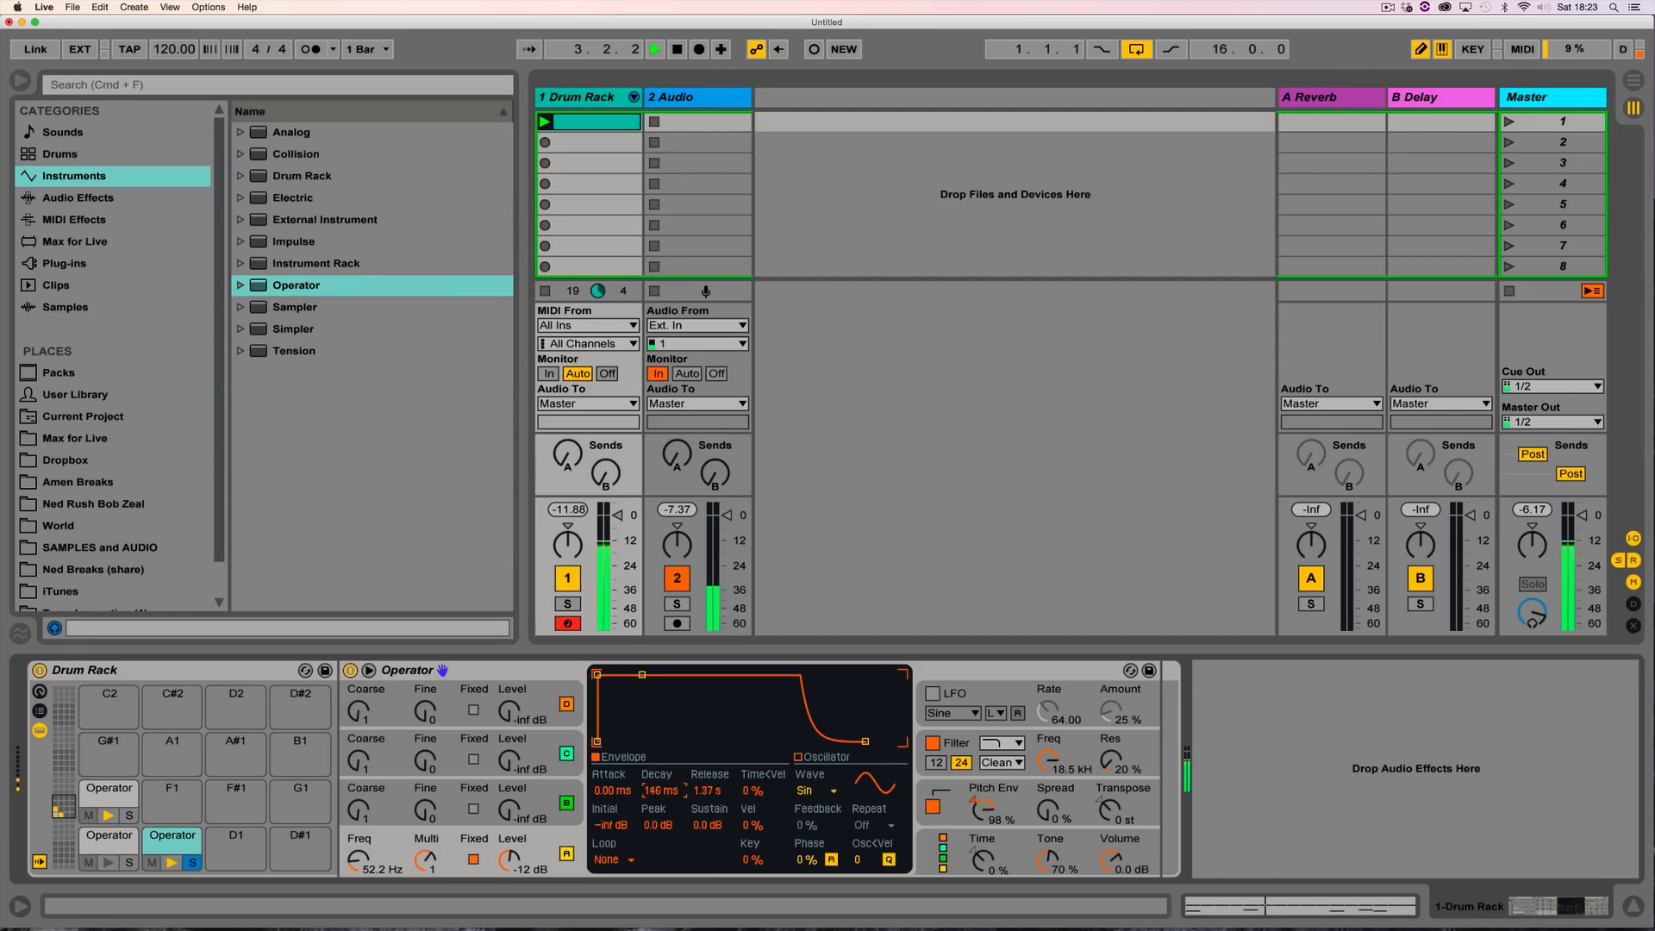
left_click_drag(642, 674, 649, 741)
left_click_drag(641, 800, 709, 823)
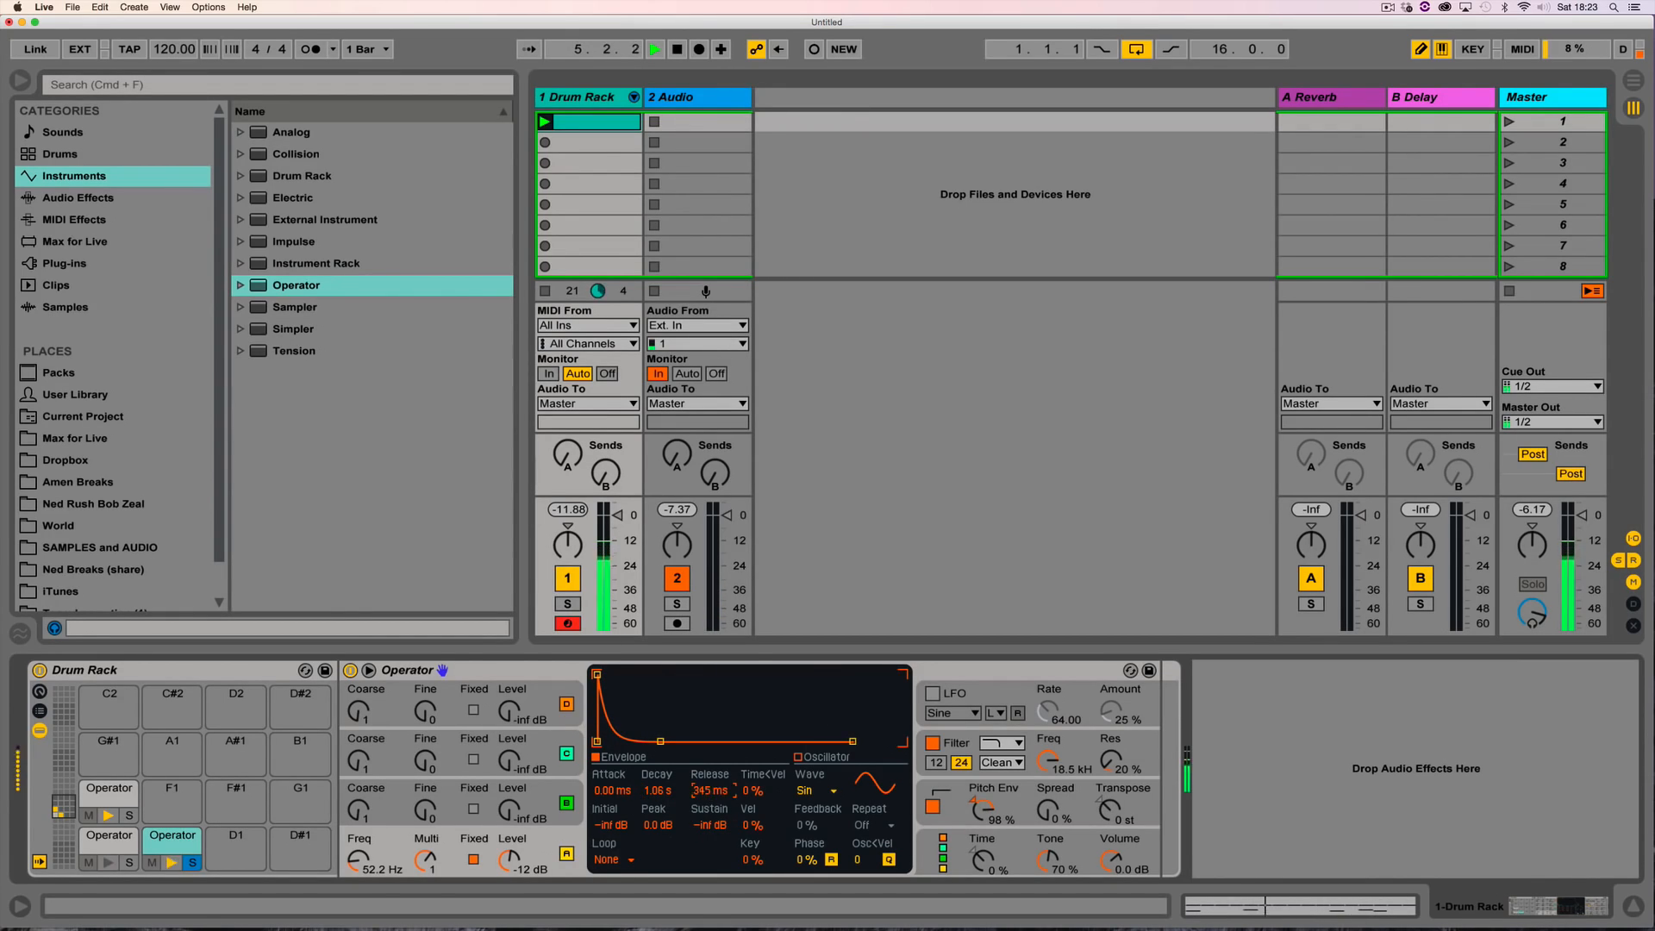
Step: Set the pitch envelope's decay to 168 ms and release to 27.7 s, and lengthen oscillator A's release to about 467 ms
left_click(985, 804)
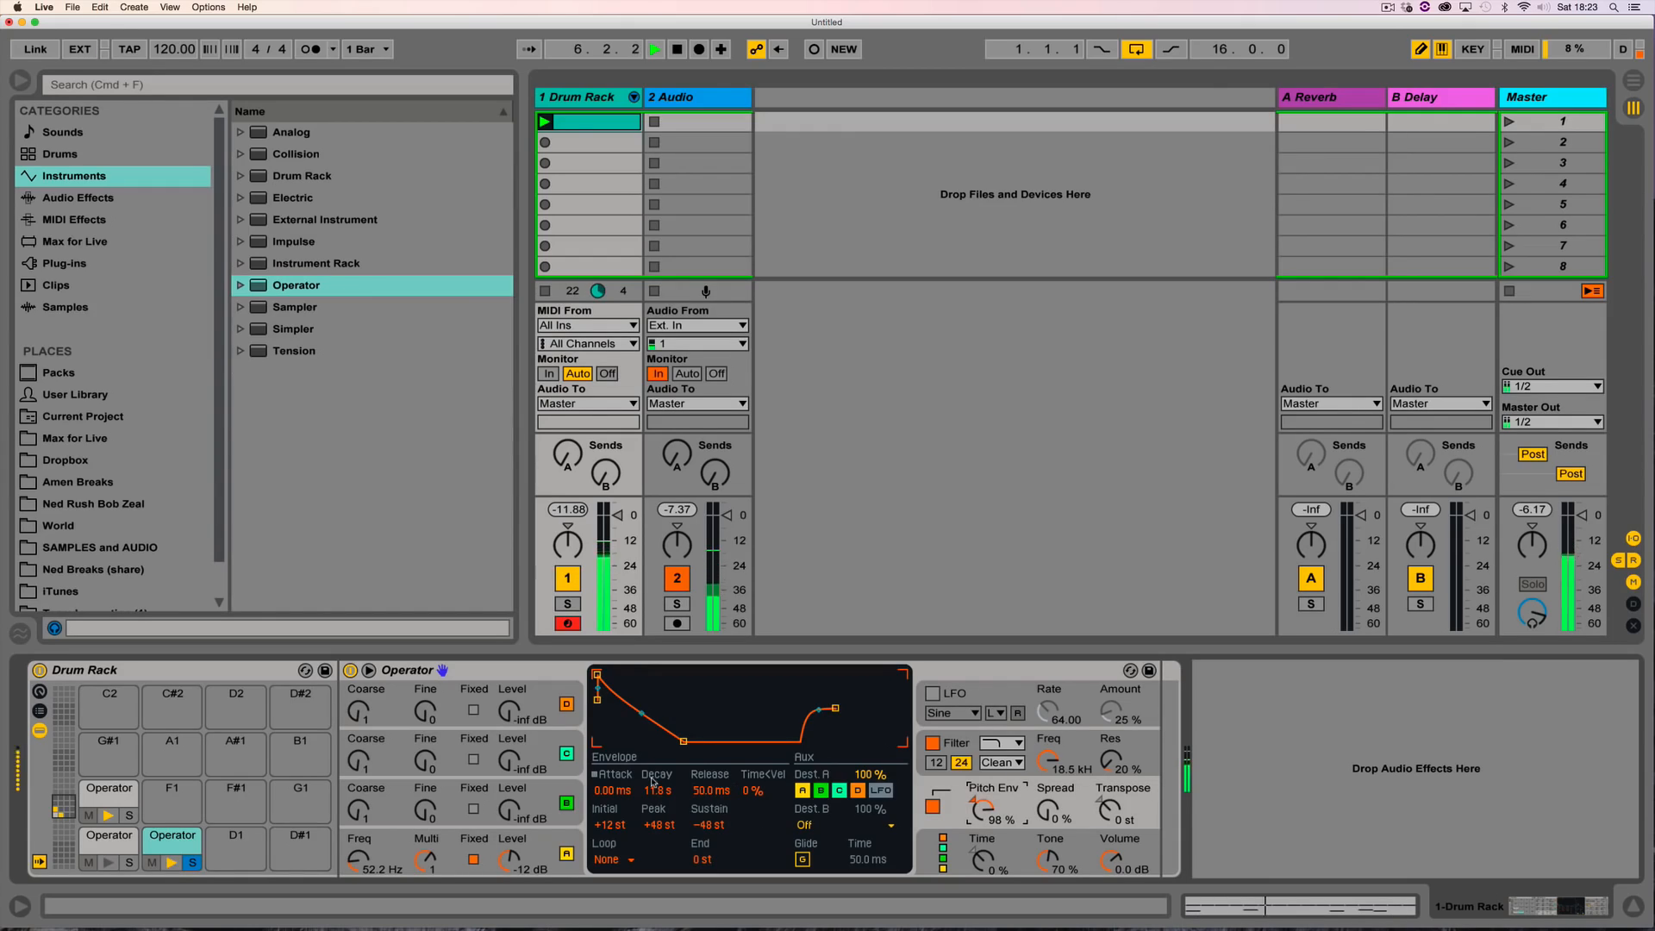
left_click_drag(710, 790, 641, 742)
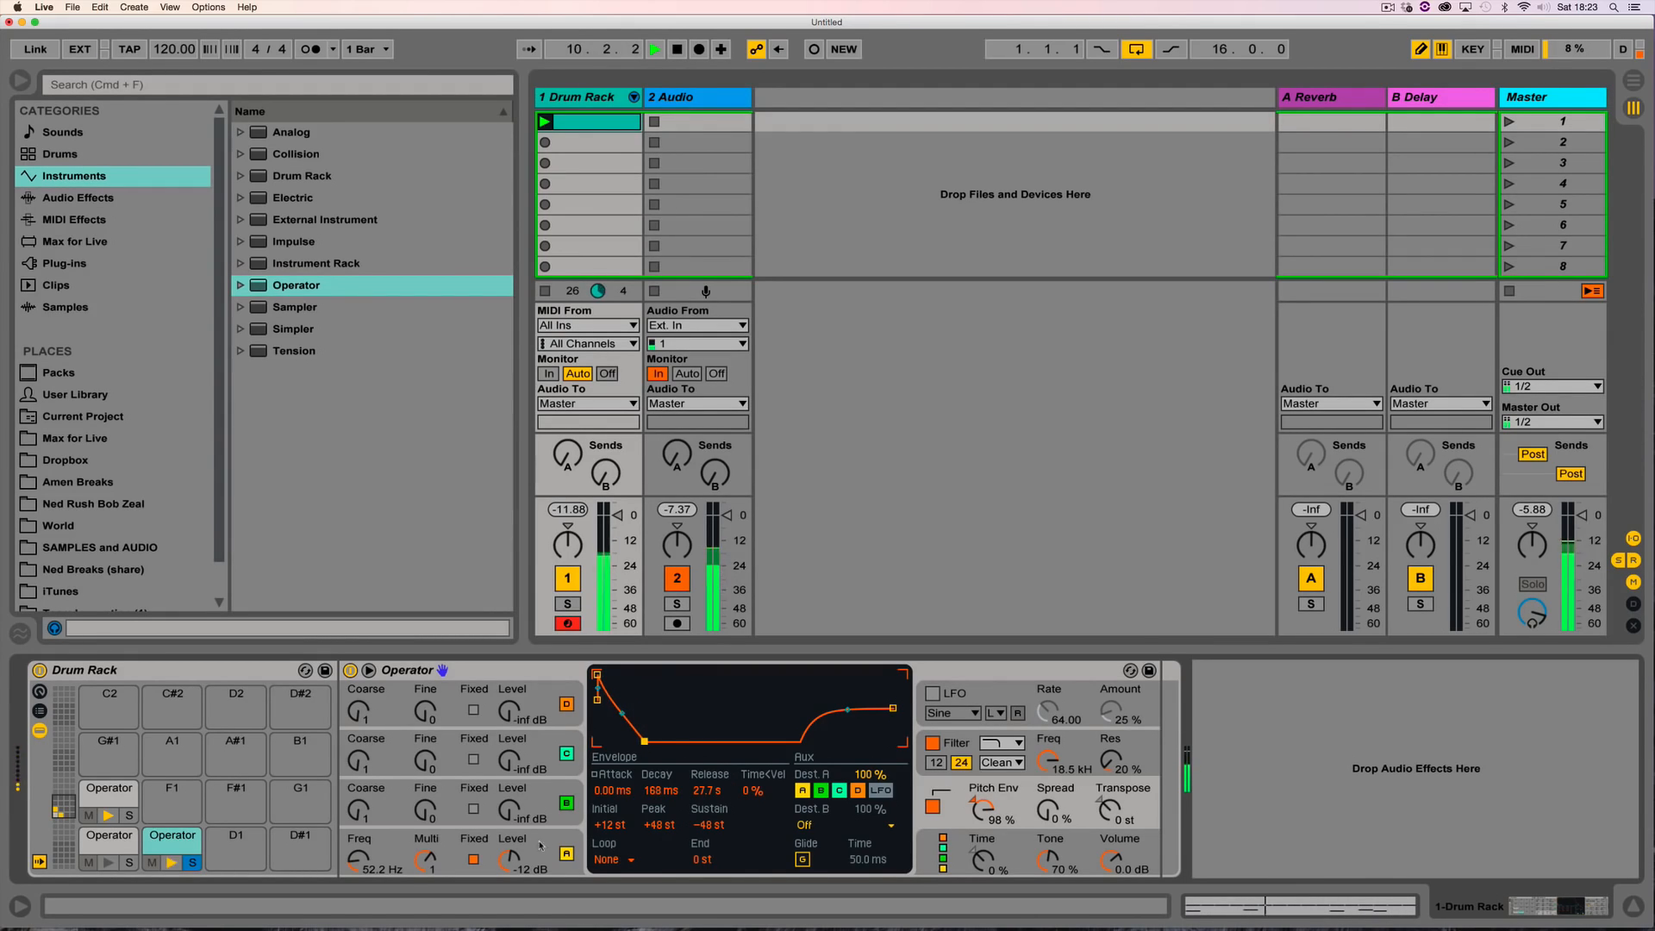
left_click(515, 855)
left_click_drag(698, 796, 698, 809)
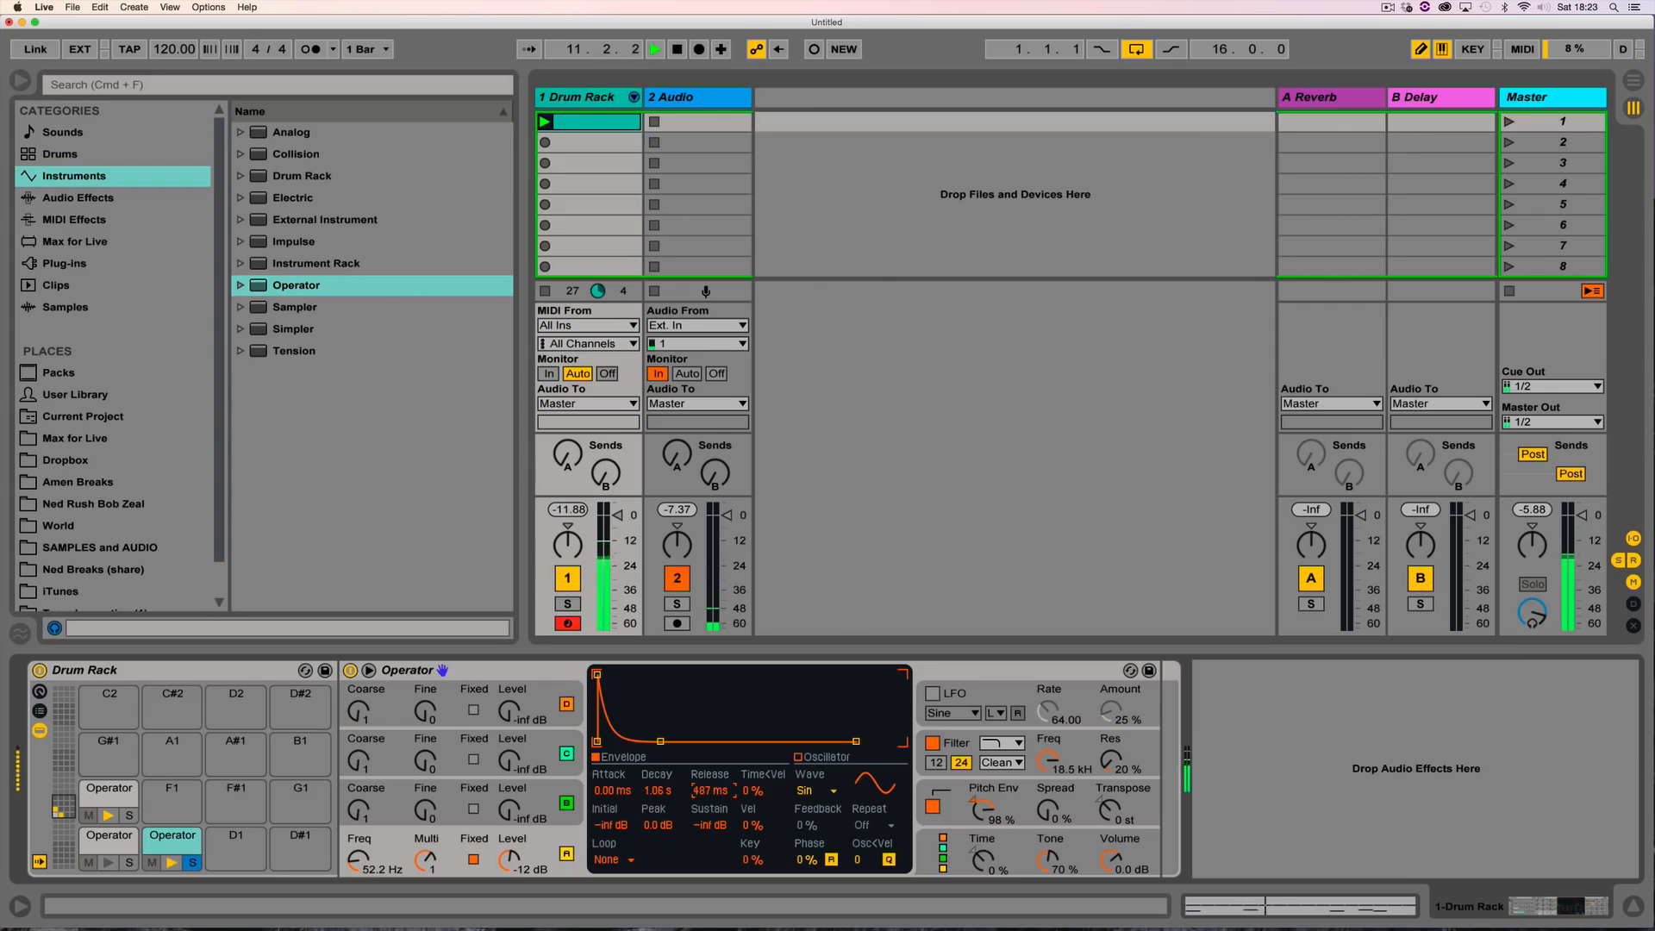
Step: Set oscillator B's waveform to Noise White and raise its level to -19 dB
left_click(529, 790)
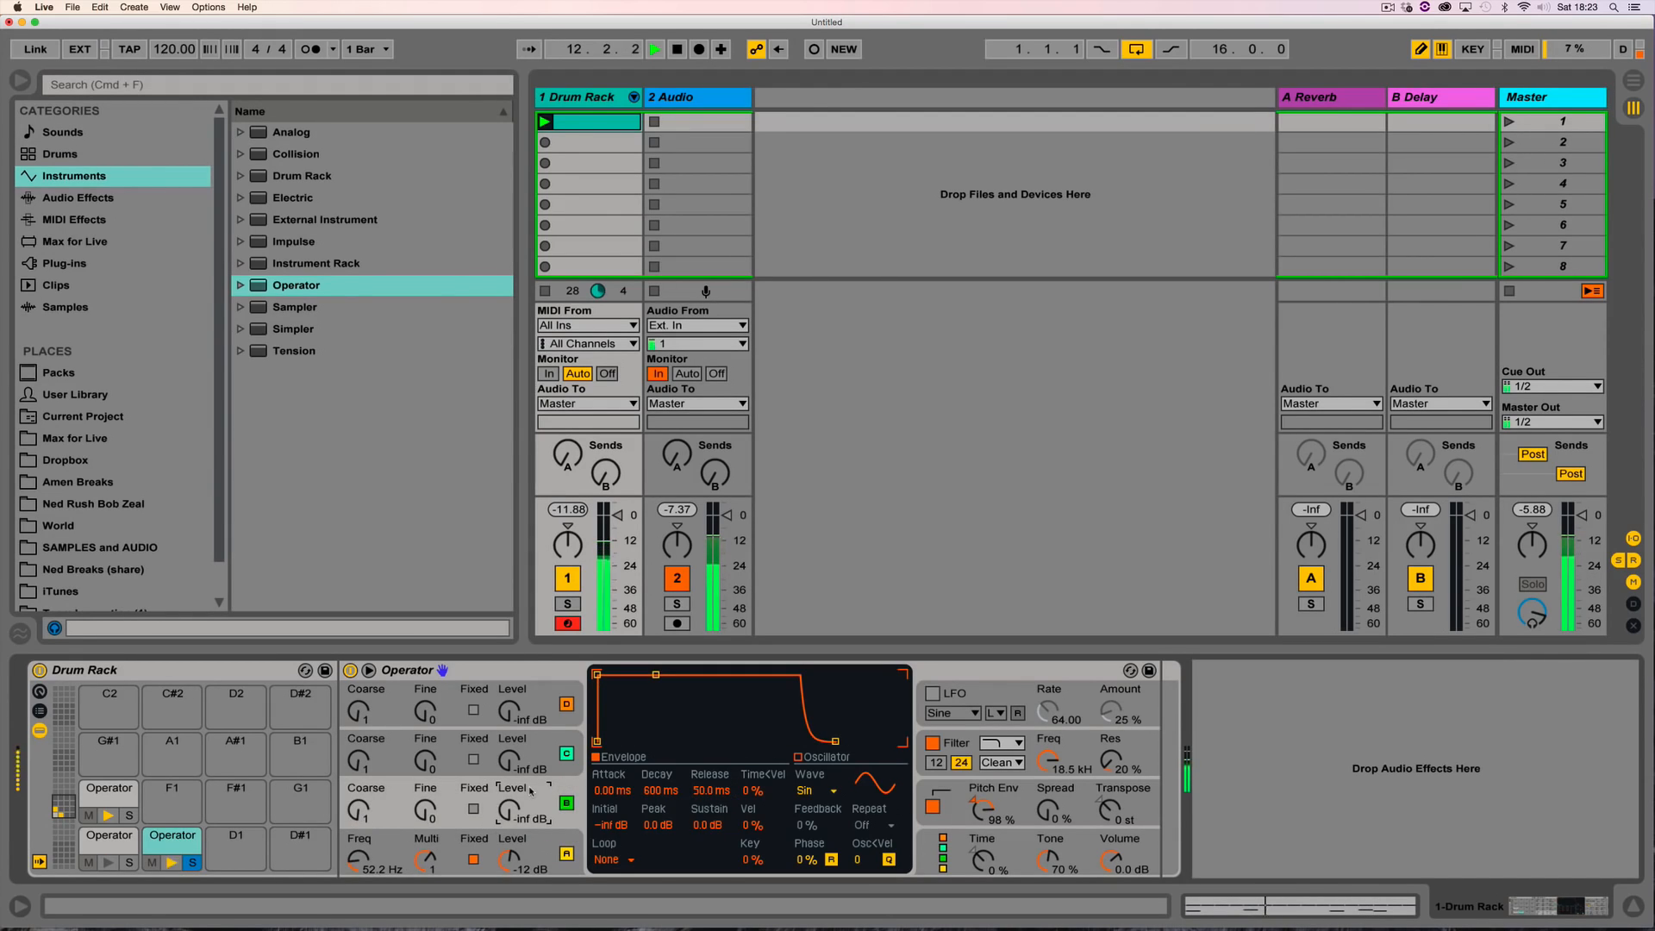
left_click(810, 791)
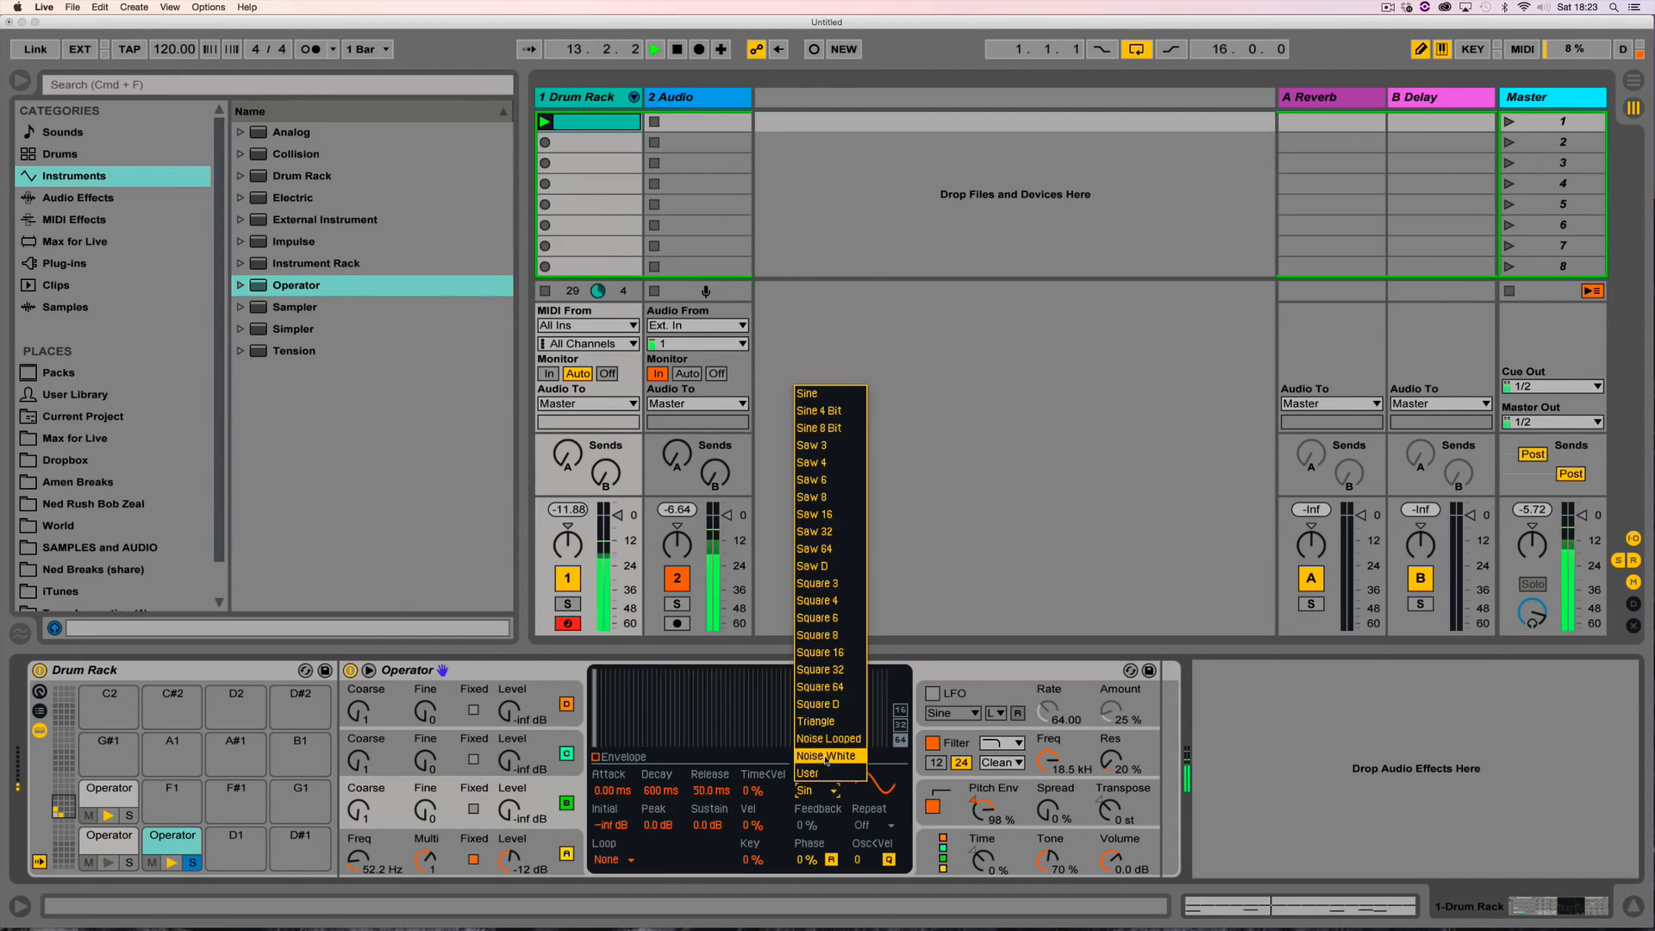
left_click(833, 756)
left_click_drag(509, 808, 509, 792)
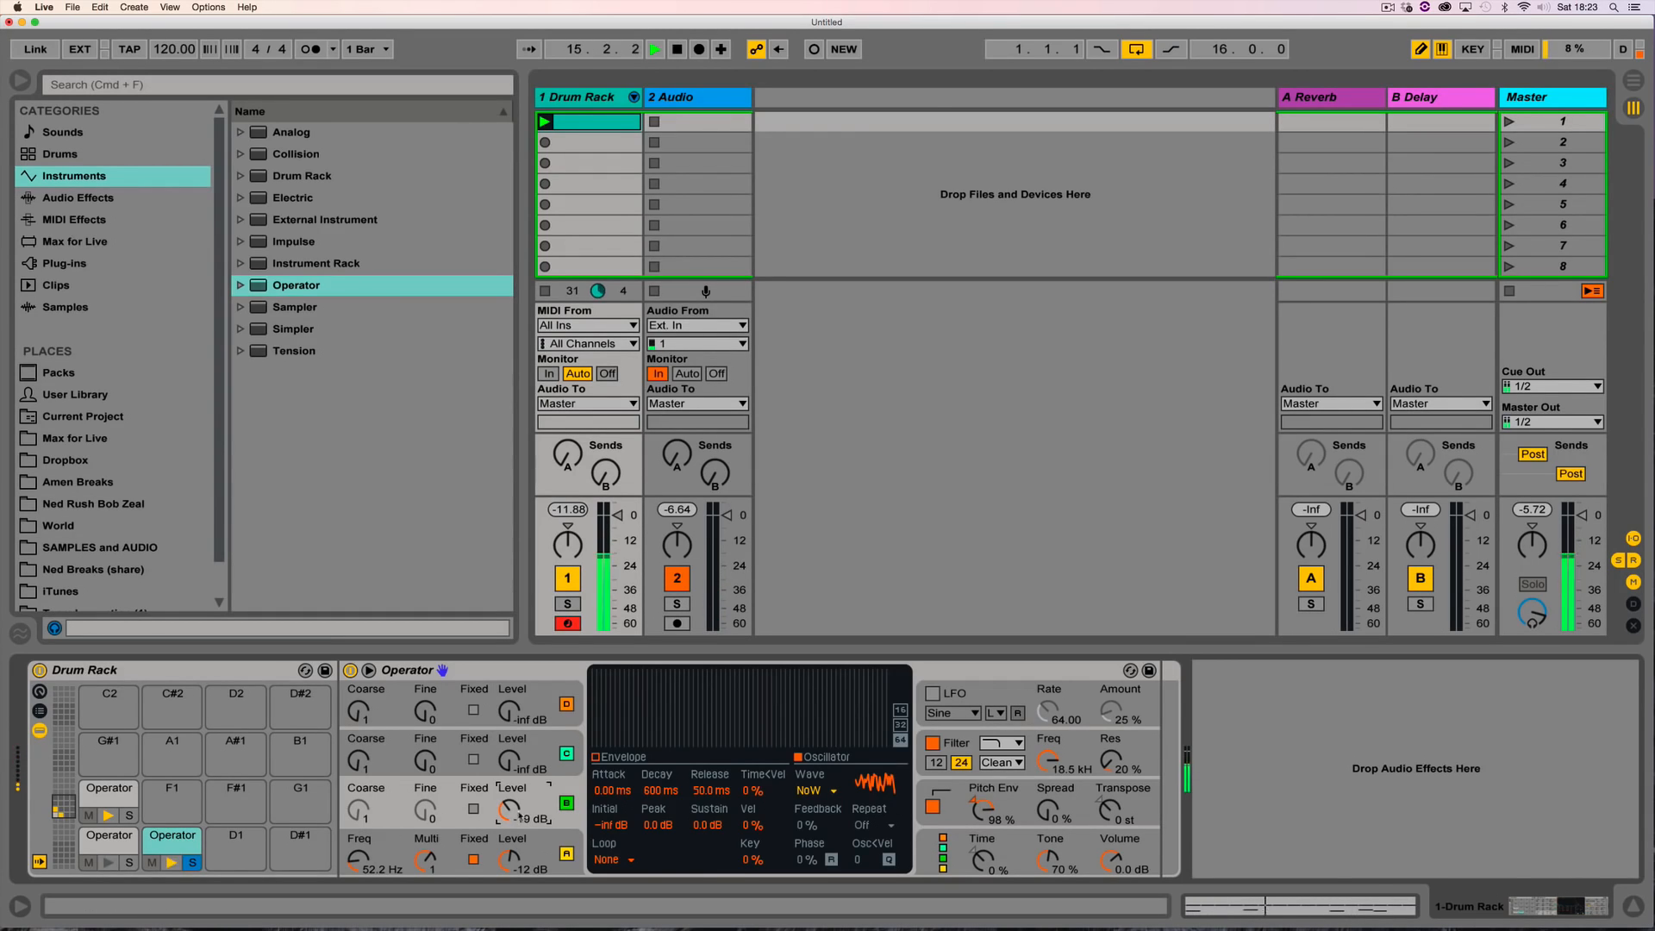
Step: Shape oscillator B's envelope with a 13.4 s decay, -inf dB sustain and 60.0 s release
left_click(597, 759)
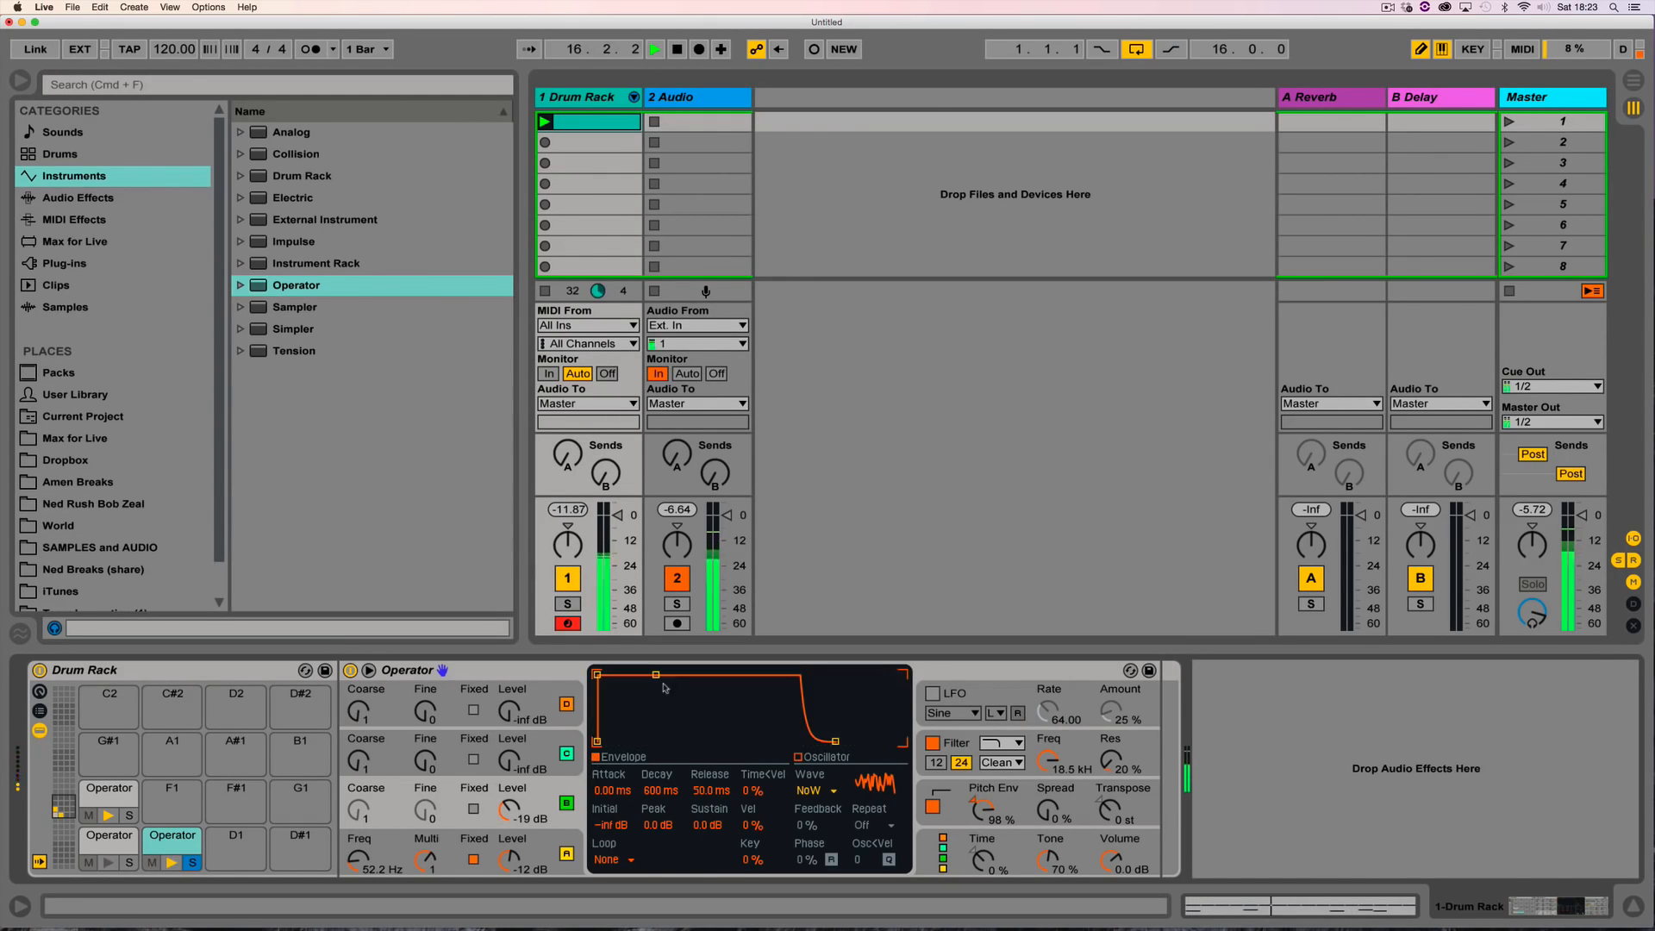
left_click_drag(802, 748, 869, 756)
left_click_drag(656, 675, 663, 760)
Step: Lower oscillator A's fixed frequency to 31.1 Hz and shorten the pitch envelope's decay to 116 ms
left_click(357, 859)
left_click_drag(358, 859, 357, 883)
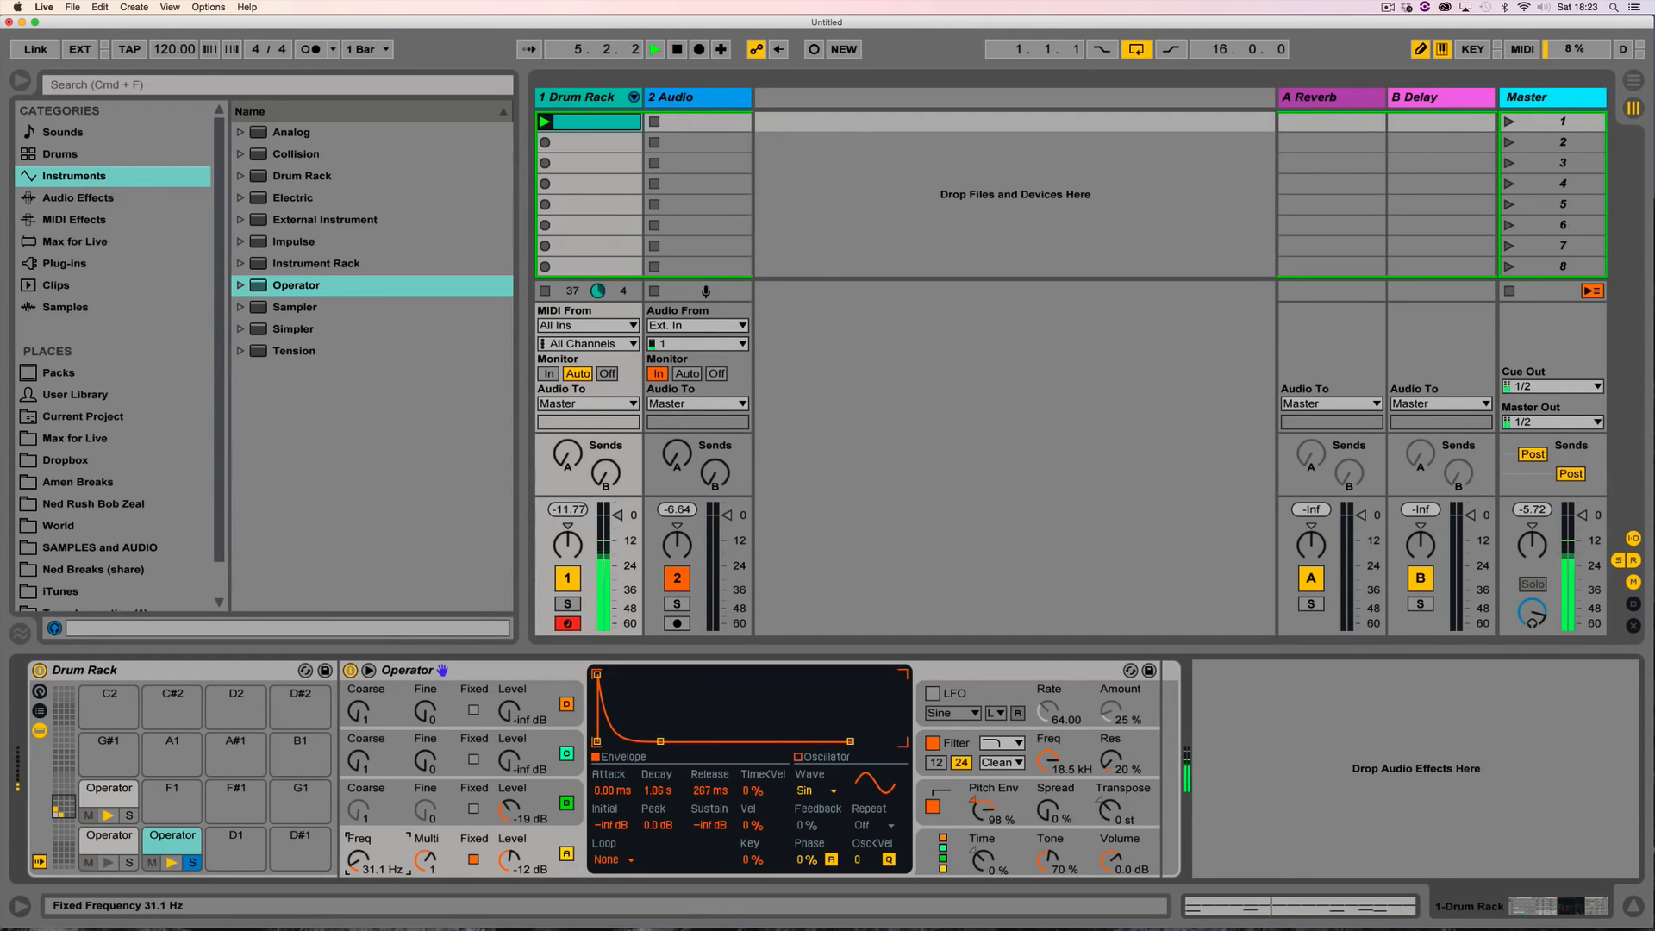
left_click(982, 806)
left_click_drag(687, 786, 687, 807)
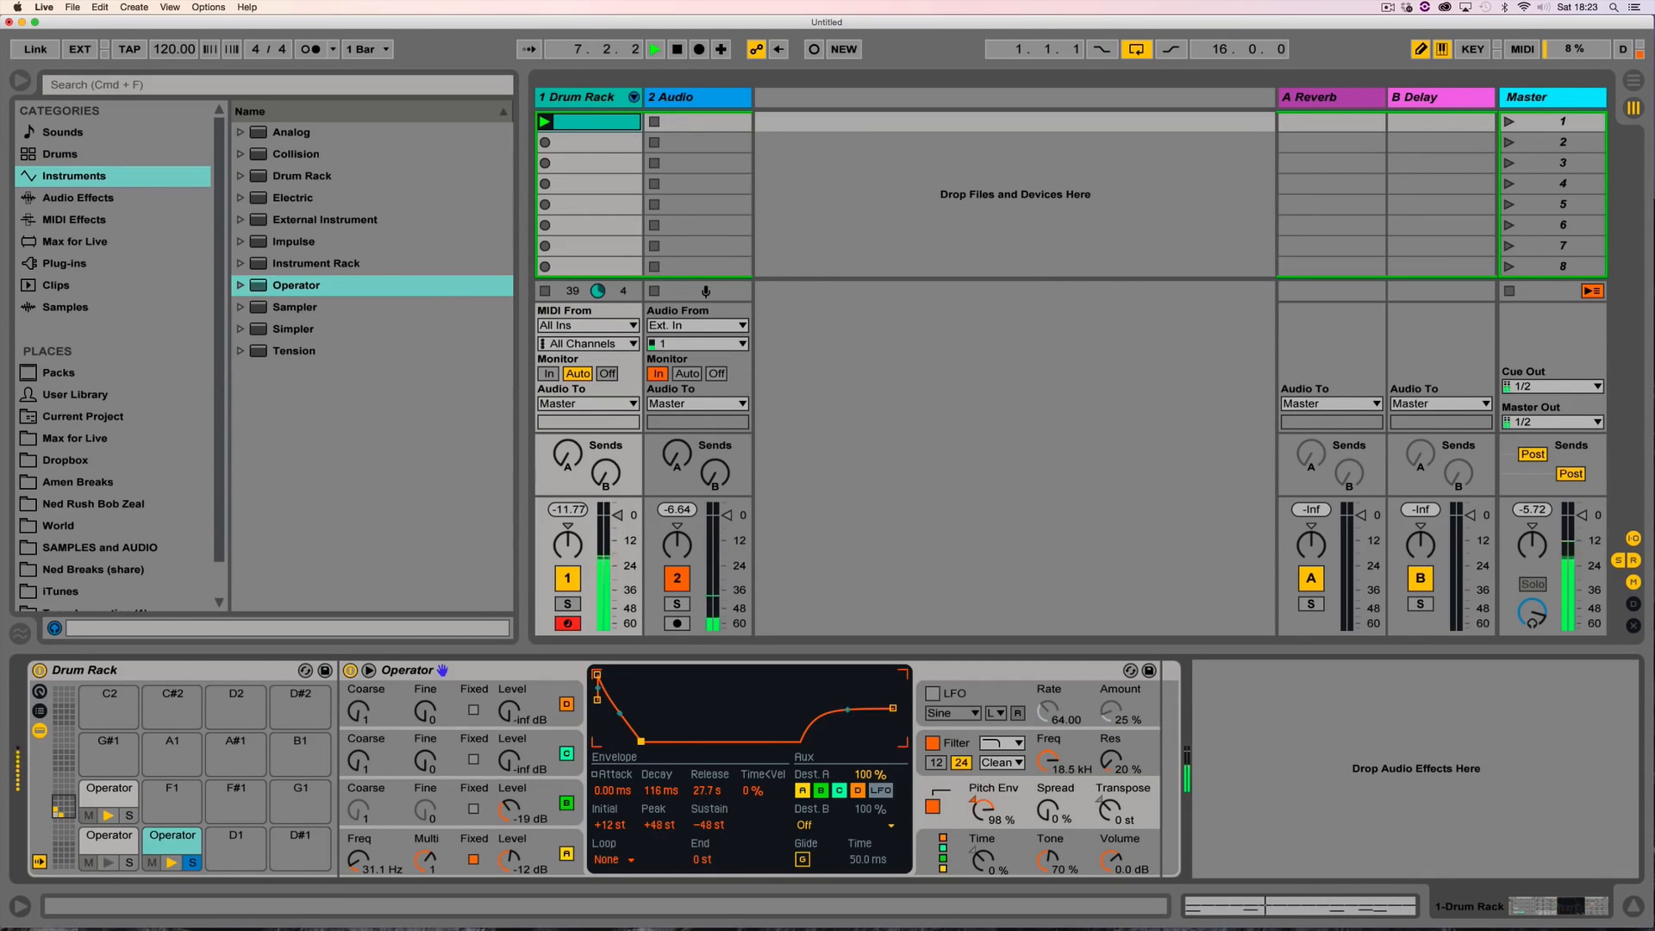
Step: Readjust the decay of oscillator B's noise envelope and bring the pitch envelope back into view
left_click(539, 786)
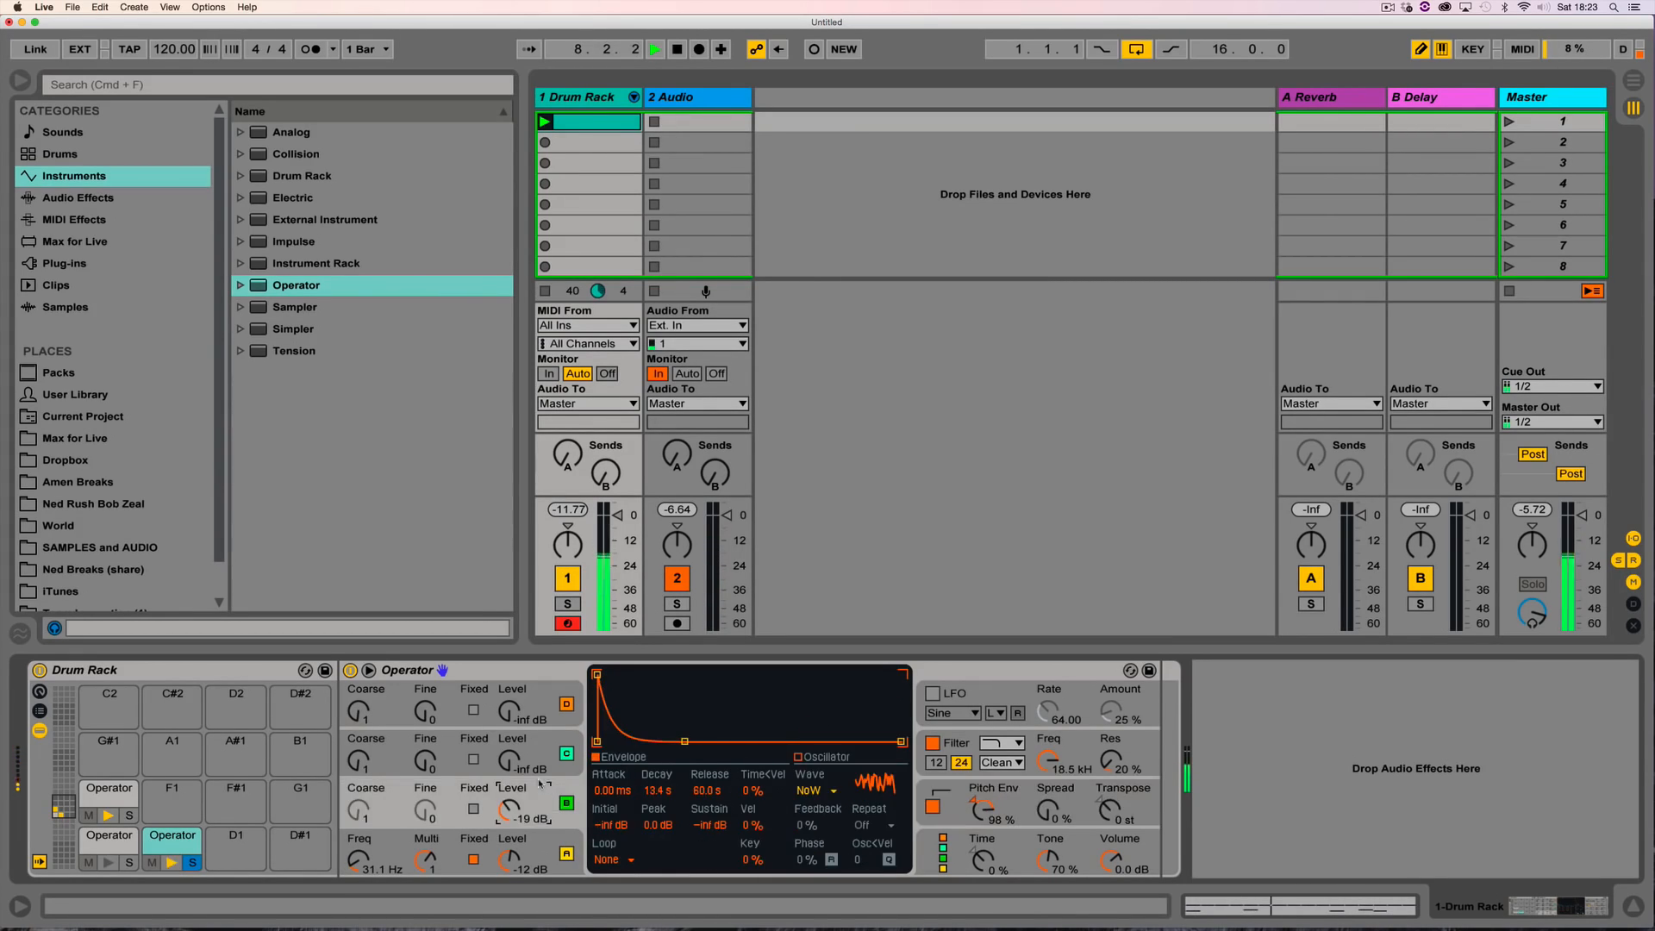
mouse_move(659, 791)
left_mouse_down()
mouse_move(660, 818)
mouse_move(660, 776)
left_mouse_up()
left_click(970, 786)
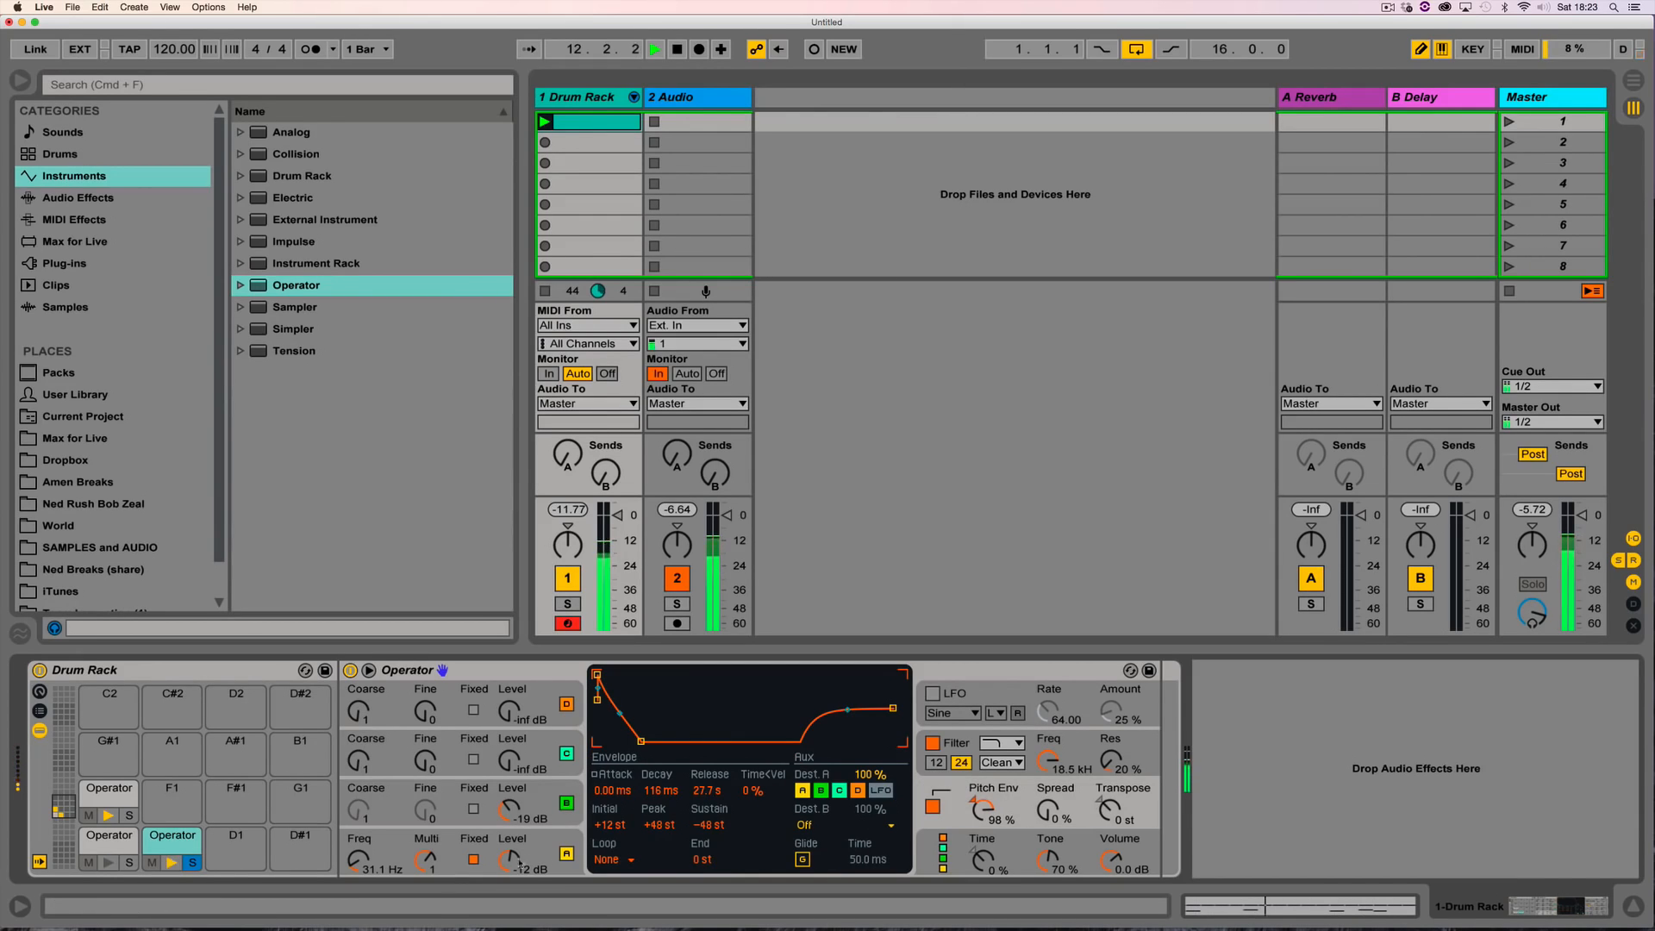
Step: Shorten the envelope decay of oscillator A to 356 ms and of oscillator B to 17.2 s
left_click_drag(506, 808, 506, 800)
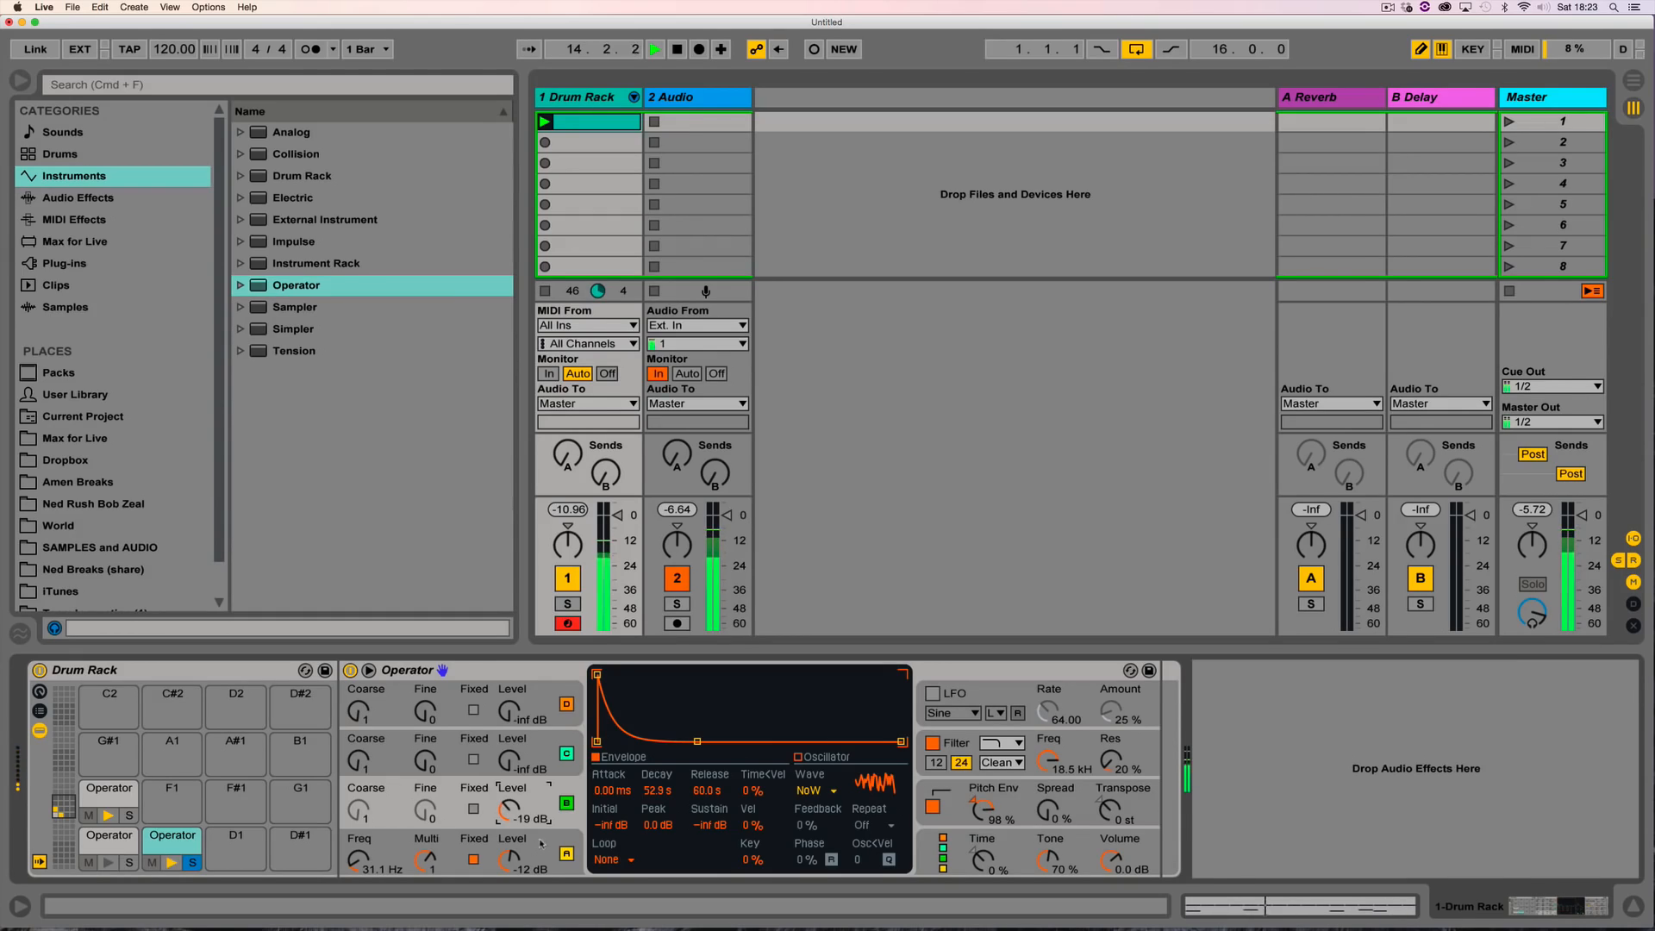
left_click(508, 859)
left_click_drag(659, 741, 653, 741)
left_click(557, 791)
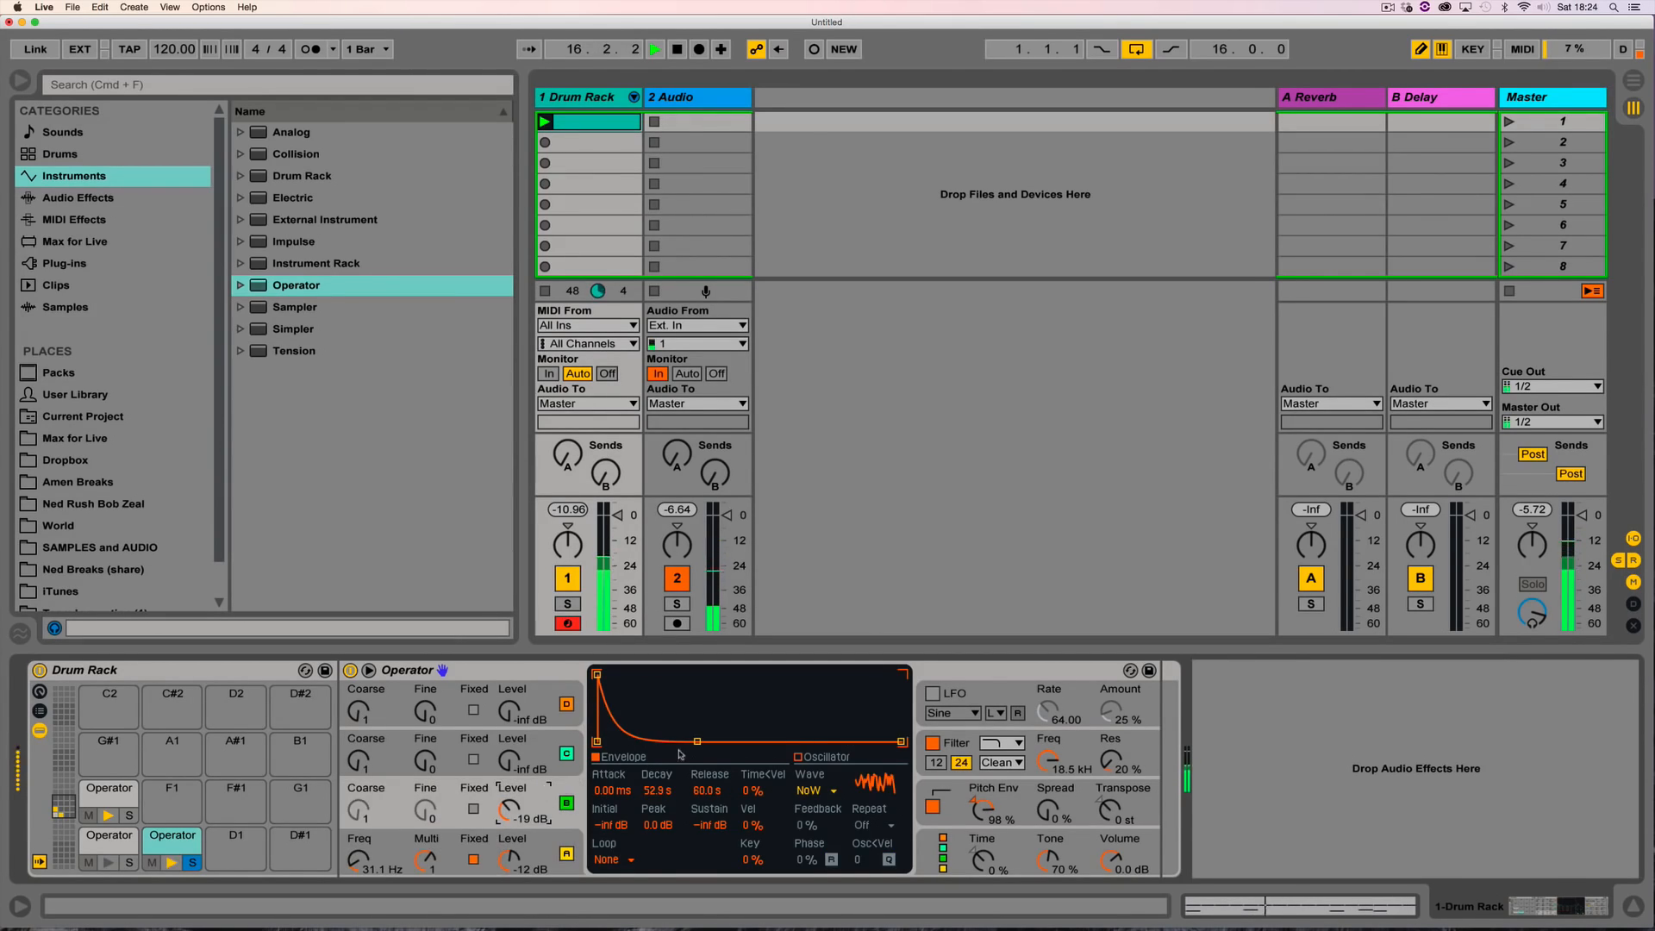
left_click_drag(656, 741, 687, 742)
Step: Set oscillator A's fixed frequency to 33.1 Hz and unsolo the C#1 pad
left_click_drag(357, 859, 358, 861)
left_click(192, 863)
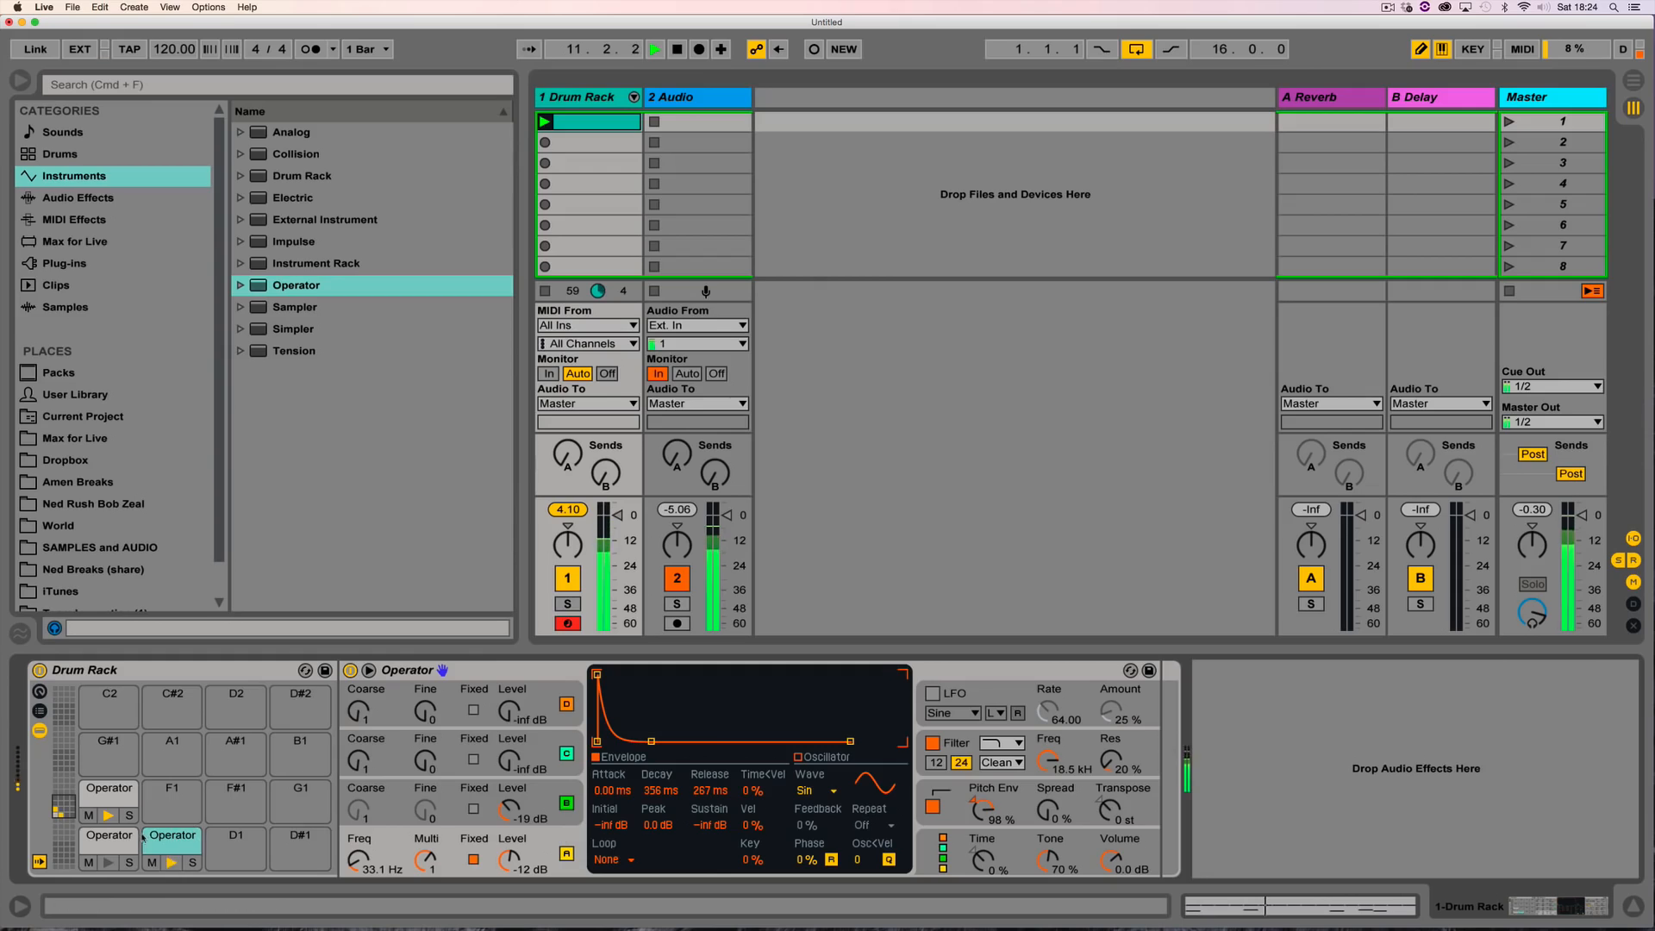
Step: Lengthen oscillator A's envelope decay to 60.0 s, checking it against oscillator B's envelope and the pitch envelope
left_click_drag(653, 743, 682, 741)
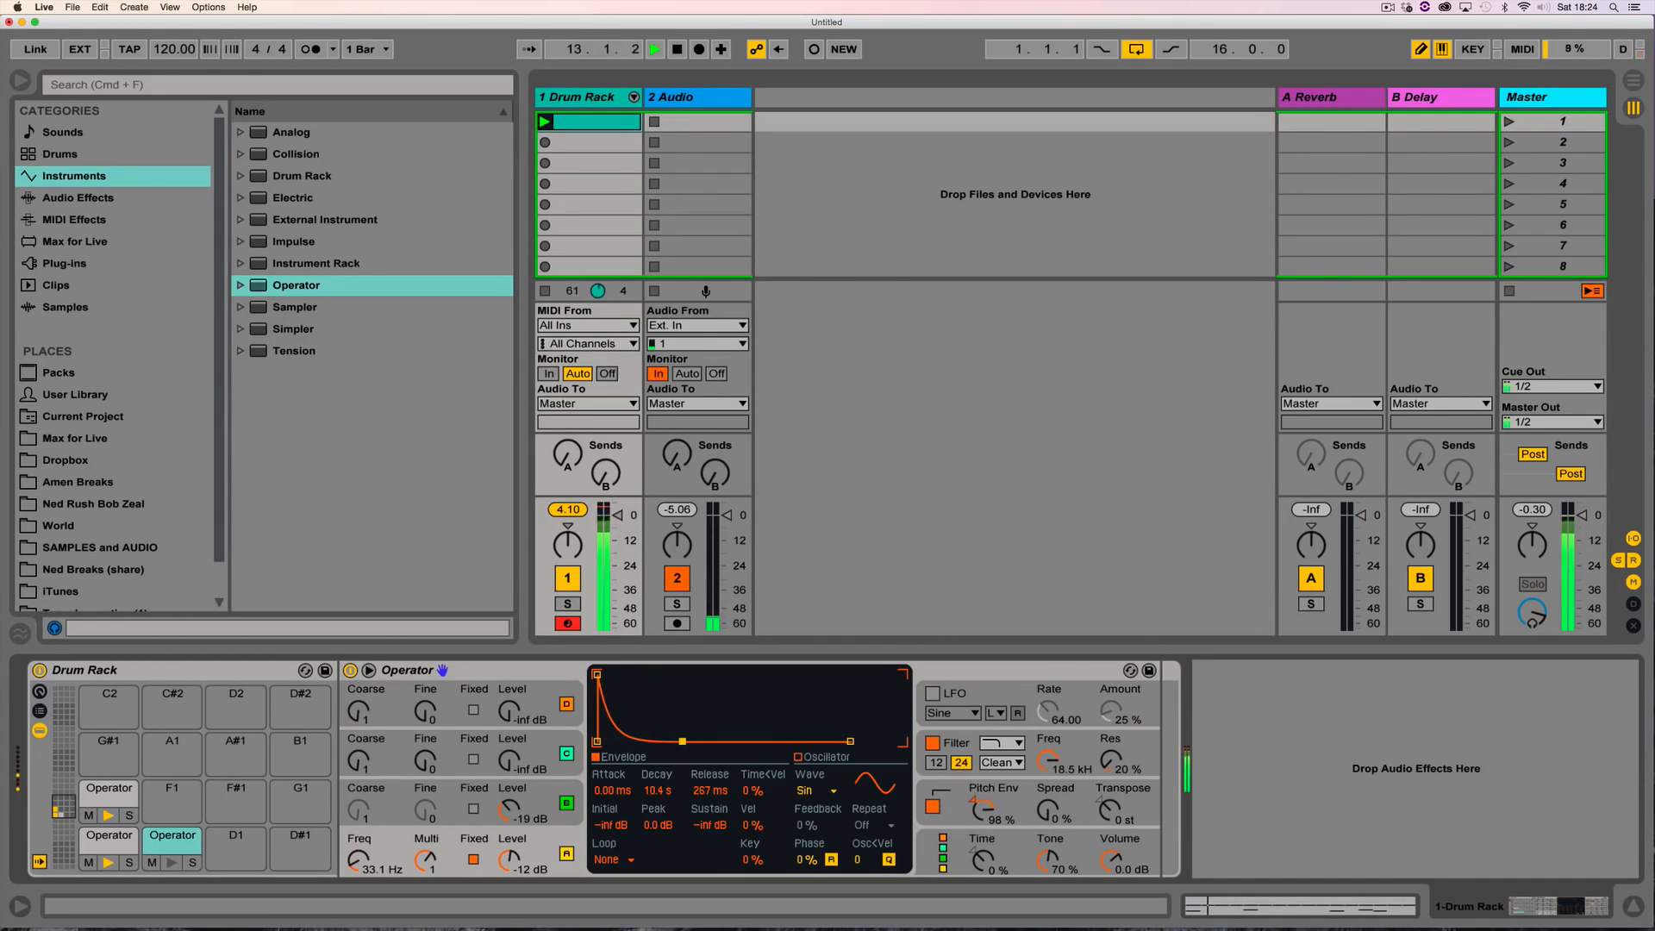
left_click(541, 788)
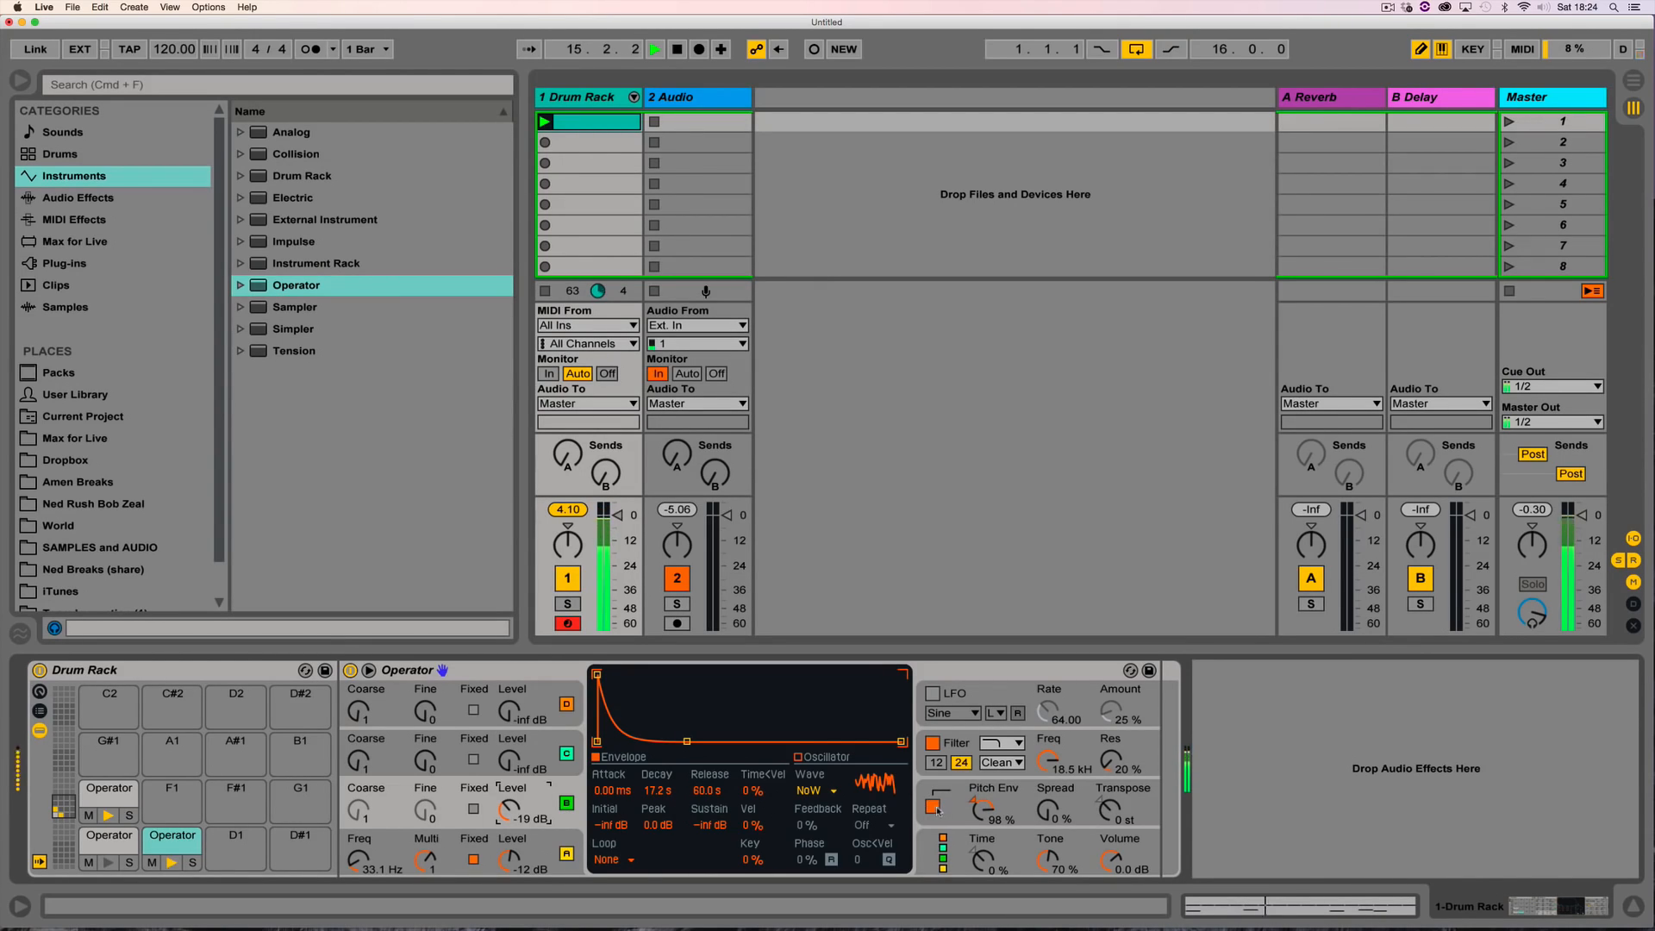
left_click(1012, 797)
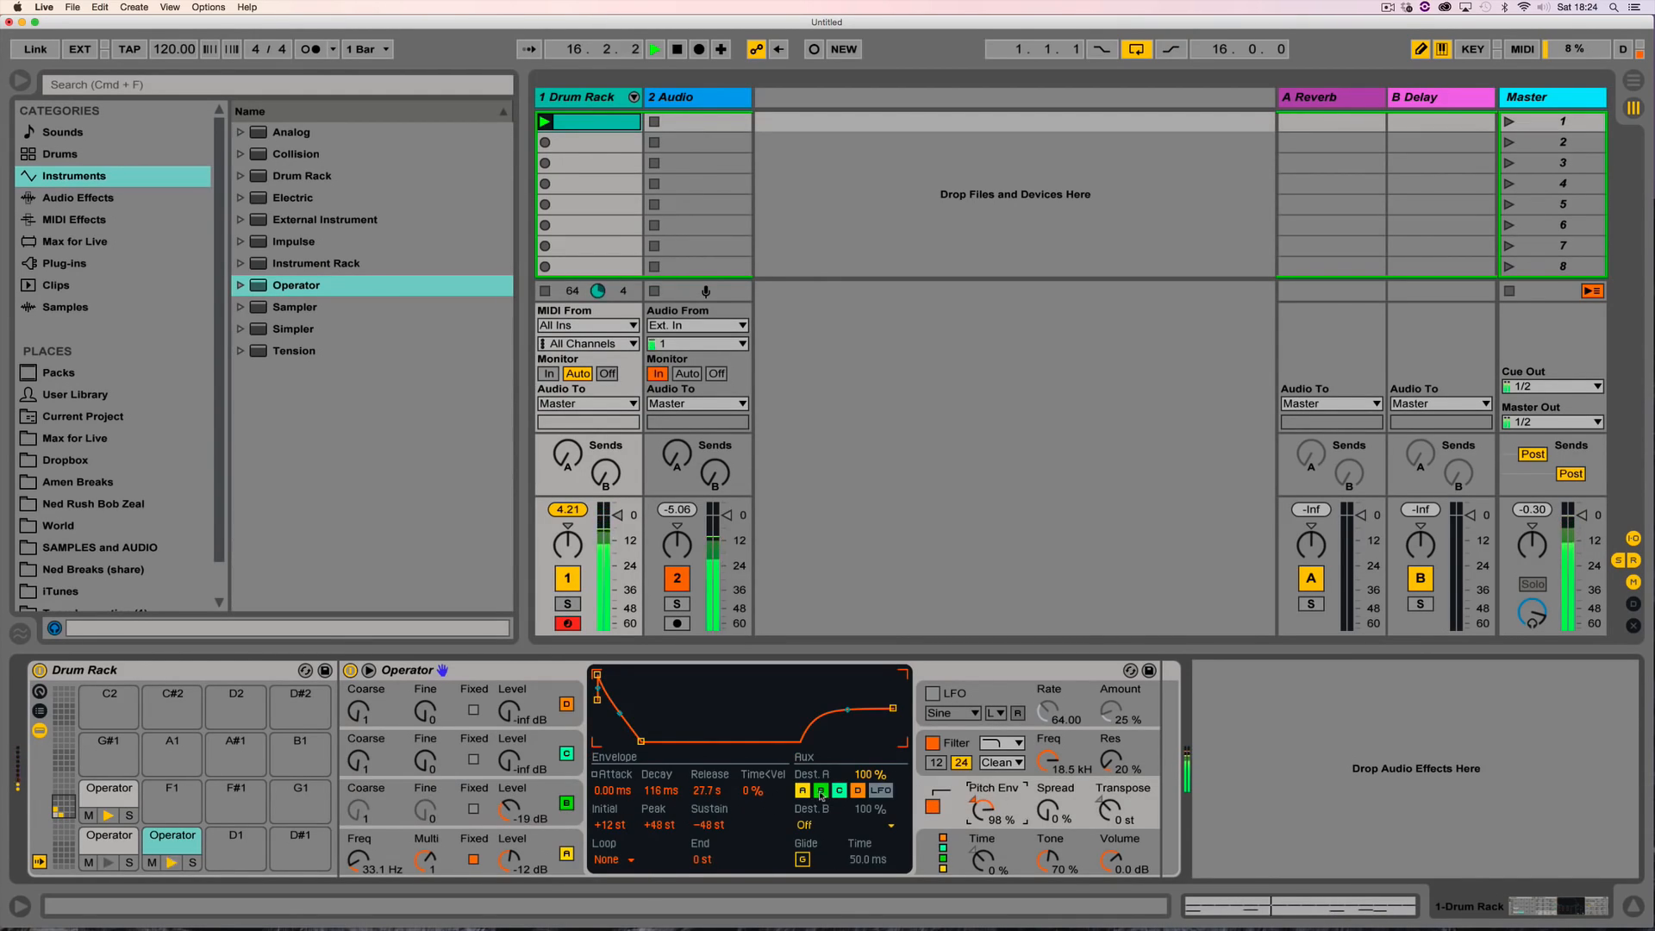
left_click(540, 788)
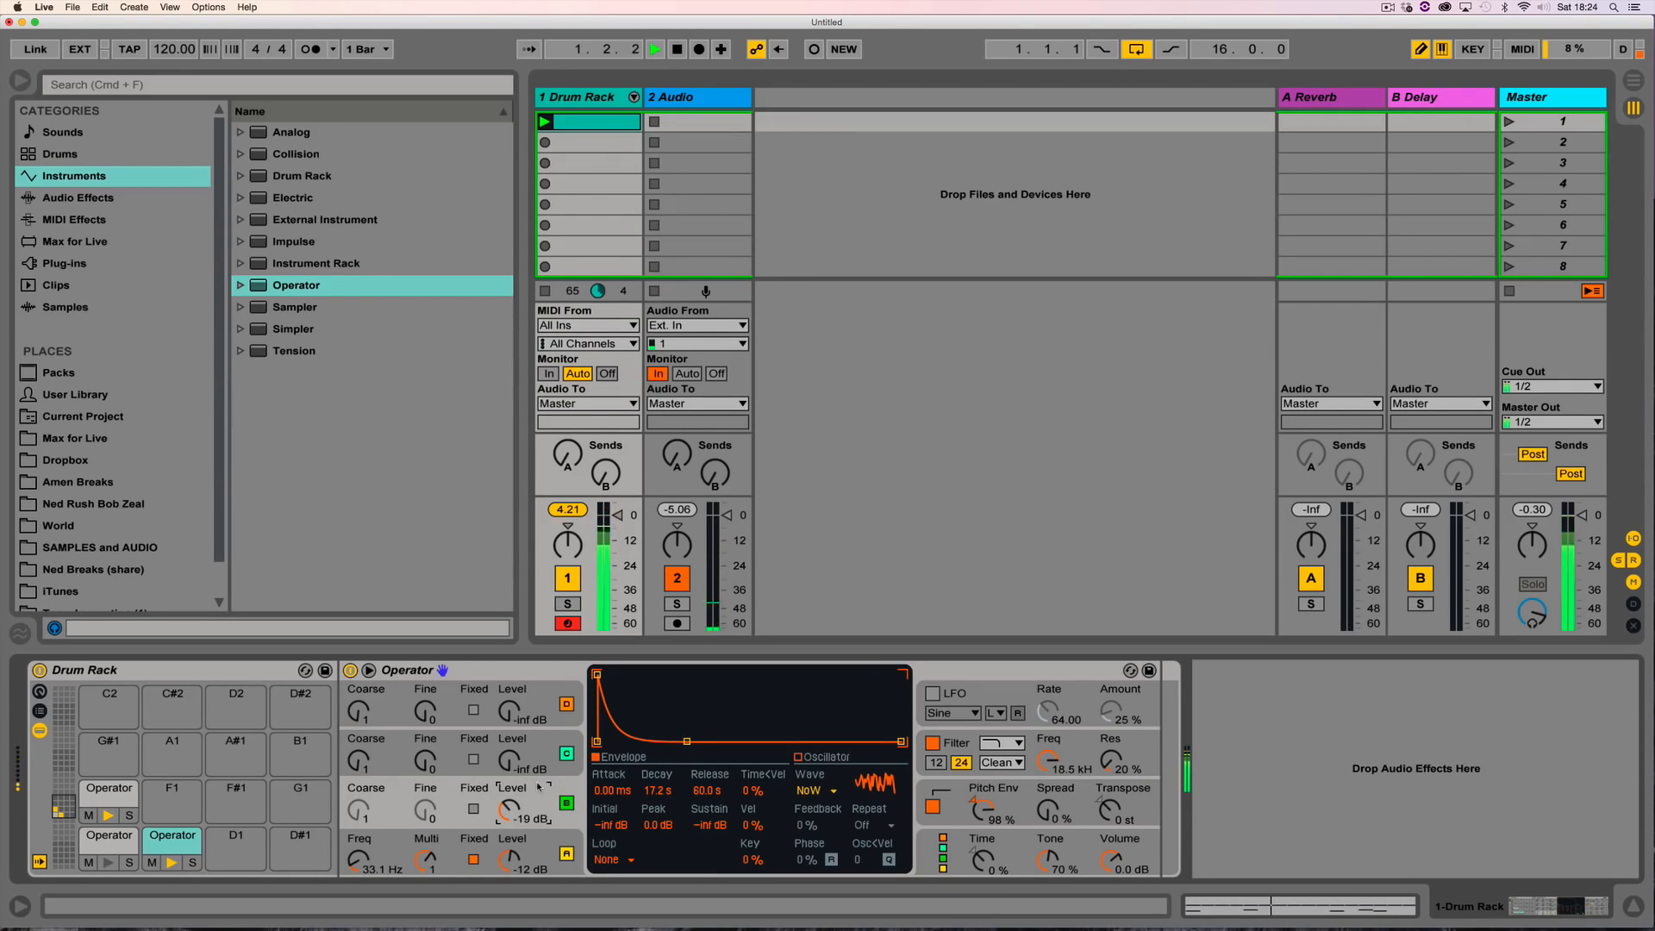
left_click(542, 838)
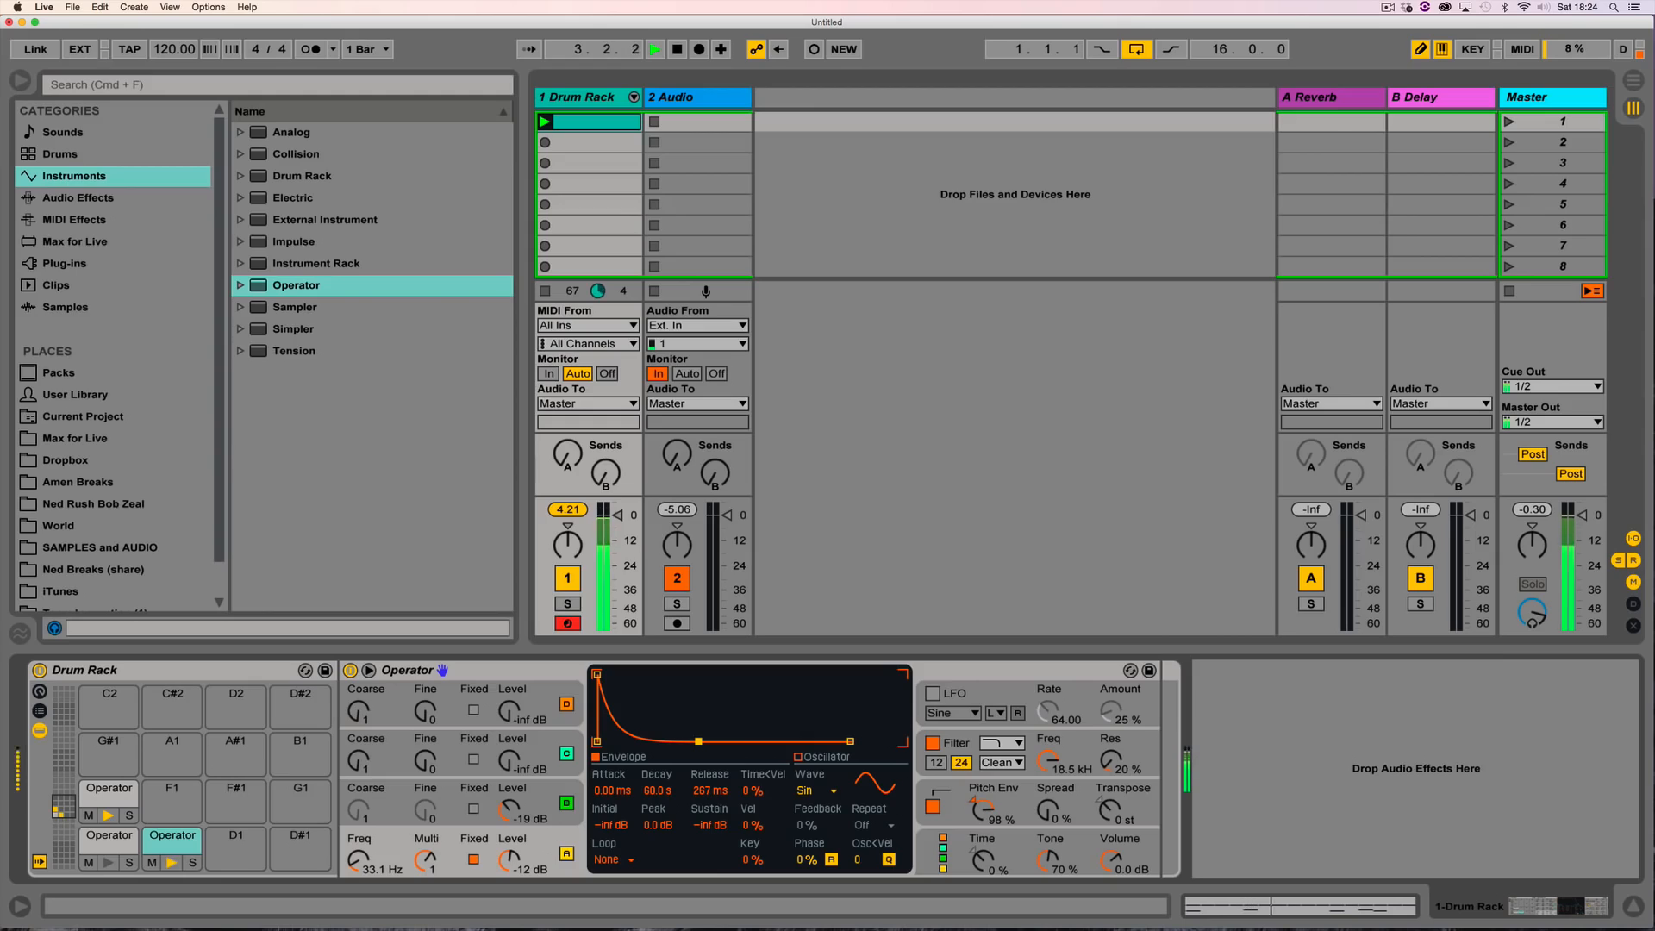
Step: Switch oscillator B's waveform to Noise Looped, with a level of -13 dB and a 404 ms envelope decay
left_click(528, 791)
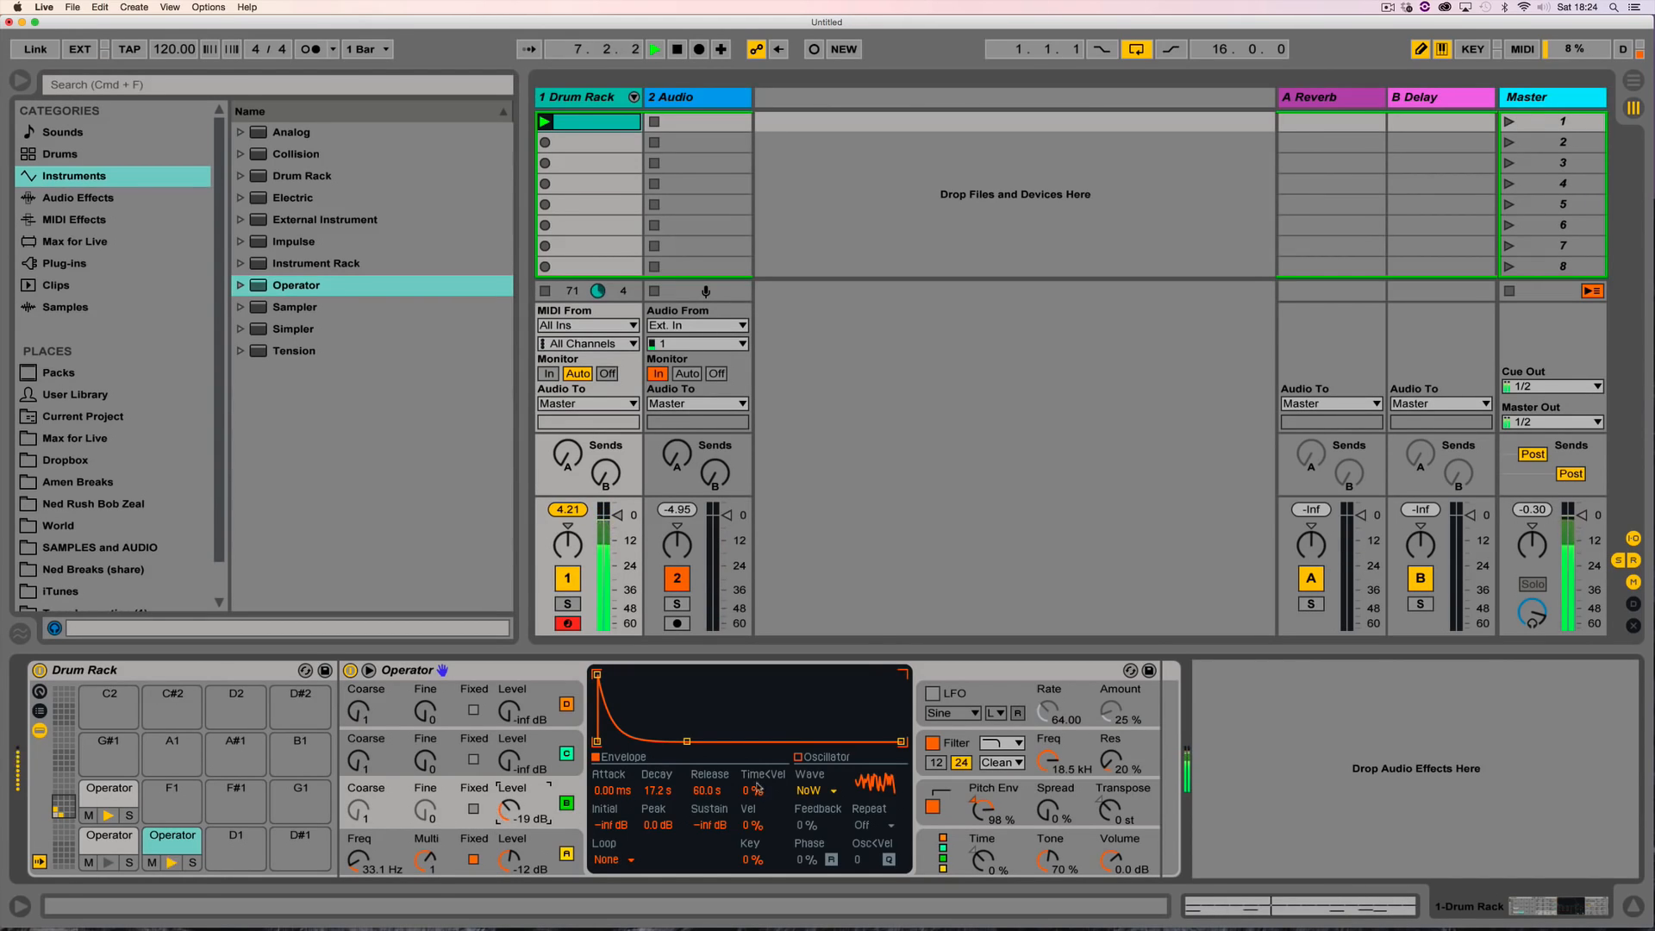
left_click(806, 790)
left_click(825, 739)
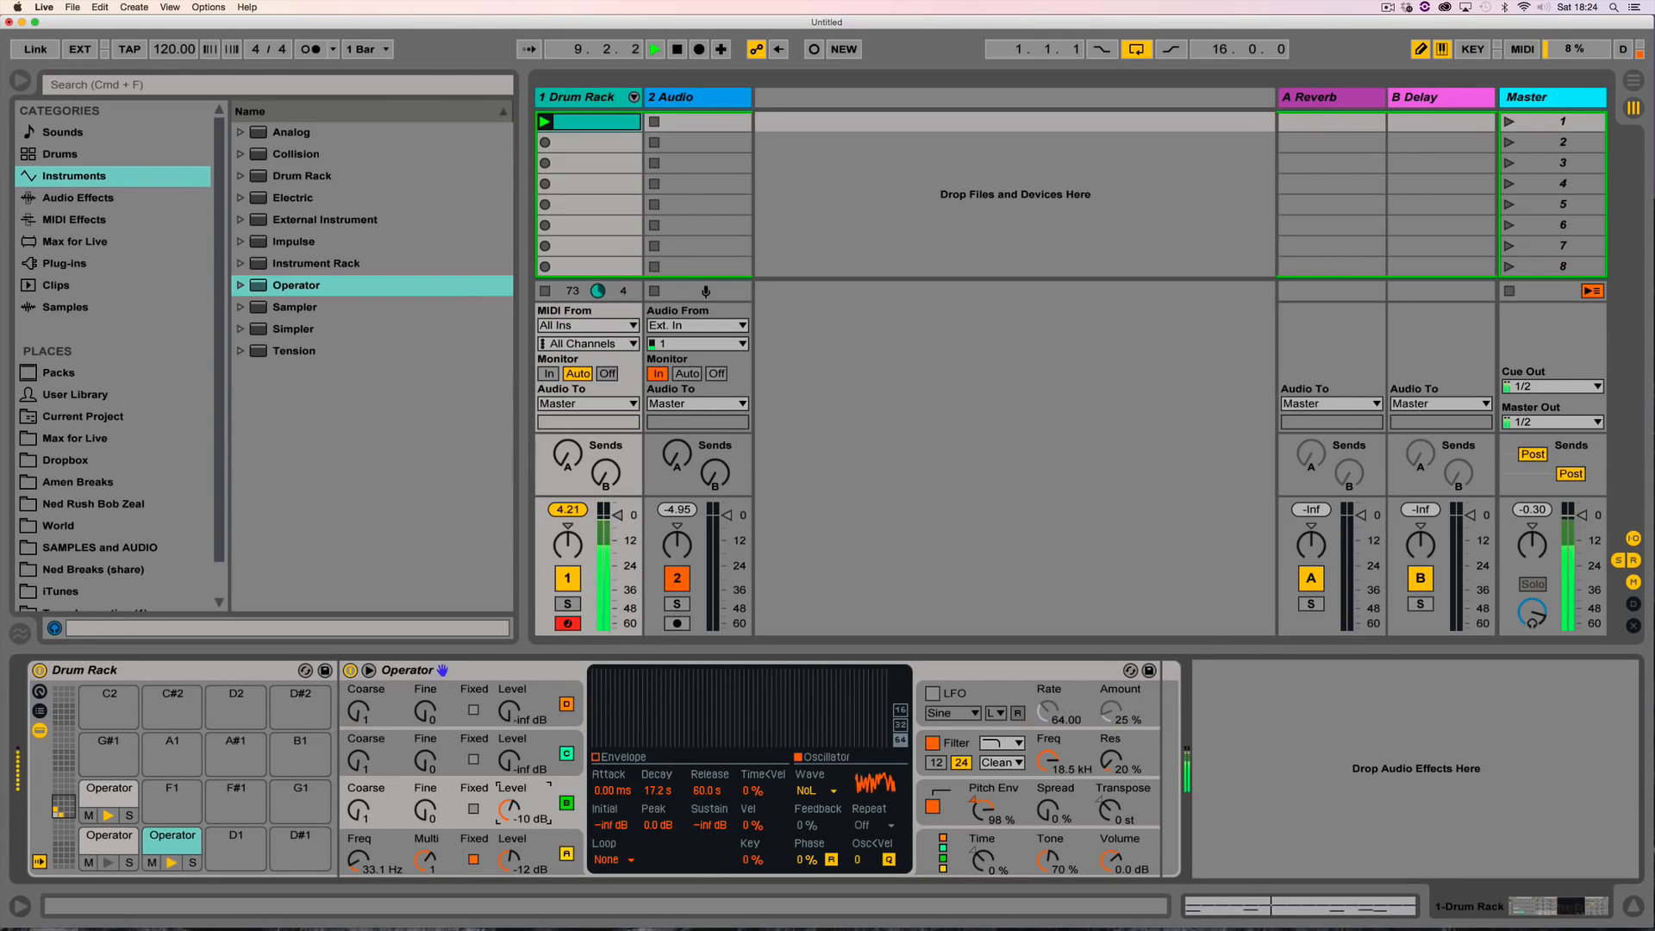
left_click(591, 758)
left_click_drag(687, 743, 652, 741)
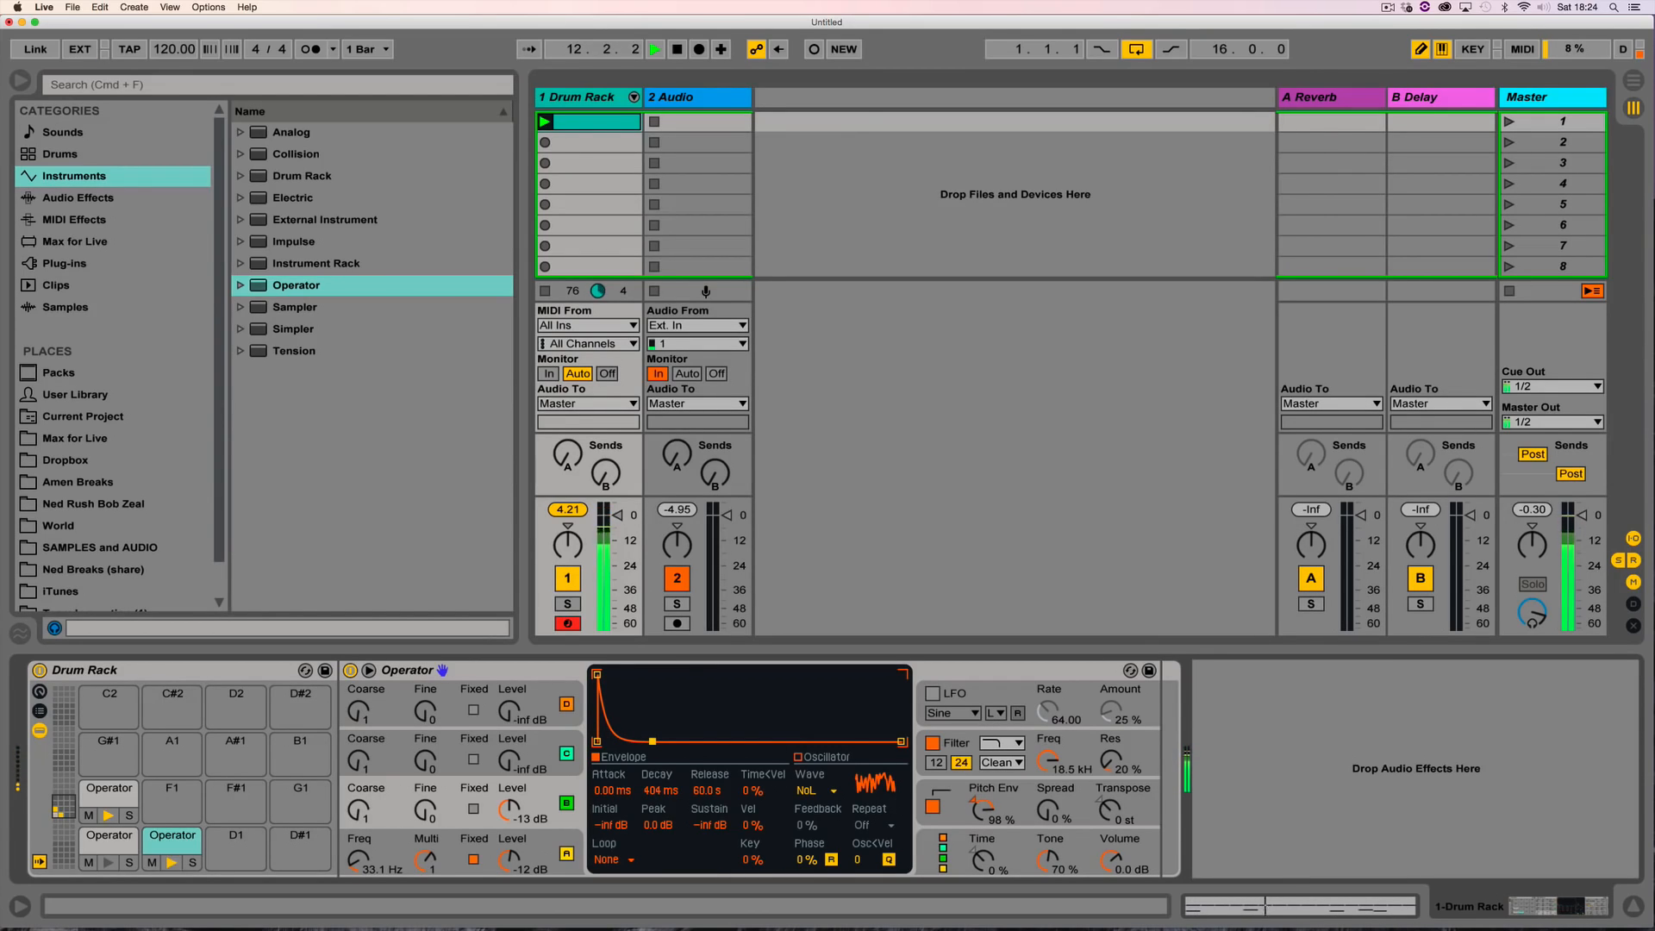
Step: Raise oscillator A's fixed frequency to 54.5 Hz and restart playback to hear it
left_click_drag(357, 857, 357, 840)
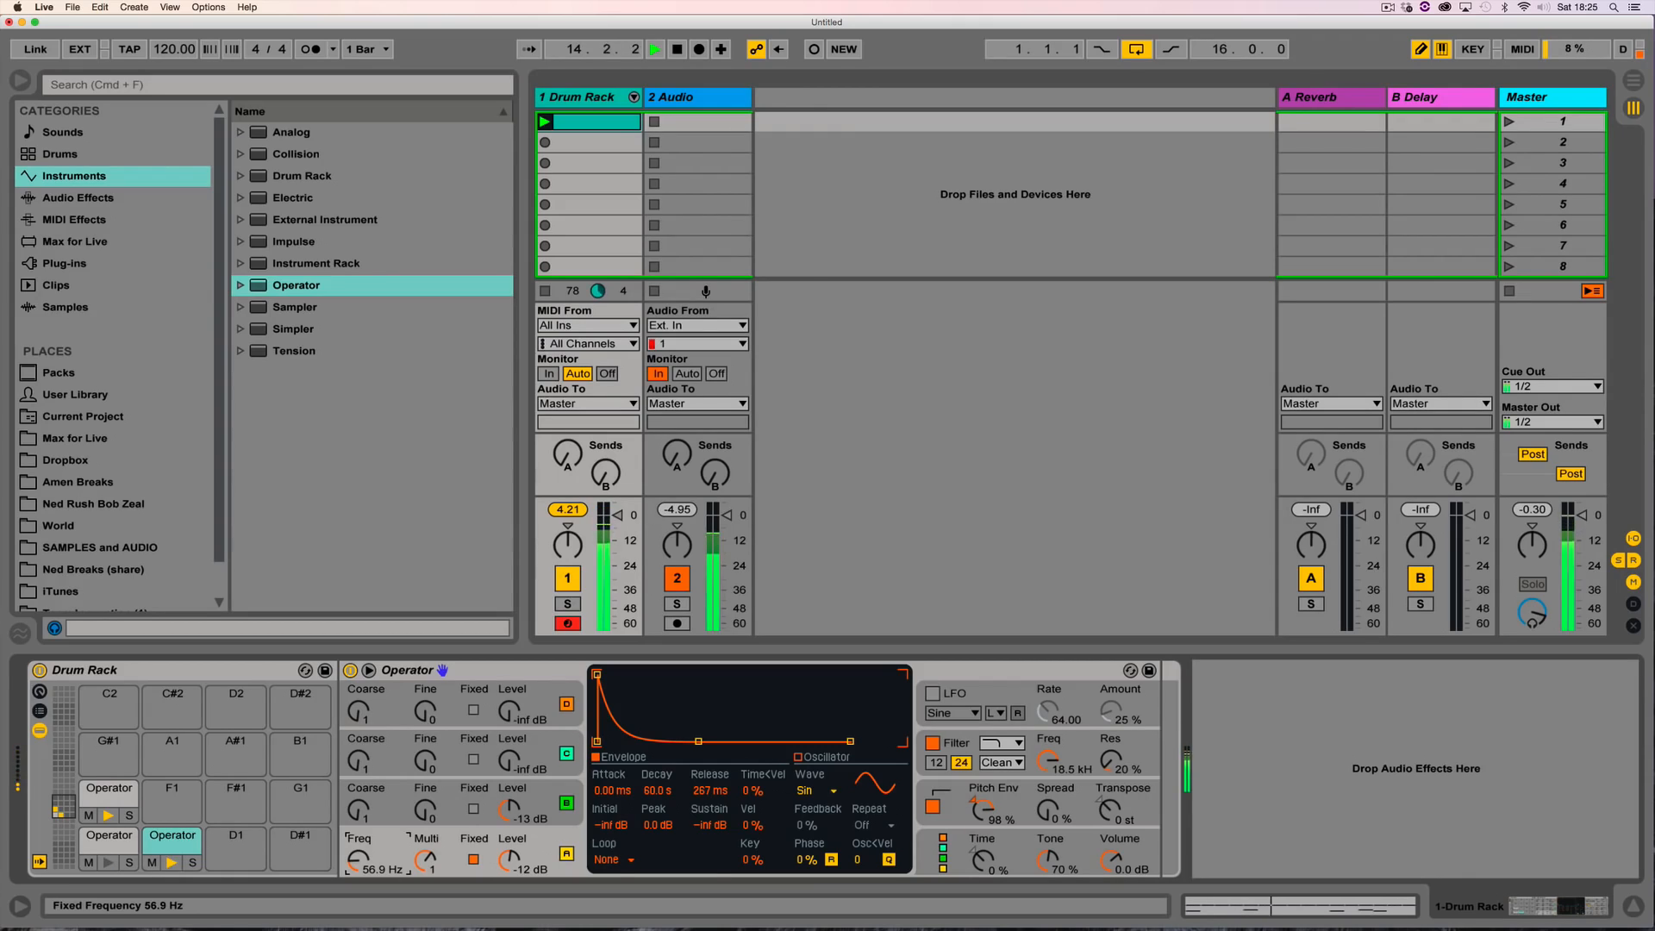
key("space")
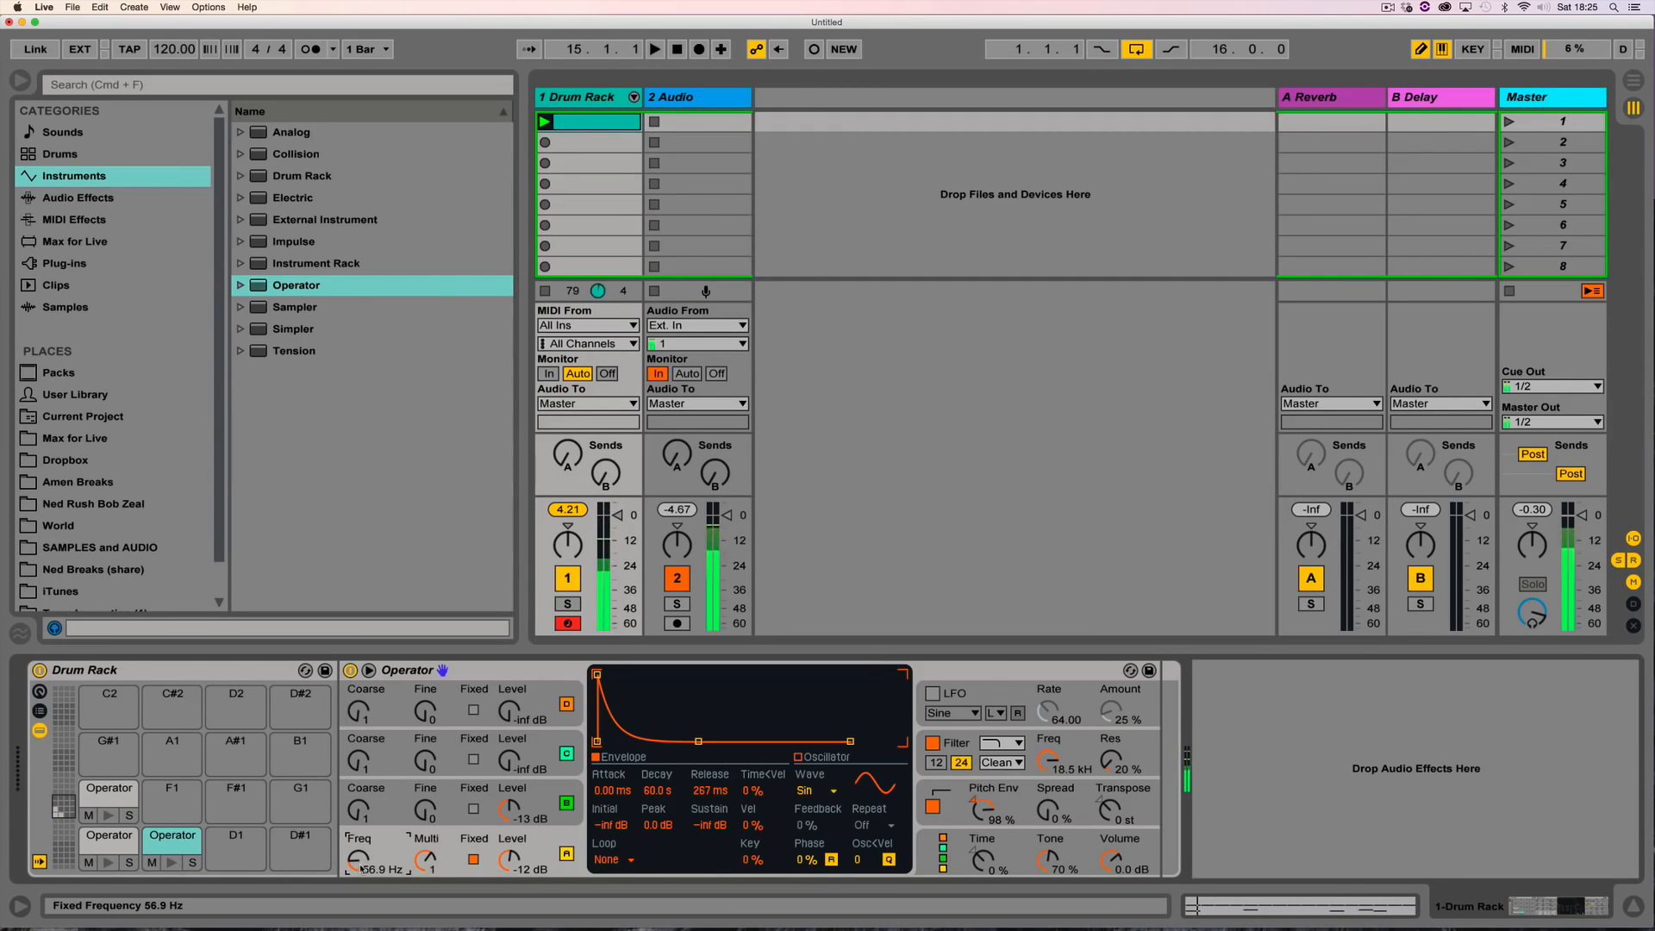
key("space")
left_click_drag(357, 866, 357, 868)
Step: Set oscillator B's level to -4.4 dB and oscillator A's level to -9.2 dB
left_click(546, 787)
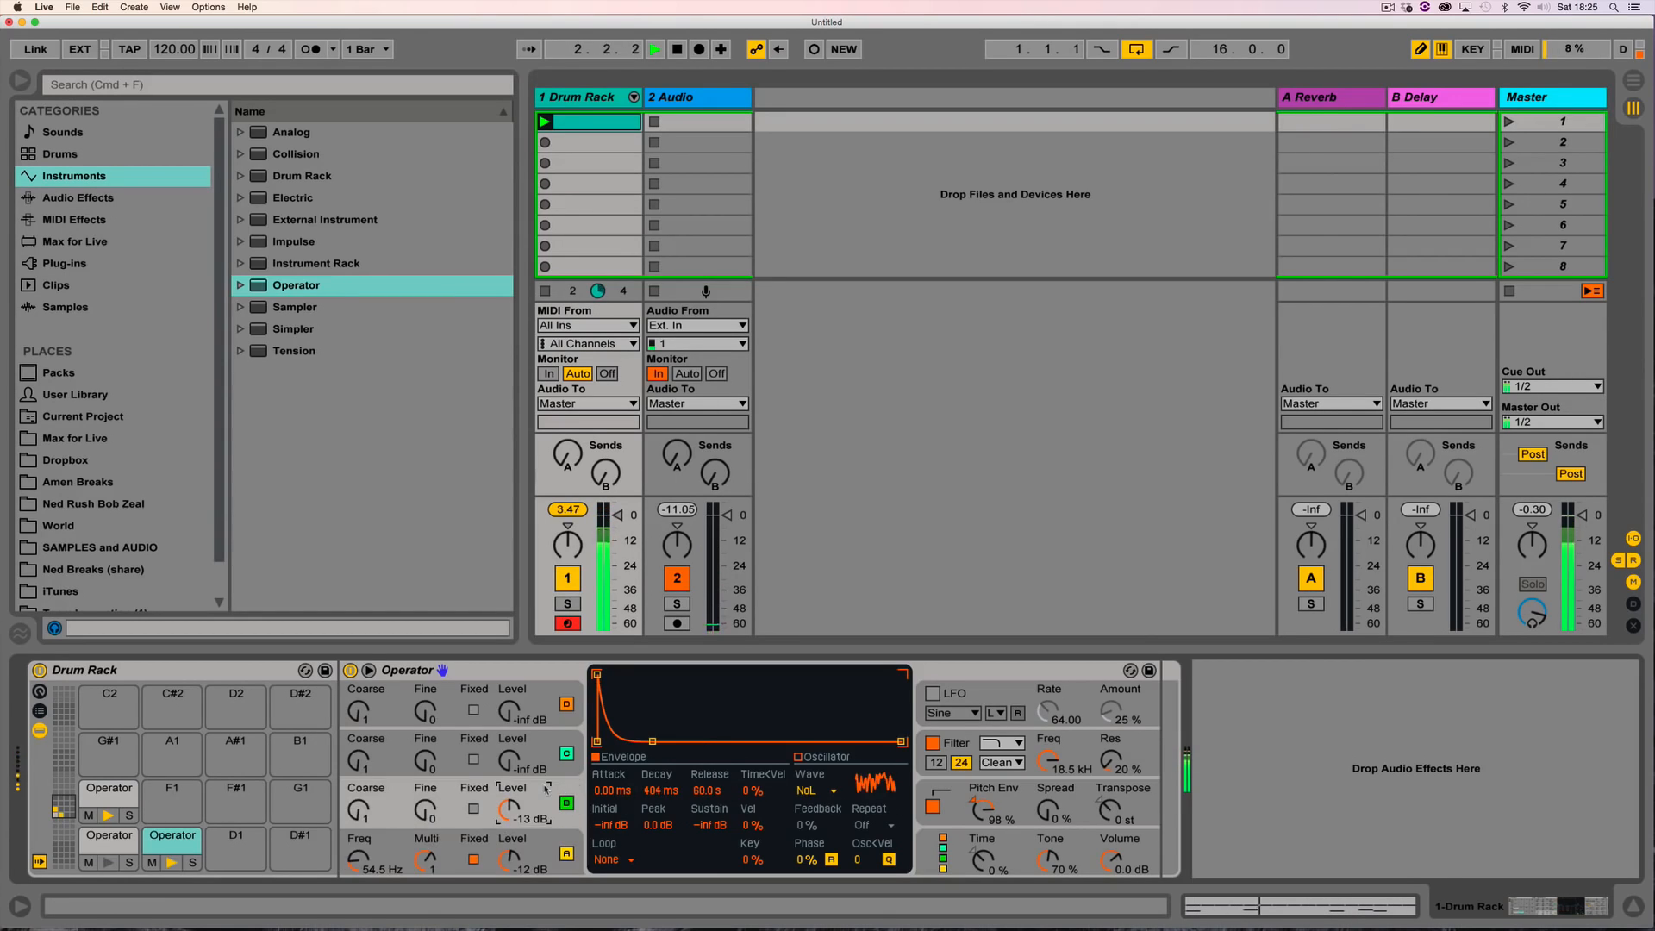
left_click_drag(509, 809, 510, 763)
left_click_drag(519, 819, 510, 854)
Step: Compare Noise White with Noise Looped as oscillator B's waveform, ending on Noise Looped
left_click(576, 800)
left_click(812, 790)
left_click(814, 772)
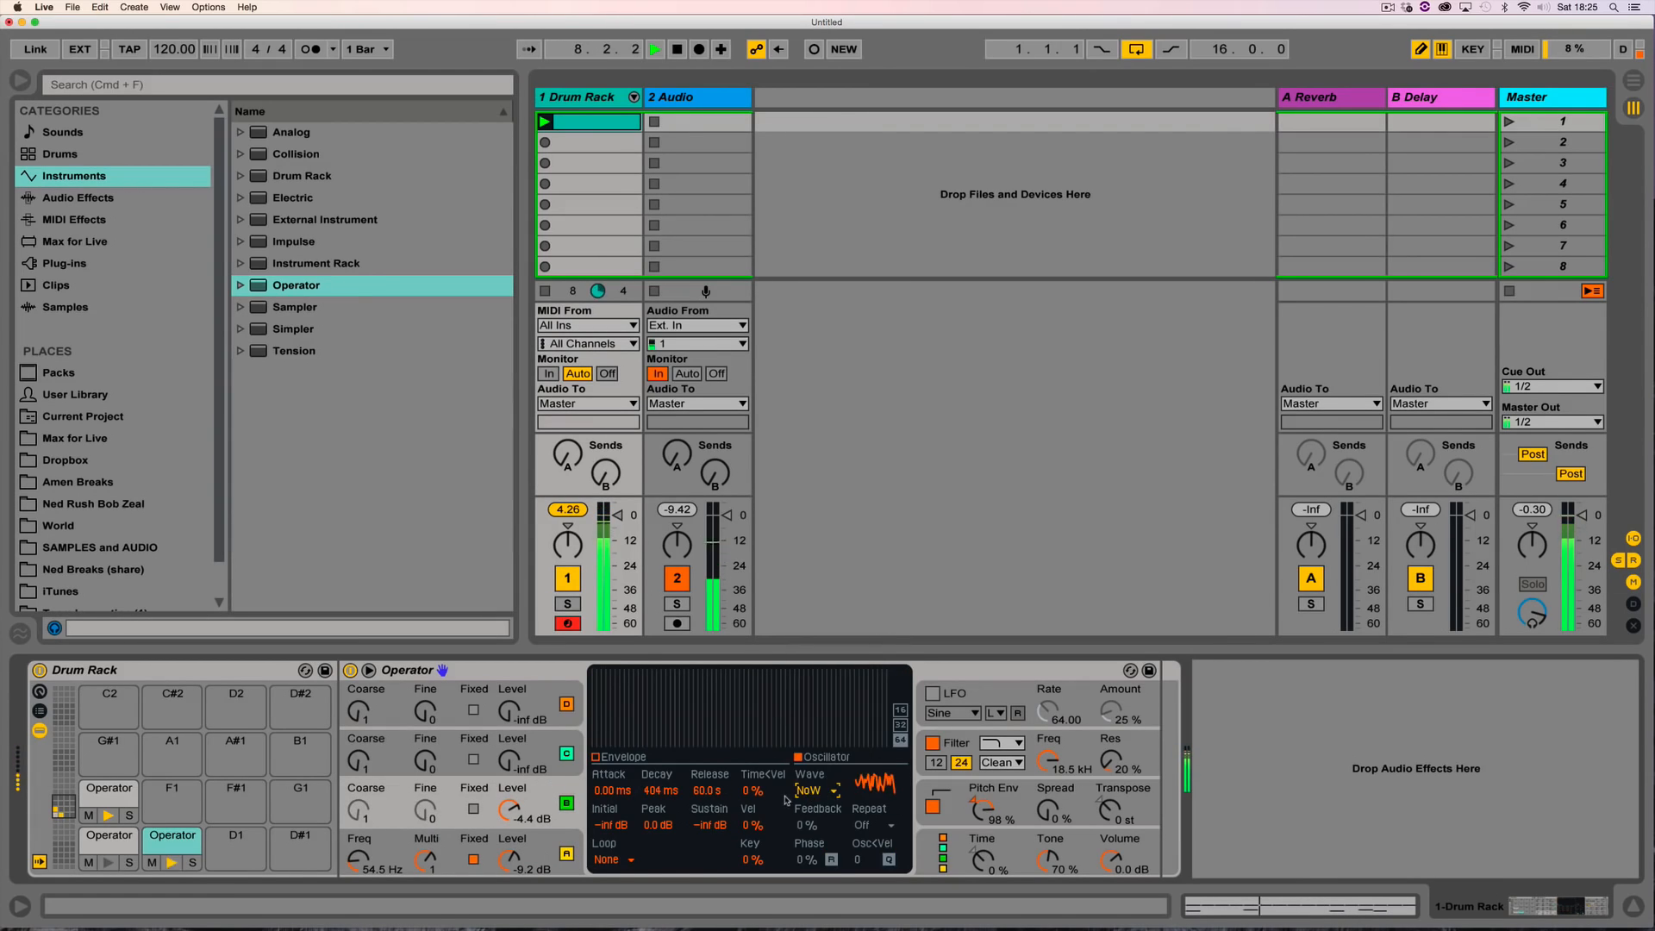
left_click(812, 792)
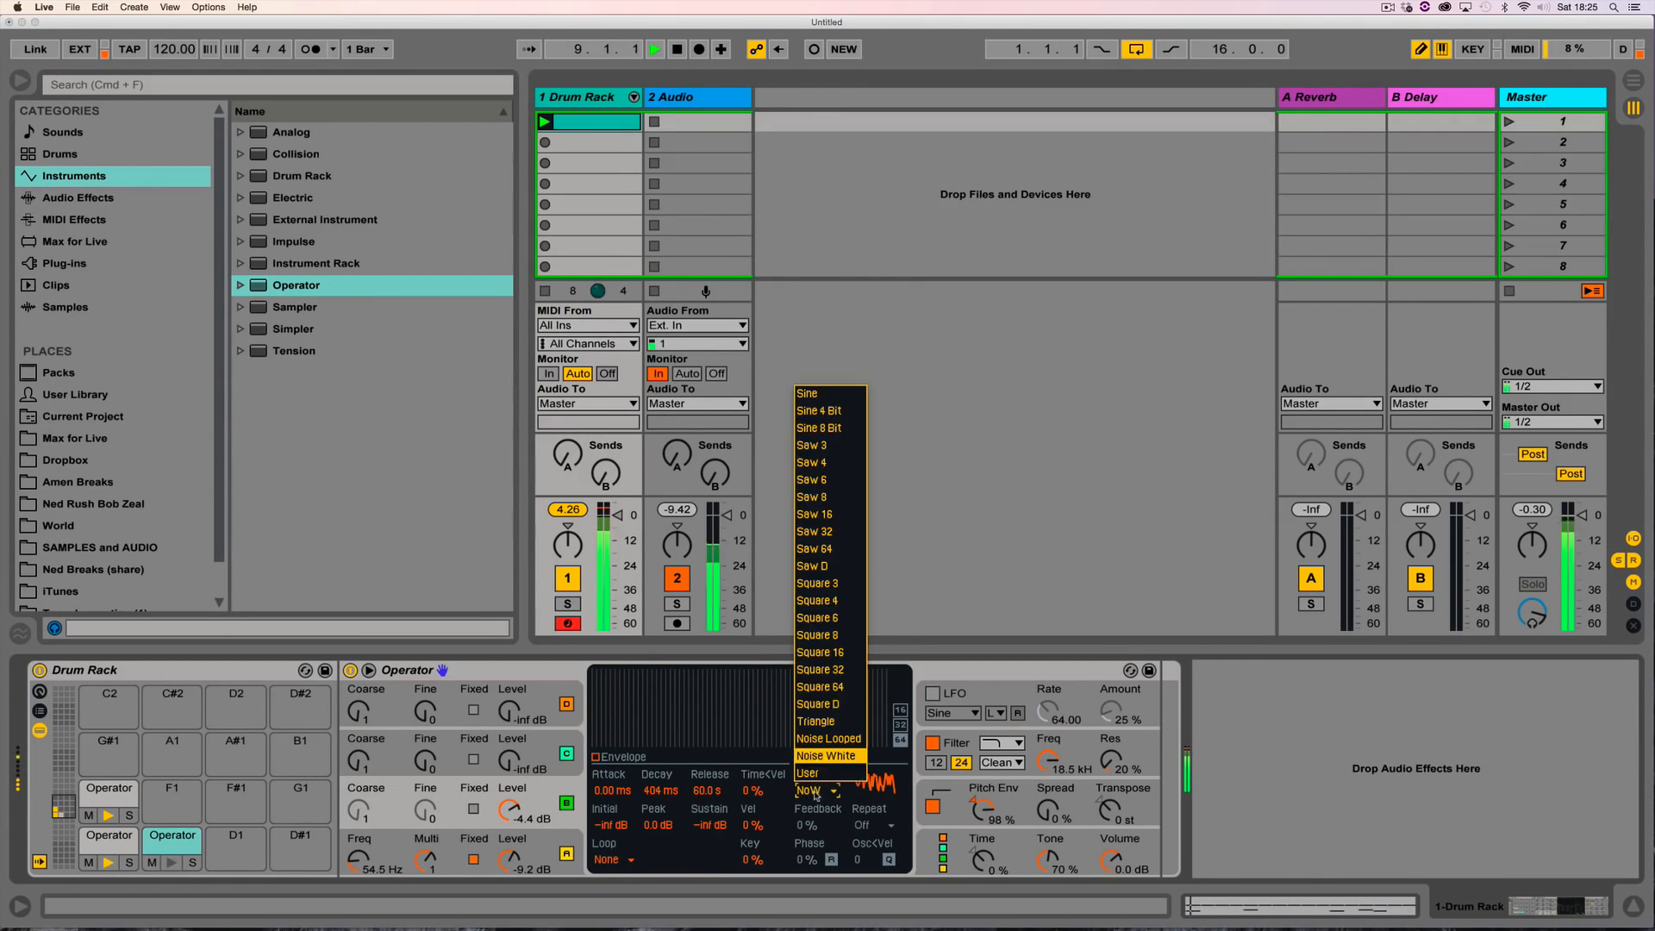
left_click(828, 739)
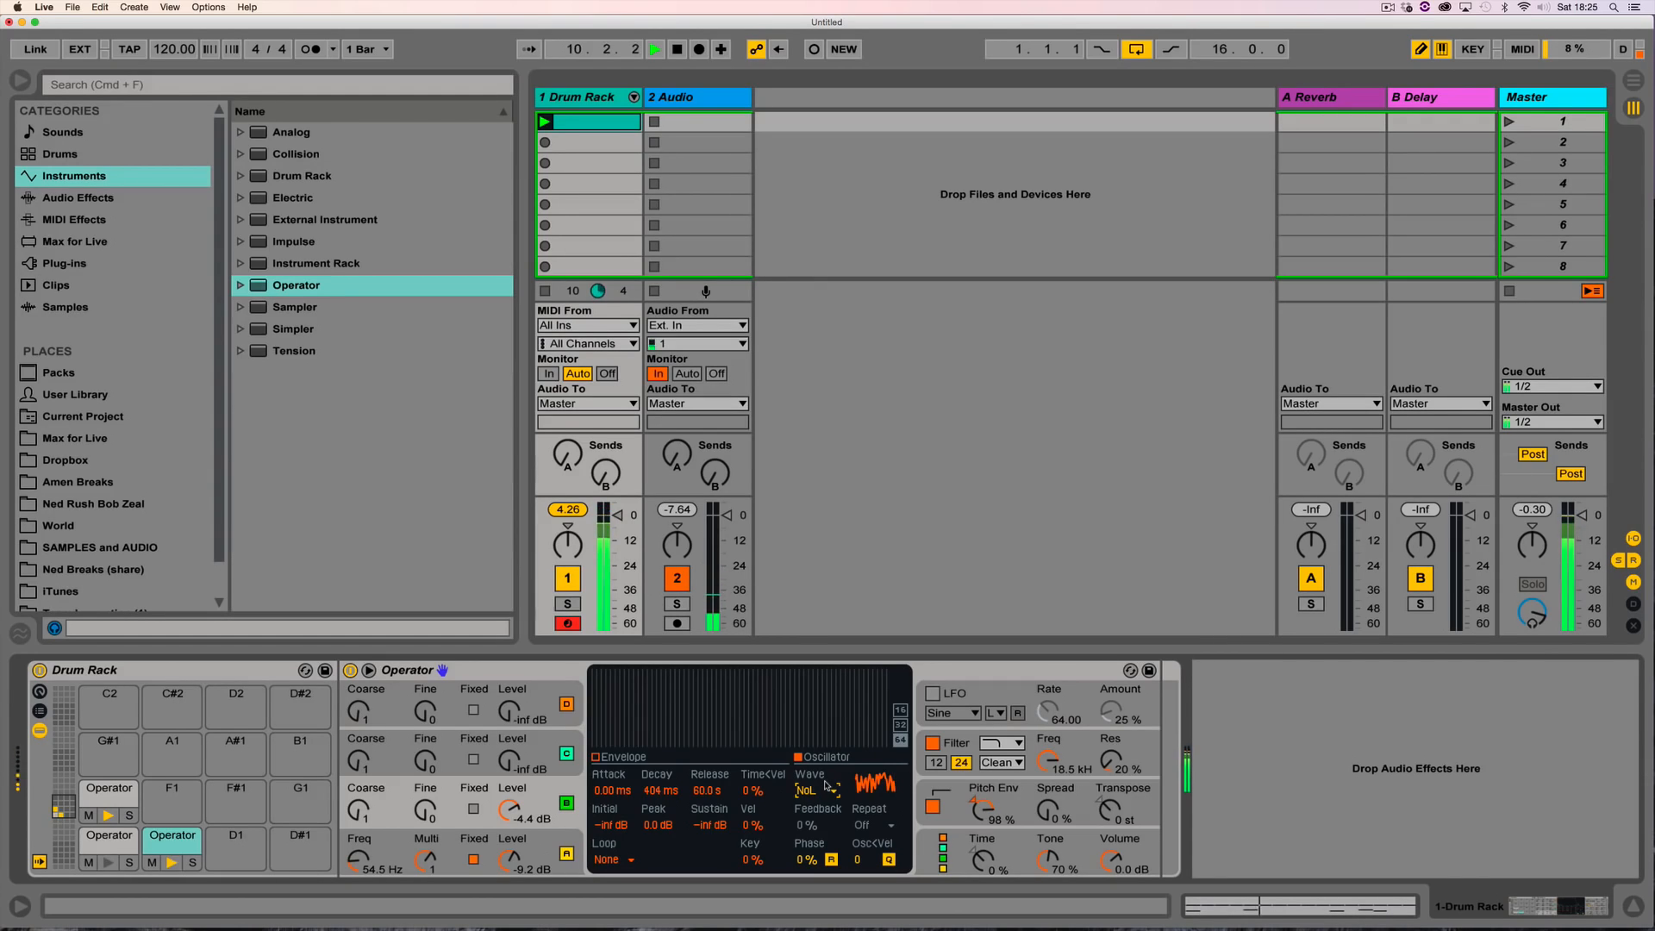
Step: Change the filter to a high-pass type with its frequency at 243 Hz and restart playback
left_click(1000, 745)
left_click(998, 780)
left_click_drag(1047, 761, 1047, 853)
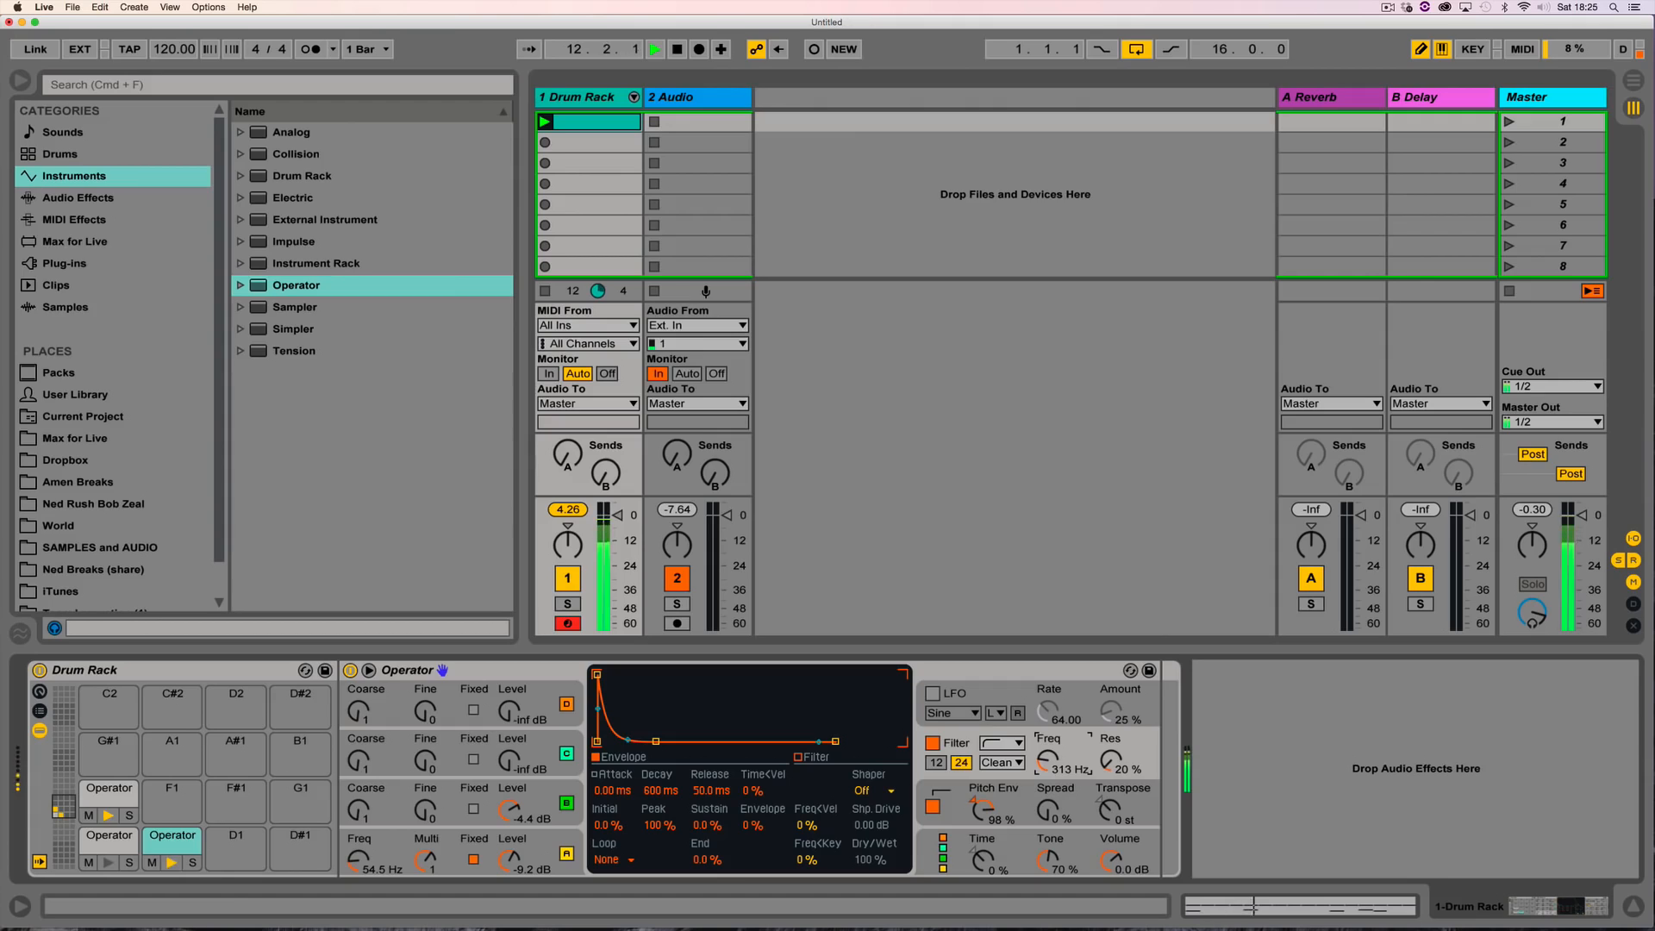
left_click_drag(1051, 763, 1052, 780)
key("space")
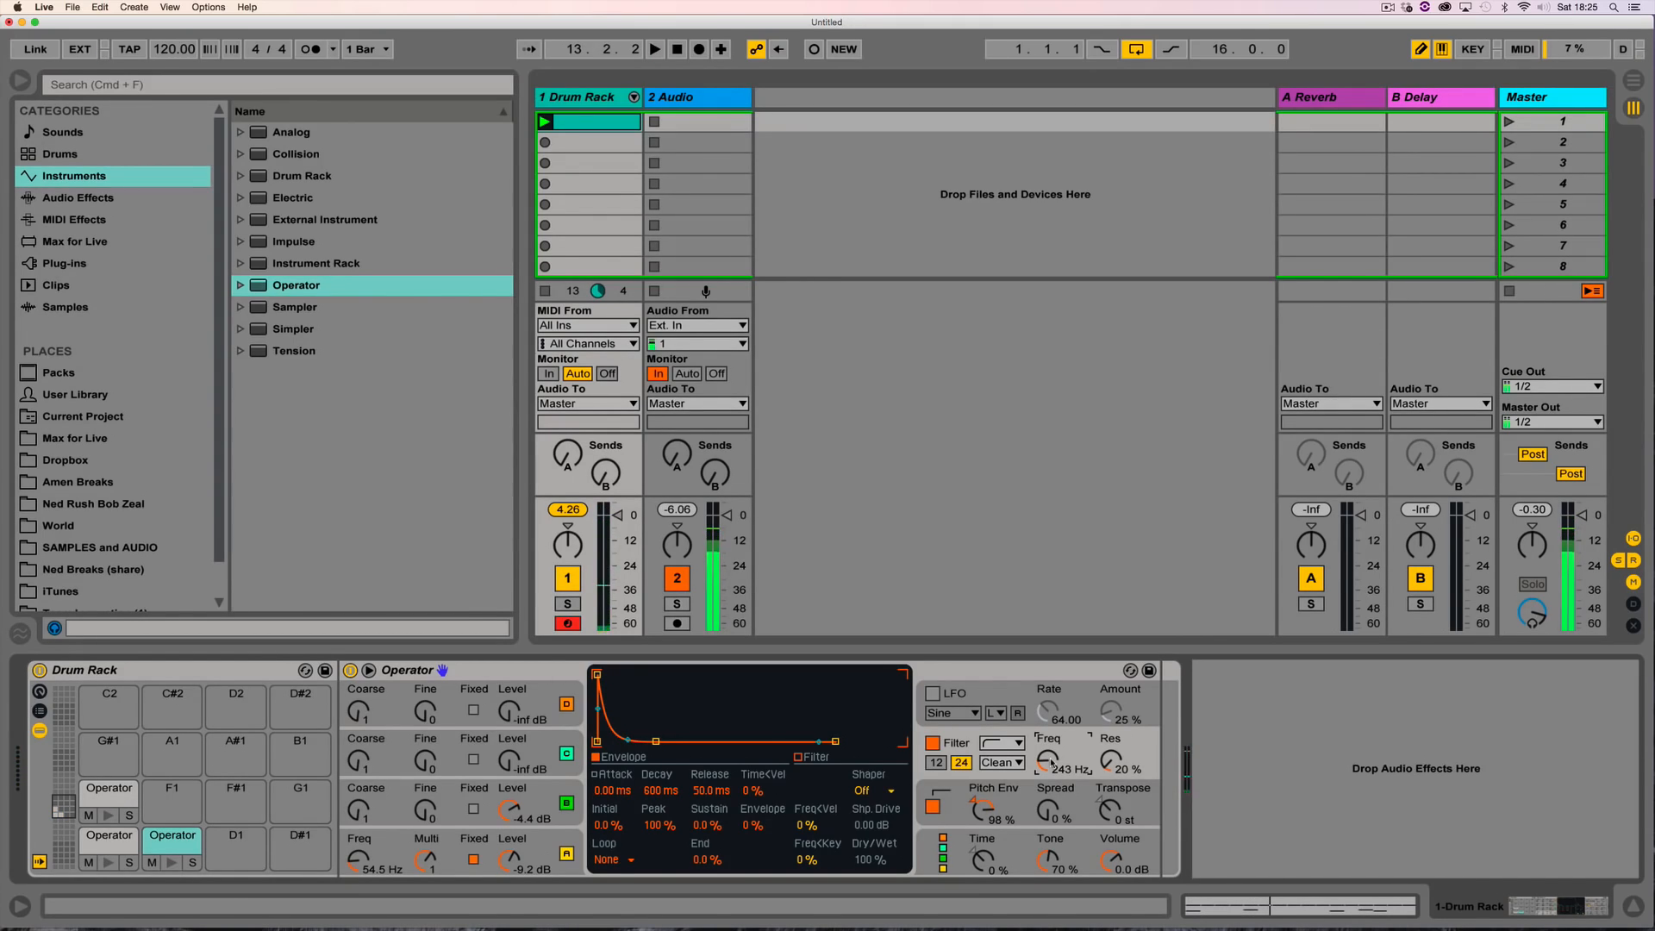
key("space")
Step: Load a new Operator onto the empty F1 pad, audition it and add notes for it to the drum clip
left_click_drag(169, 760, 169, 798)
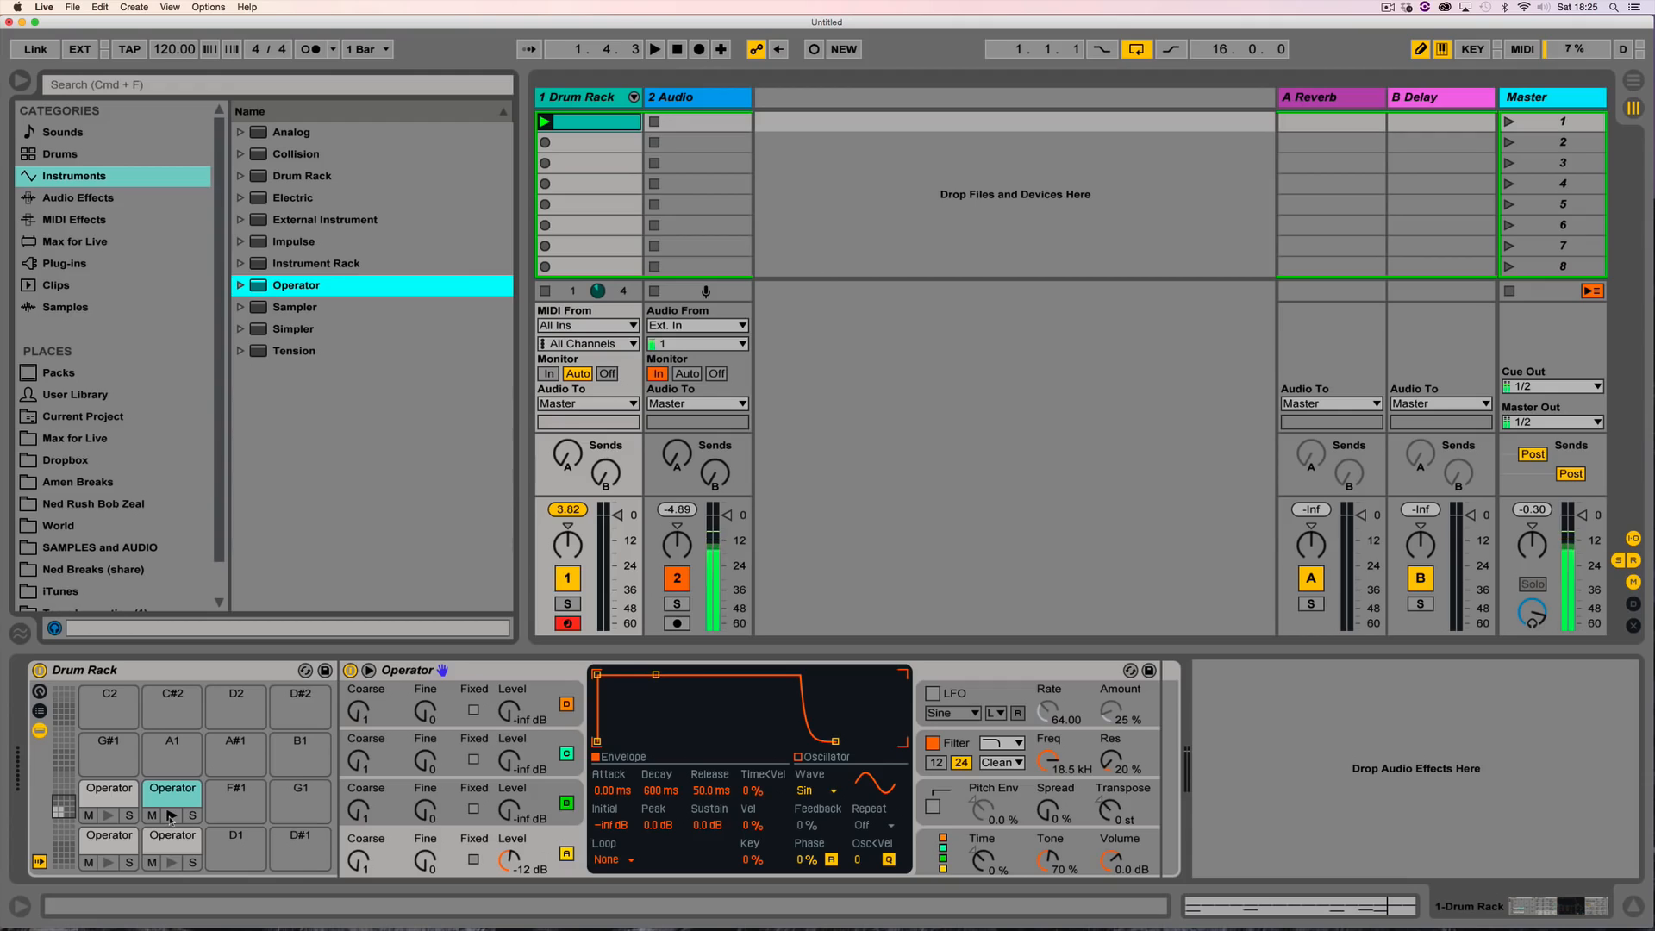
left_click(171, 817)
left_click(170, 817)
key("space")
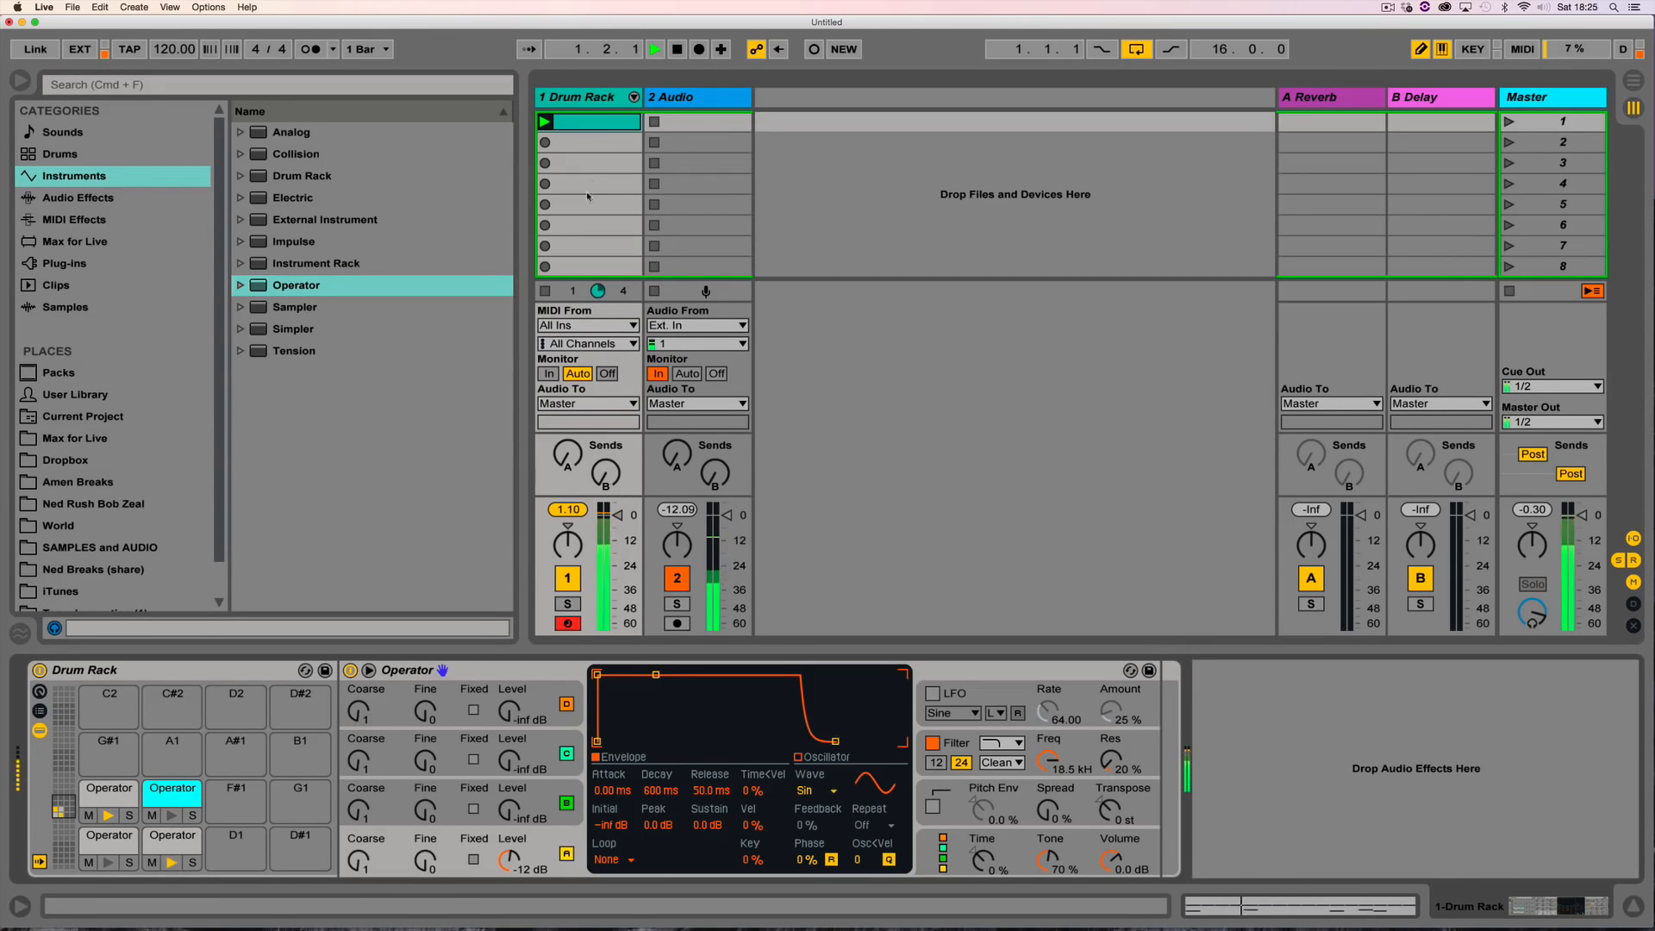
double_click(595, 121)
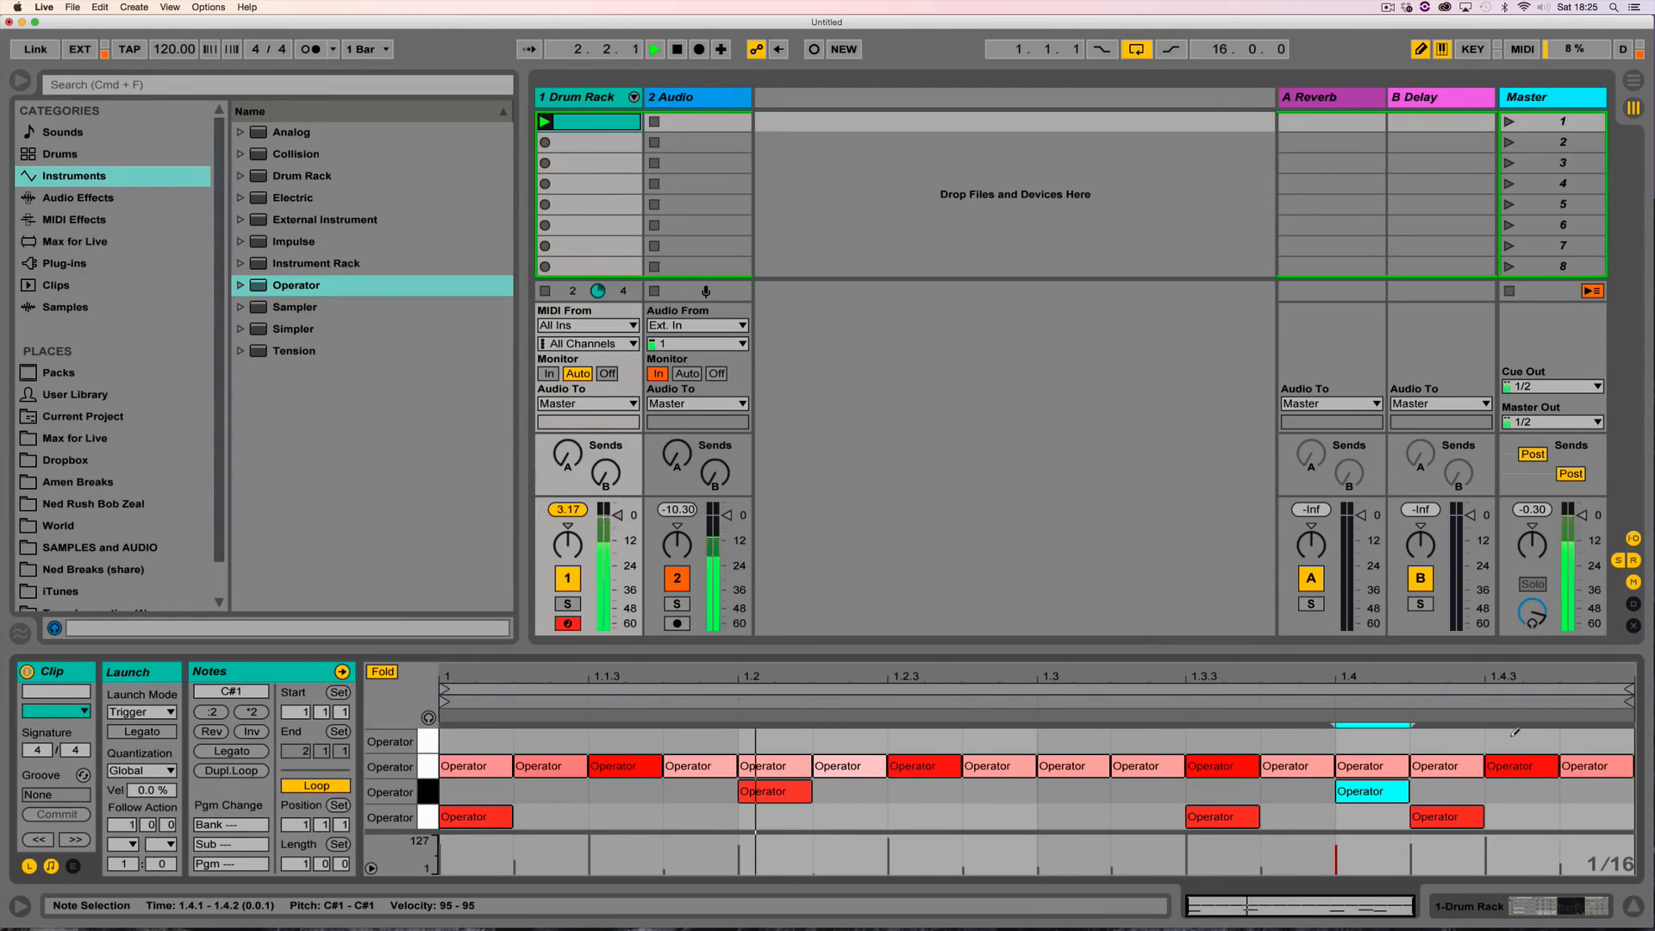
Step: Set oscillator A's envelope on the F1 Operator to -inf dB sustain and 889 ms release
key("shift+Tab")
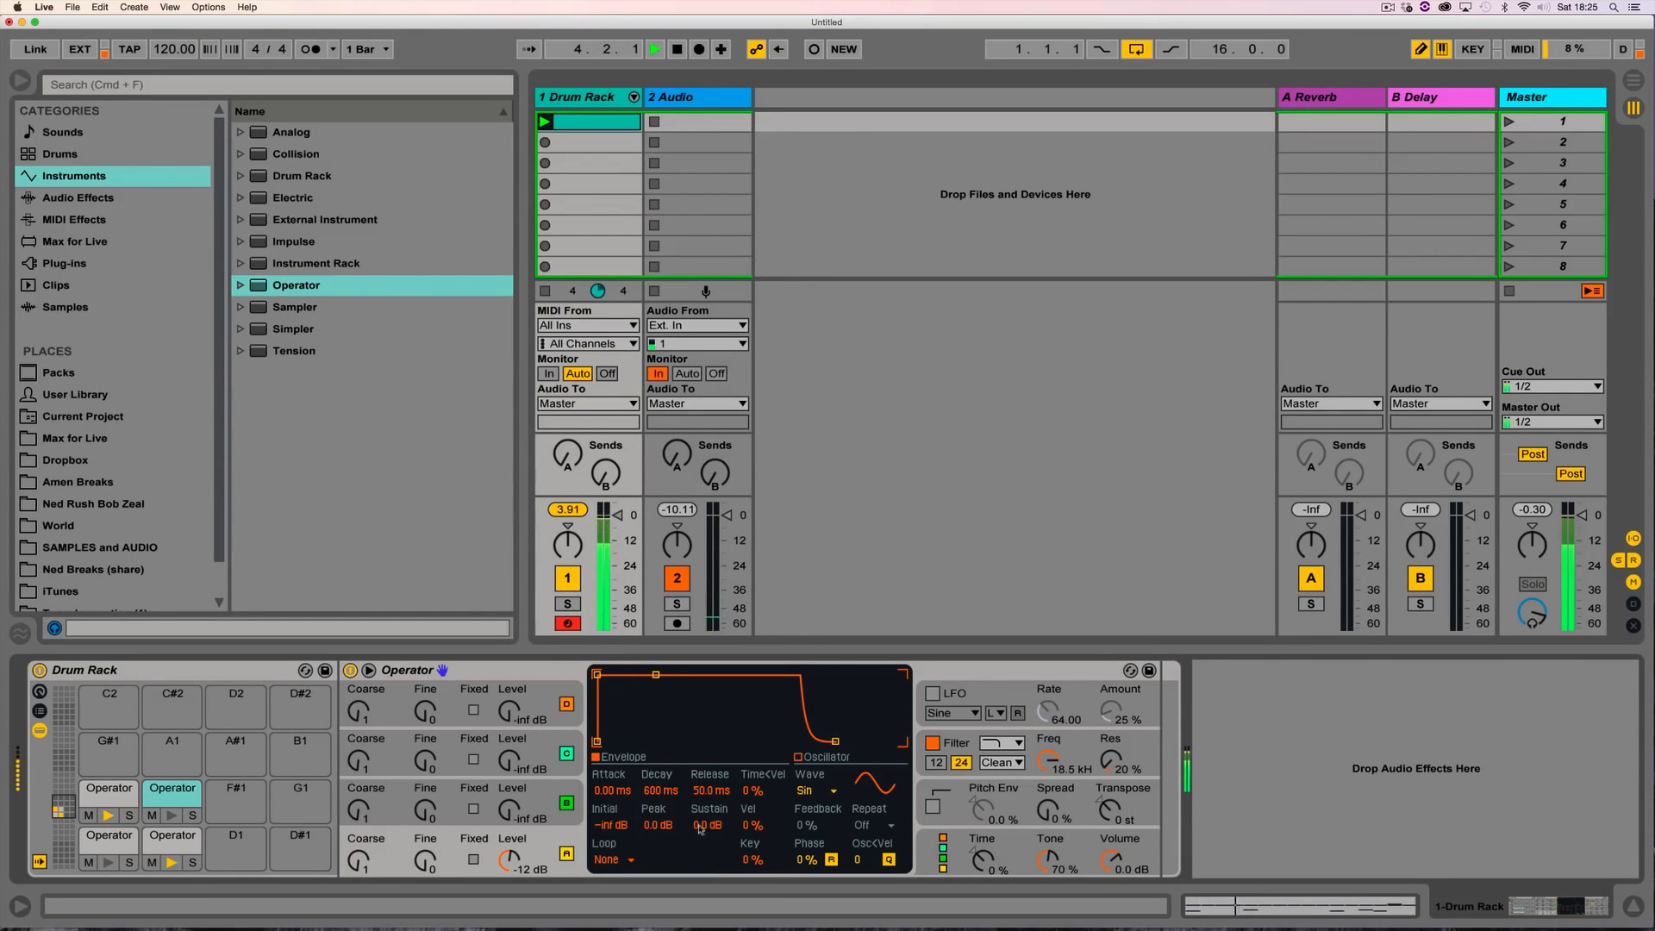
left_click_drag(699, 829, 698, 915)
left_click_drag(699, 793, 699, 746)
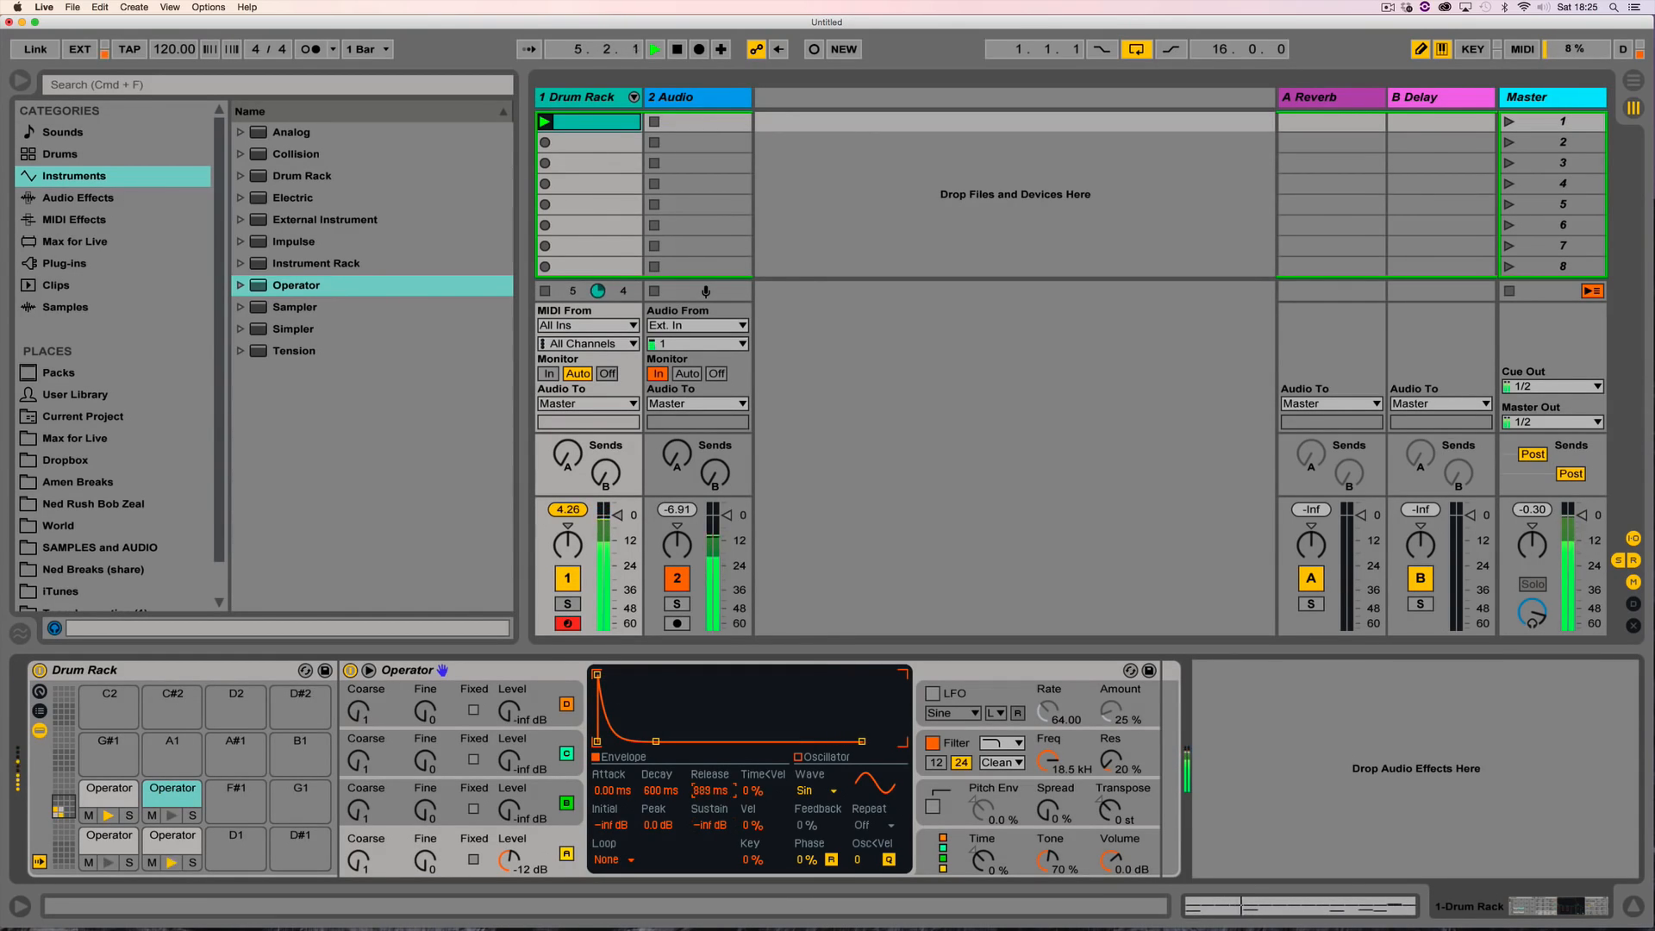
Step: Enable the pitch envelope at 100% with a +48 st peak and 20.3 ms decay, and solo the F1 pad
left_click(932, 806)
left_click_drag(981, 812, 981, 742)
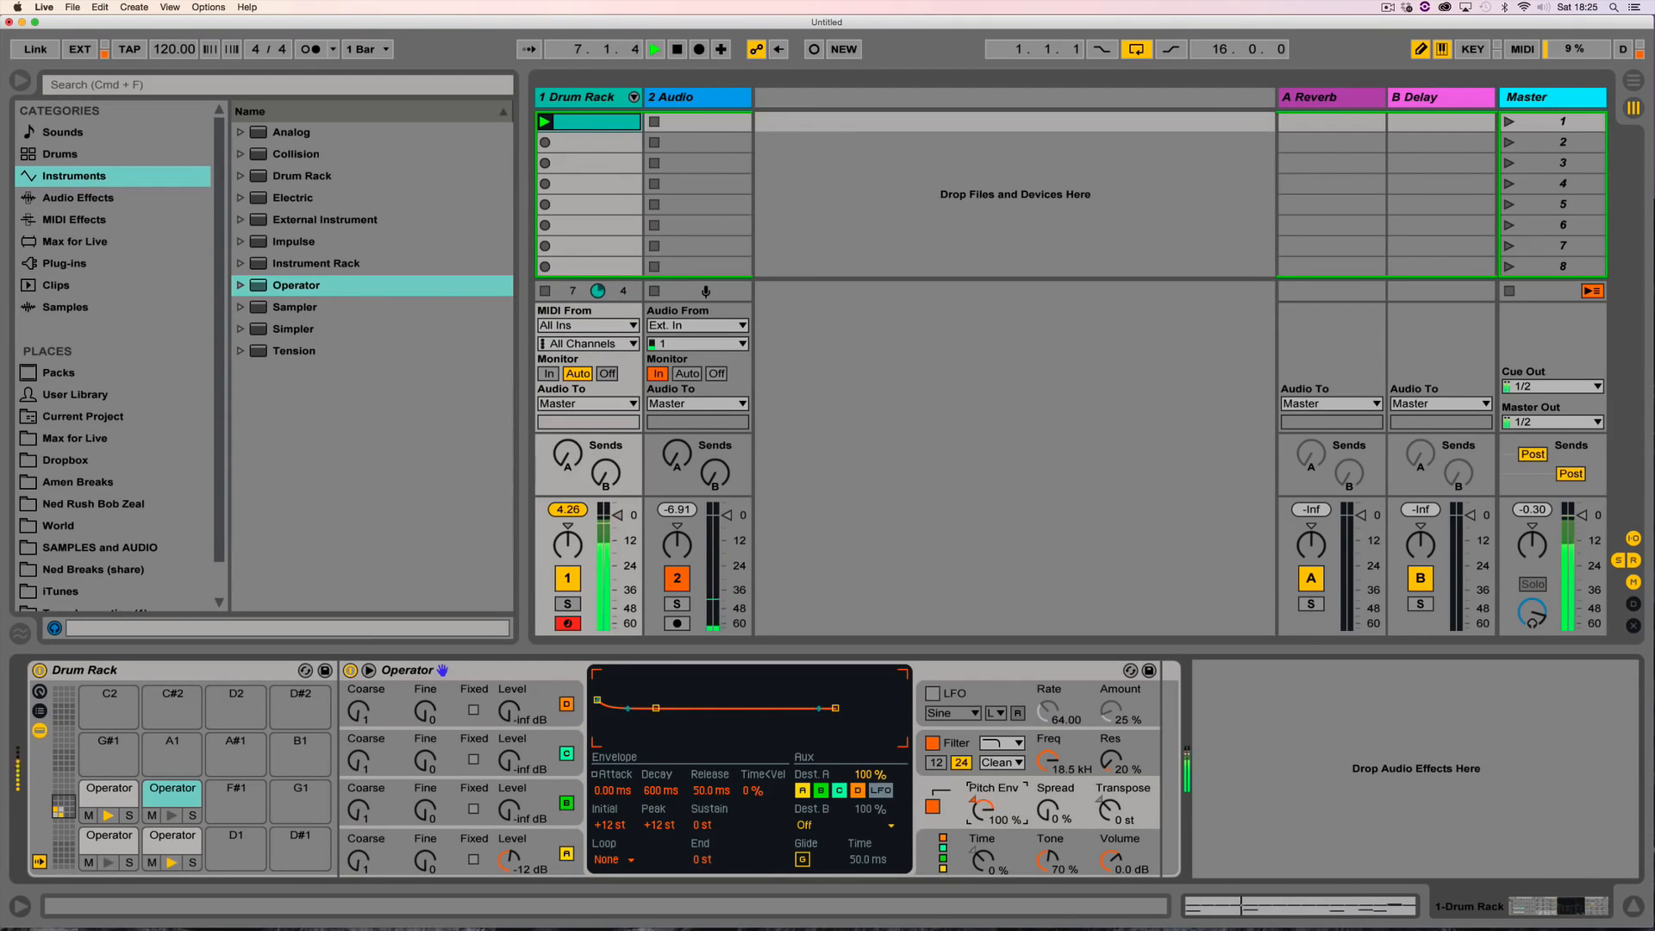
left_click_drag(597, 703, 597, 674)
mouse_move(653, 797)
left_mouse_down()
mouse_move(652, 832)
mouse_move(680, 808)
left_mouse_up()
left_click(599, 126)
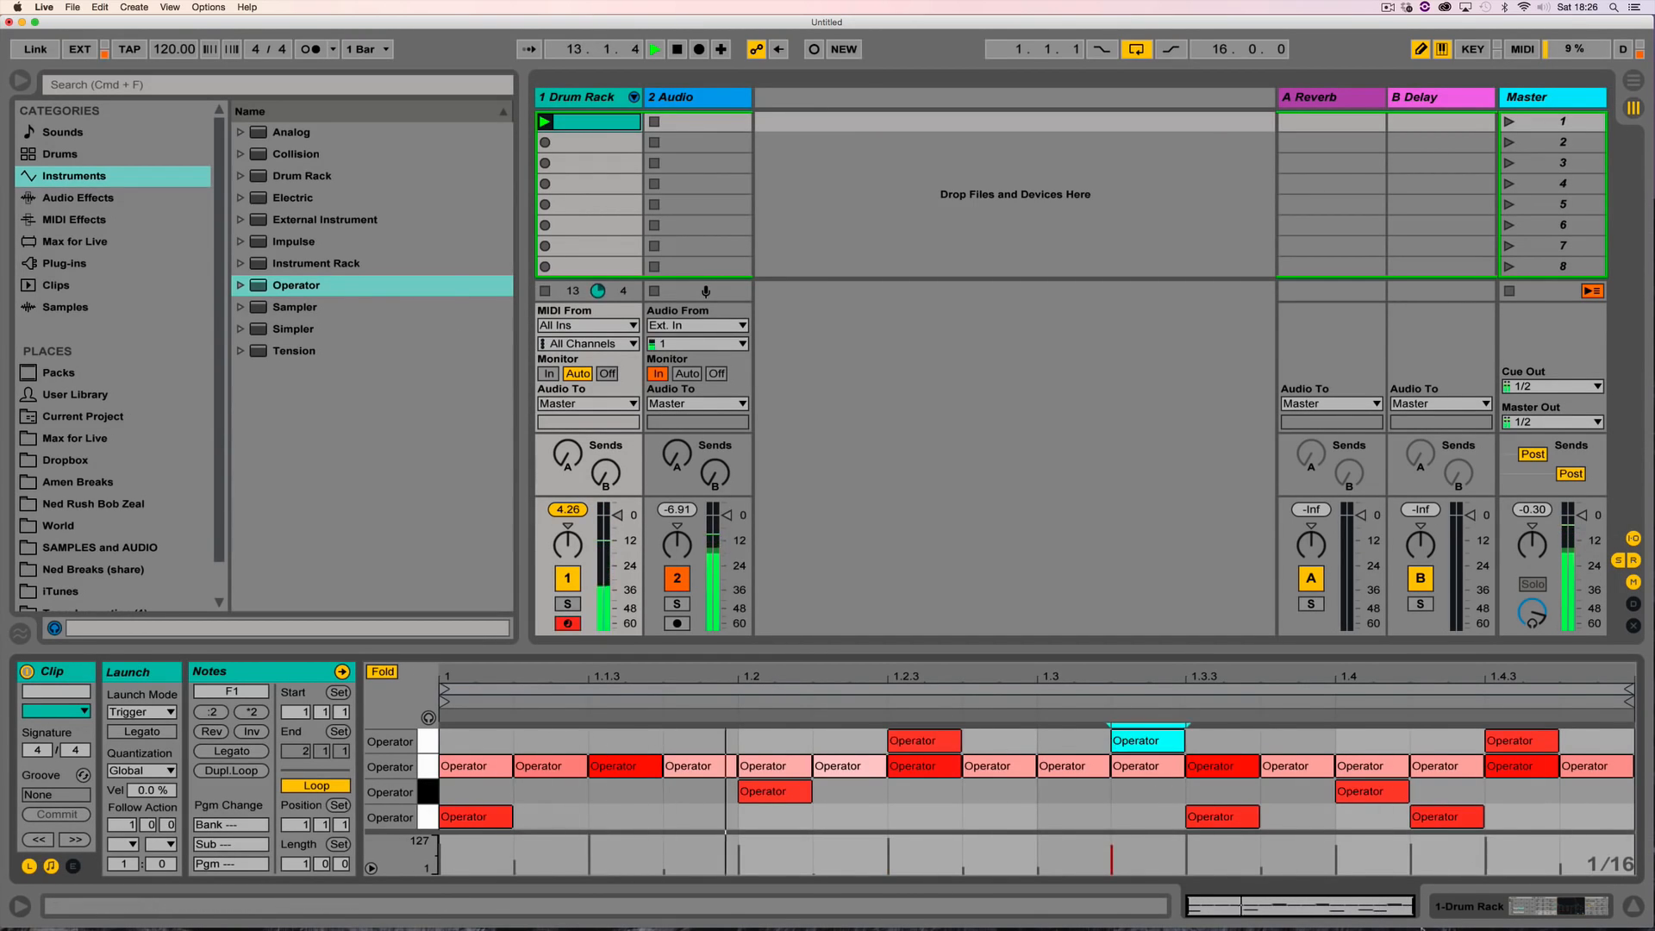
left_click(1471, 908)
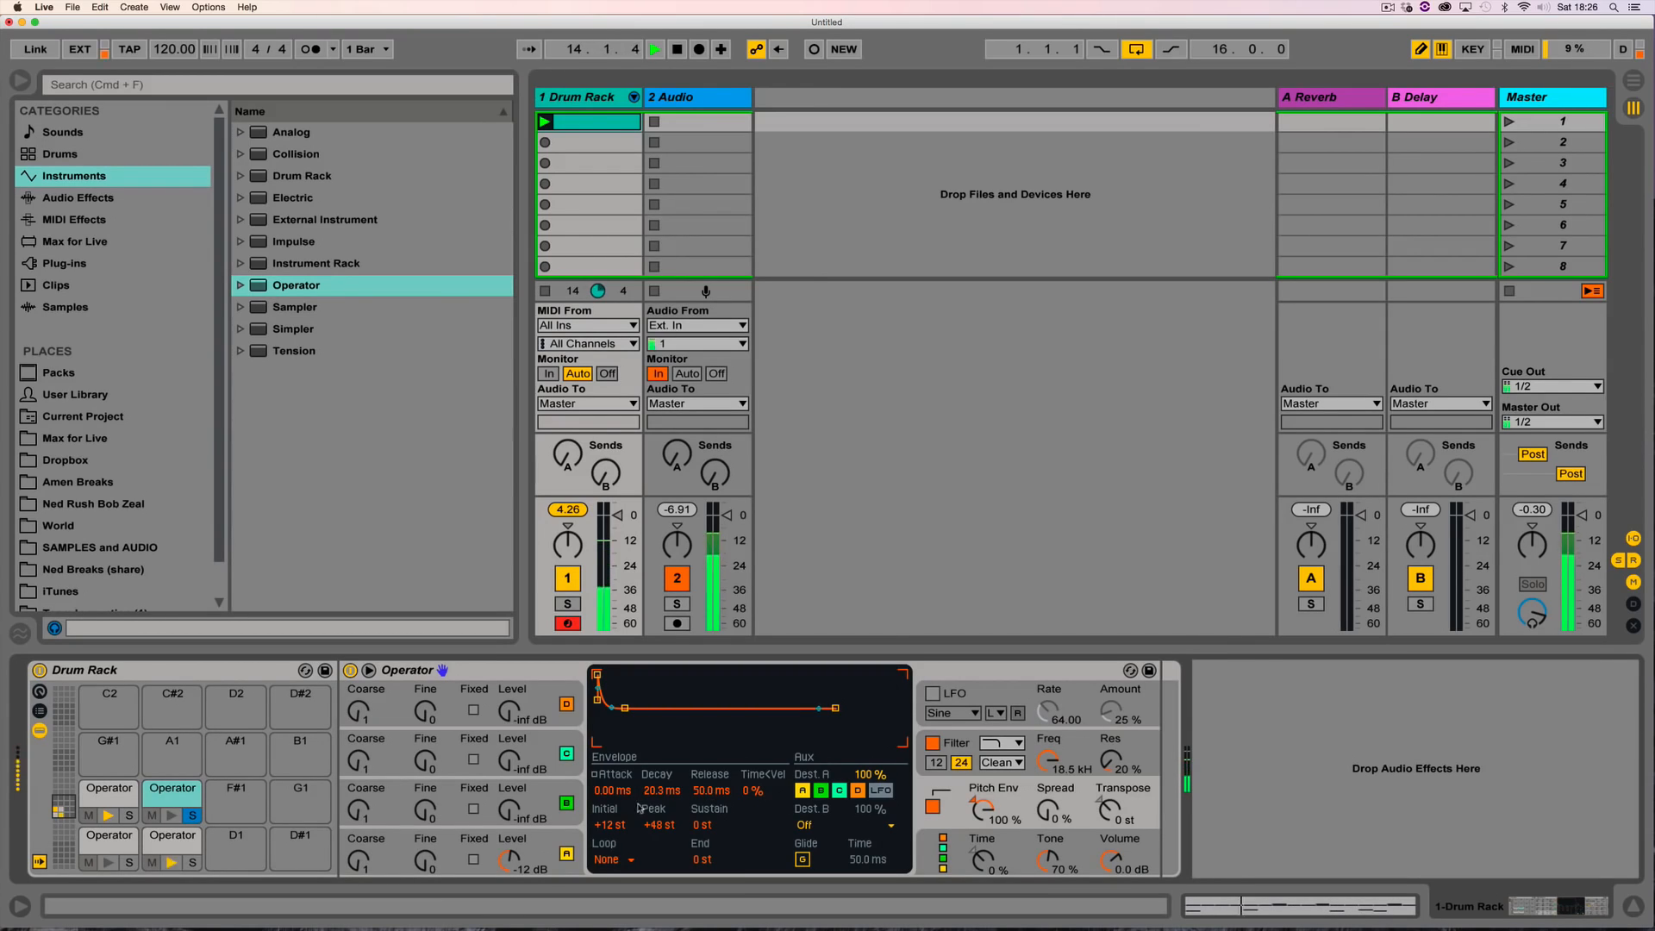
Step: Switch oscillators A and B to fixed frequency and raise oscillator B's level to -16 dB
left_click(544, 792)
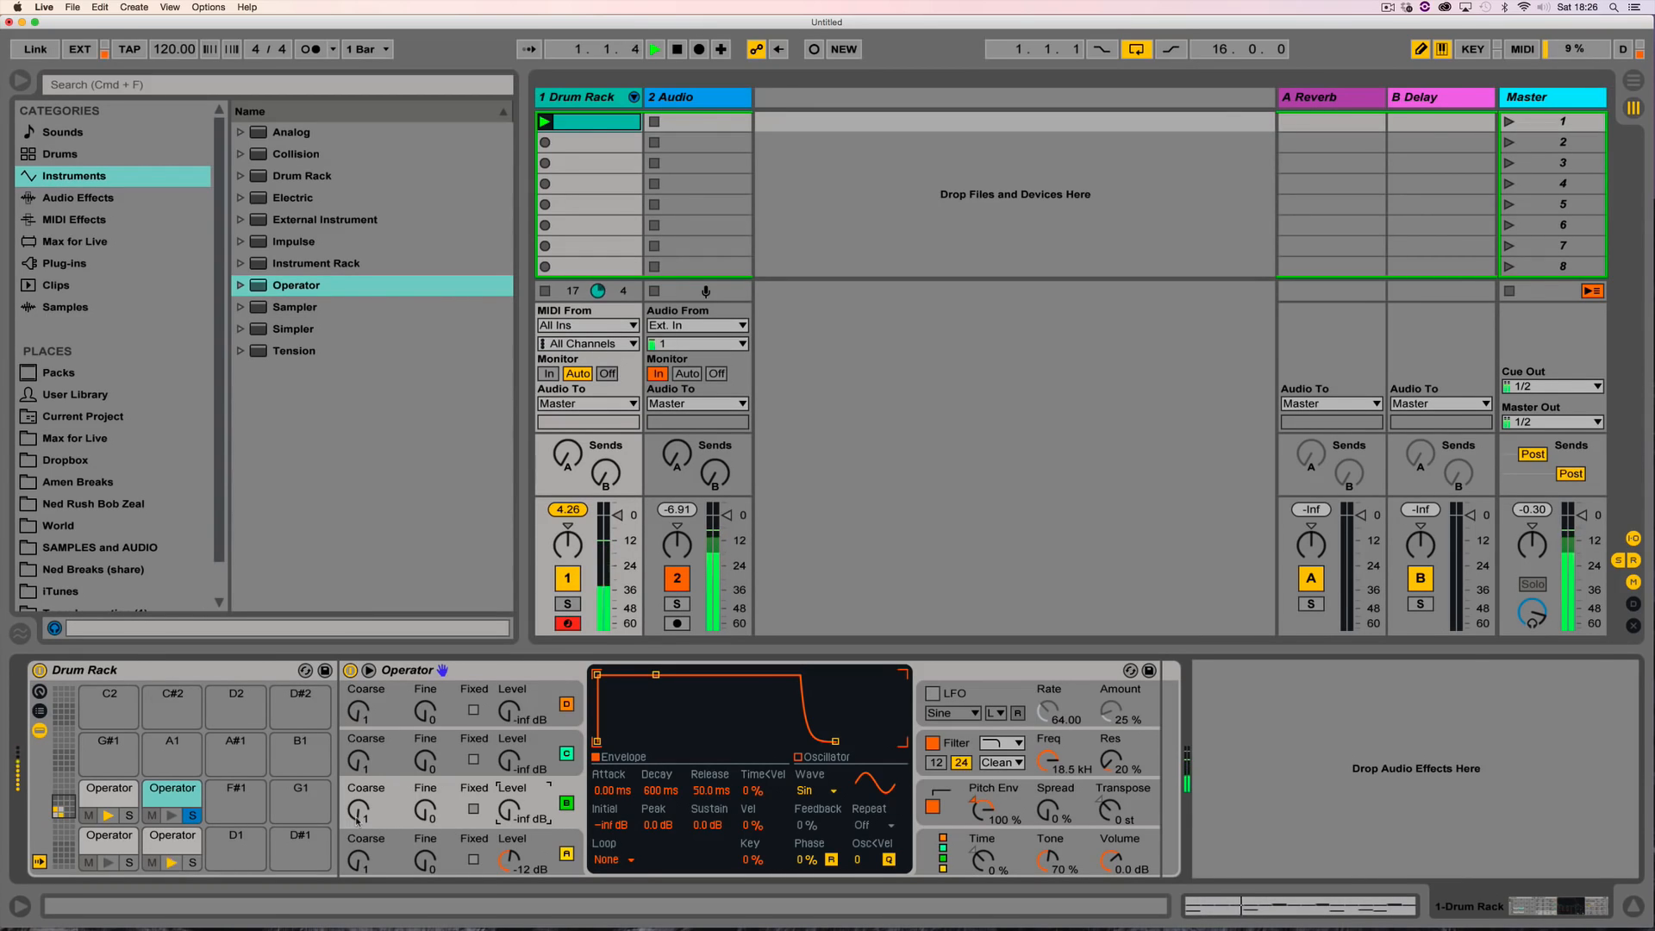
left_click(472, 860)
left_click(473, 810)
left_click(473, 859)
left_click(473, 859)
left_click_drag(509, 811, 508, 789)
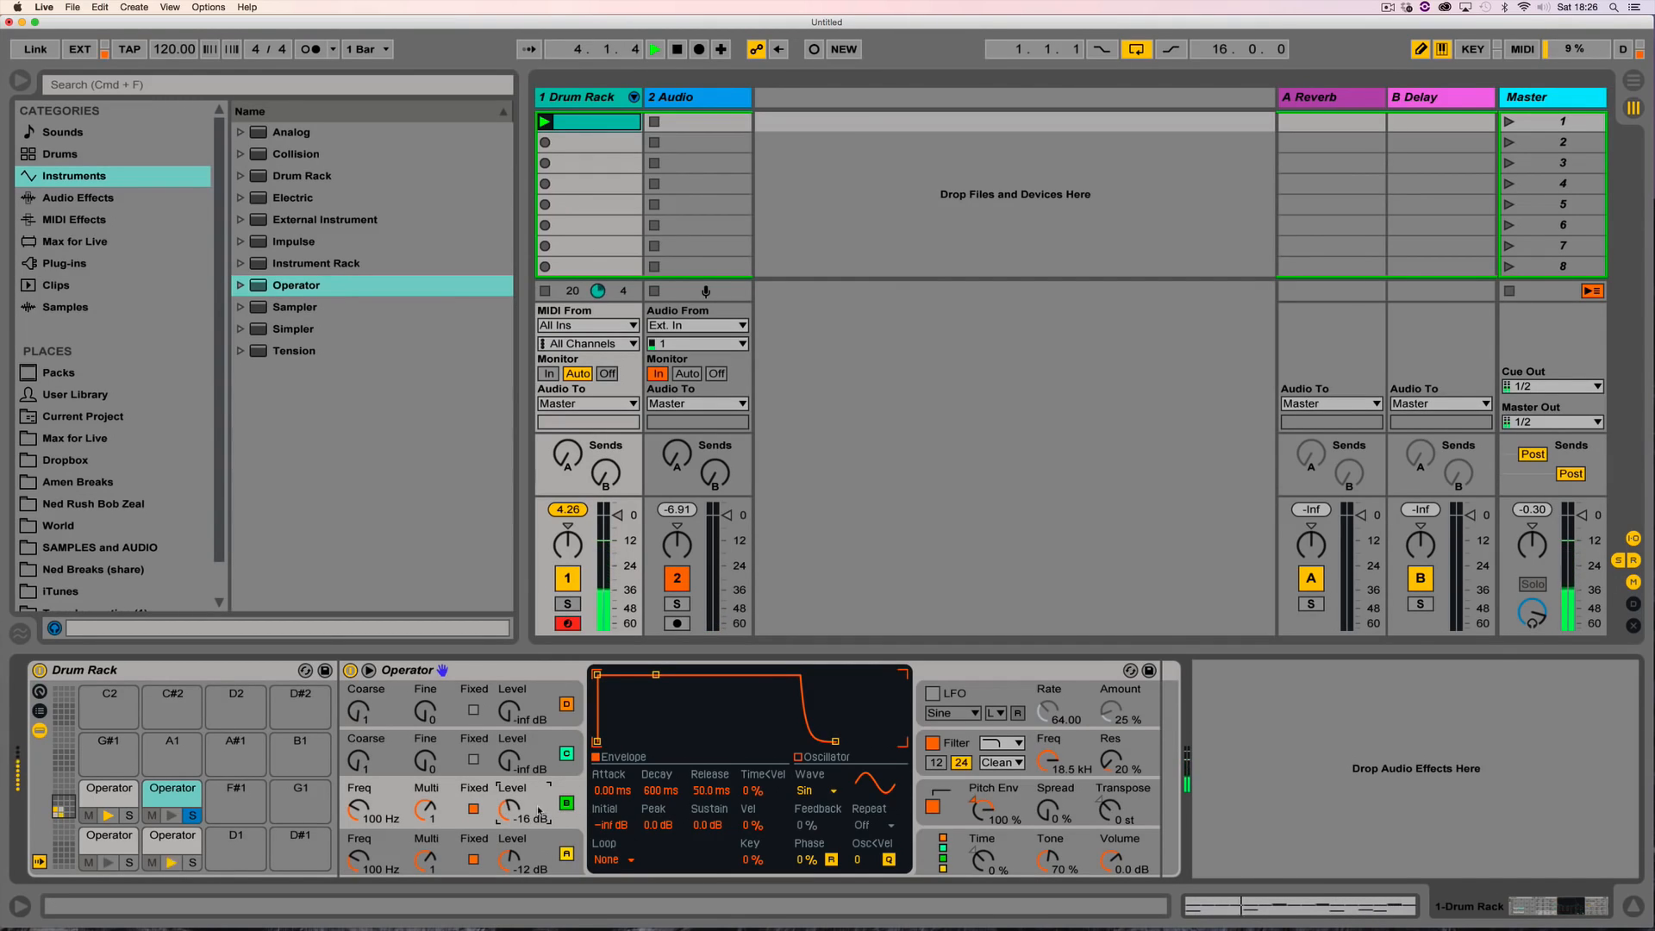
Step: Copy oscillator A's settings onto oscillator B and set oscillator B's fixed frequency to 174 Hz
left_click(554, 839)
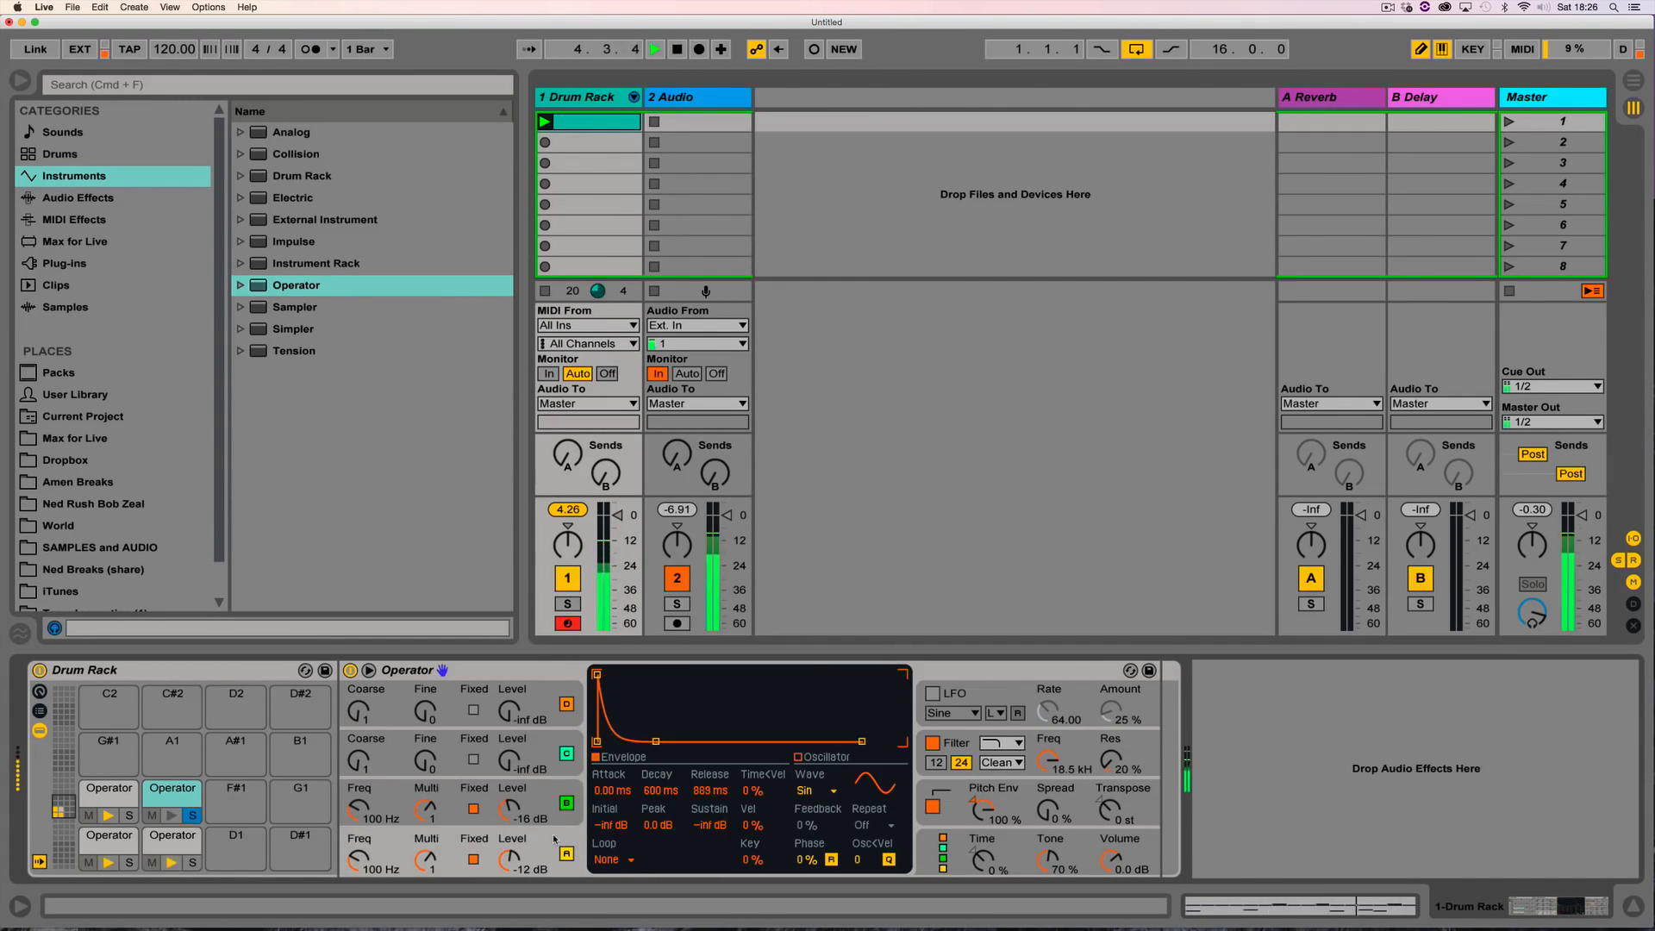
left_click(550, 790)
right_click(668, 708)
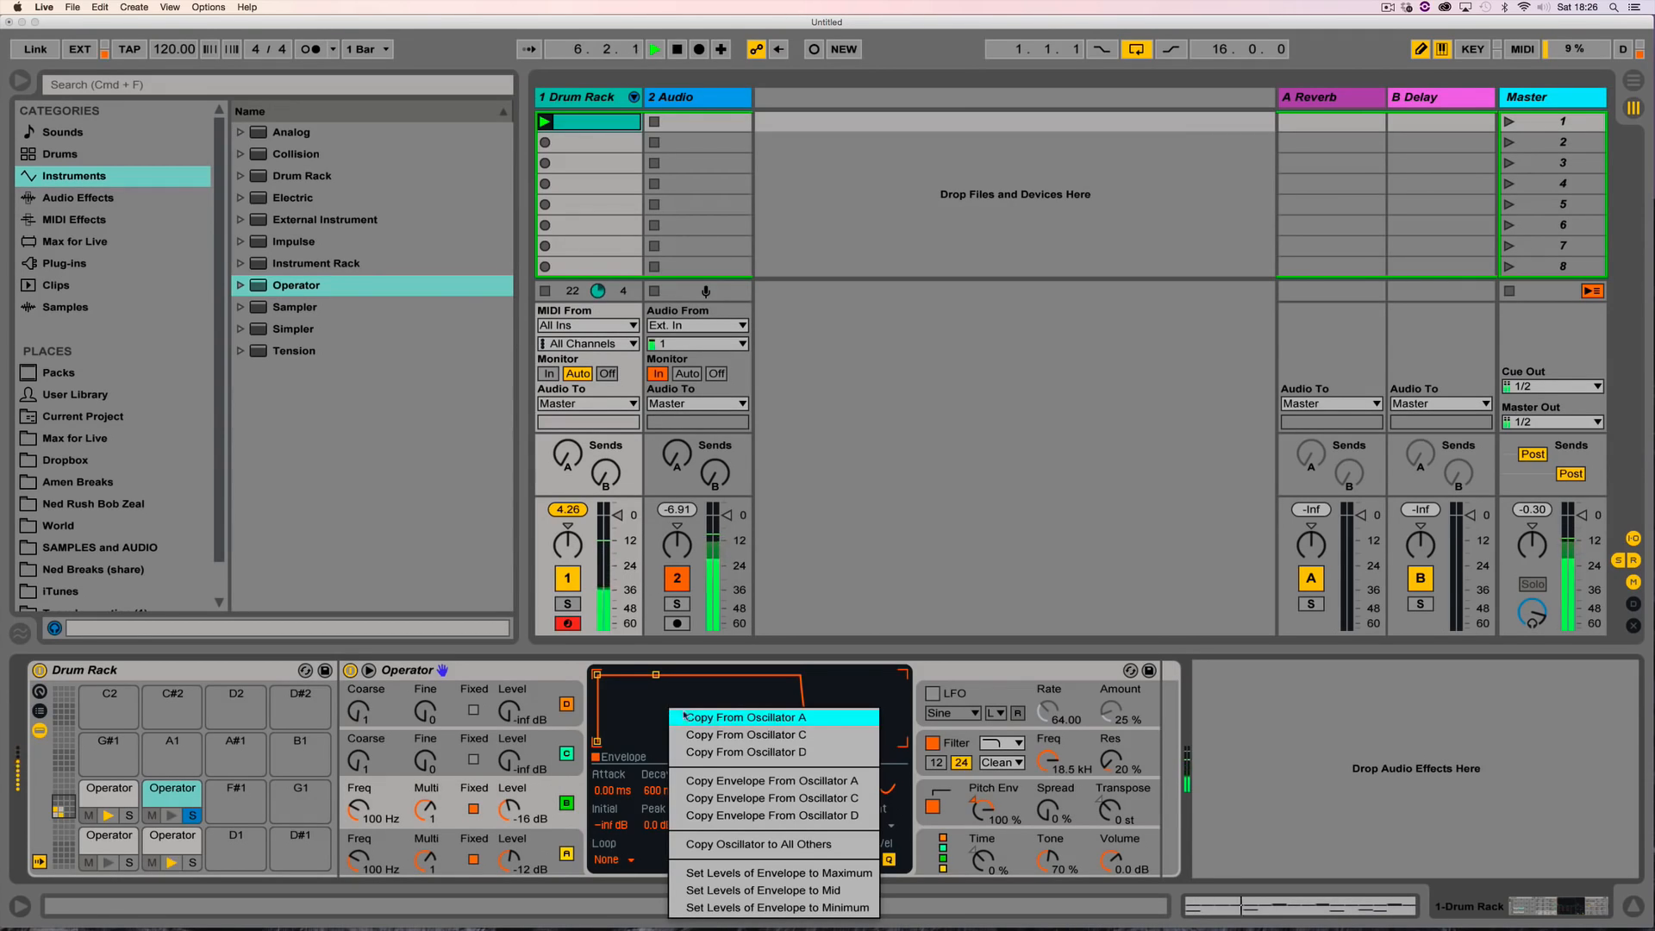
left_click(715, 621)
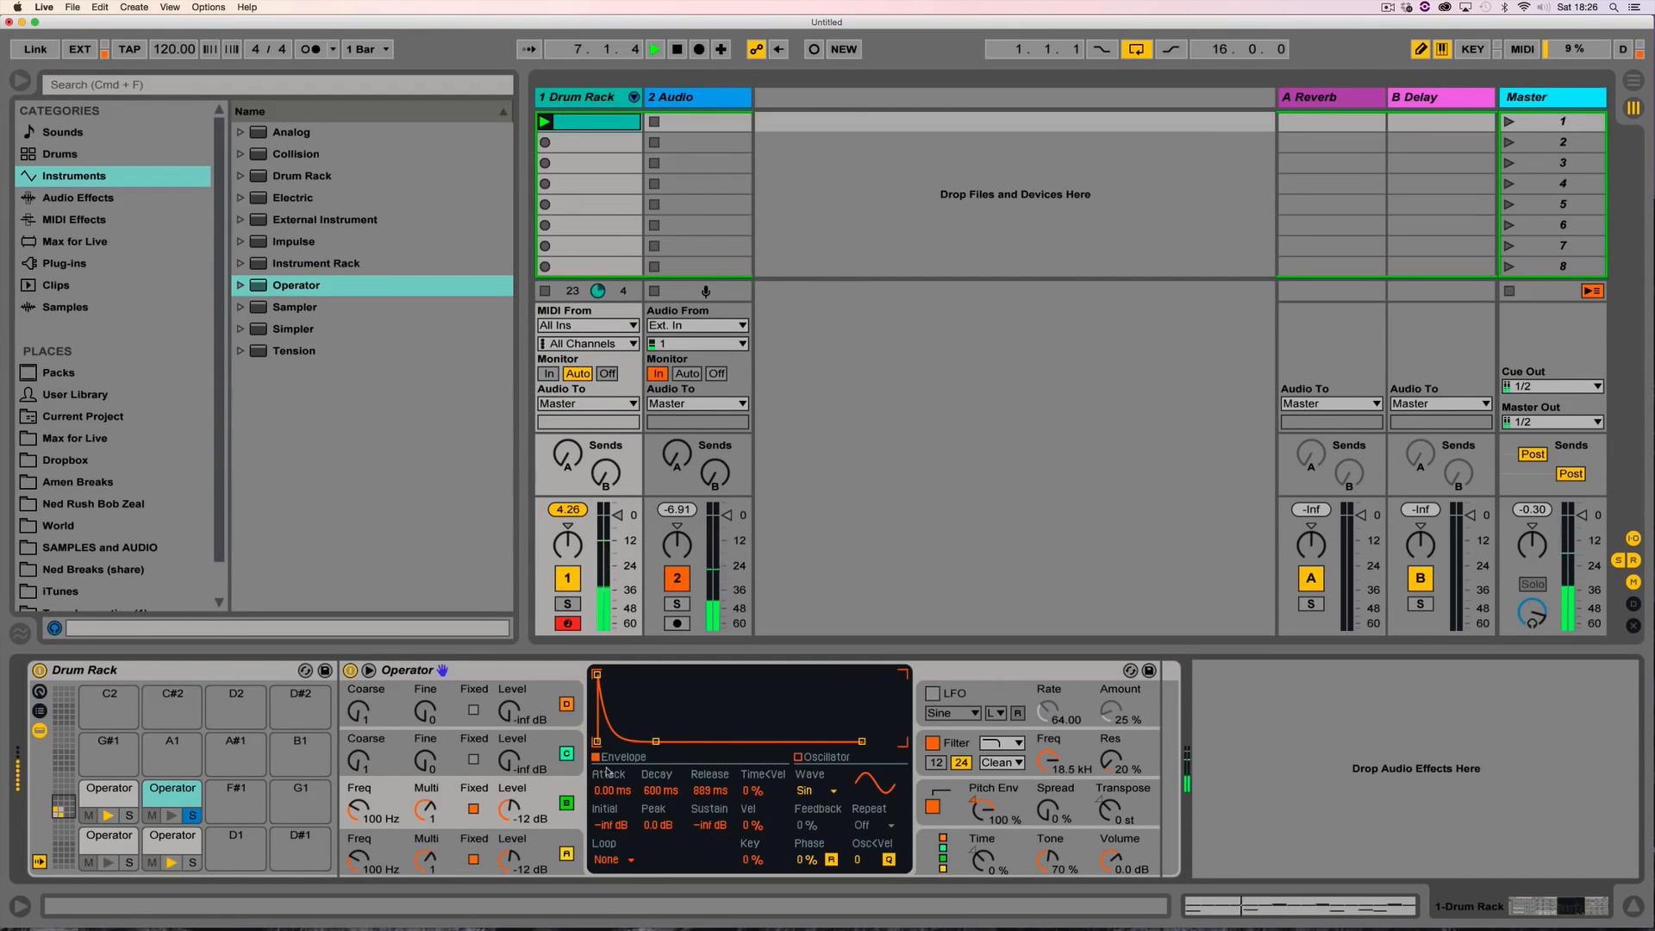
left_click_drag(357, 808, 357, 794)
left_click_drag(357, 808, 357, 802)
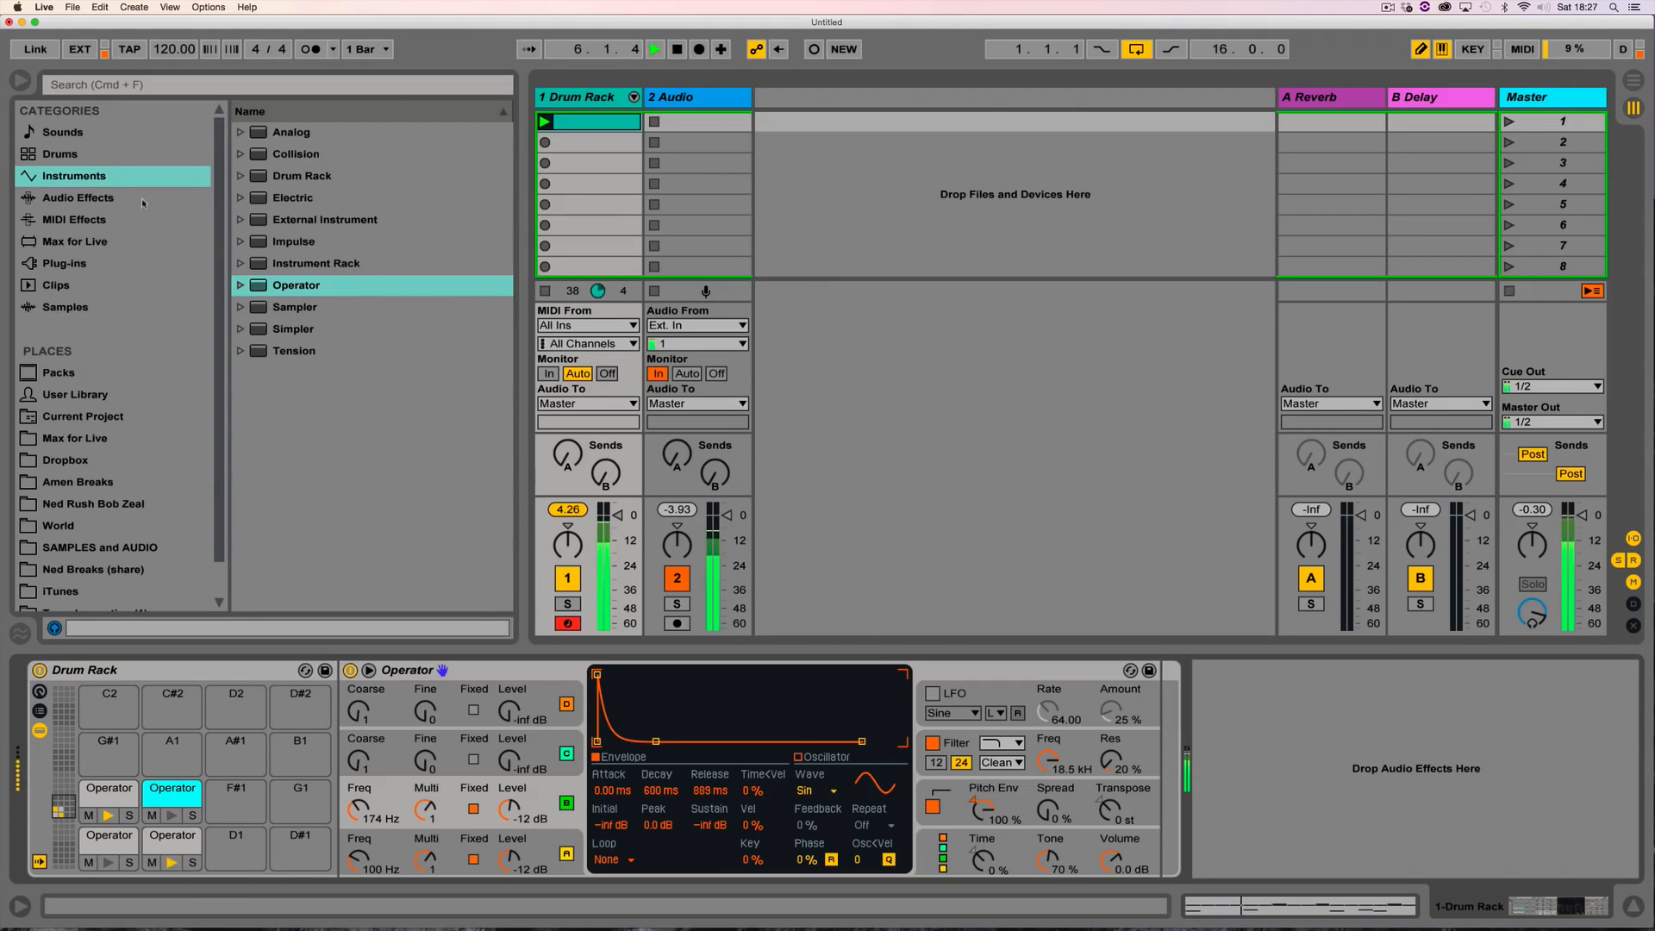
Step: Add a Simple Delay after the Drum Rack, with both delay times at 3, 21% feedback and 14% dry/wet
left_click(60, 200)
scroll(324, 326, "down", 10)
scroll(325, 326, "up", 10)
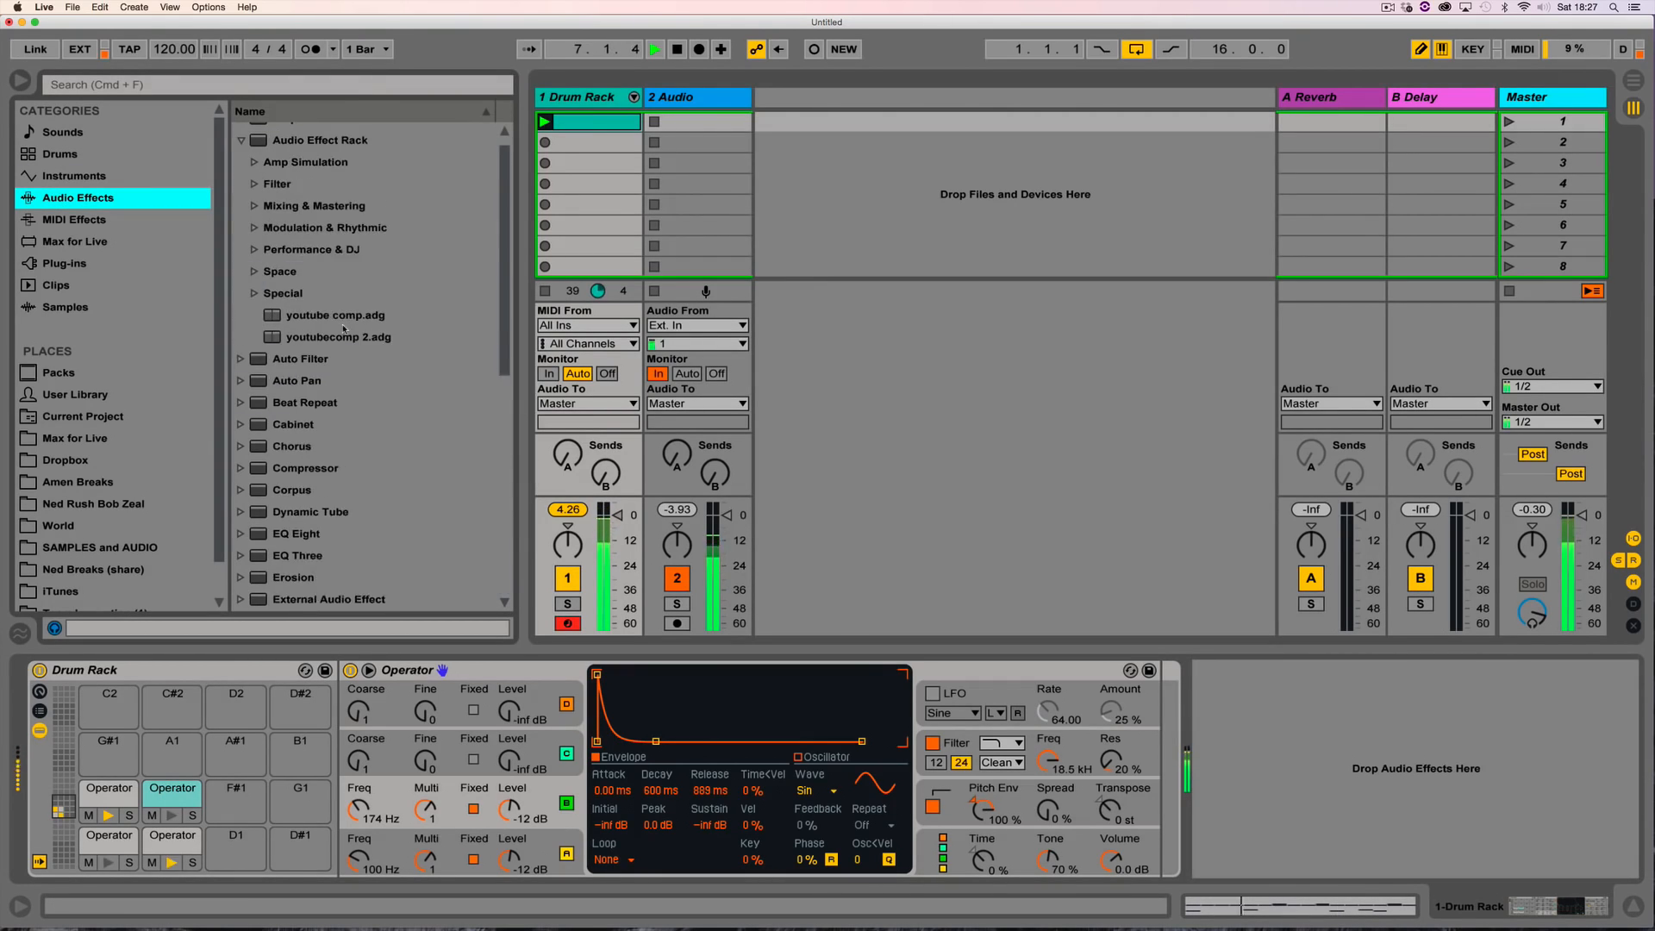
left_click(240, 153)
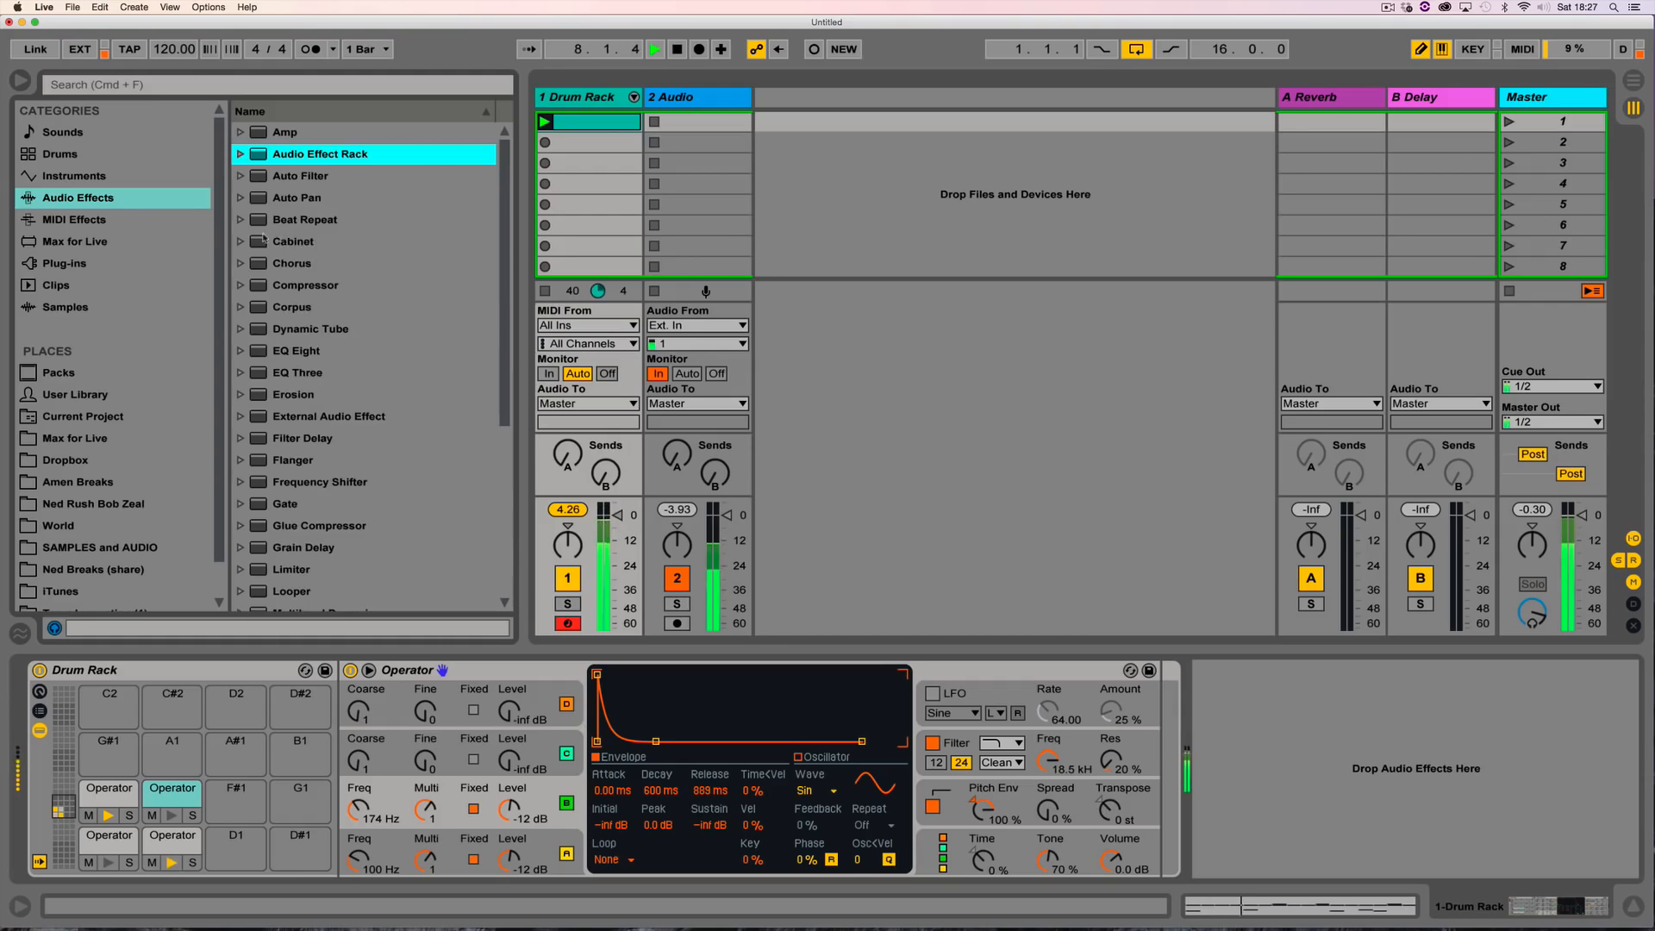
scroll(282, 372, "down", 5)
left_click_drag(307, 490, 1304, 866)
left_click(1280, 768)
left_click(1280, 711)
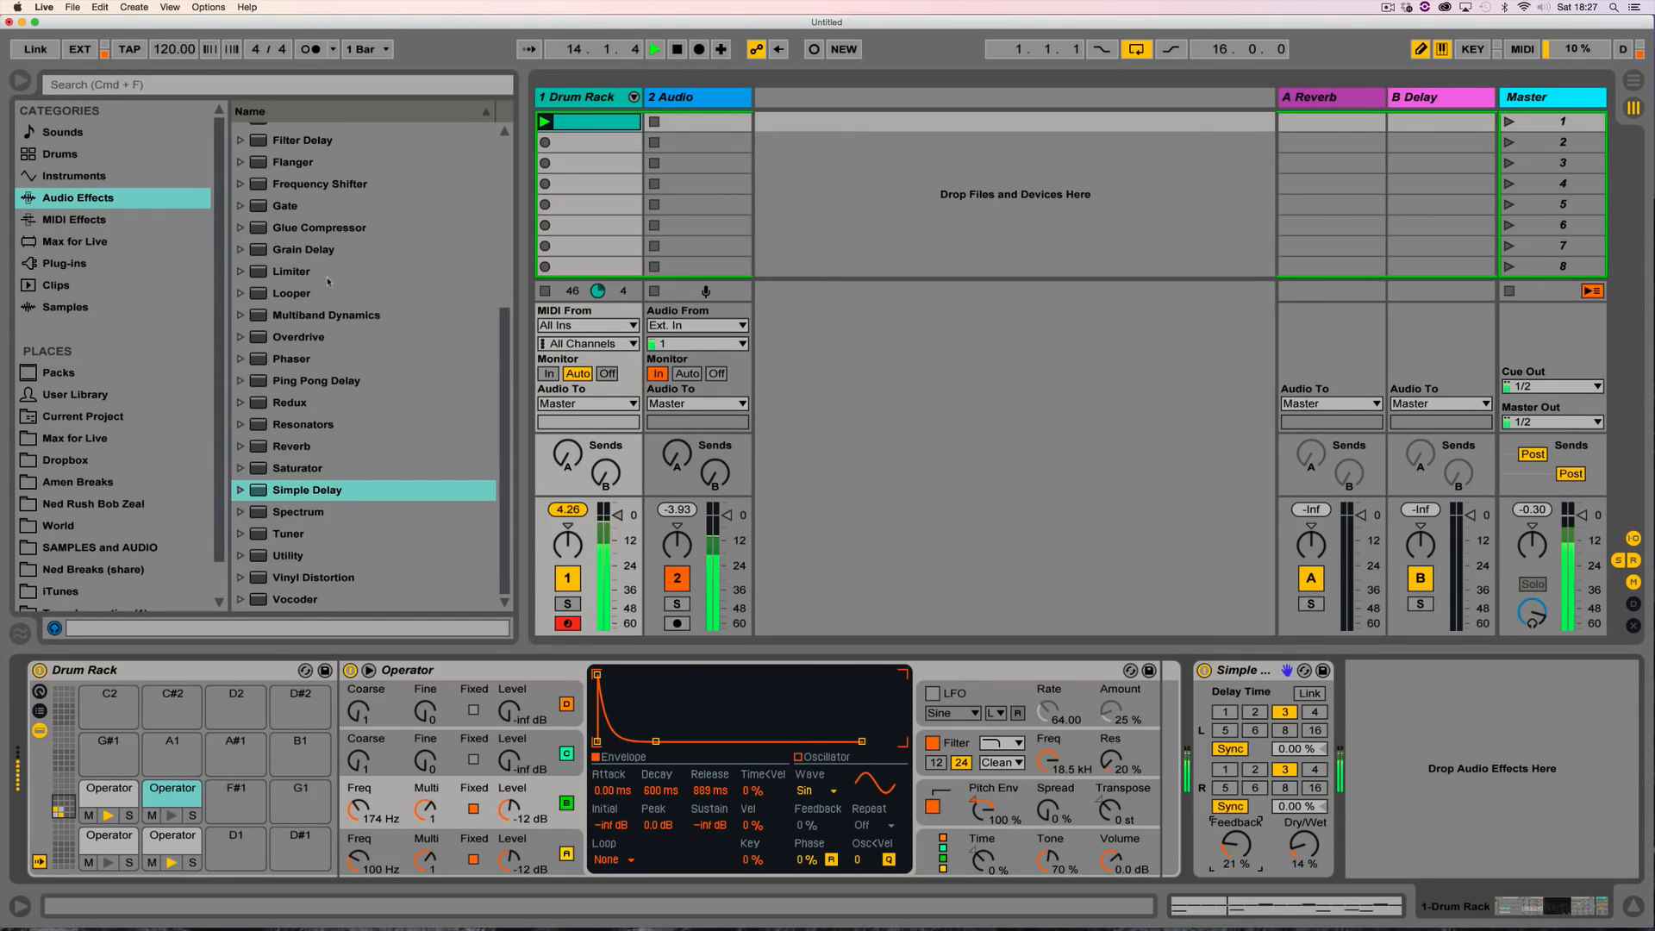
Step: Add a Glue Compressor after the Simple Delay with -27 dB threshold, 11 dB makeup and 50% dry/wet
left_click_drag(275, 228, 1465, 767)
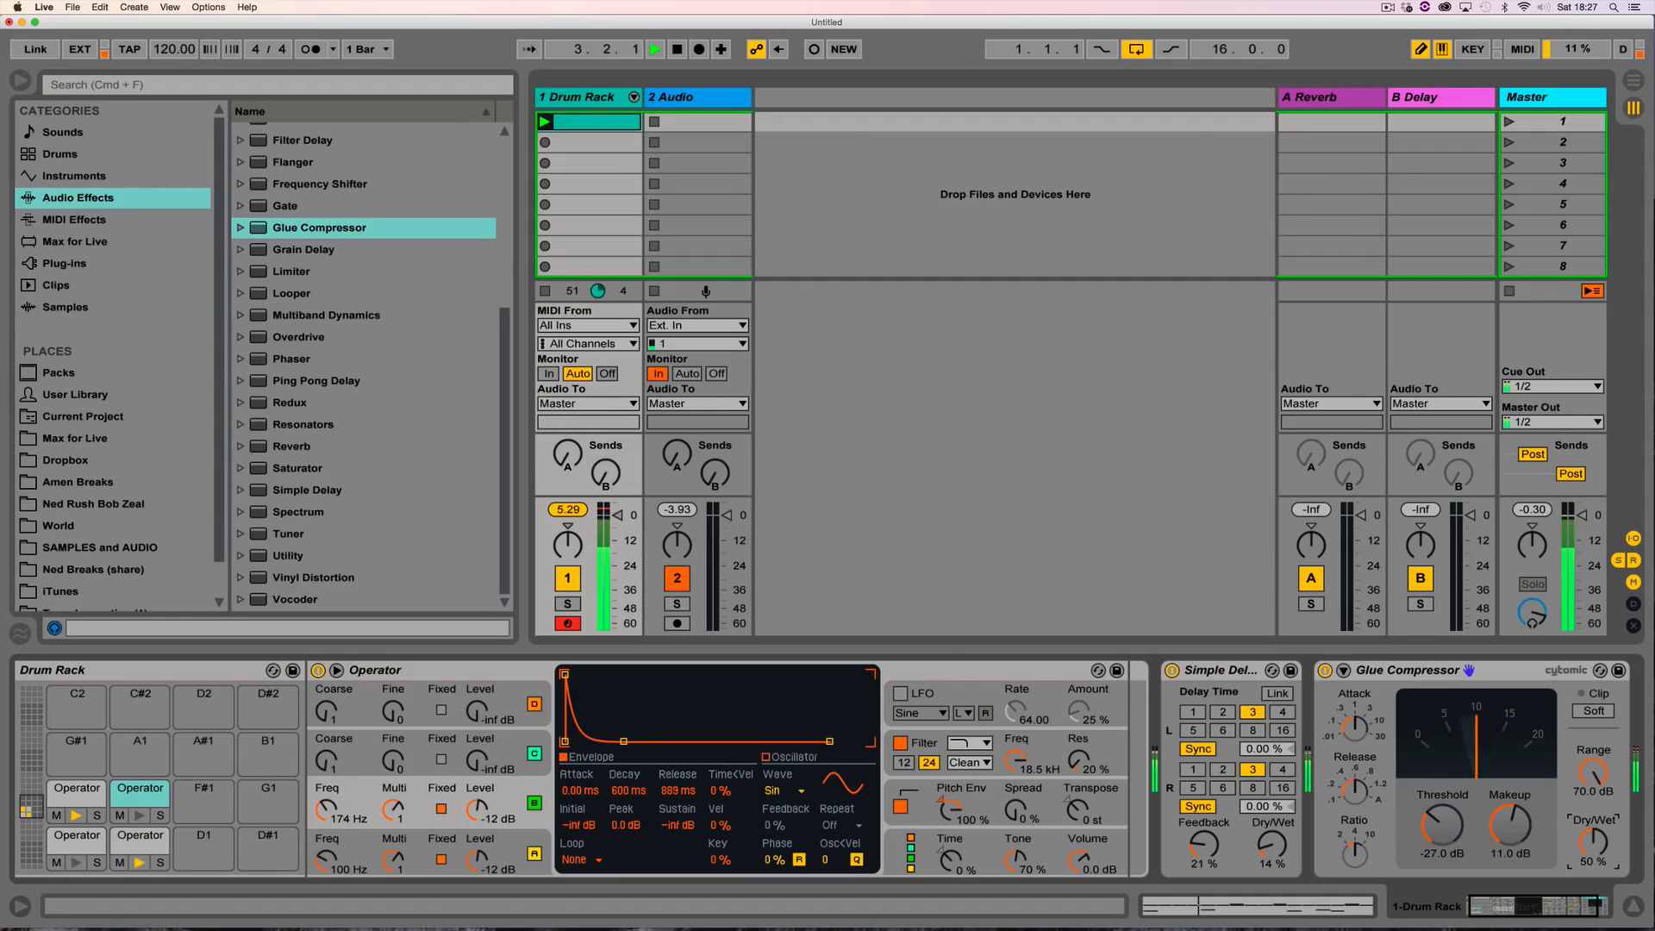
left_click(1533, 915)
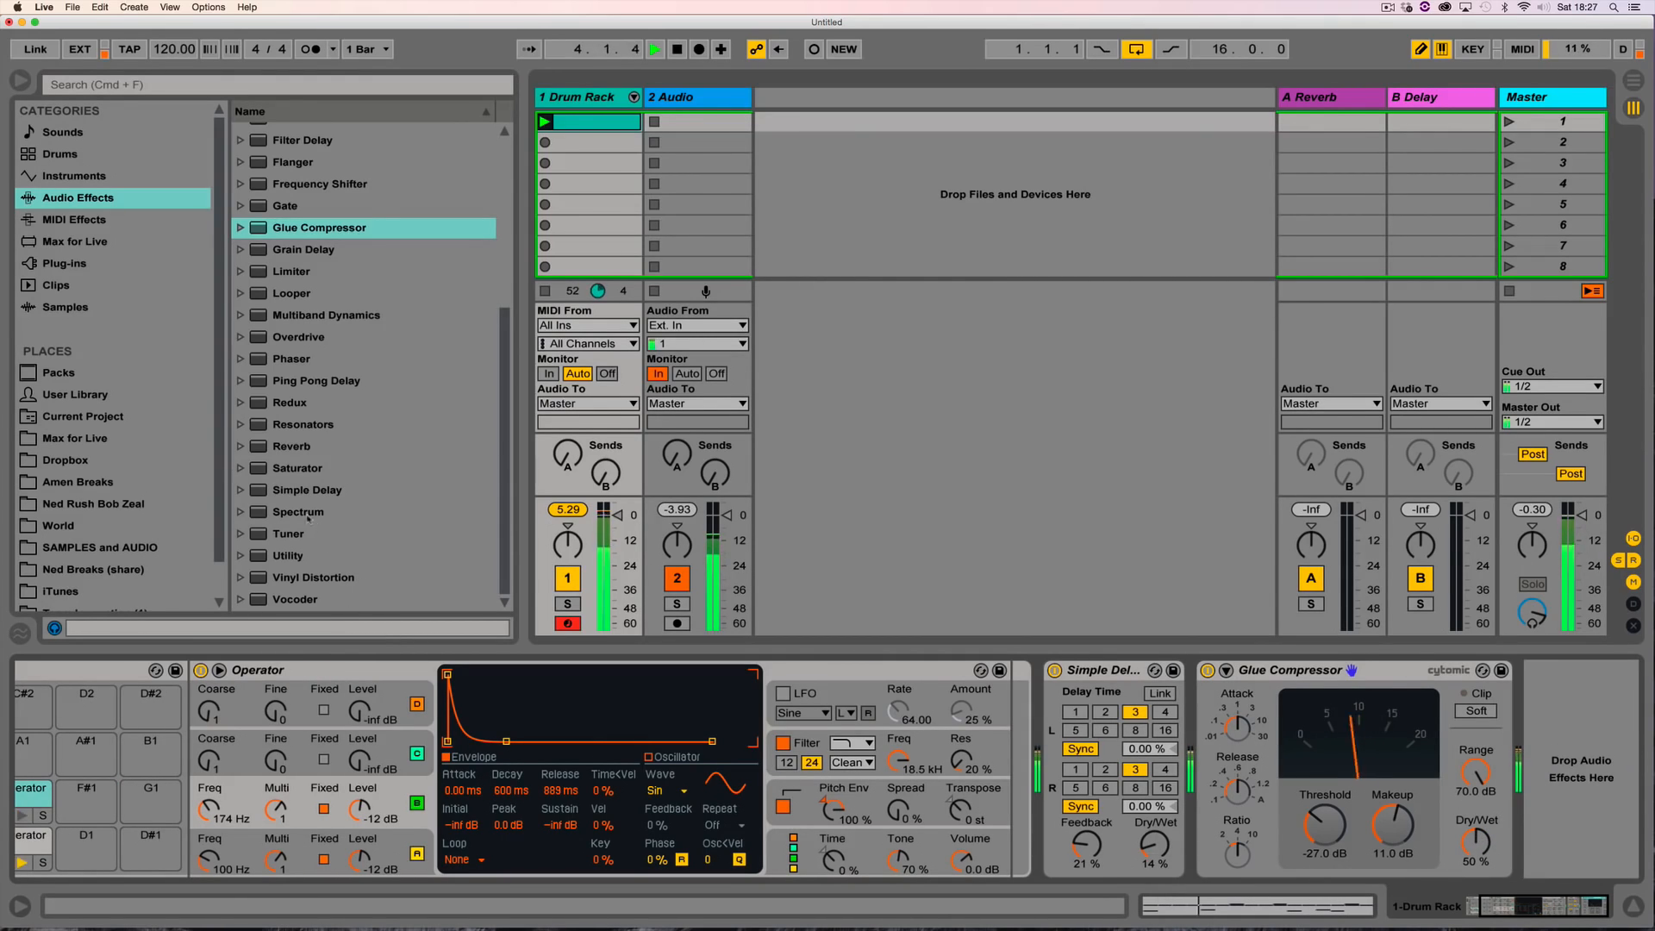
Step: Insert a Saturator before the Glue Compressor with 5.14 dB drive and try the Waveshaper and Digital Clip curves
left_click_drag(297, 468, 1222, 746)
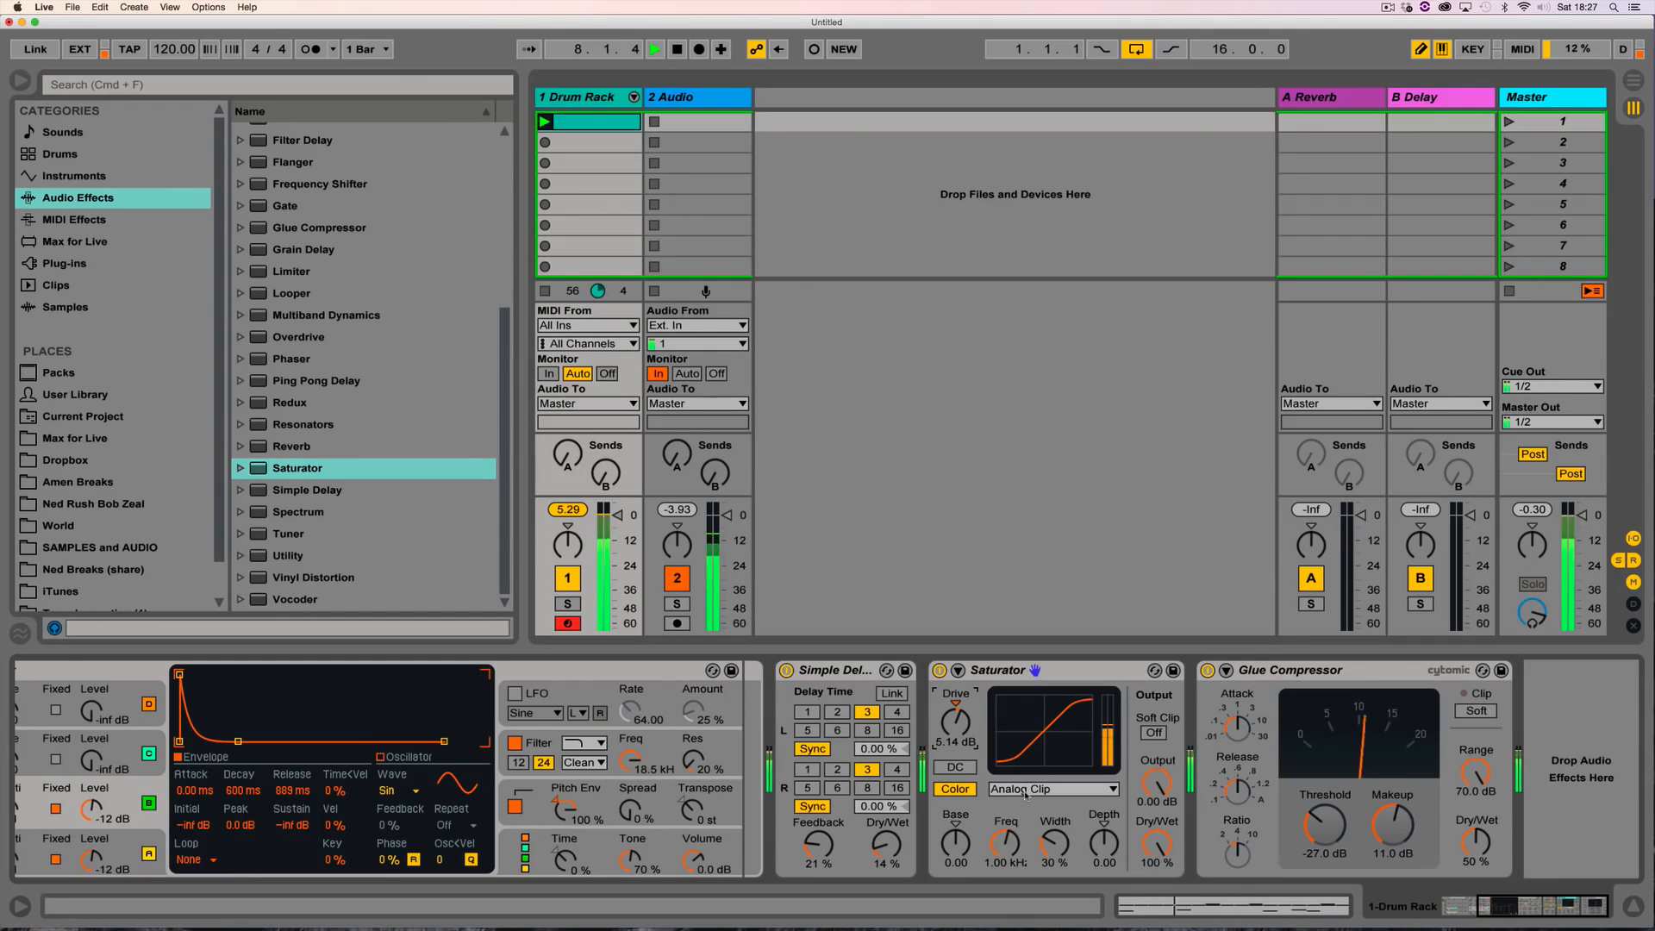
left_click(1052, 789)
left_click(1020, 909)
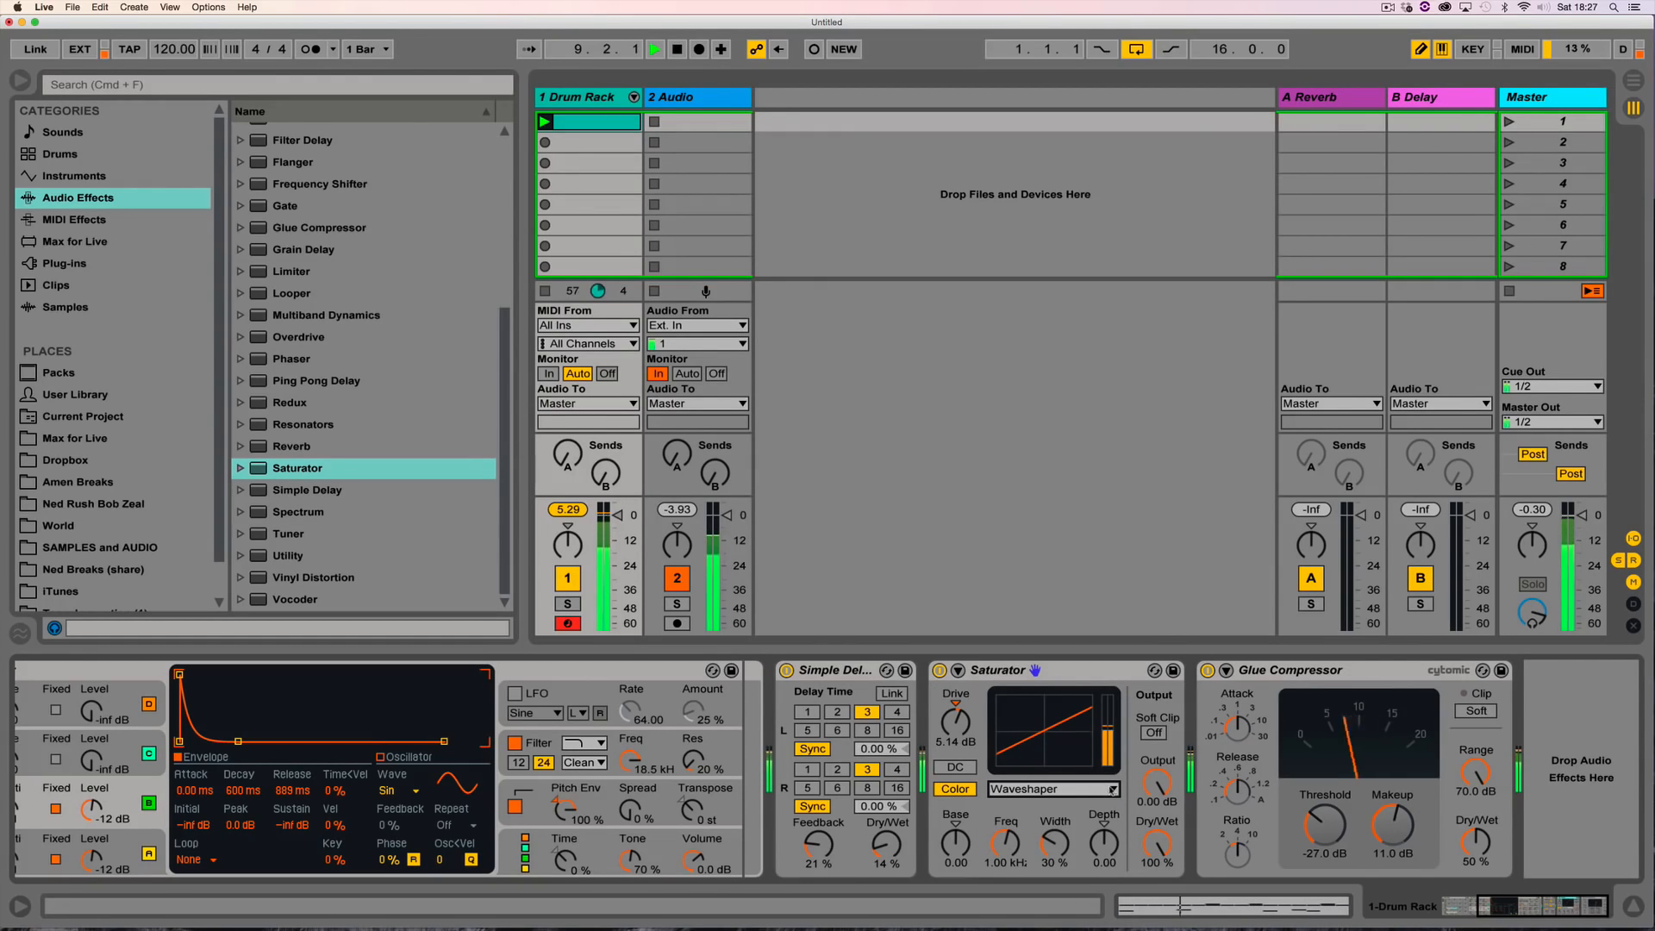
left_click(1098, 790)
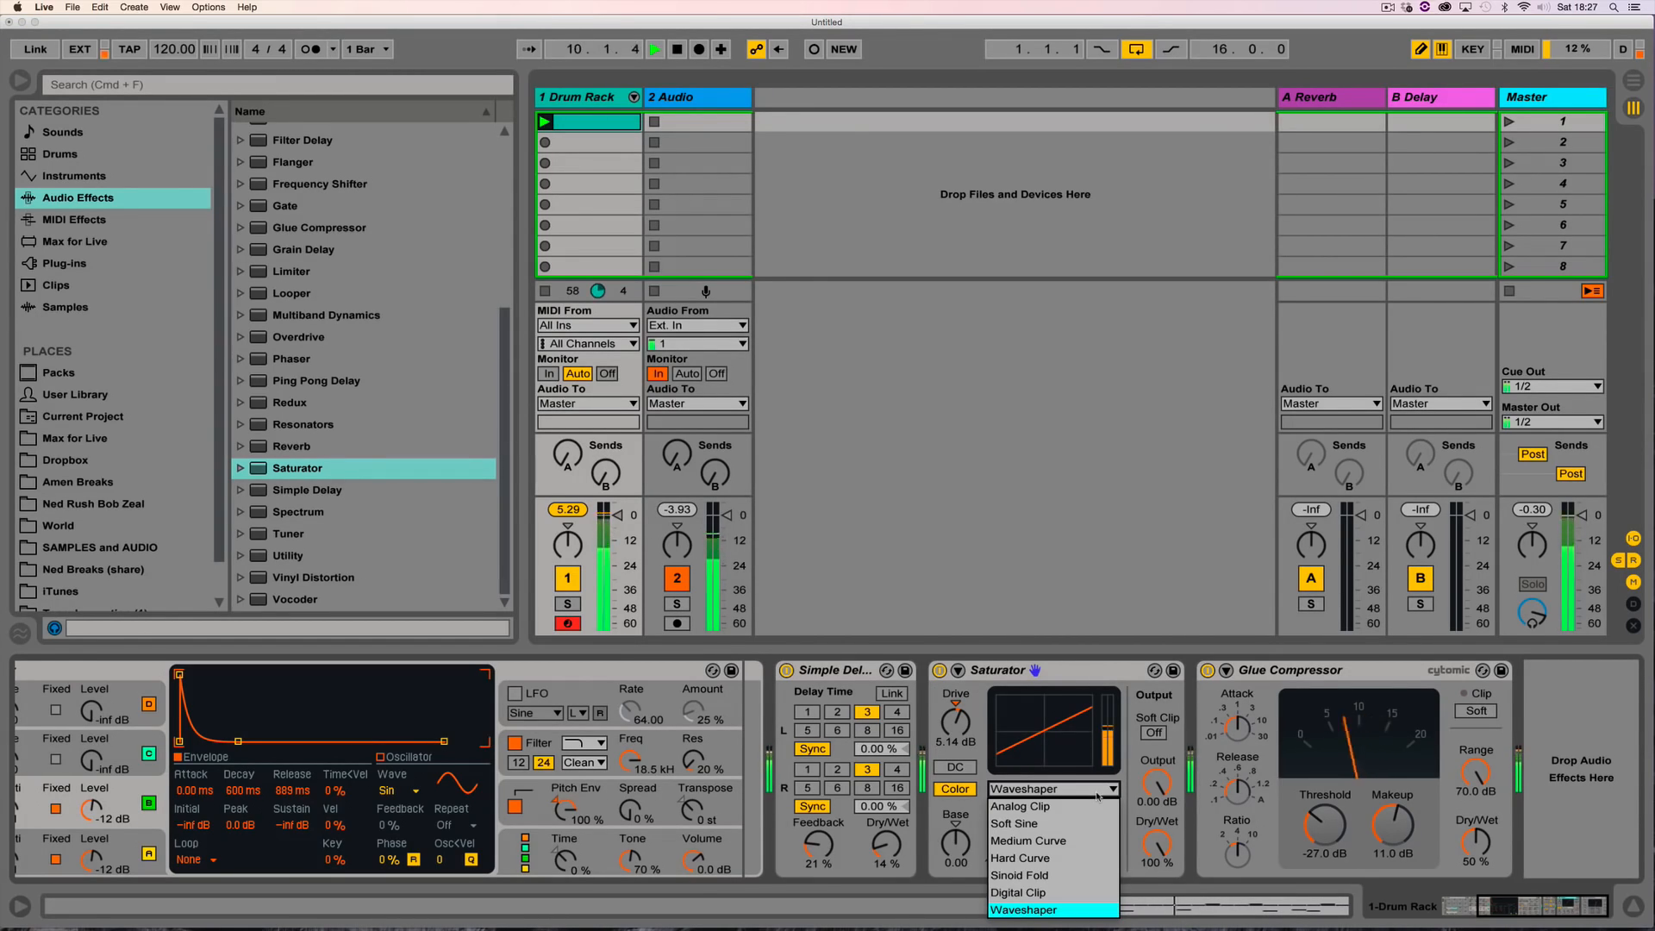
left_click(1020, 892)
left_click(1048, 791)
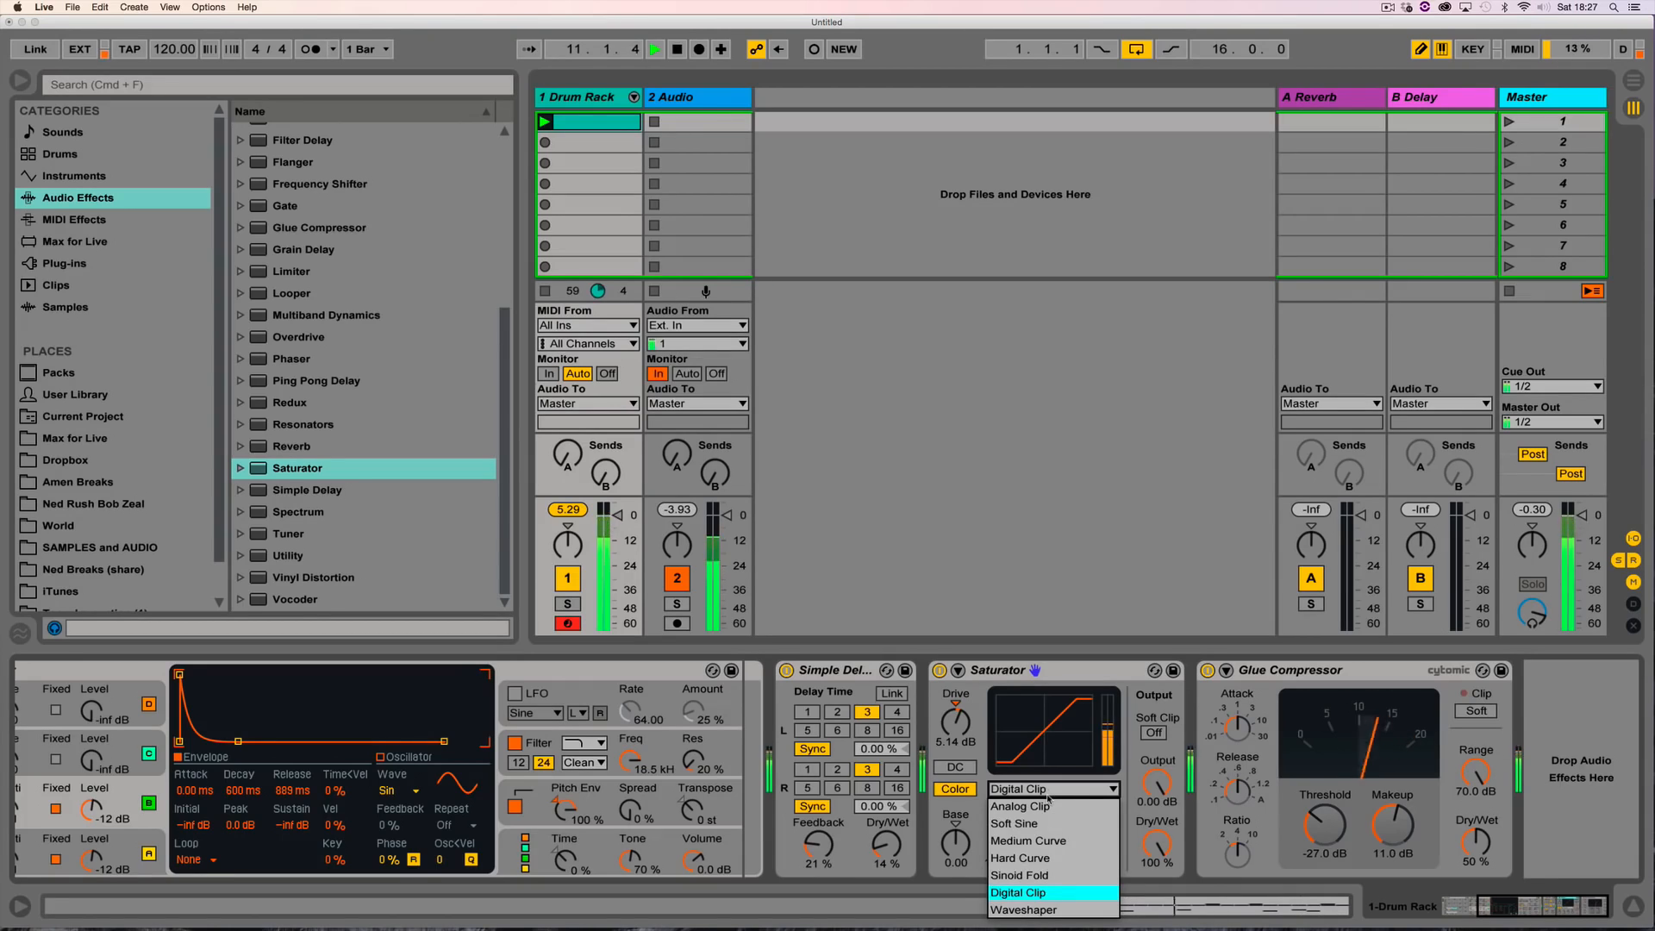
left_click(1049, 791)
Step: Switch the Saturator to Waveshaper with shaper drive 100%, curve 8.59%, depth 66.4% and period 1.56%
left_click(958, 669)
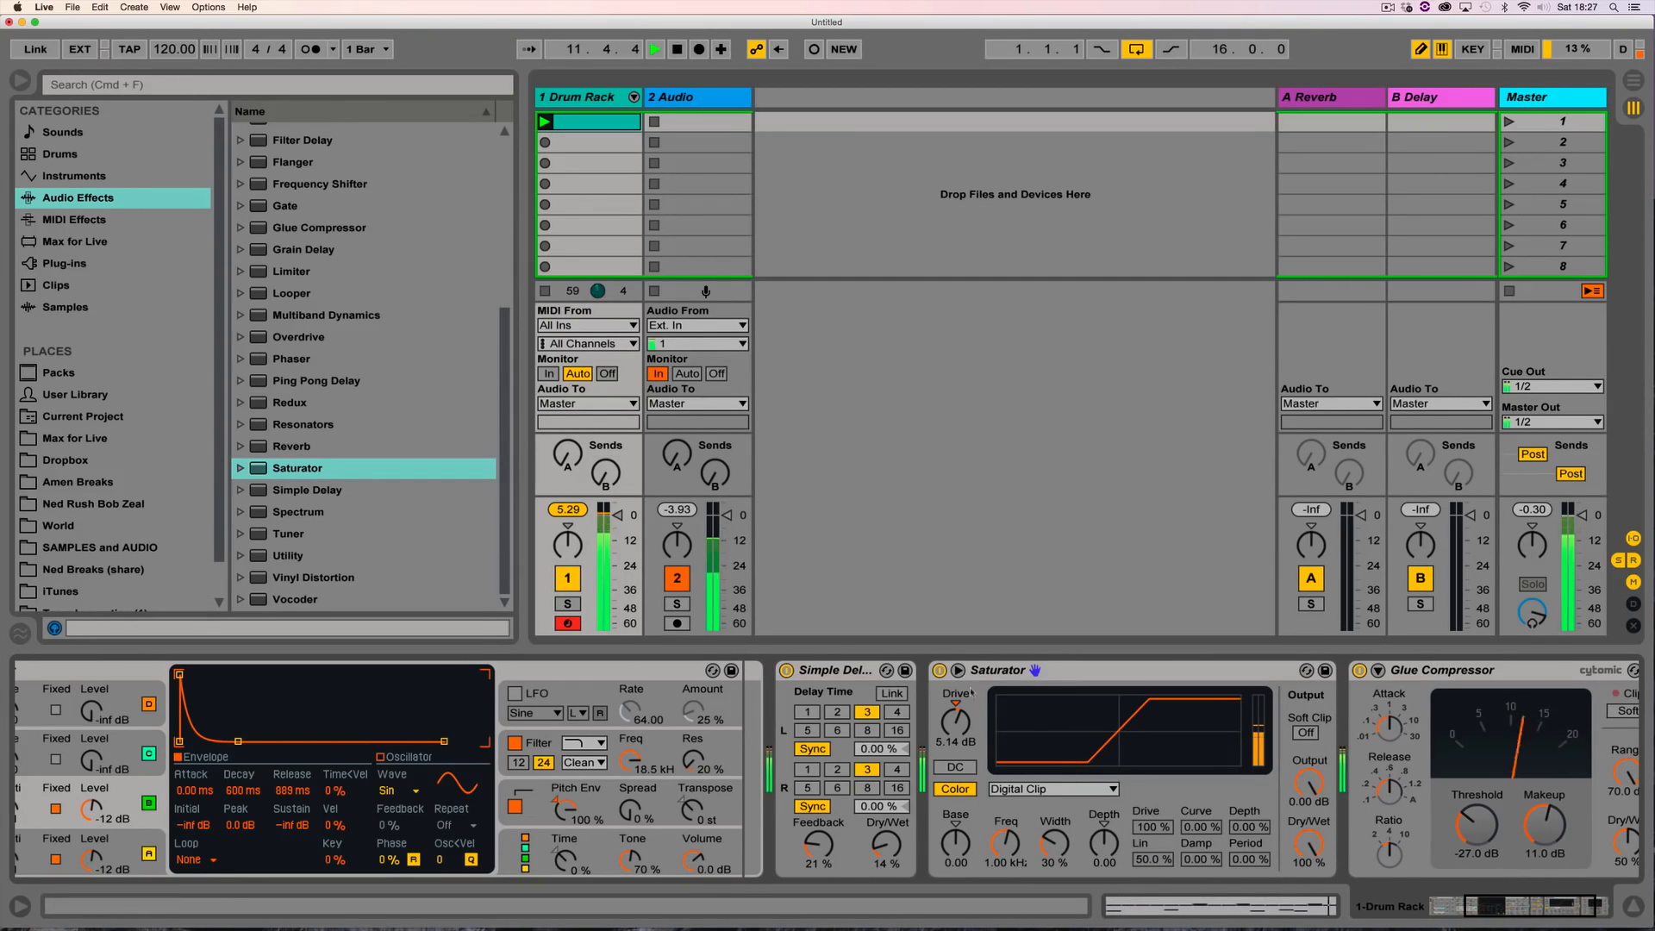
left_click(1086, 790)
left_click(1019, 906)
left_click_drag(1201, 827, 1244, 810)
left_click(1249, 860)
left_click_drag(1249, 859, 1249, 857)
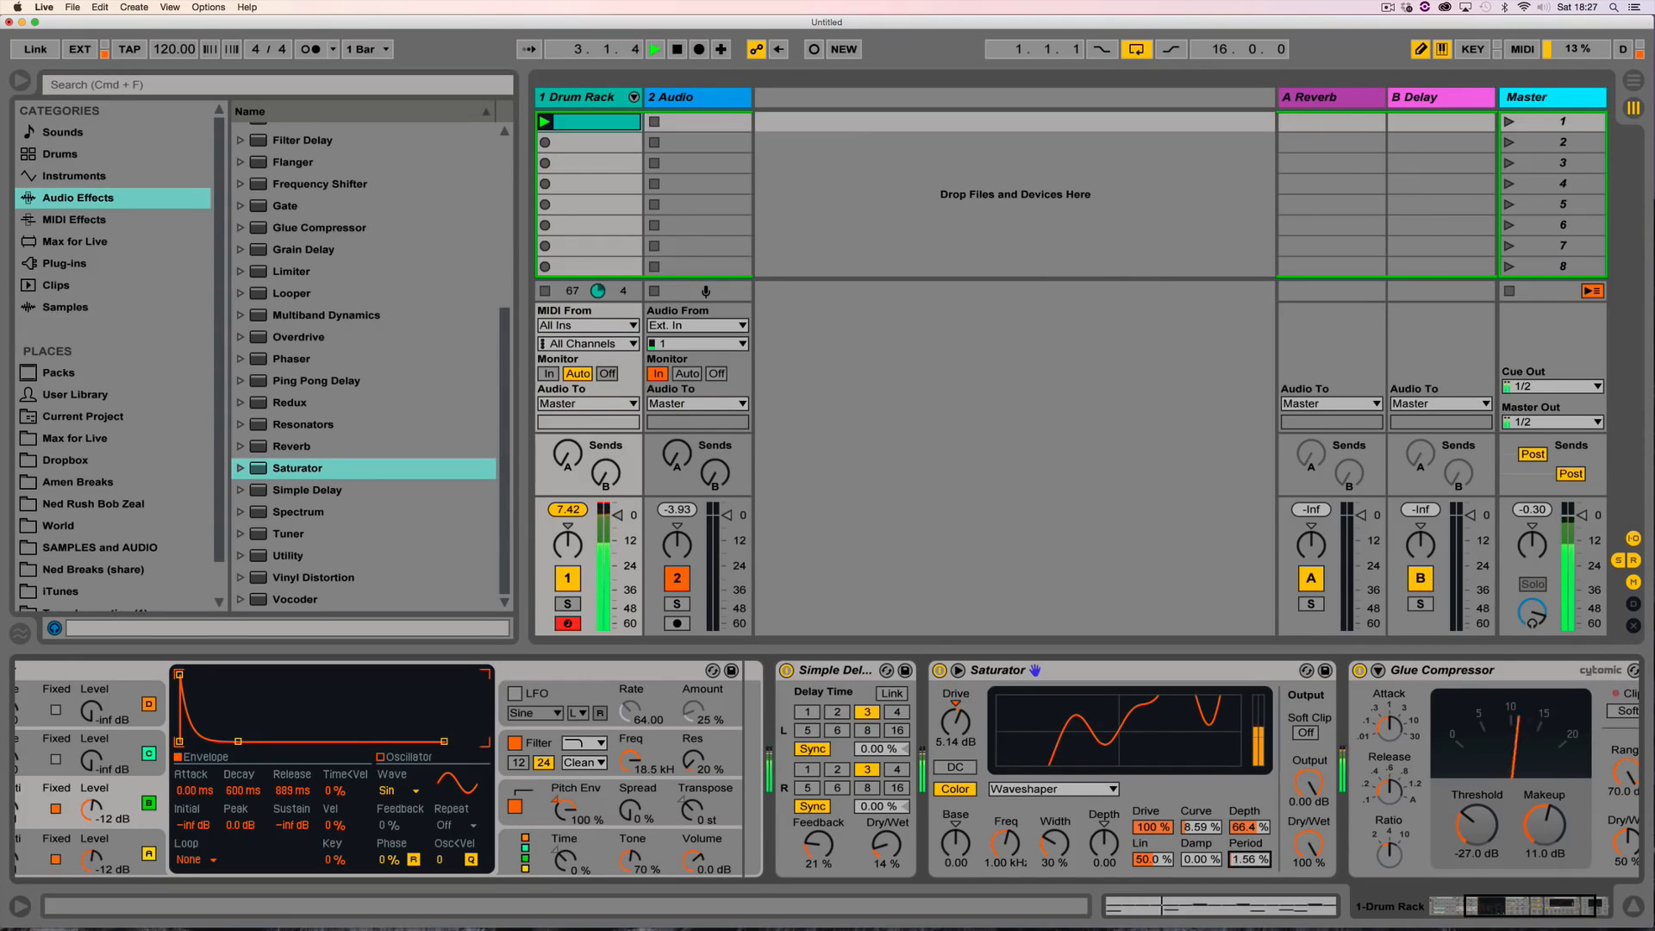
Step: Delete the Saturator and lower the Simple Delay's dry/wet to 11%
left_click_drag(1496, 908, 1455, 910)
left_click(1414, 671)
key("Delete")
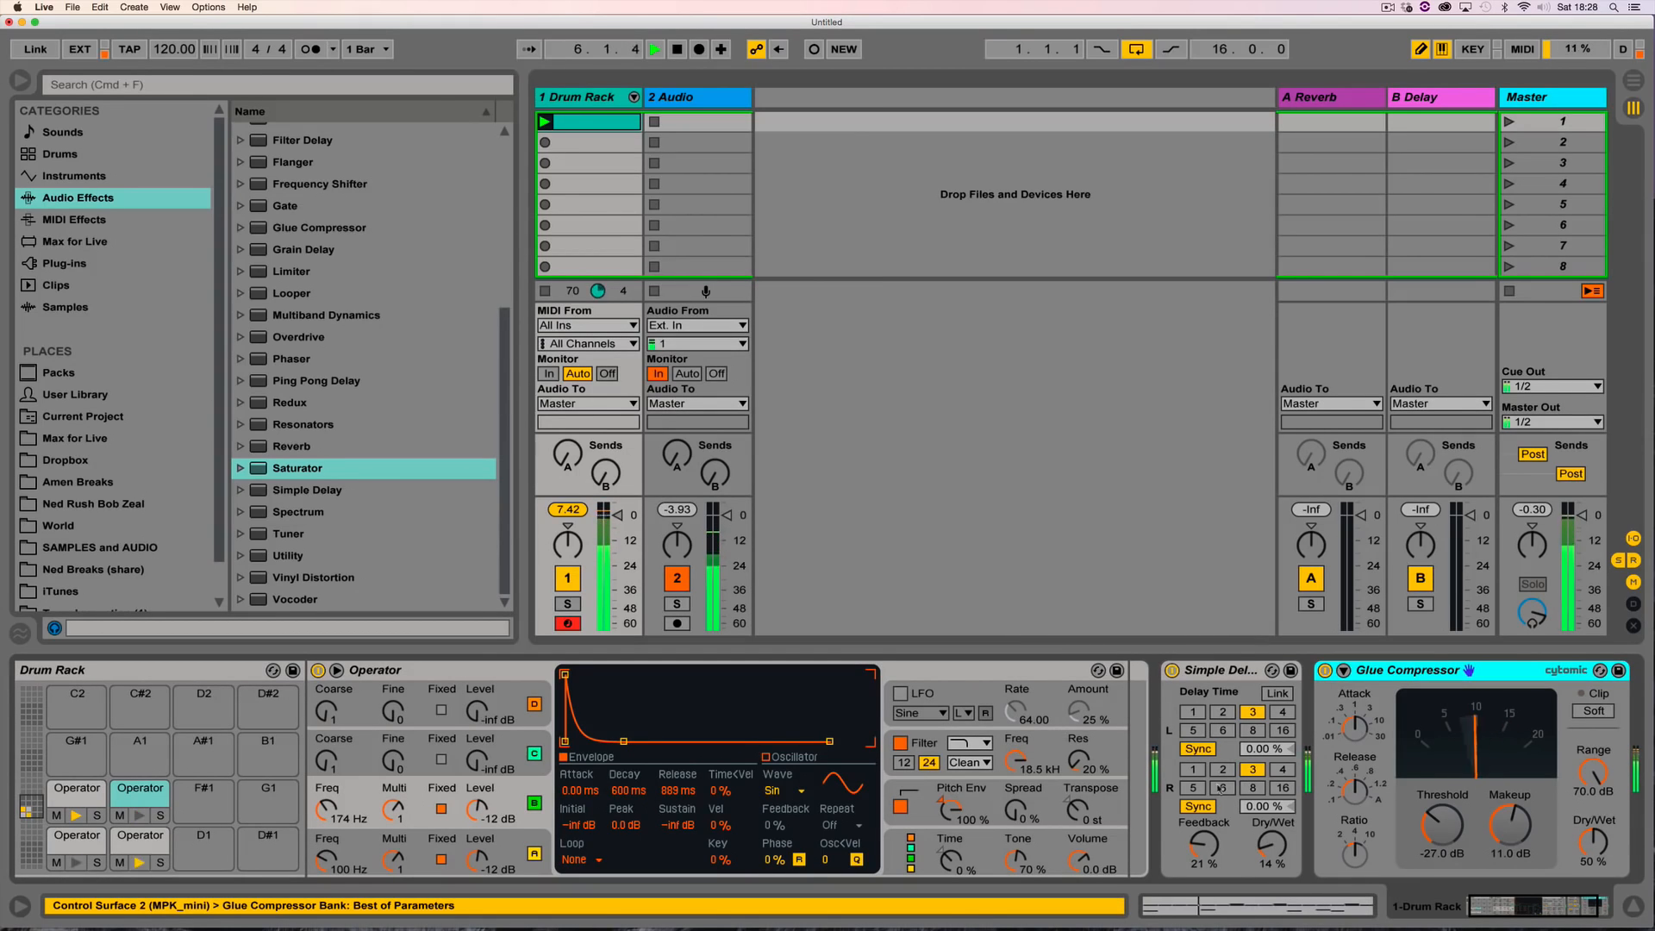
left_click_drag(1271, 843, 1271, 854)
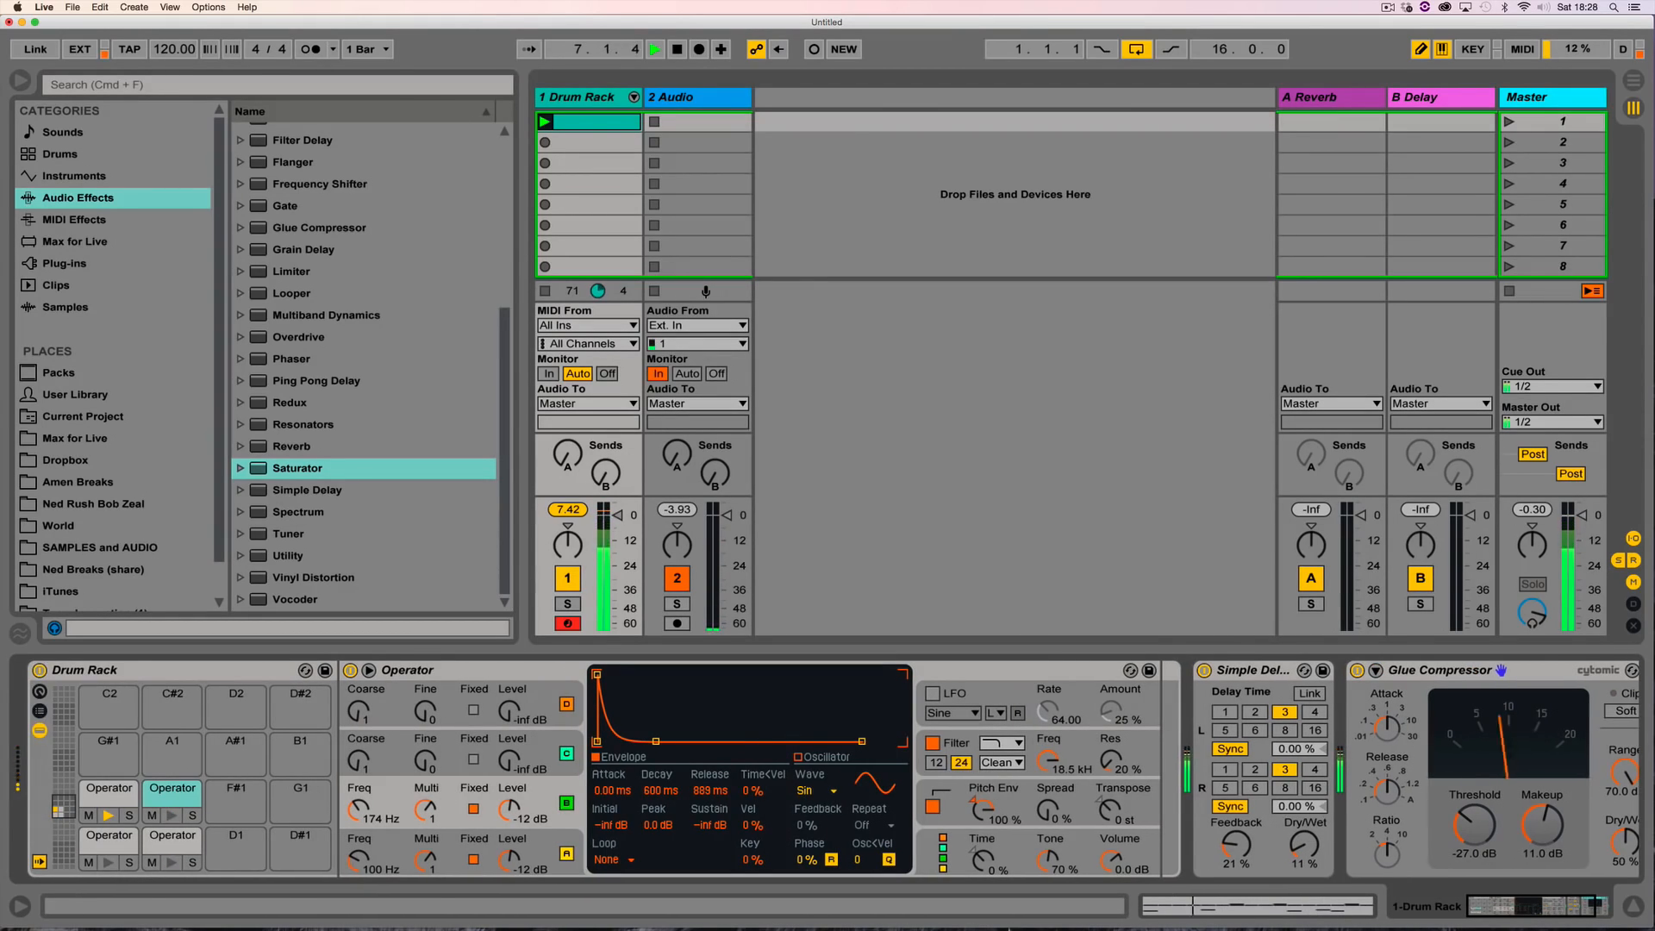
Step: Copy the Operator from pad F1 to the empty F#1 pad and set the copy's oscillator B to 207 Hz
left_click(165, 798)
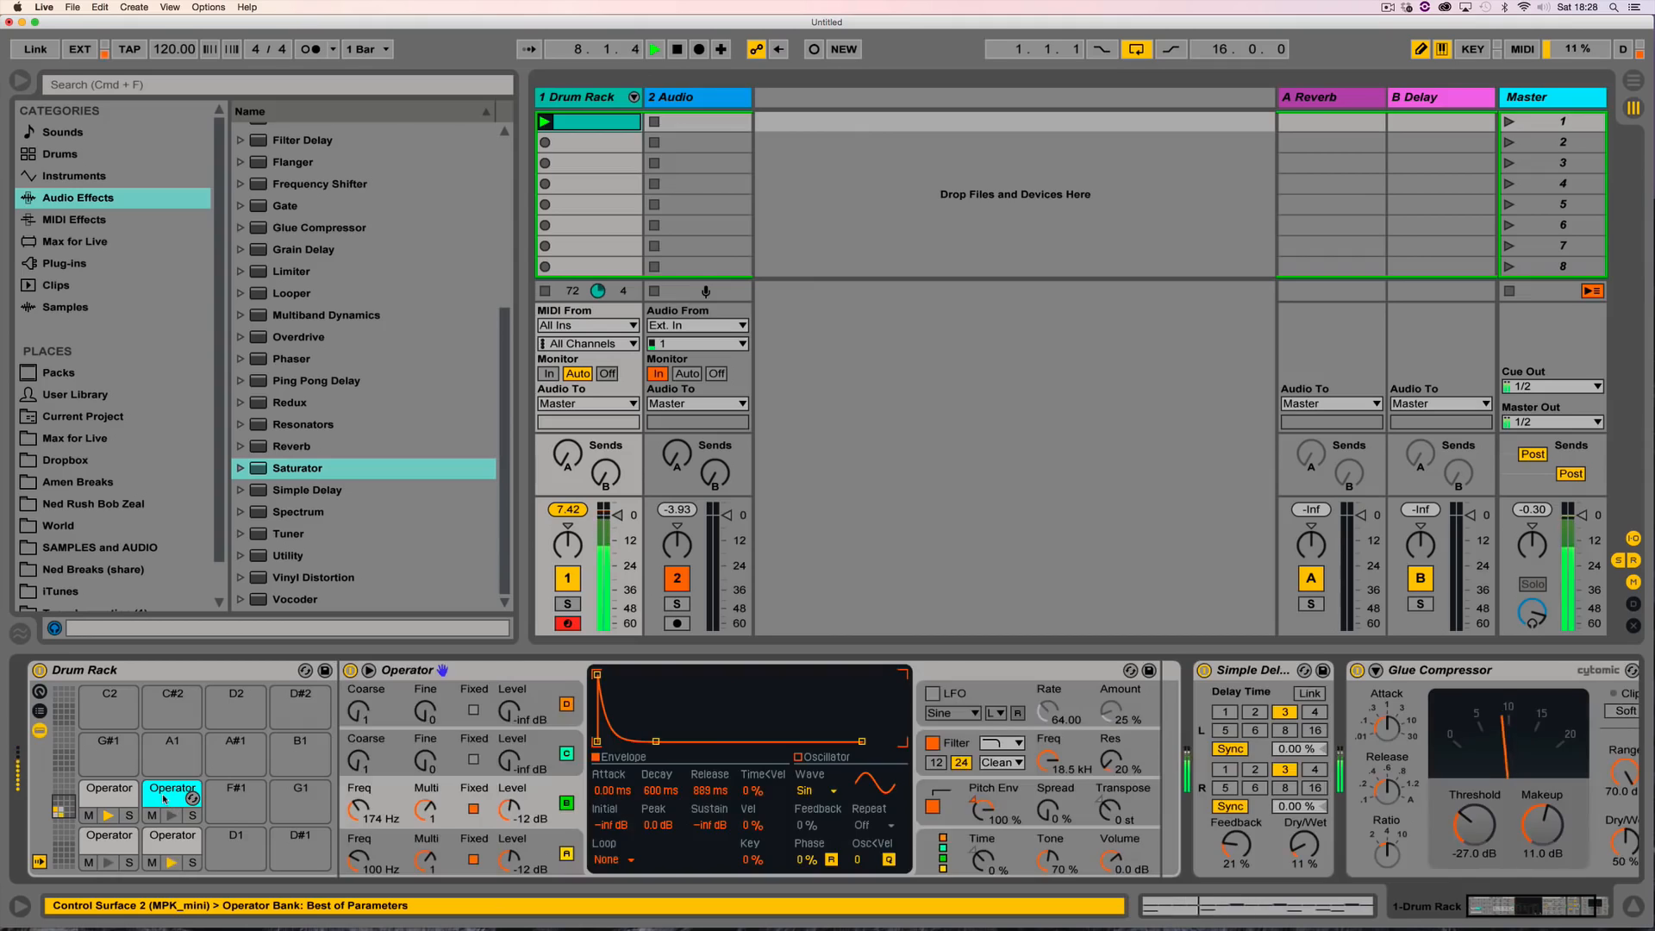
left_click_drag(357, 810, 358, 817)
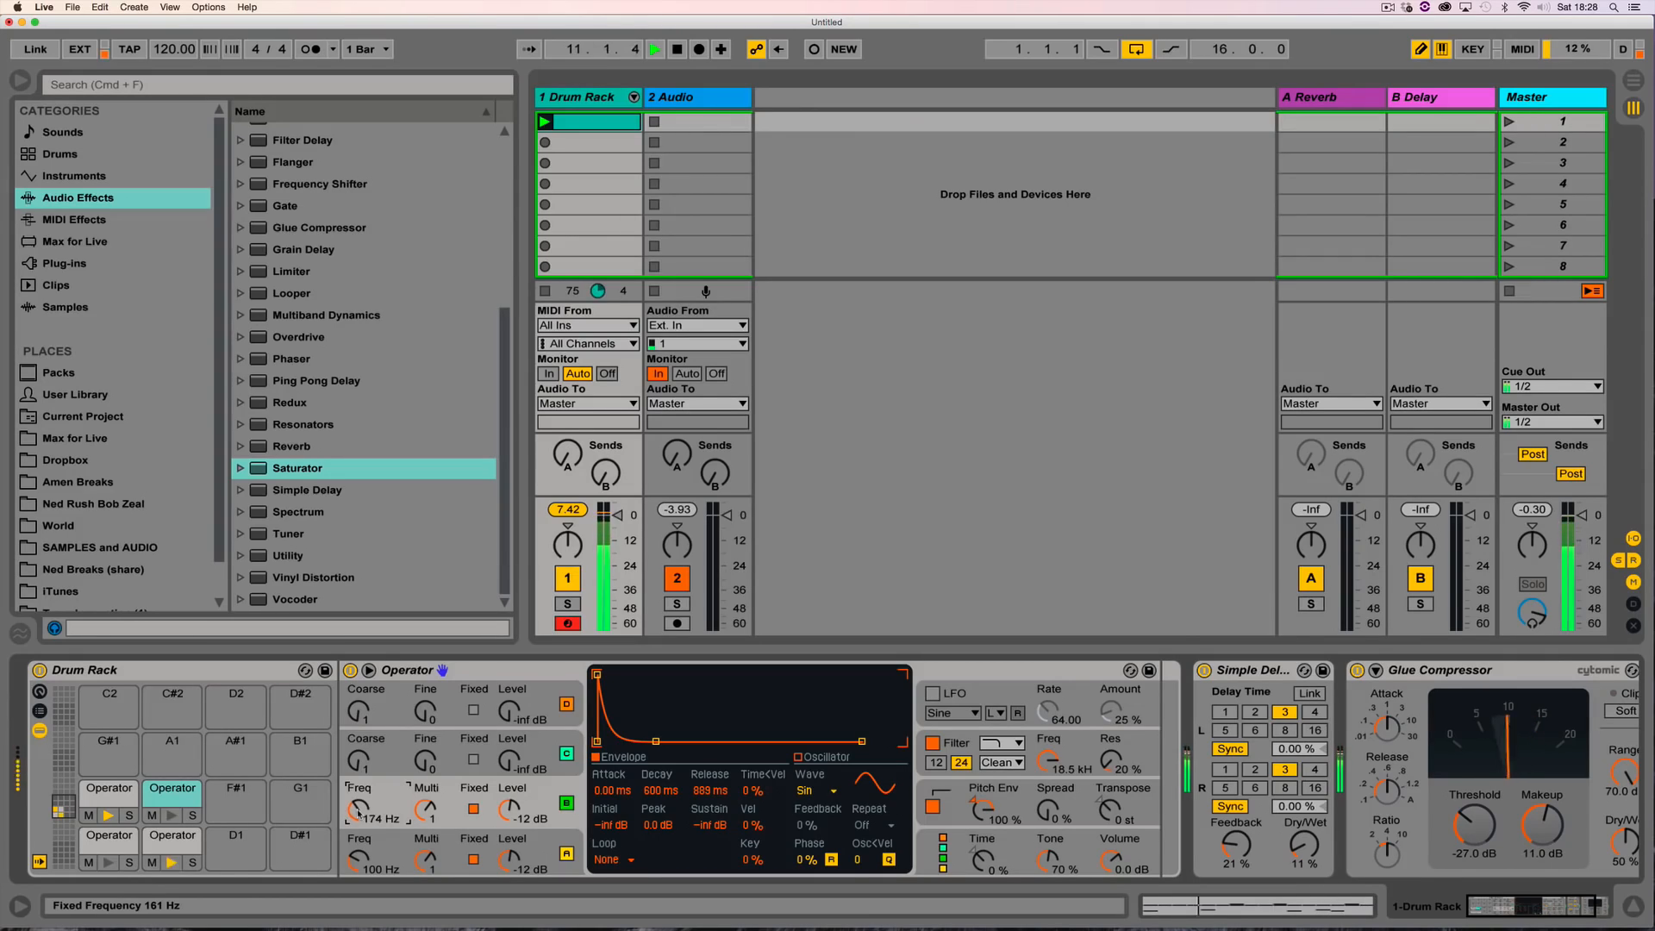
left_click_drag(167, 794, 233, 806)
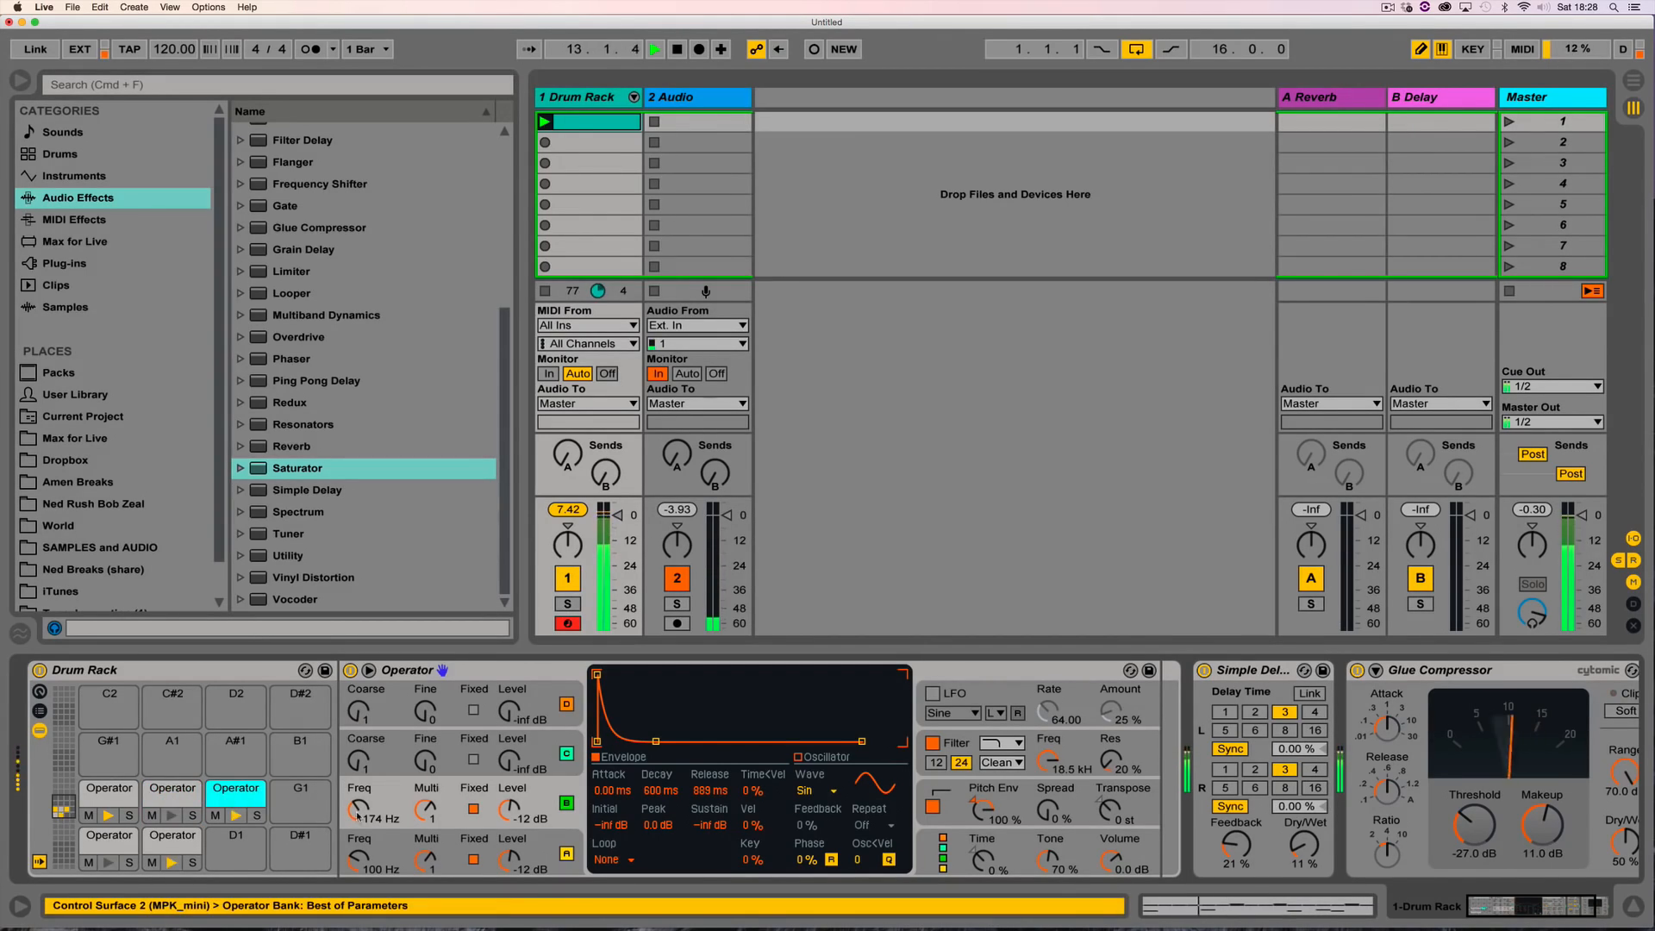
left_click(236, 814)
left_click(616, 128)
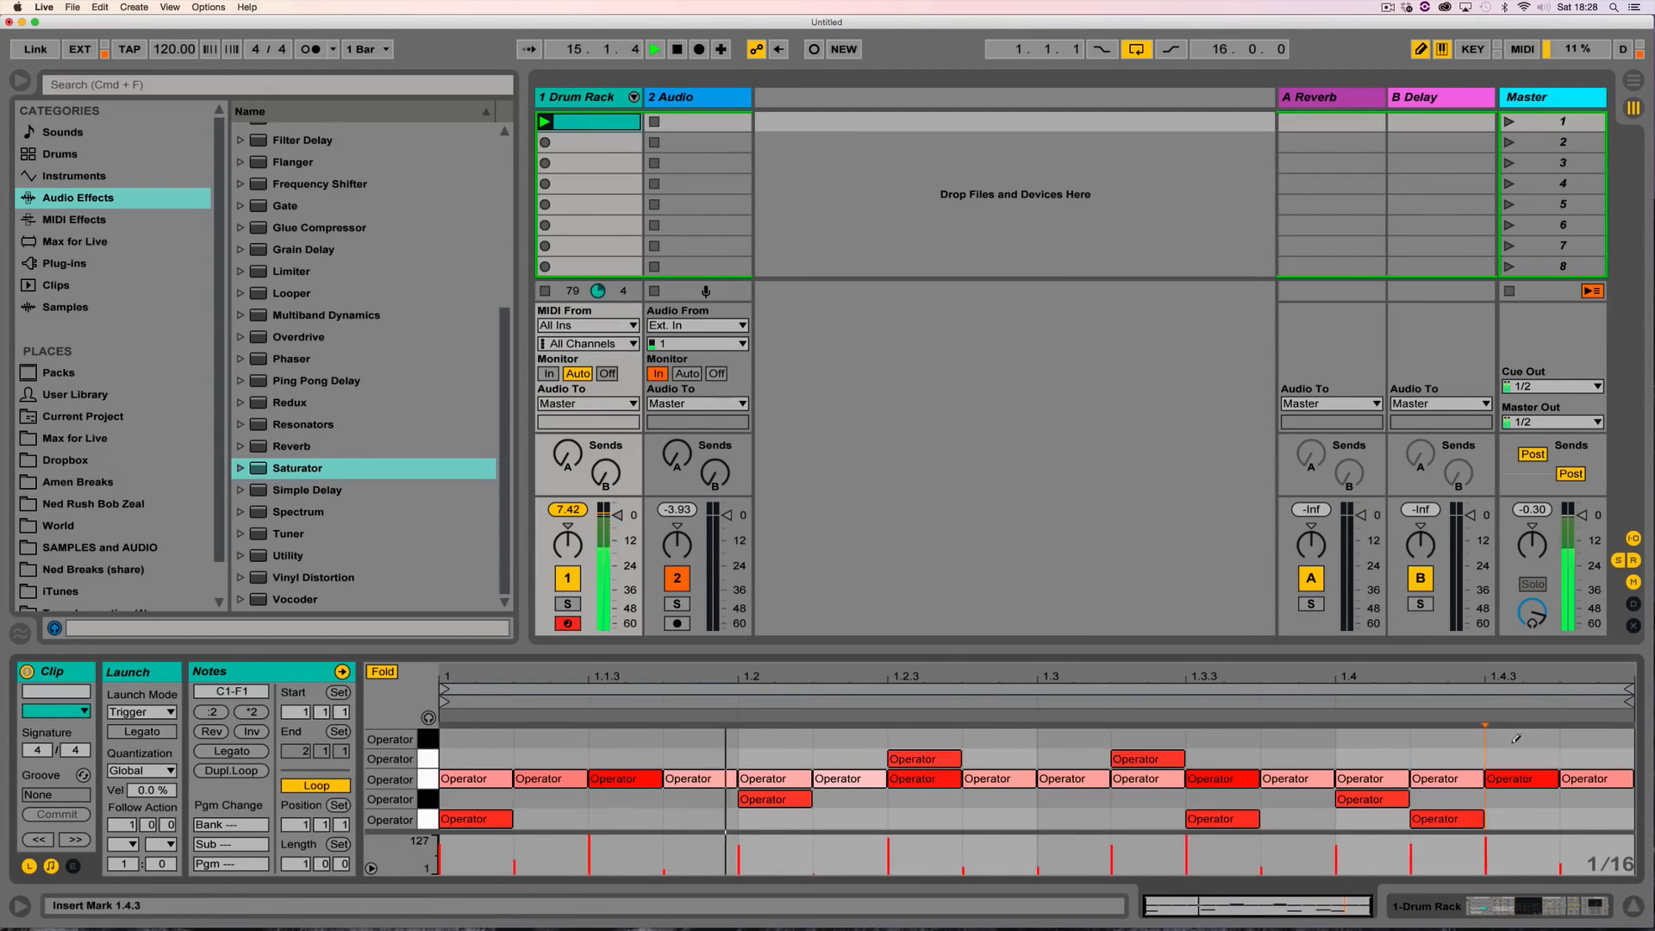
key("shift+Tab")
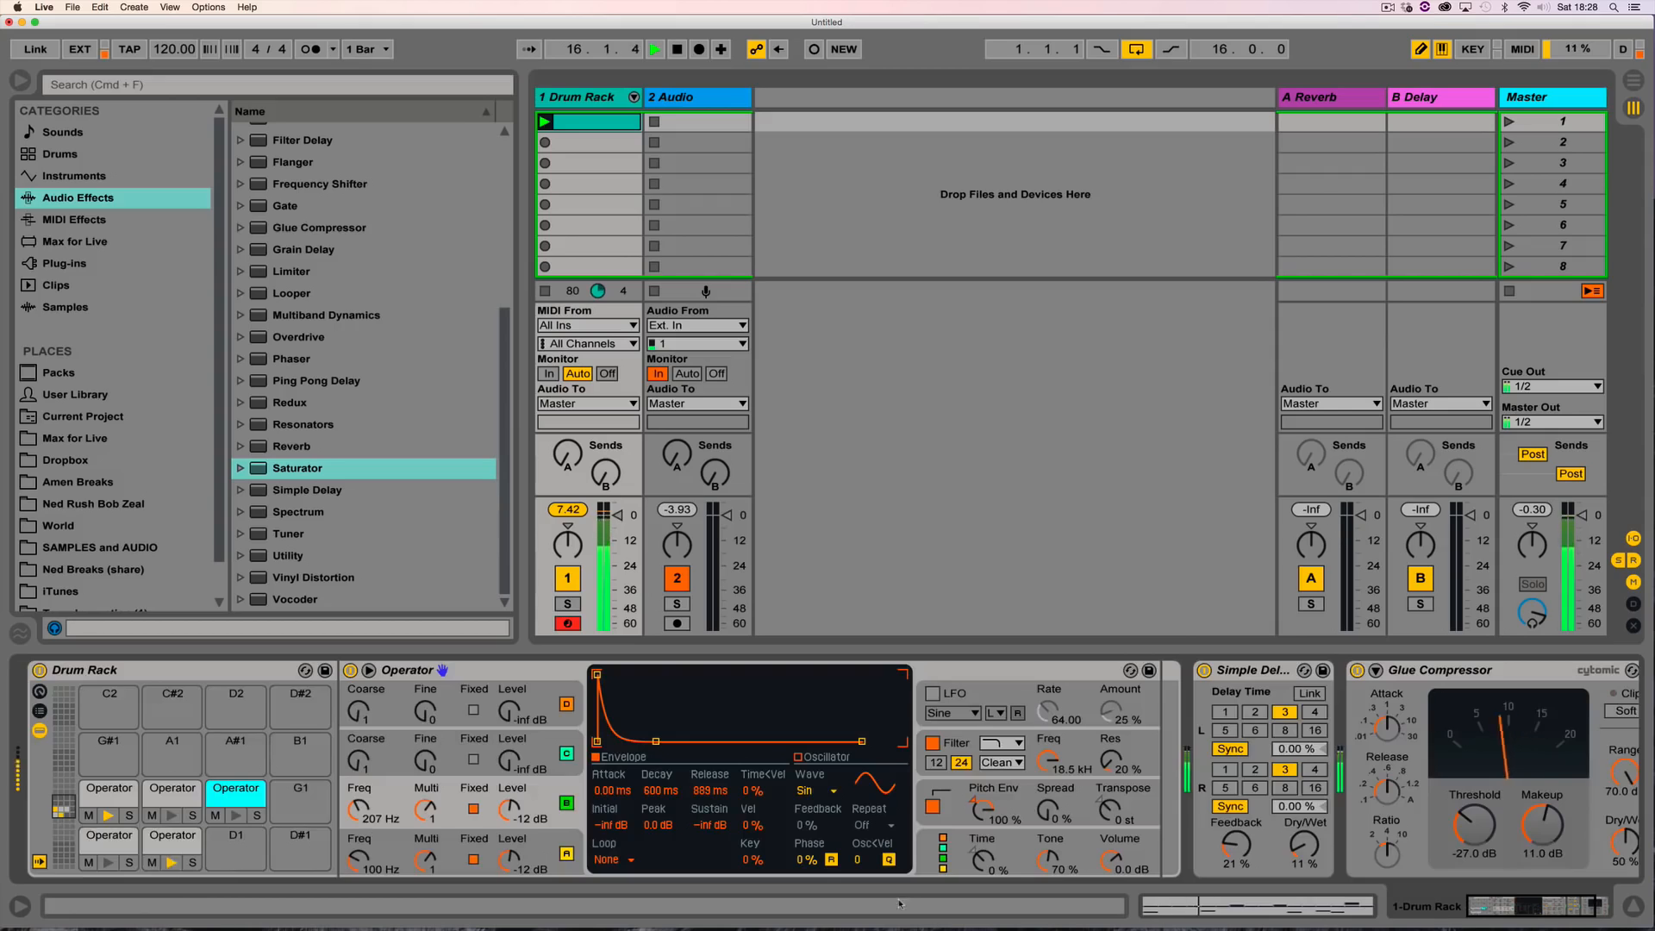
left_click_drag(357, 810, 357, 797)
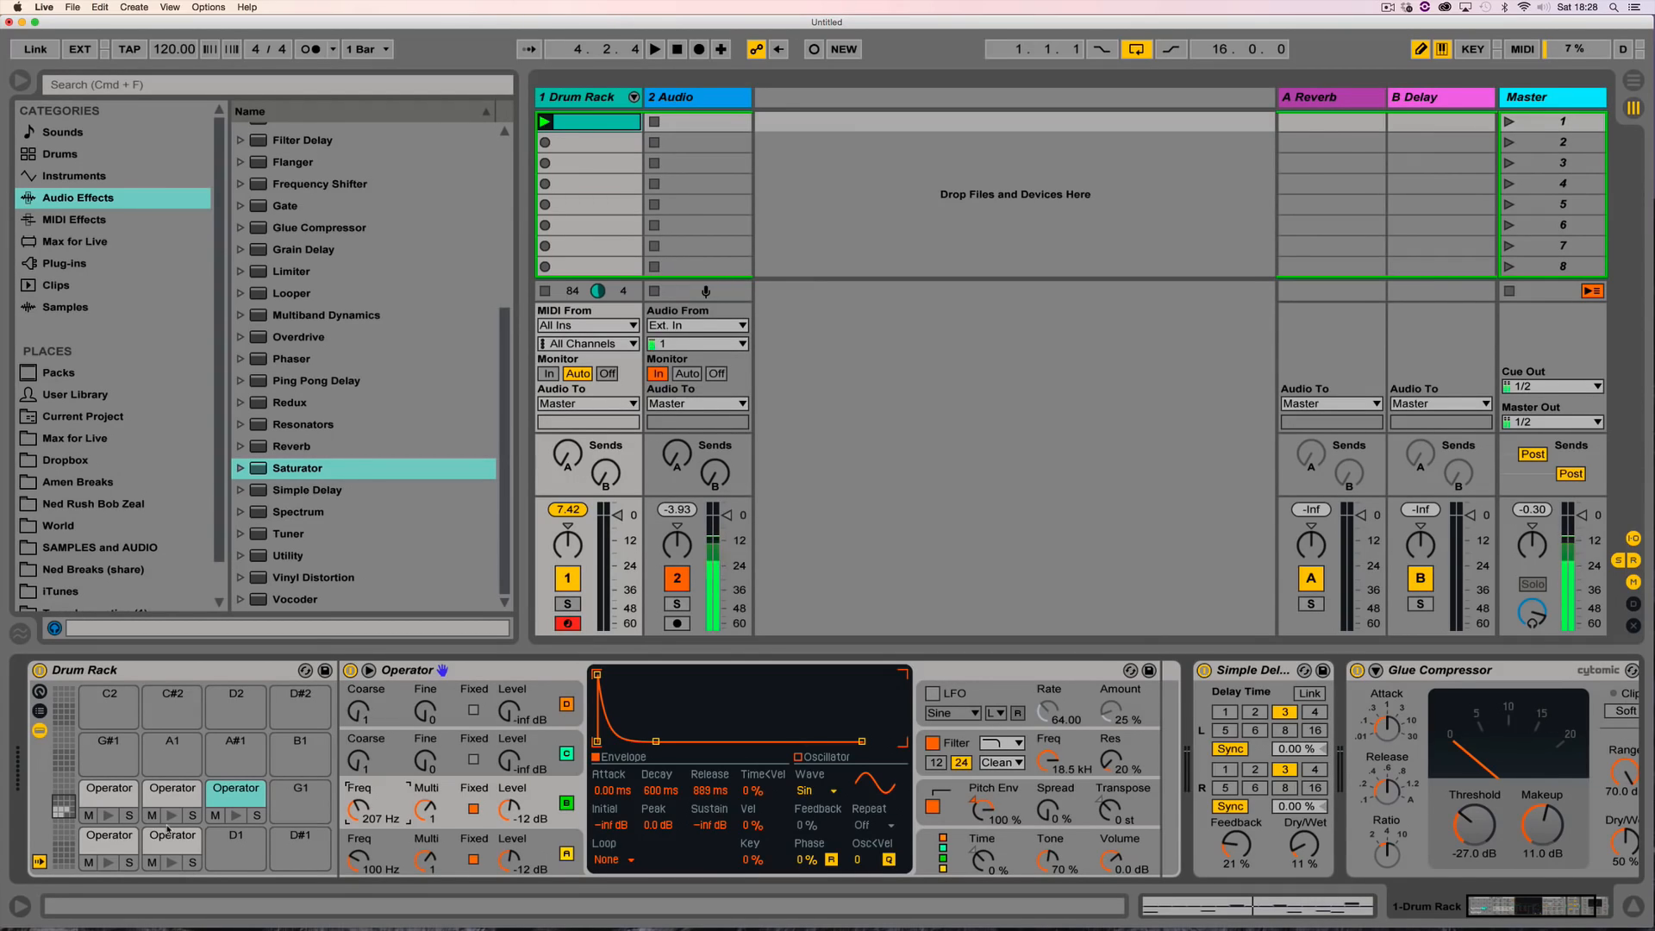
Step: Select the kick Operator on pad C1 and briefly play the loop
left_click(105, 840)
key("space")
key("space")
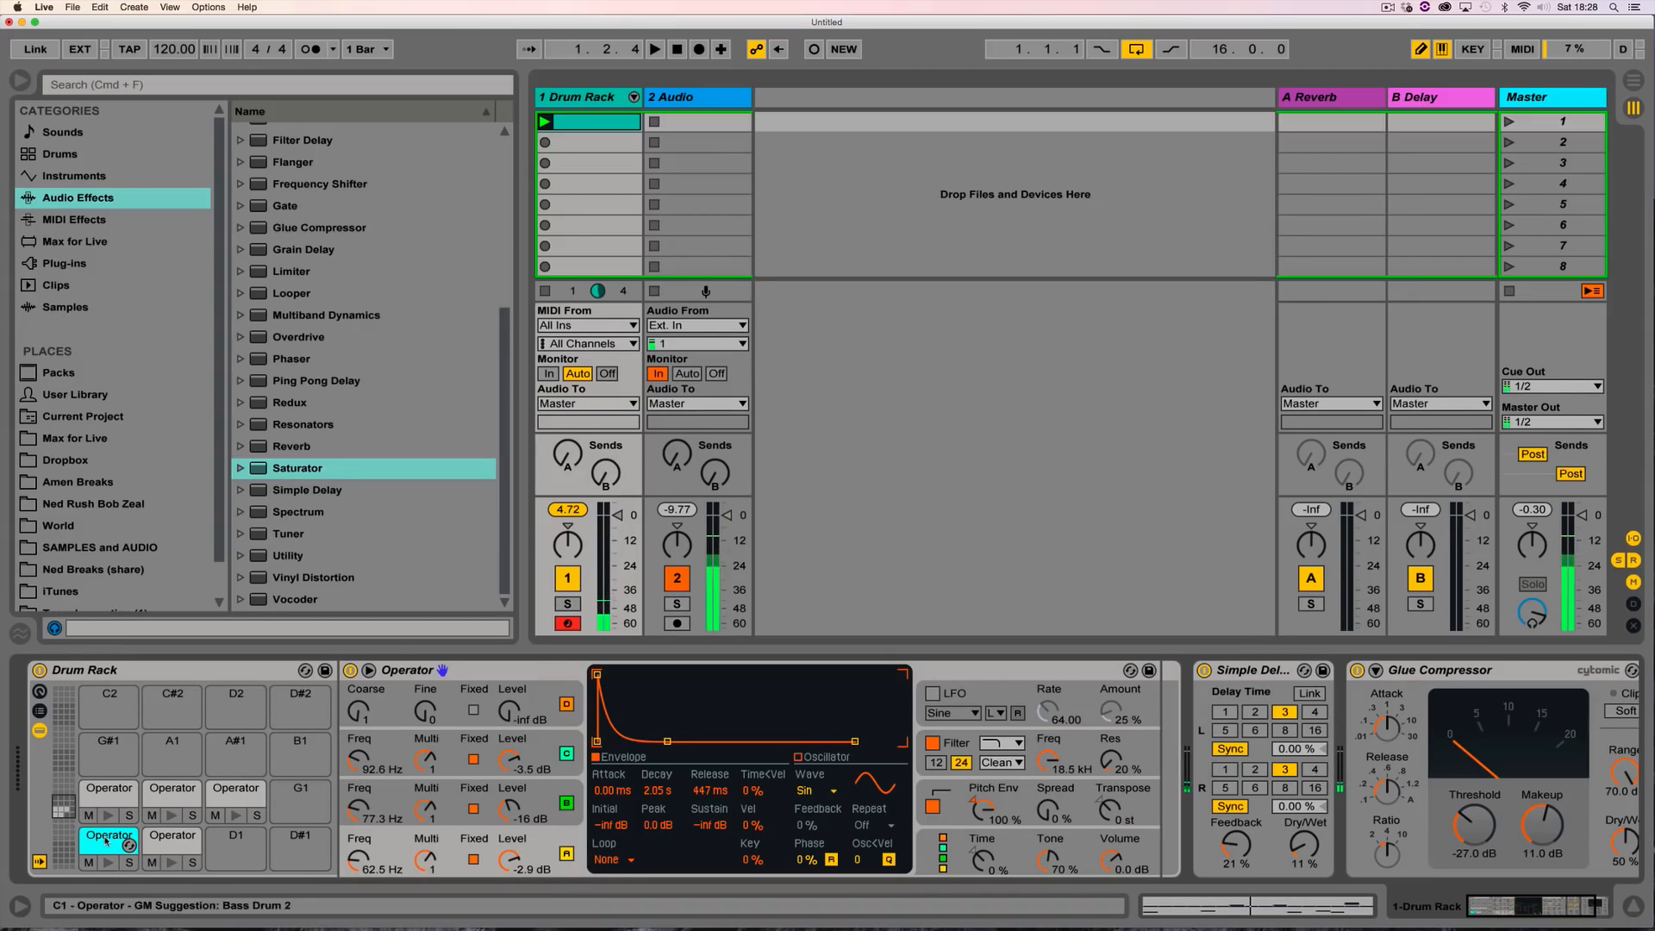
Step: Add a new audio track after 2 Audio and set its input to Resampling
left_click(715, 99)
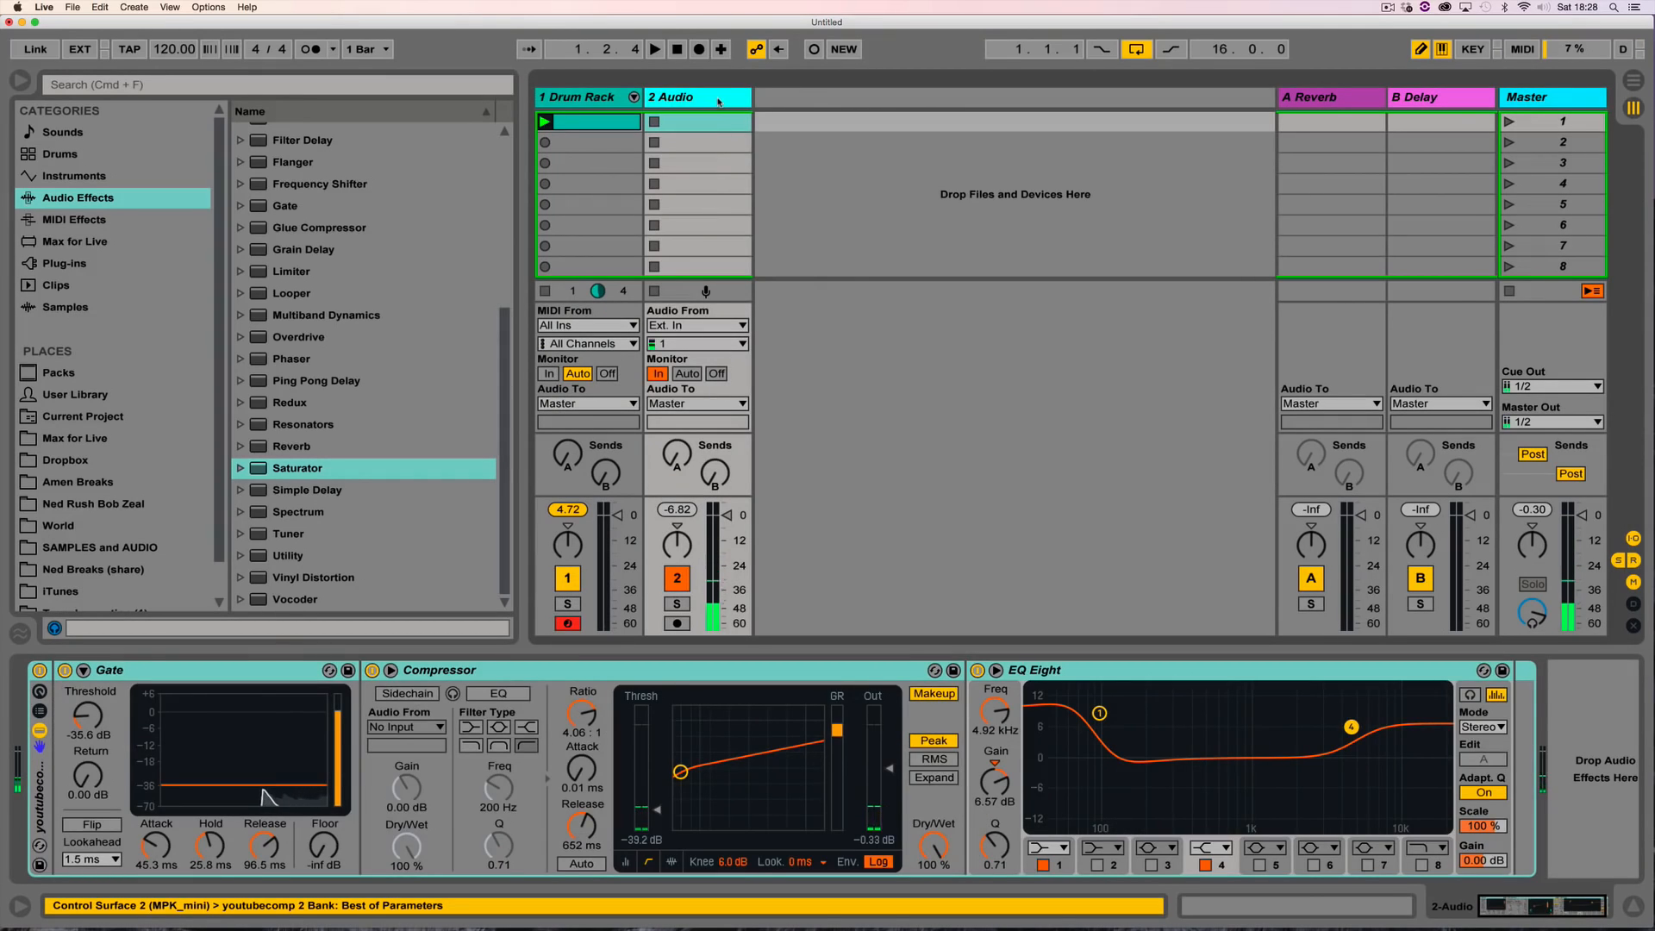
key("super+t")
left_click(822, 326)
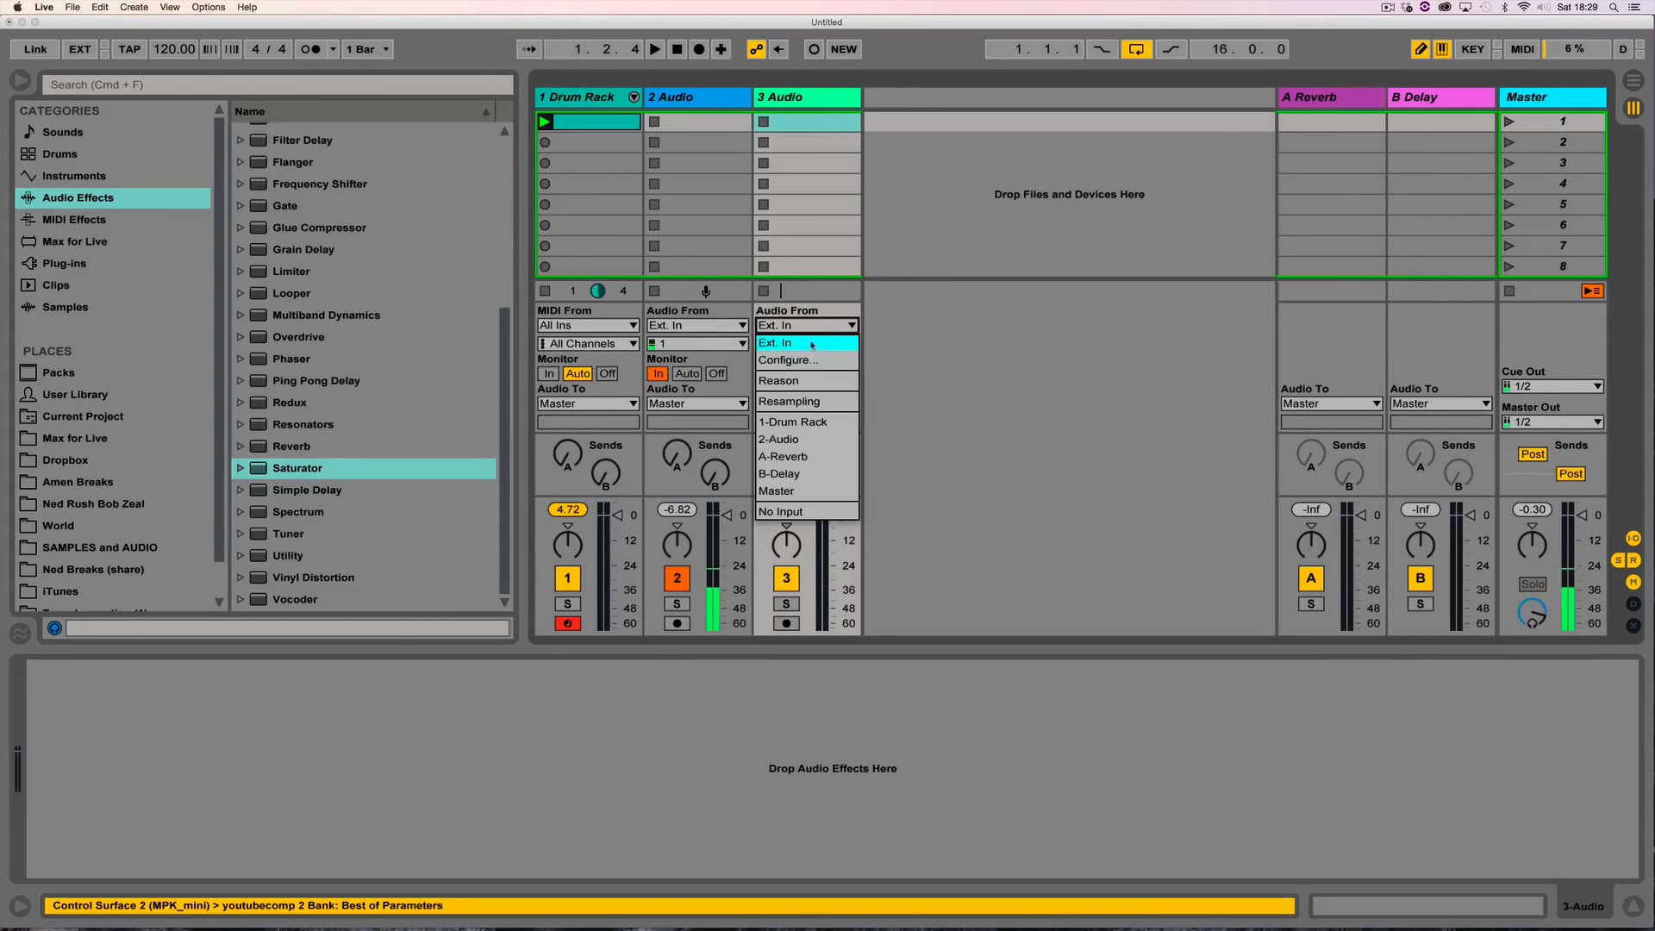
left_click(789, 401)
Step: Solo the C1 kick pad in the Drum Rack and delete the Simple Delay
left_click(577, 101)
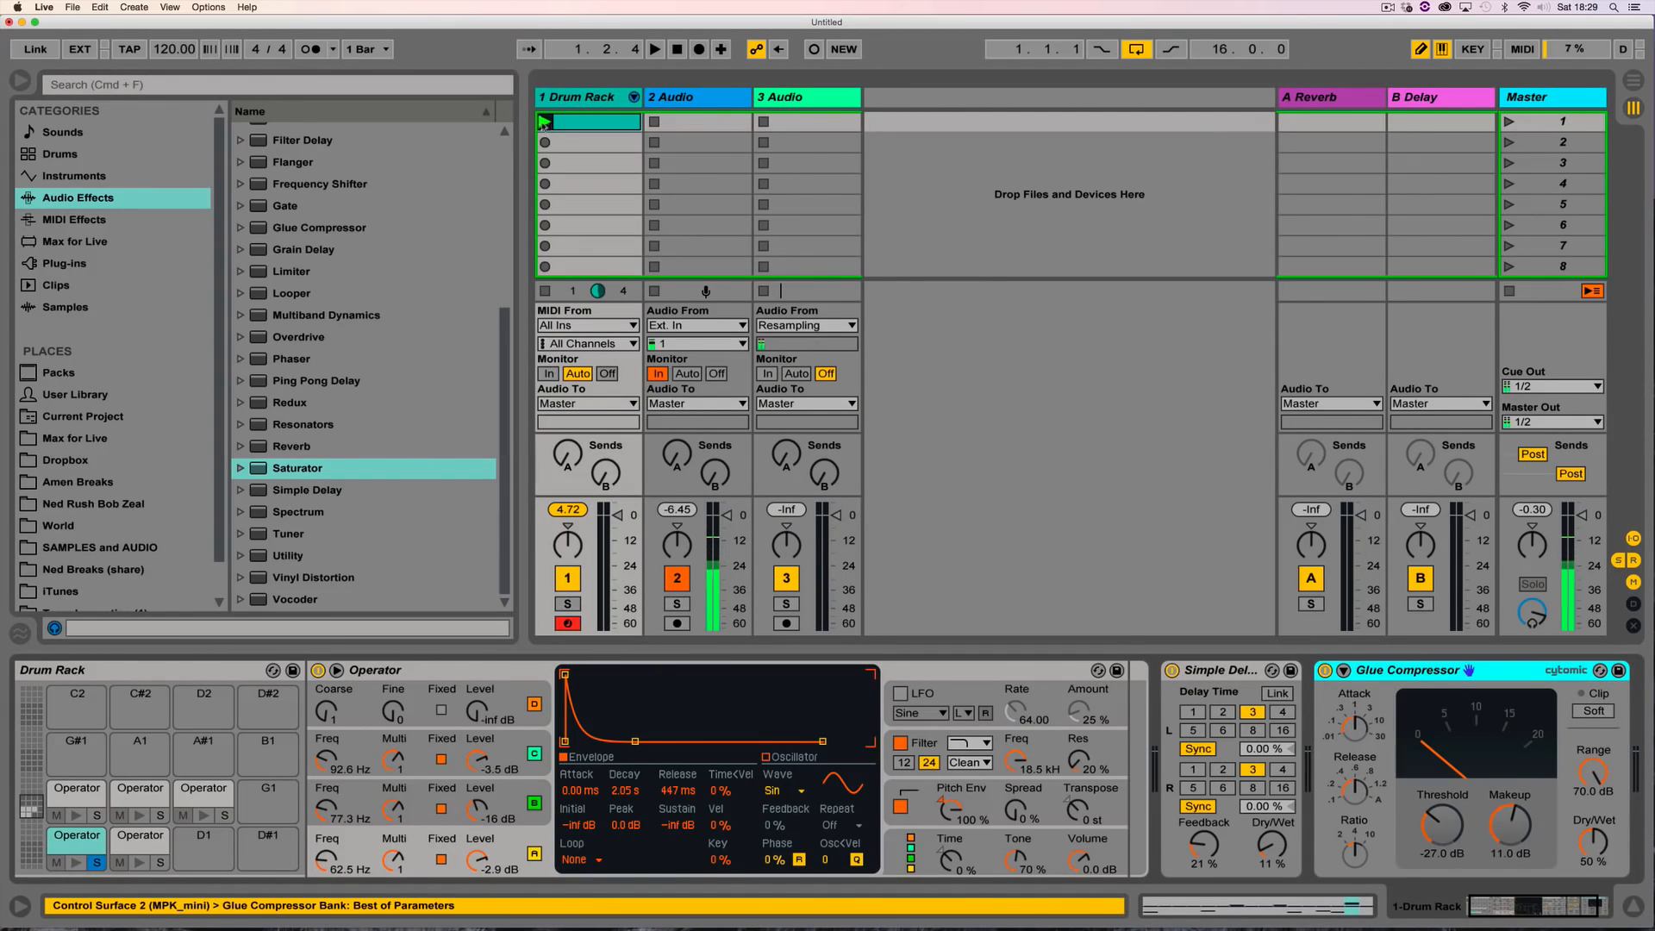
left_click(1211, 670)
key("Delete")
Step: Arm the 3 Audio track, record the soloed kick into its first clip slot, and stop playback
left_click(785, 623)
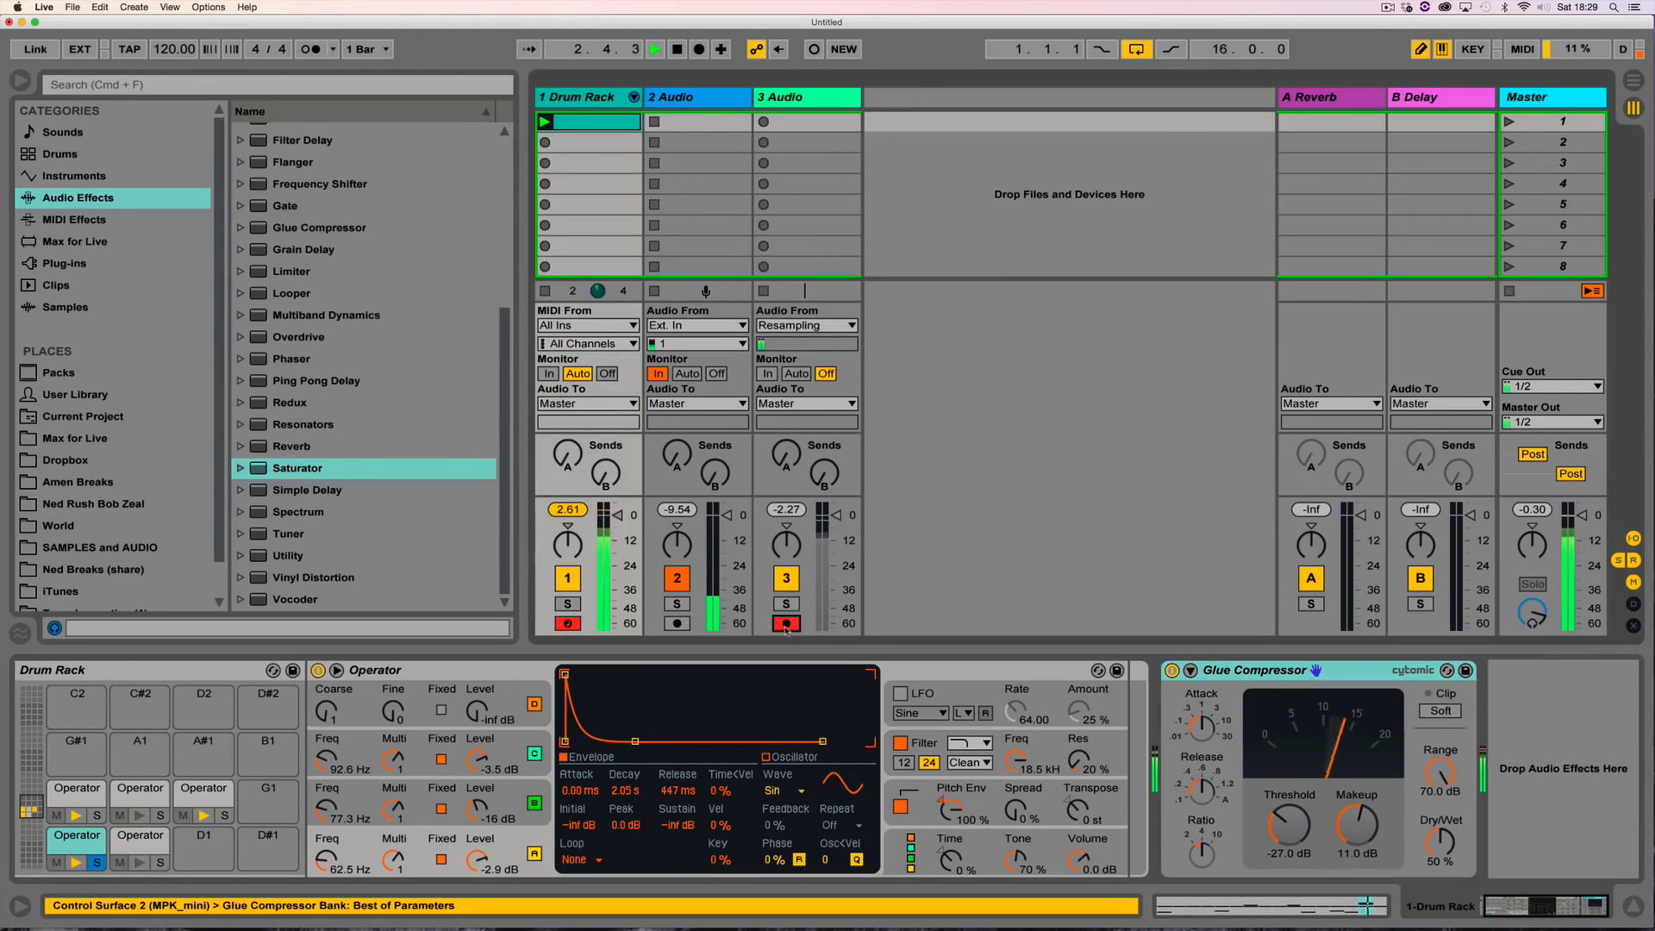
left_click(796, 122)
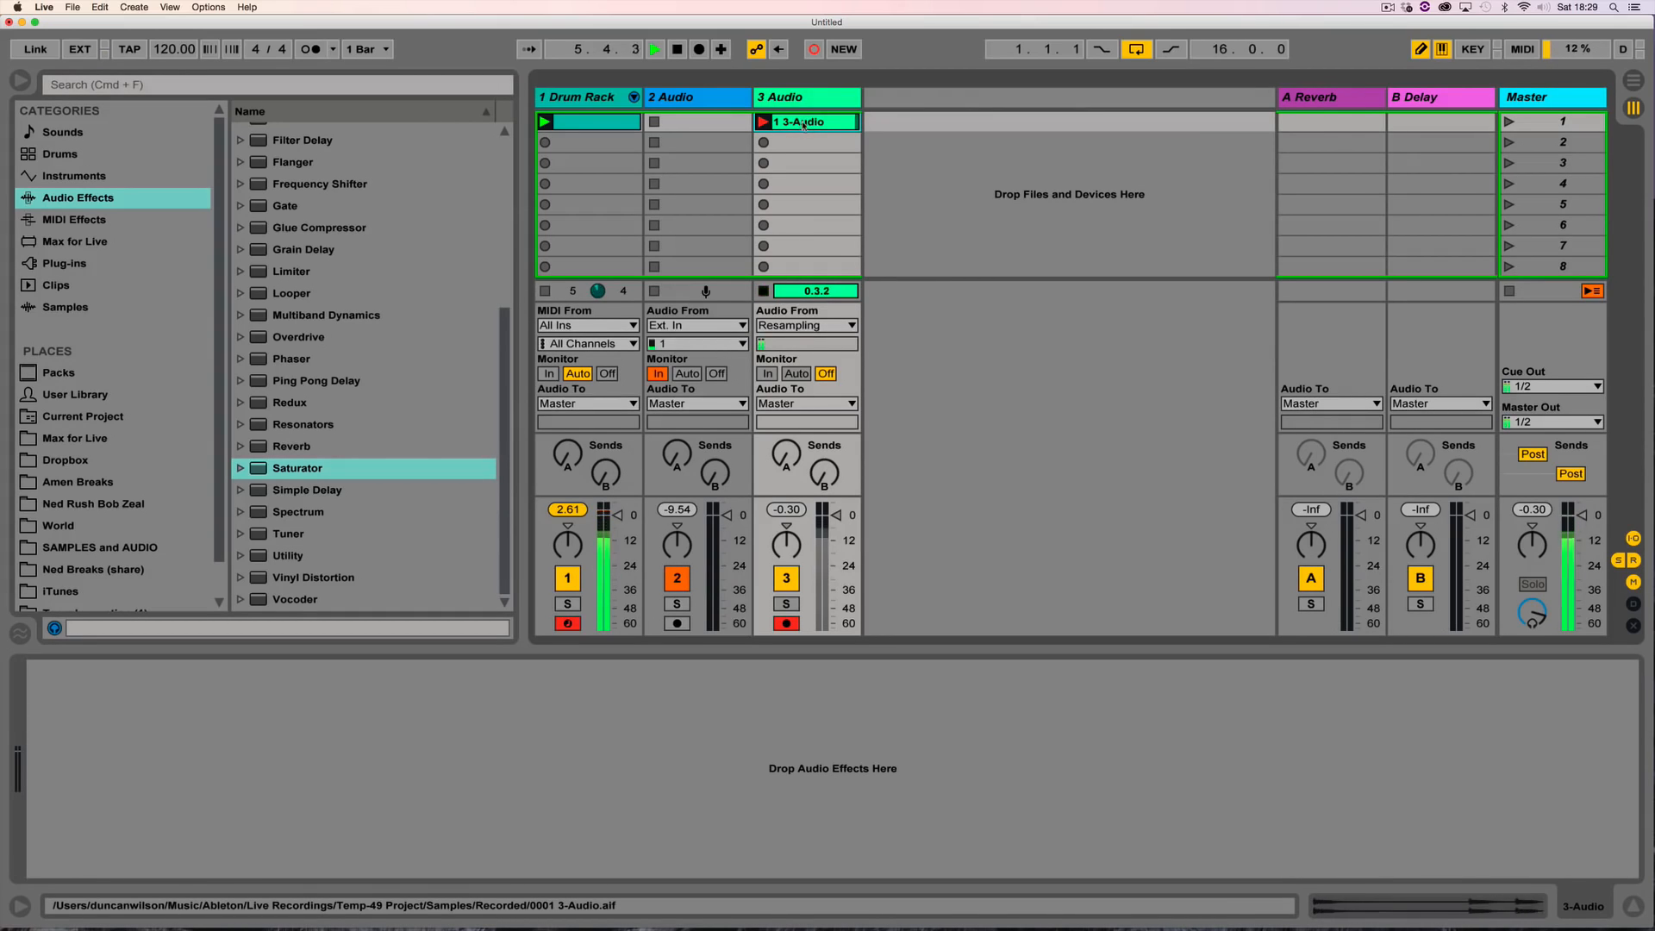
double_click(809, 124)
key("space")
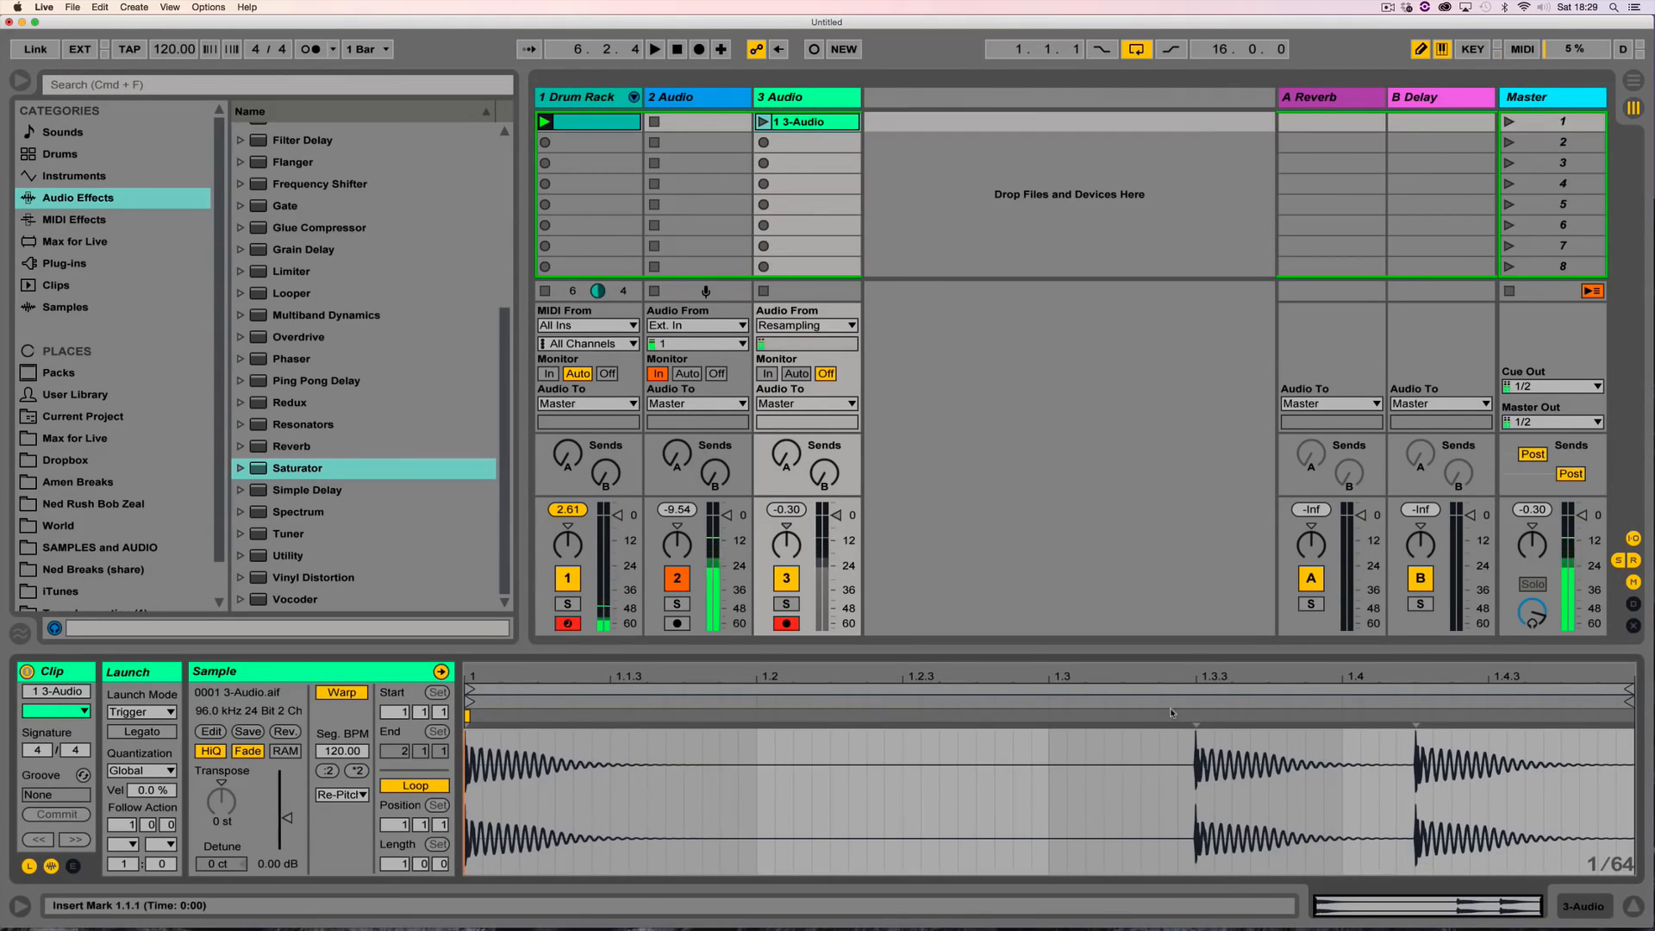
Step: Play back the recorded kick clip with 3 Audio's monitoring set to Auto, and mute that track
mouse_move(492, 677)
left_mouse_down()
mouse_move(500, 780)
mouse_move(509, 682)
mouse_move(492, 677)
left_mouse_up()
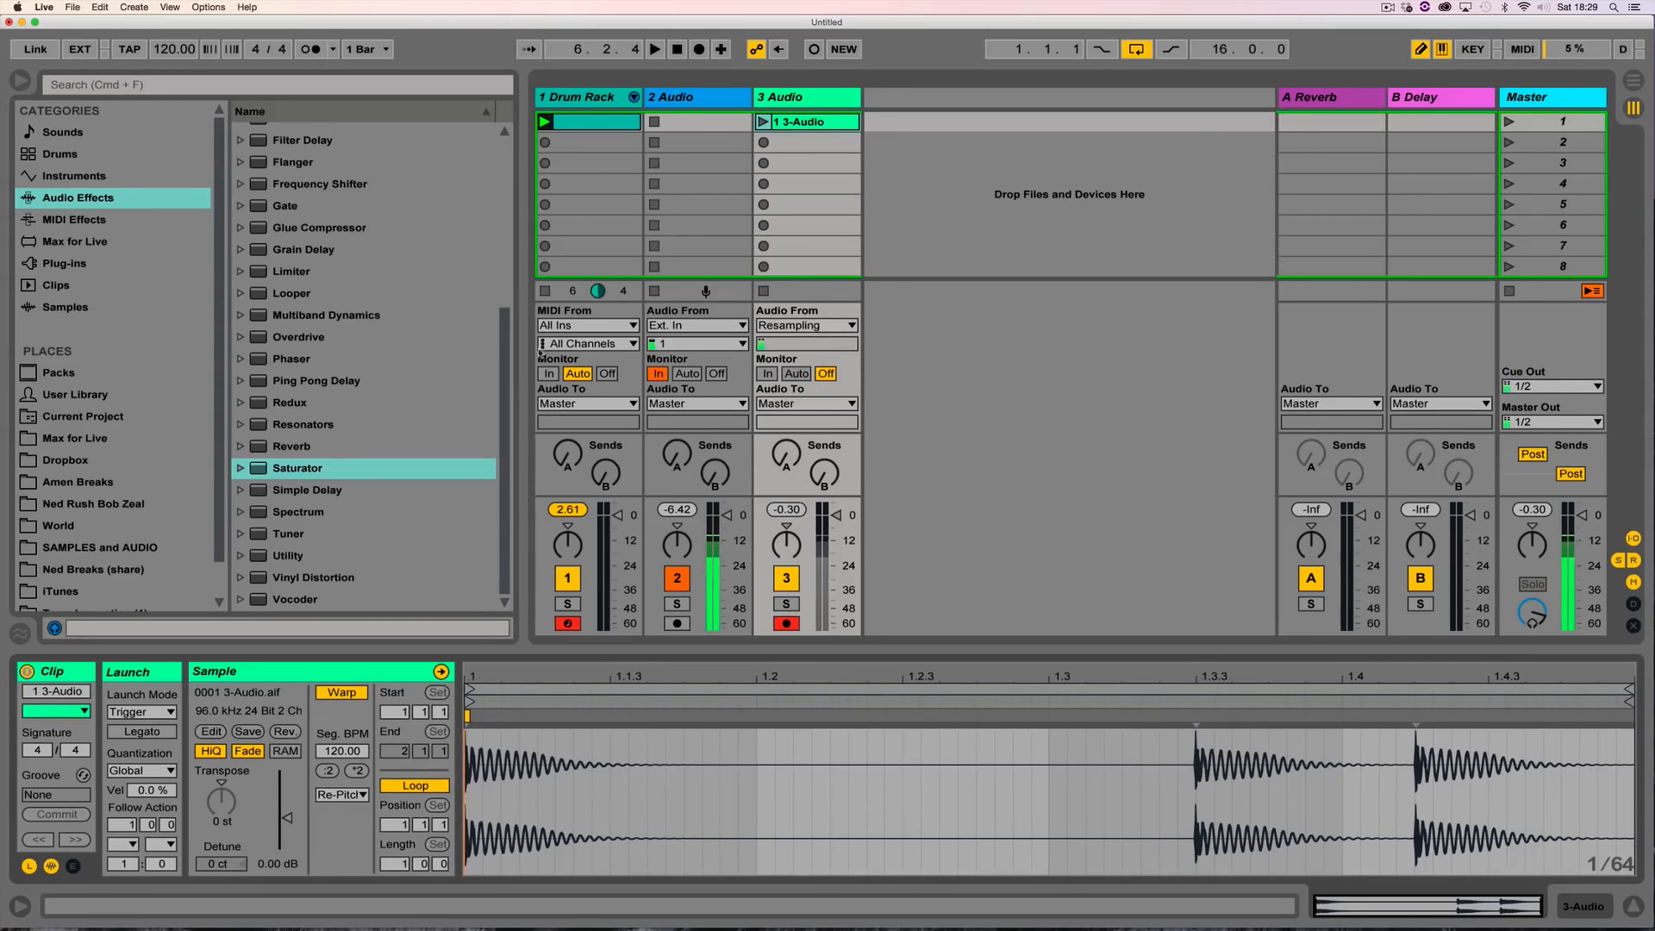
left_click(796, 374)
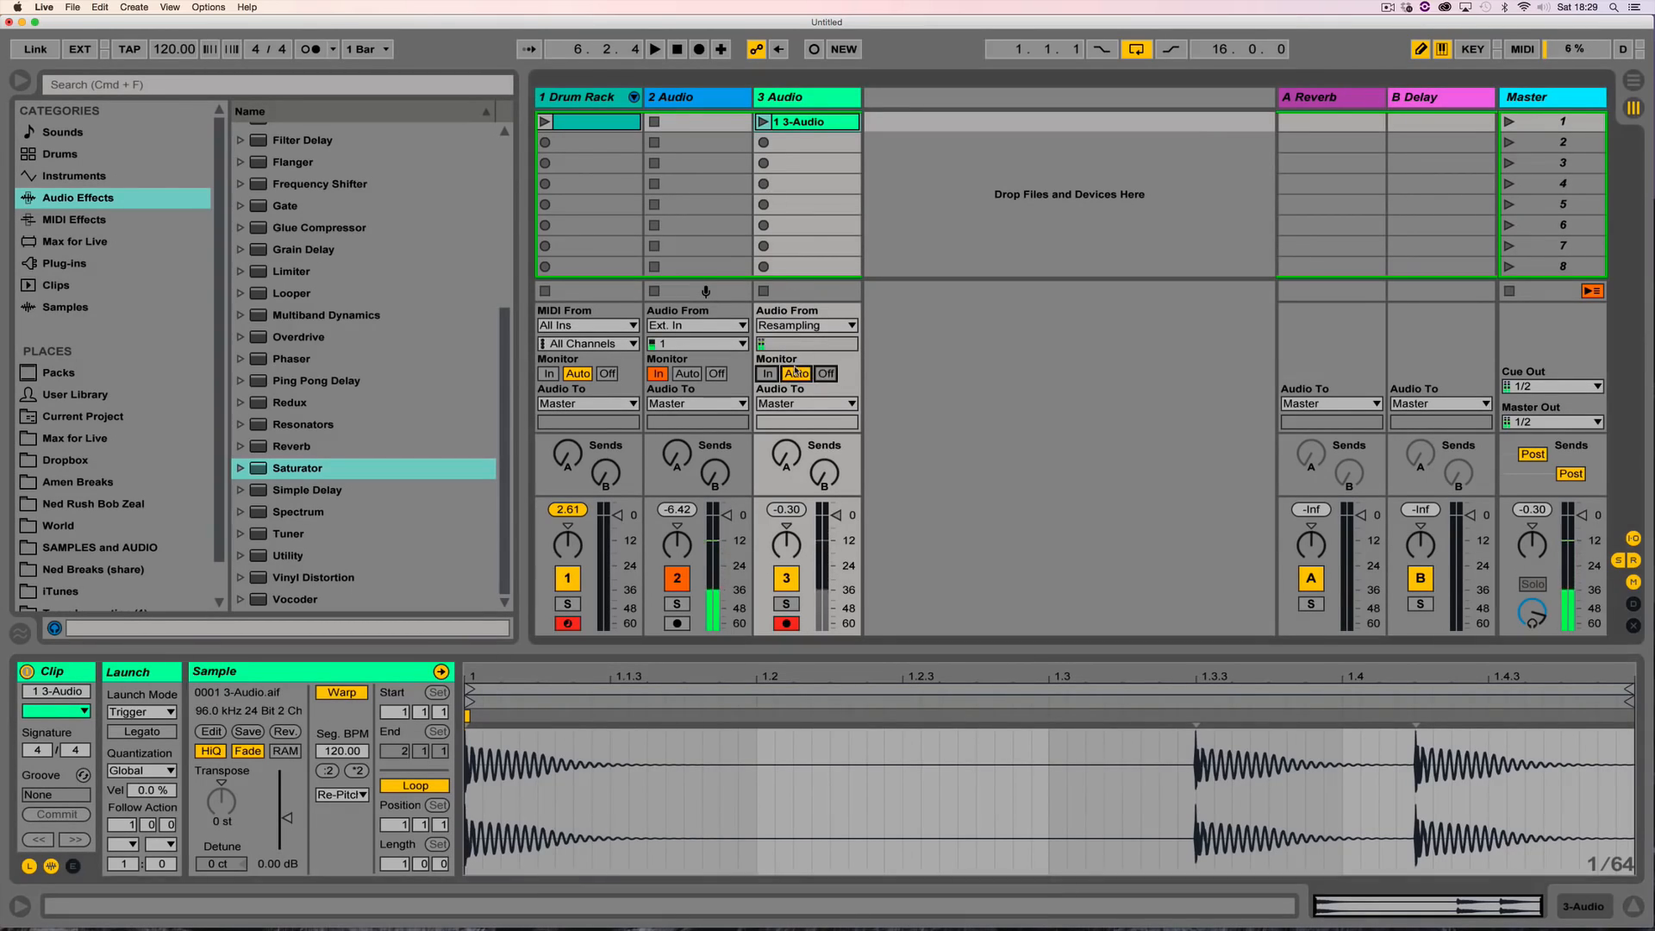
left_click(762, 122)
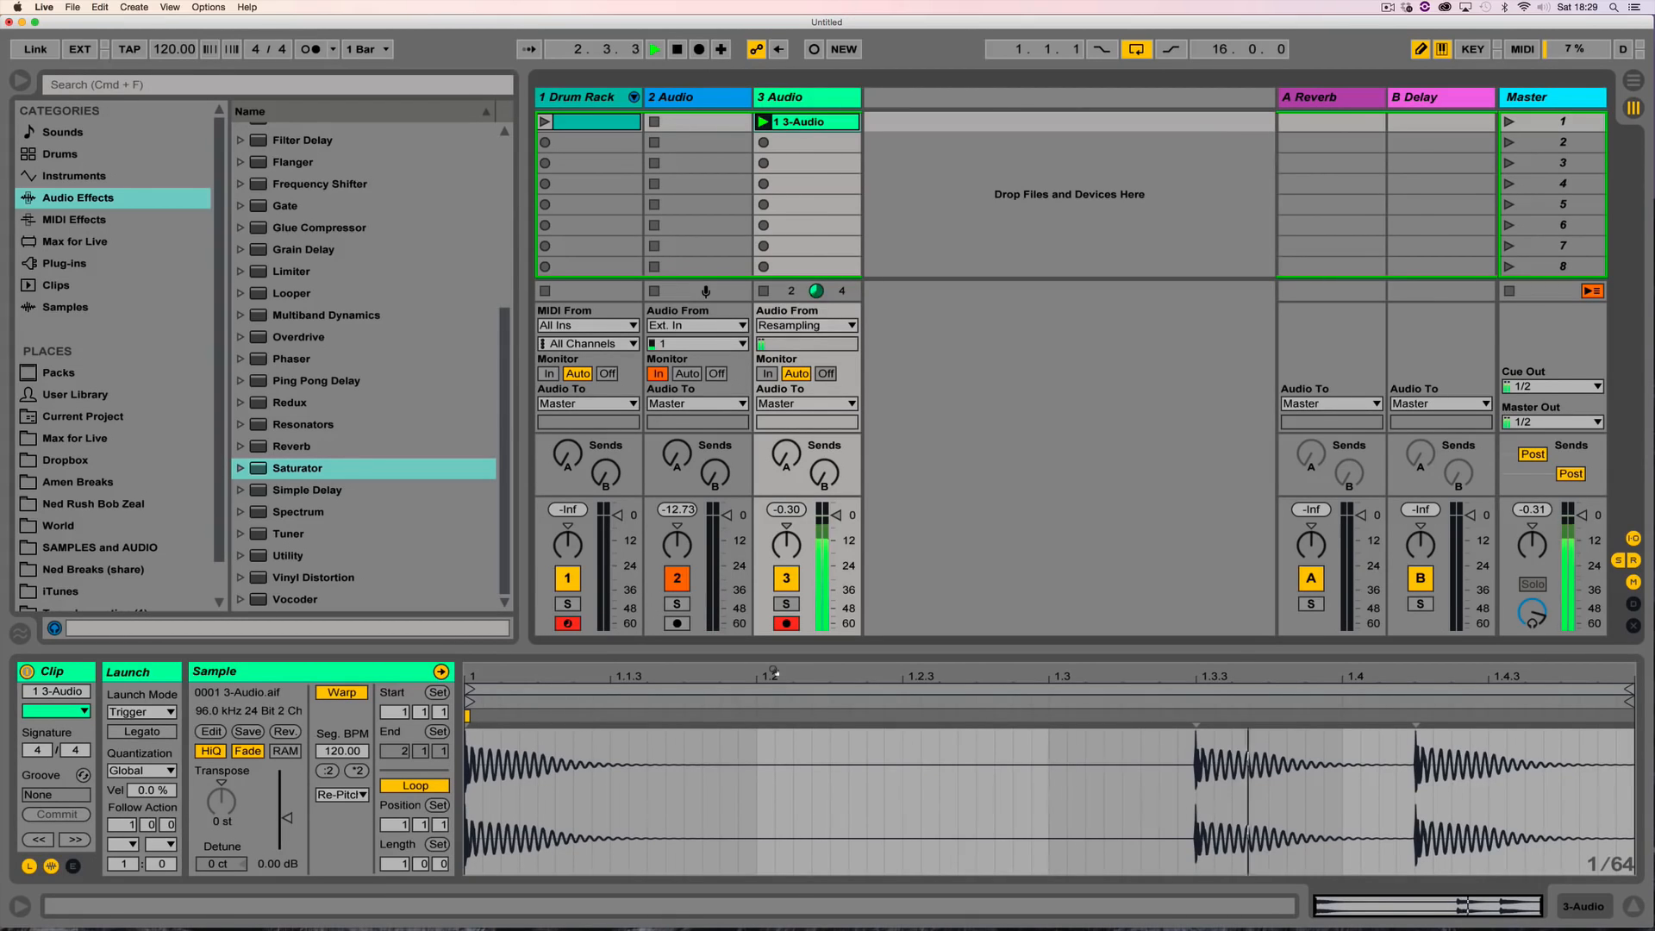
left_click_drag(1199, 677, 1155, 569)
left_click(786, 578)
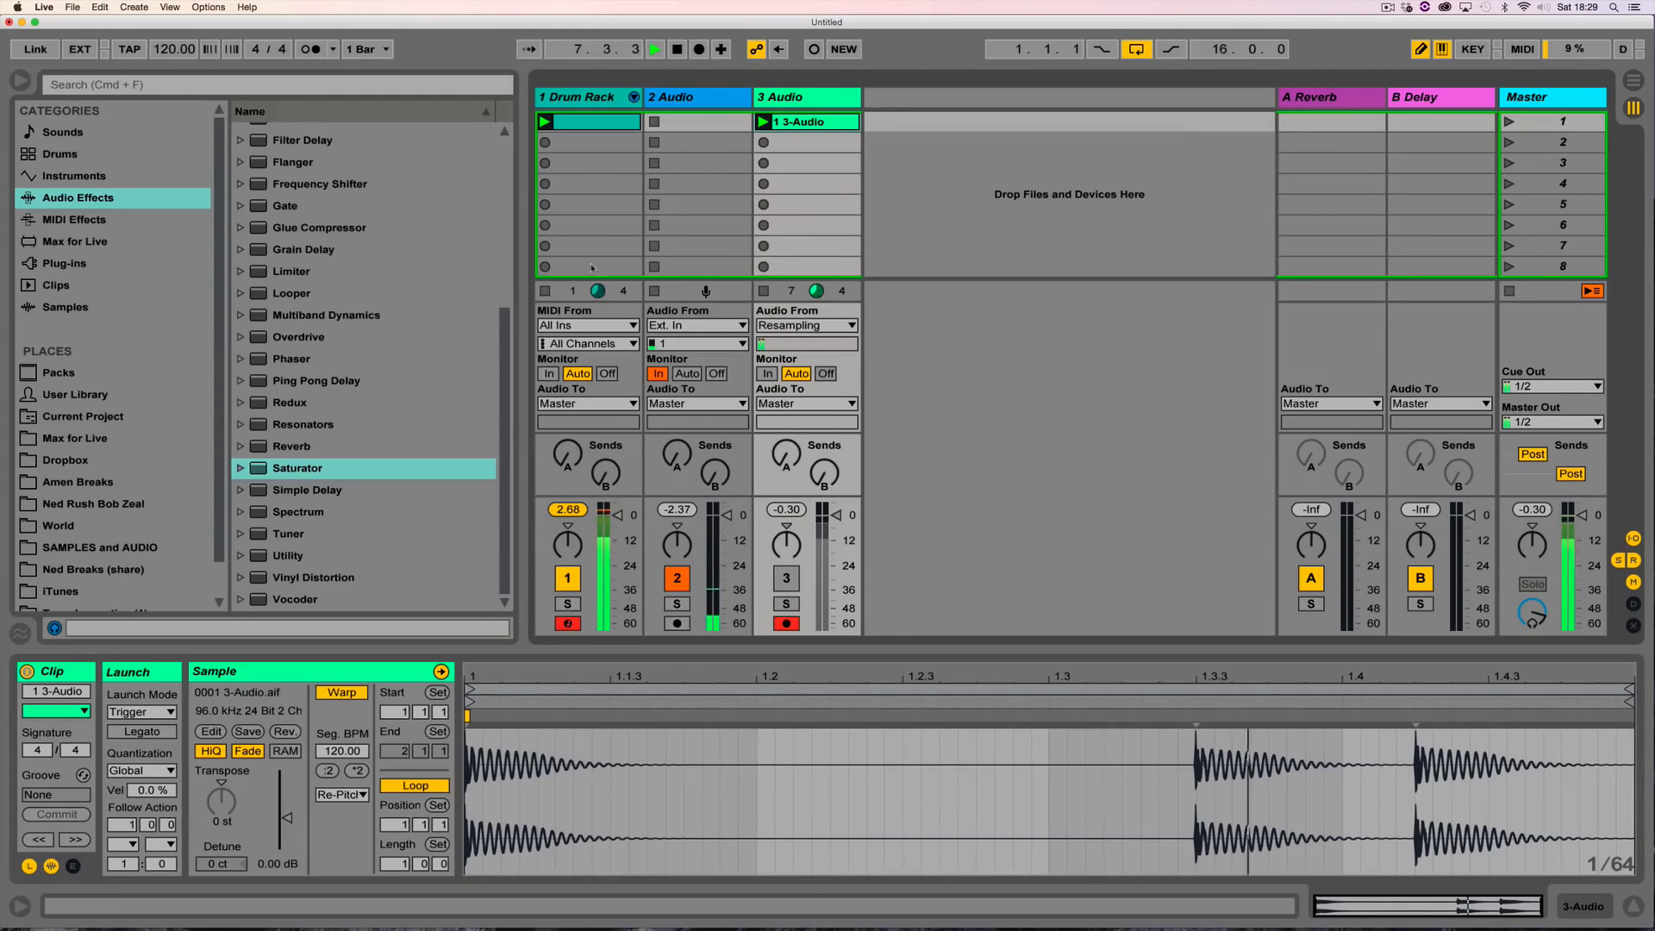
Step: Lengthen oscillator B's decay on the F#1 Operator and set its fixed frequency to 259 Hz
left_click(591, 100)
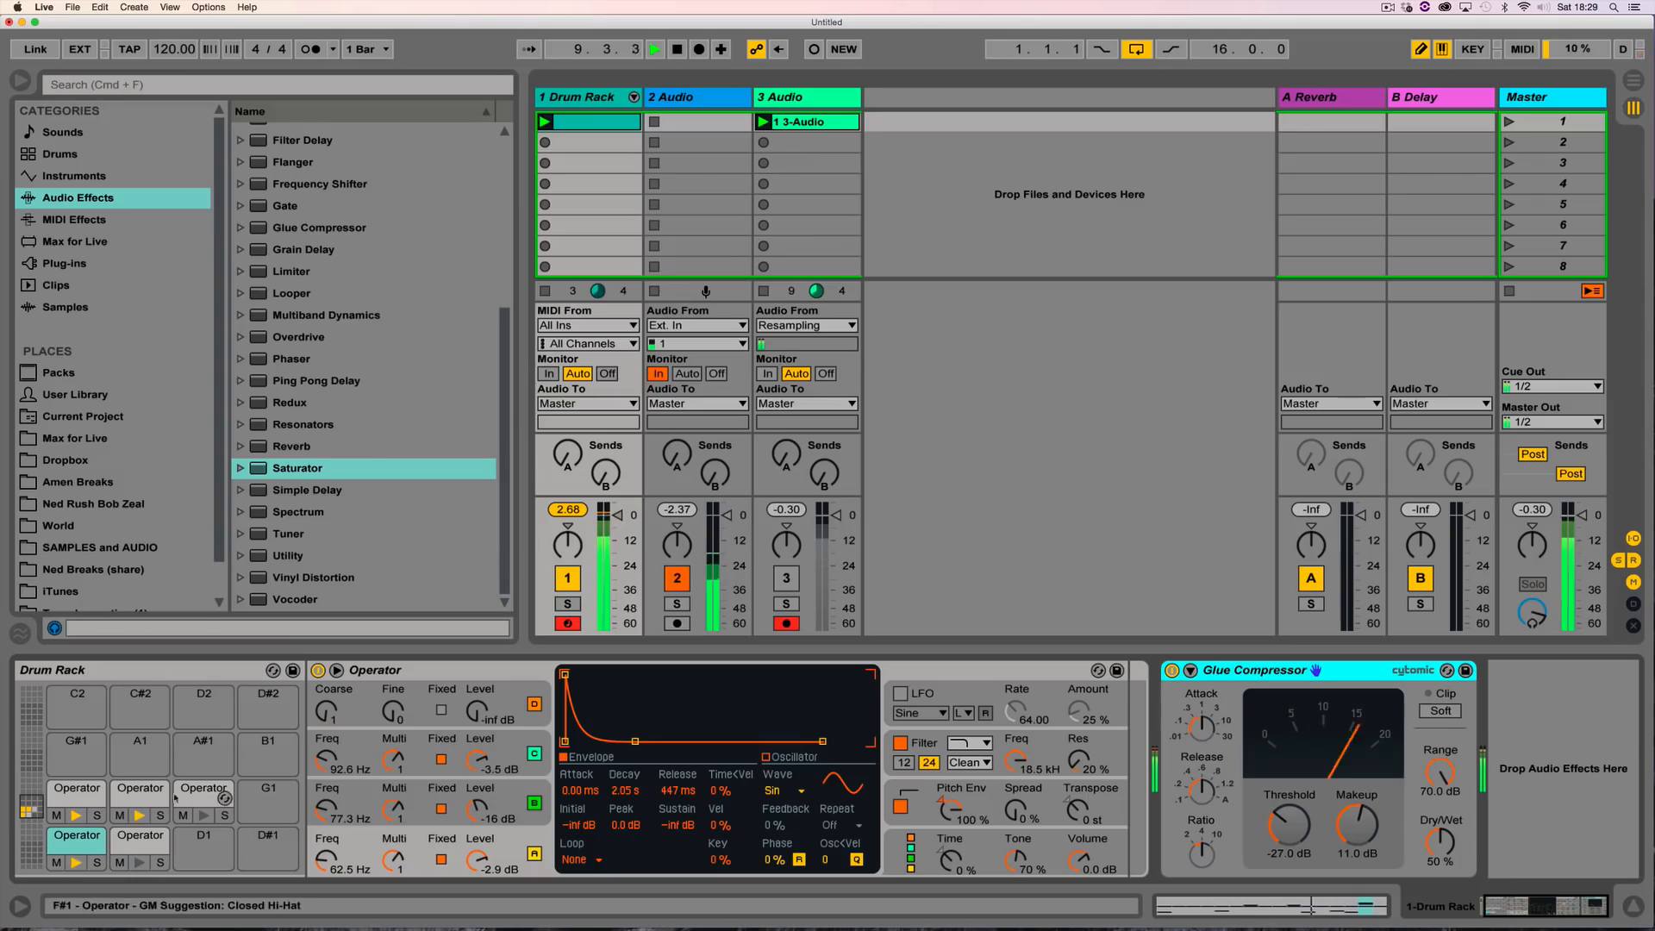
left_click(203, 788)
left_click_drag(623, 741, 643, 741)
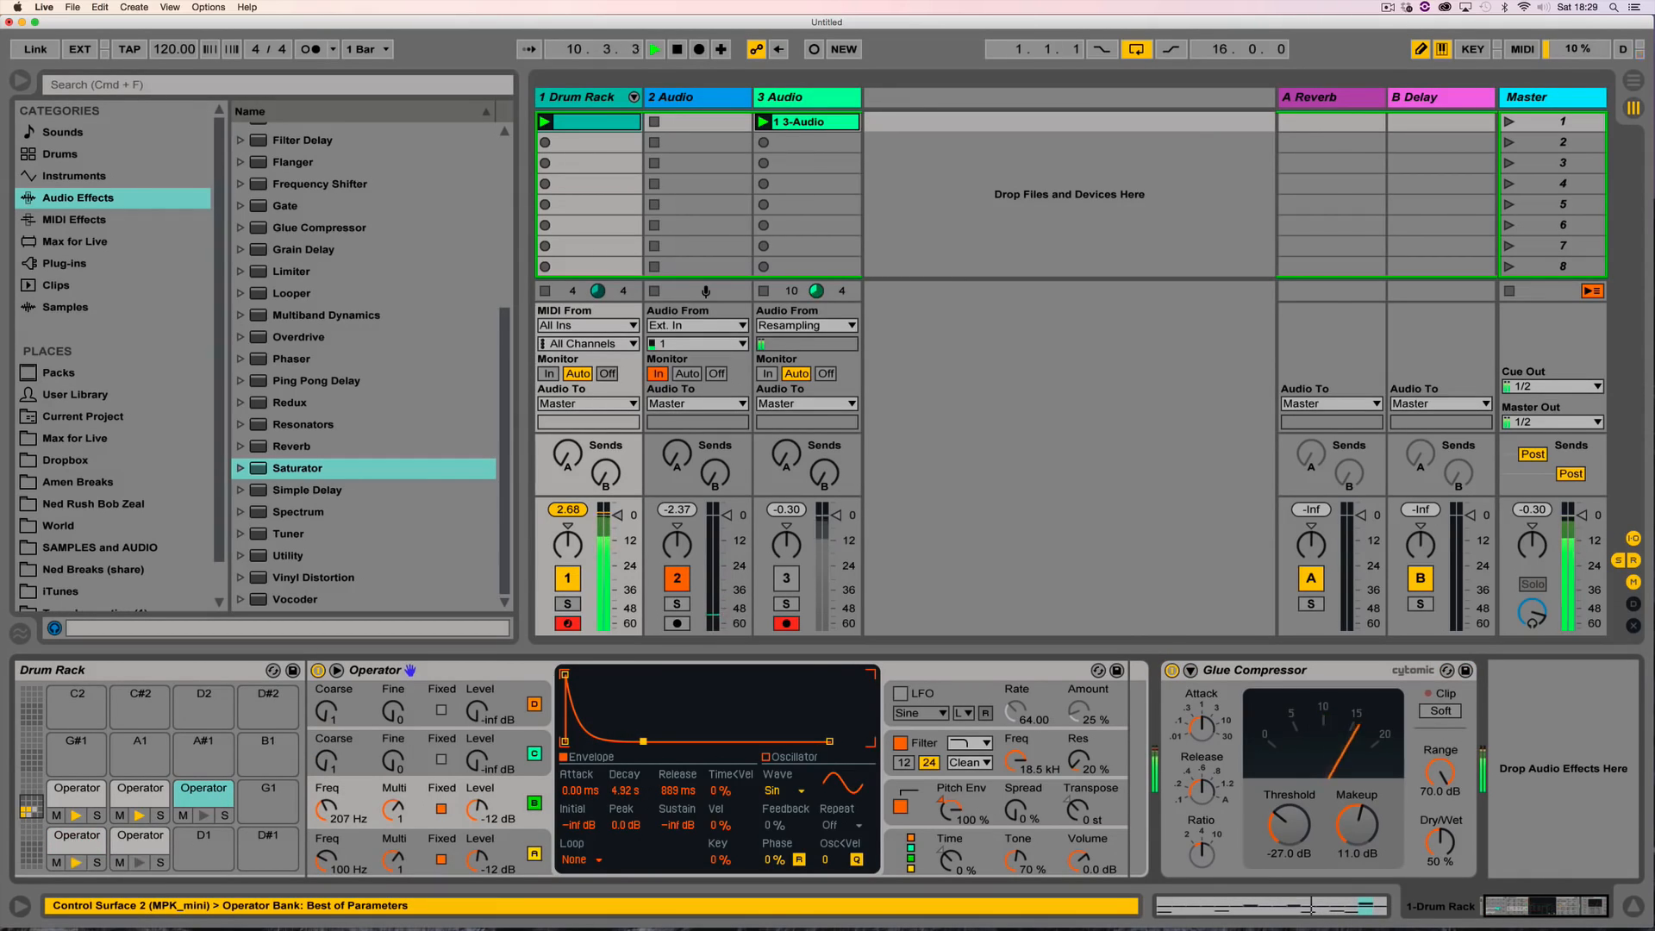
left_click_drag(326, 810, 326, 821)
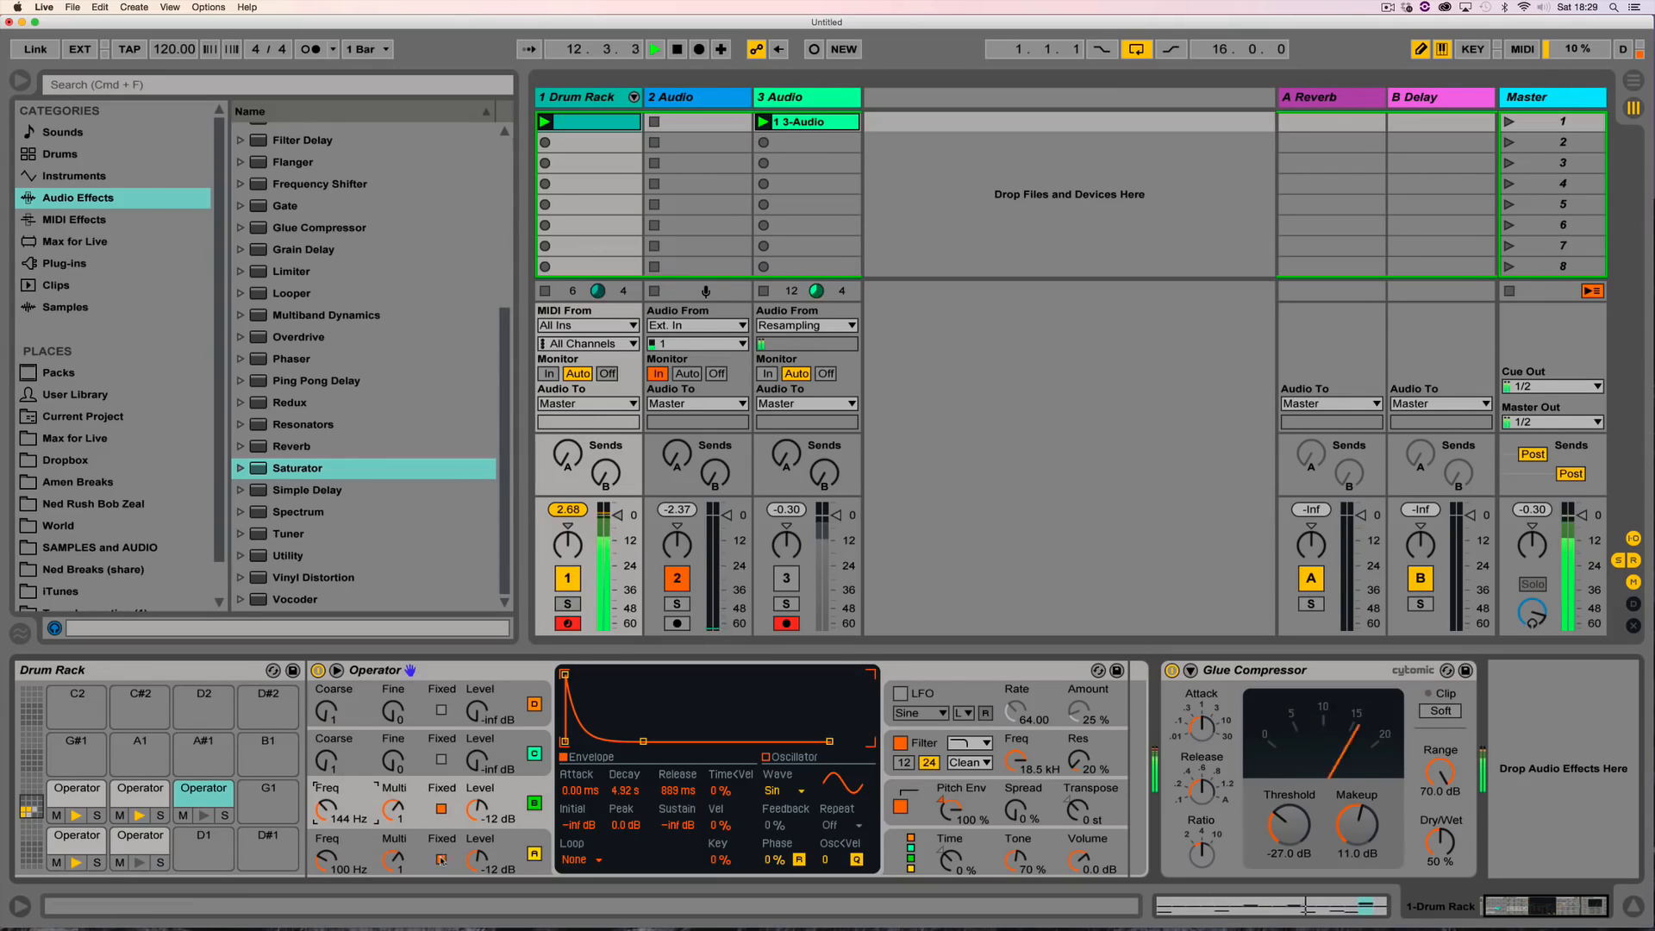
mouse_move(643, 741)
left_mouse_down()
mouse_move(615, 745)
mouse_move(638, 745)
left_mouse_up()
left_click_drag(326, 810, 326, 795)
Step: Copy oscillator A's settings onto oscillator C of the F#1 Operator, set C to 243 Hz, and stop playback
left_click_drag(476, 769, 477, 741)
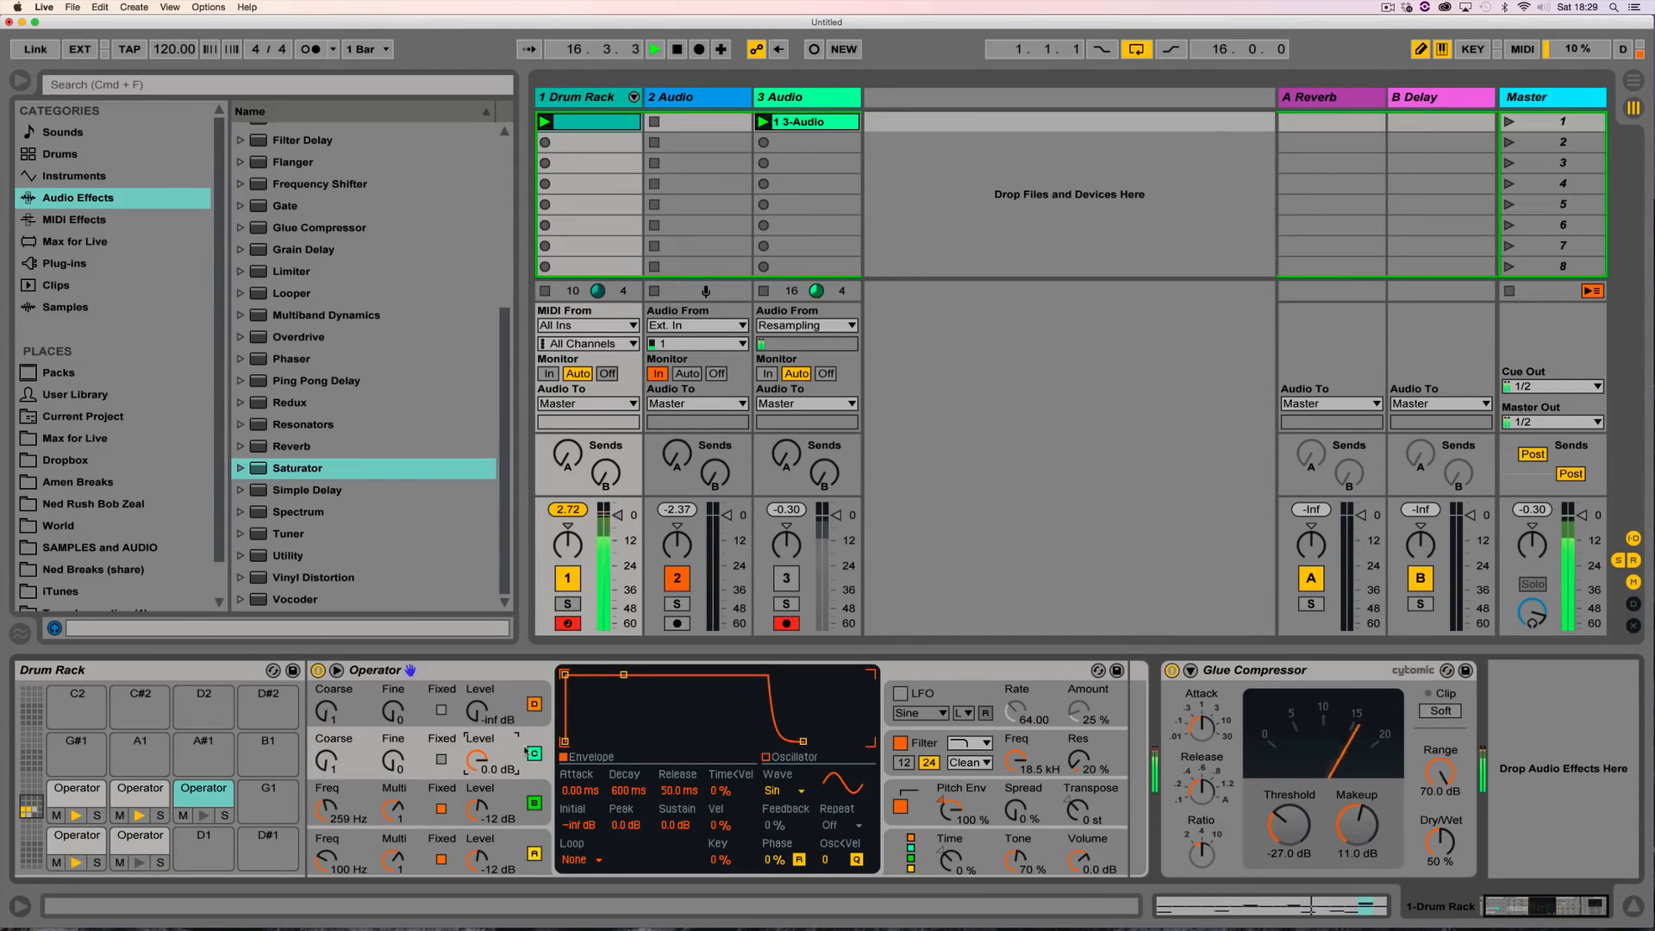
right_click(610, 703)
left_click(656, 722)
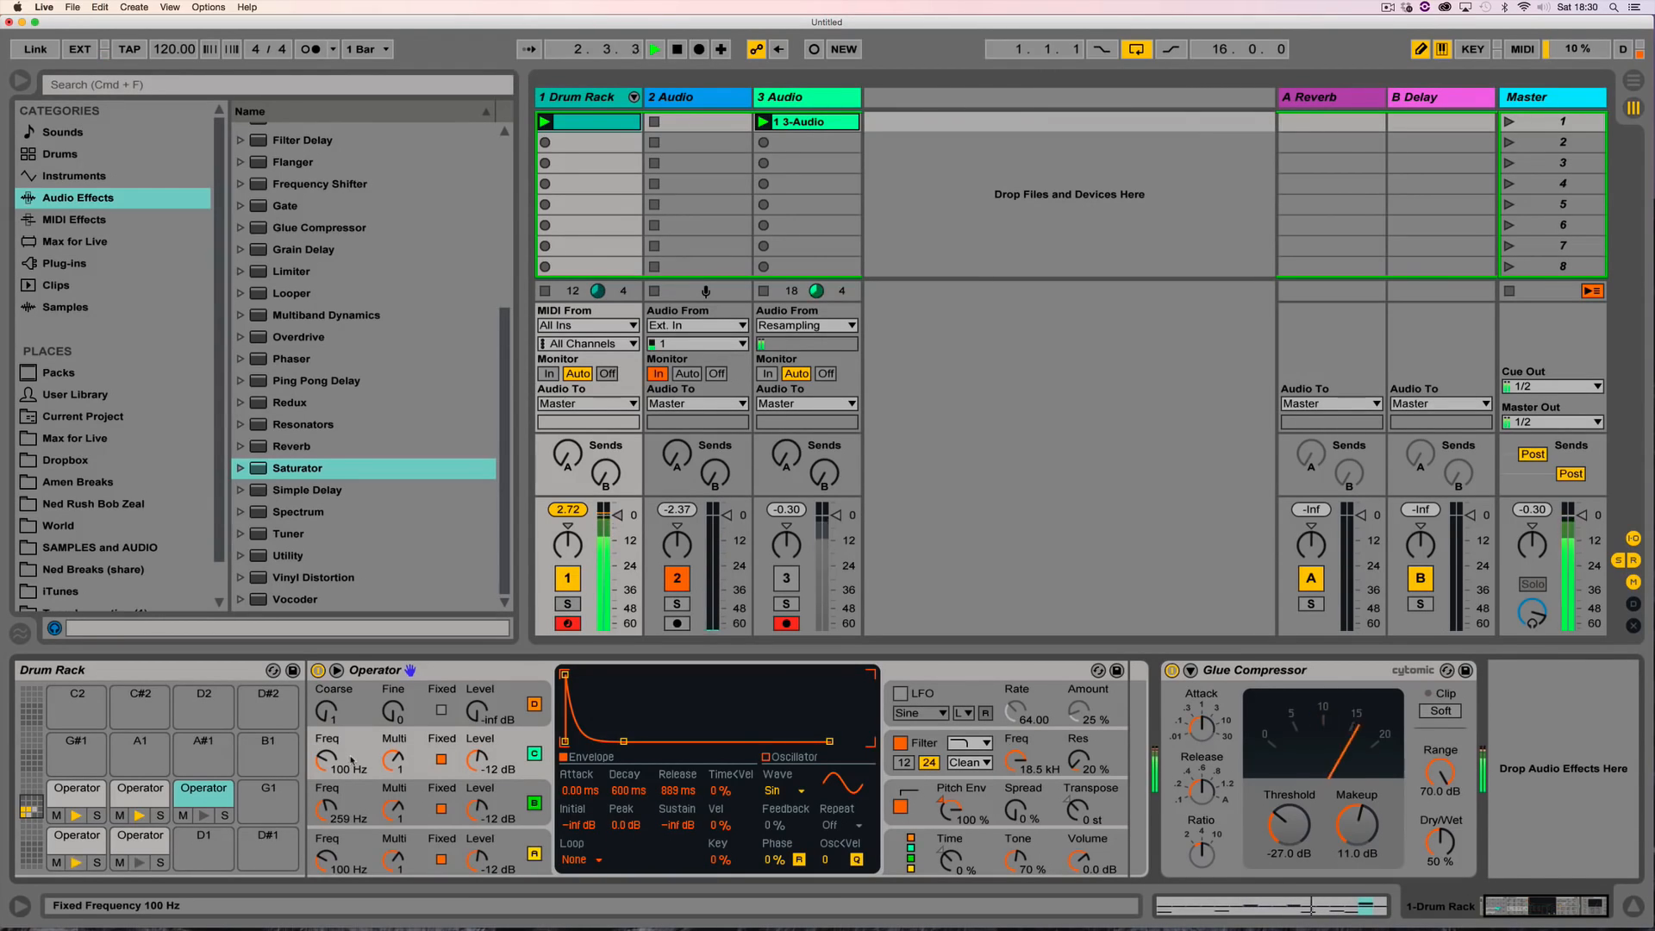
left_click_drag(327, 760, 327, 748)
key("space")
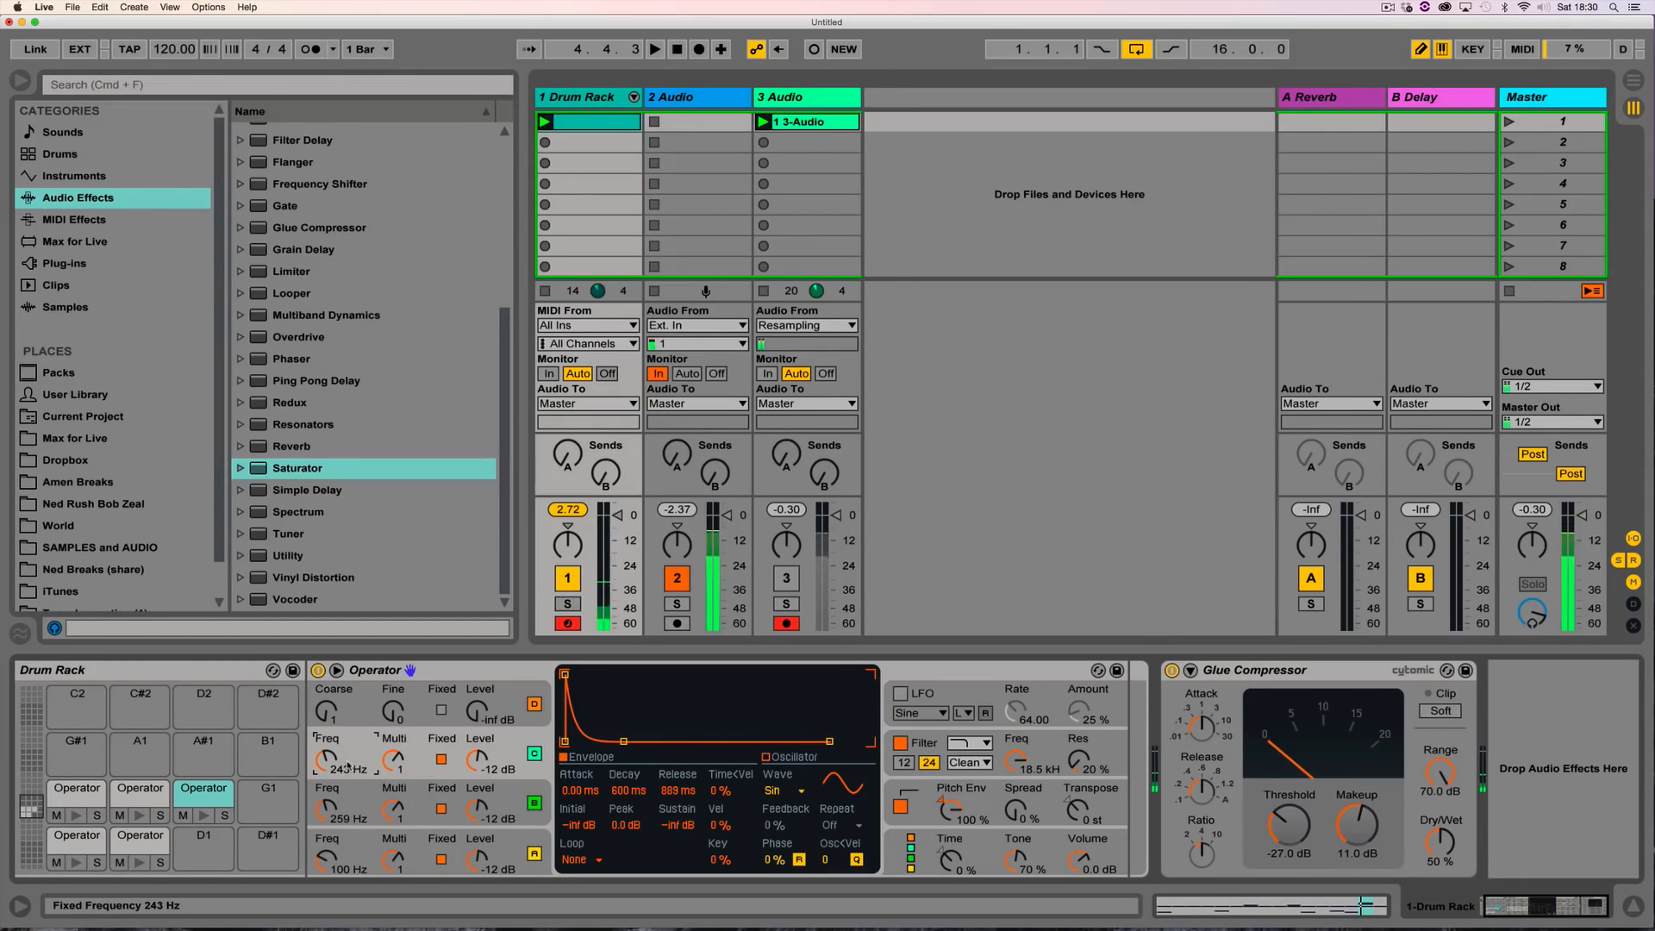
left_click(946, 573)
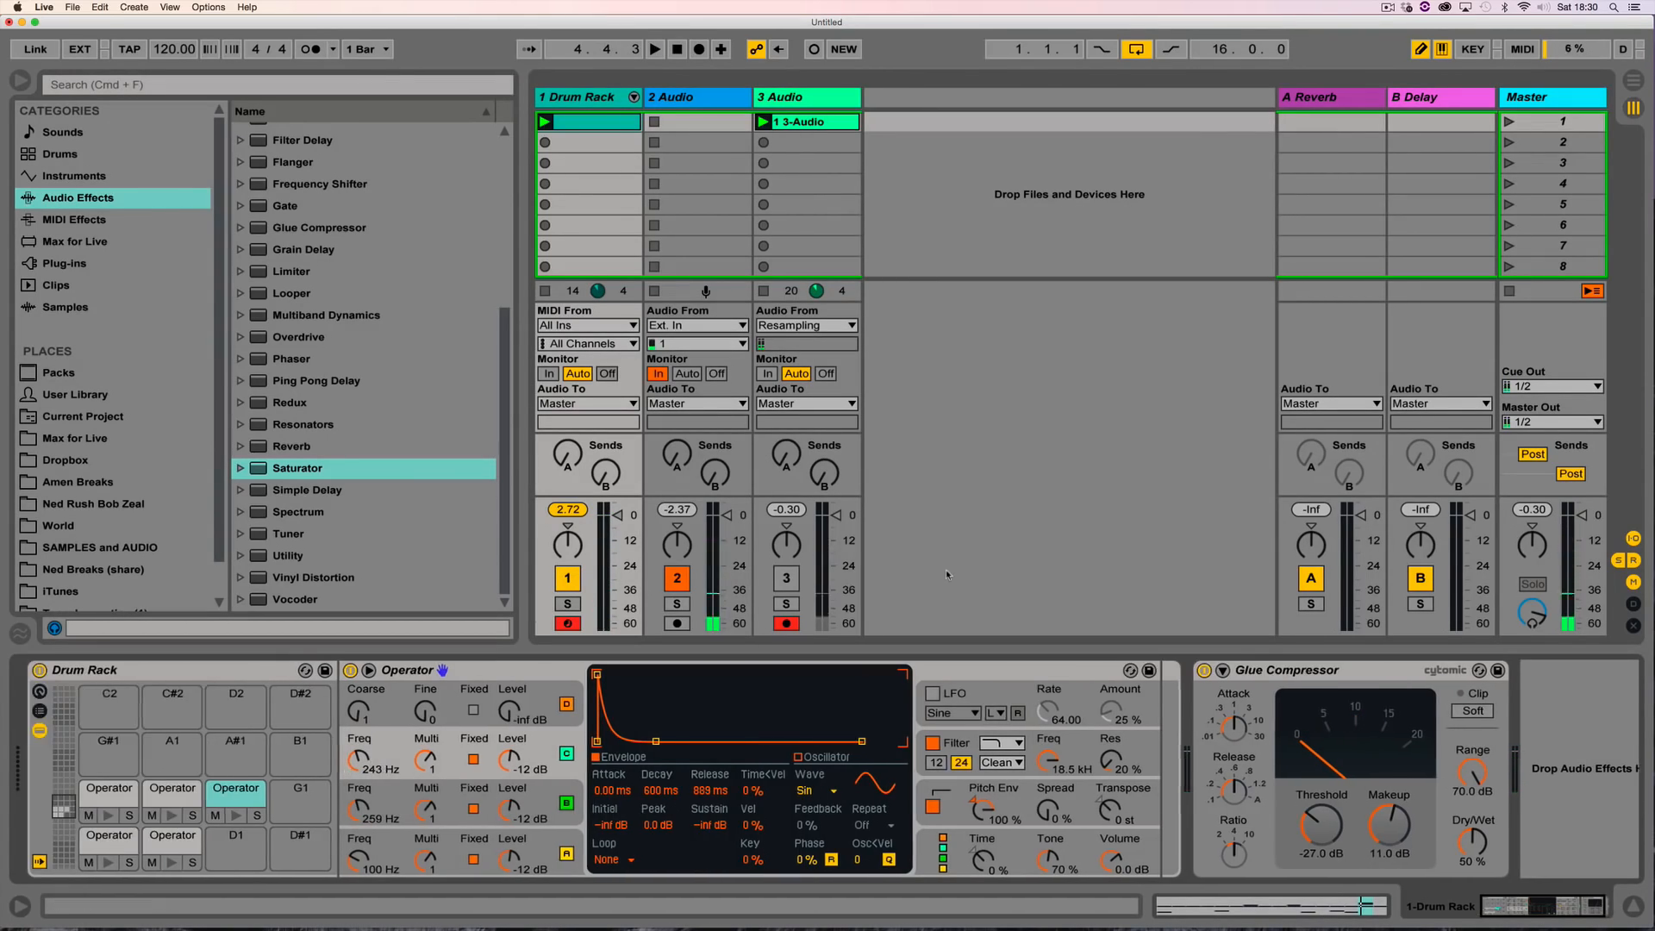